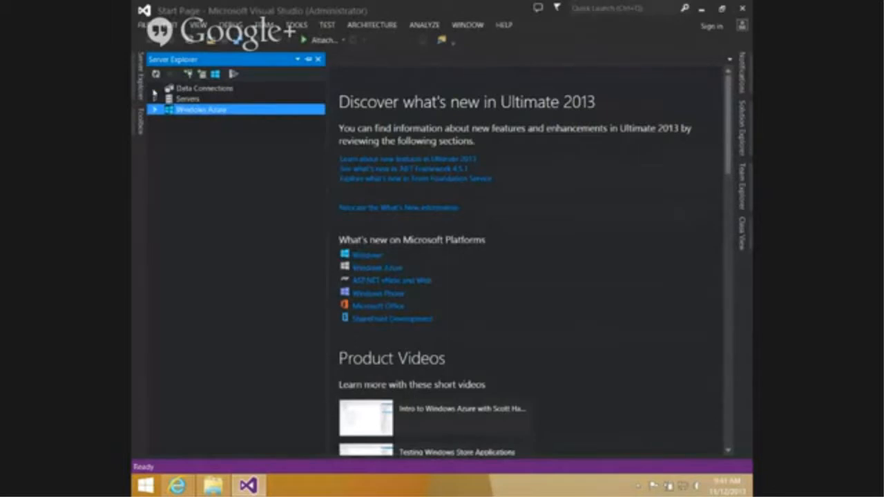
Refresh Server Explorer, expand the Windows Azure node and start connecting it to Windows Azure.
left_click(157, 74)
left_click(155, 109)
right_click(186, 109)
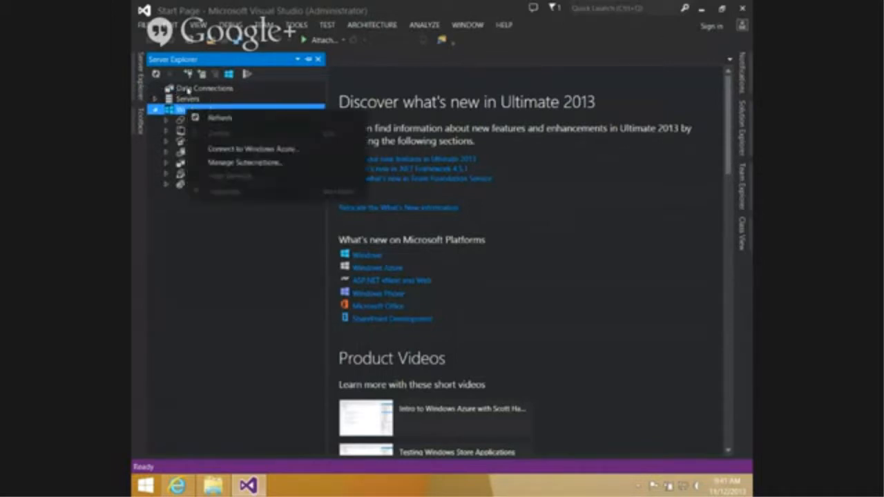
left_click(223, 149)
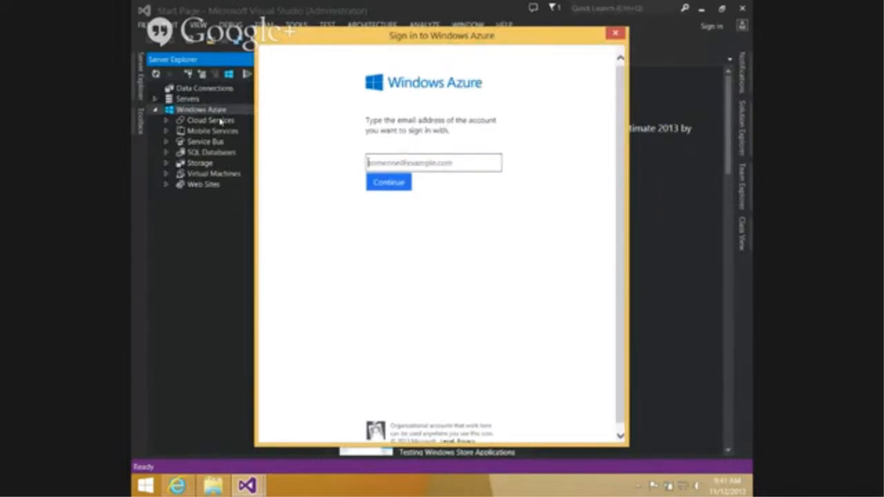
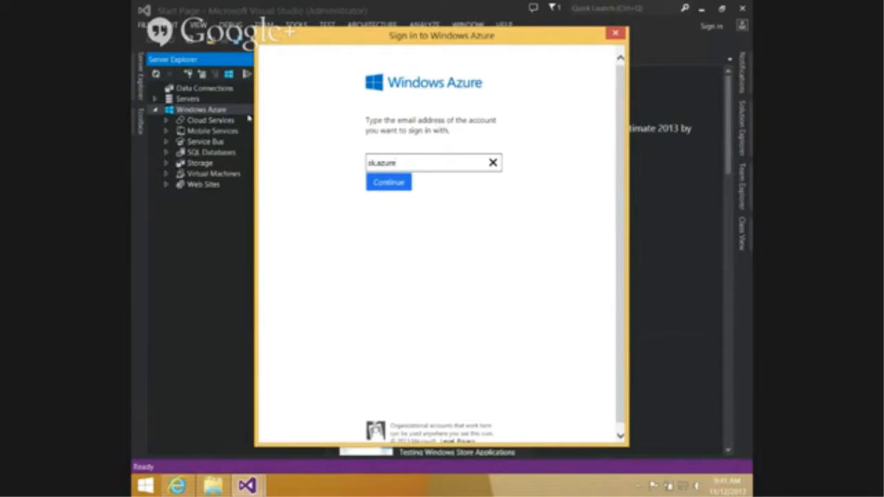
Sign in to Windows Azure with the account's email address and the Microsoft account password.
key("Return")
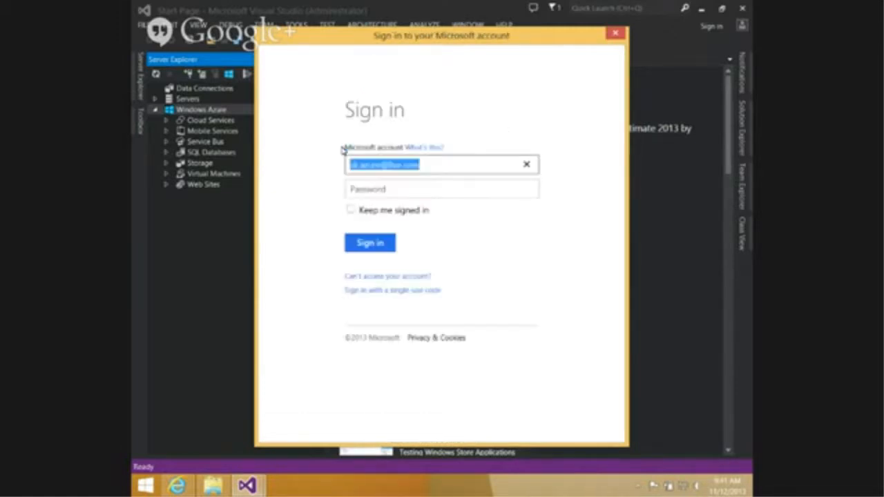
key("Tab")
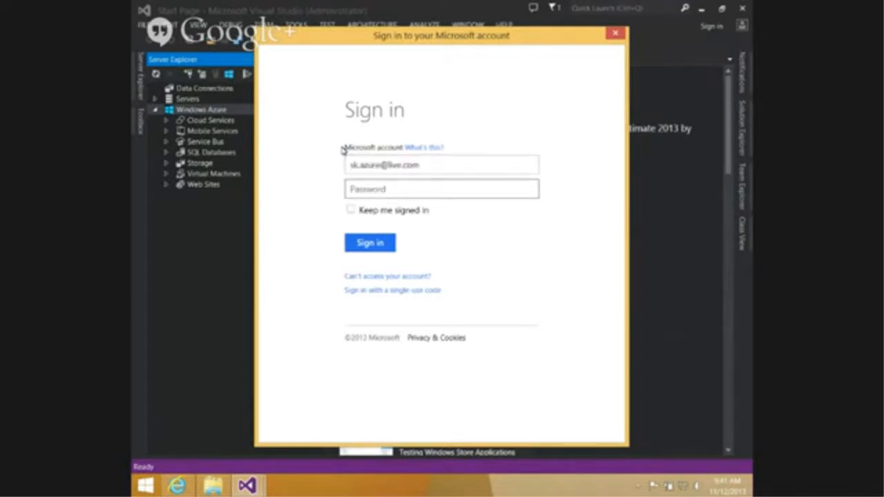
type("**********")
key("Return")
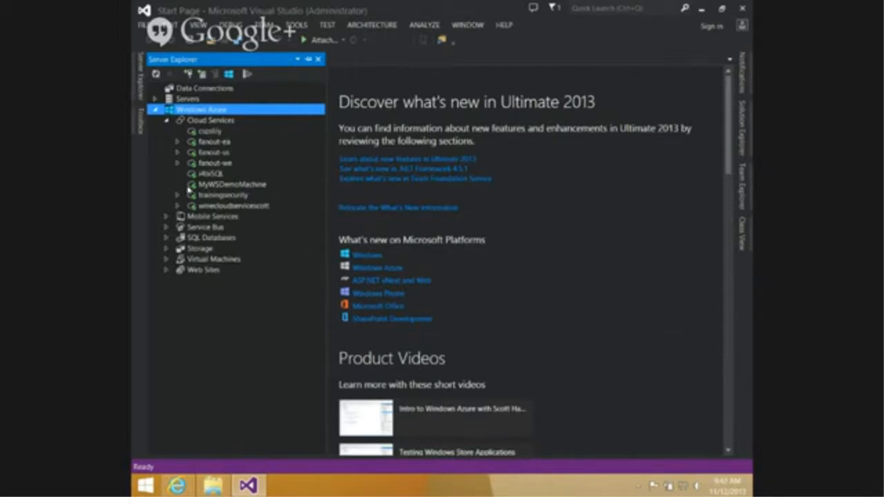
Collapse the Cloud Services list and open SQL Server Object Explorer from the SQL Databases node.
left_click(195, 237)
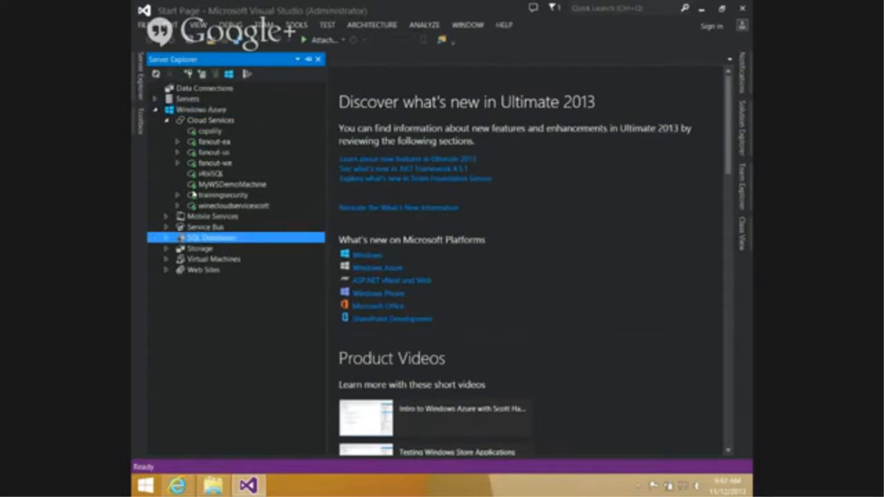
key("Down")
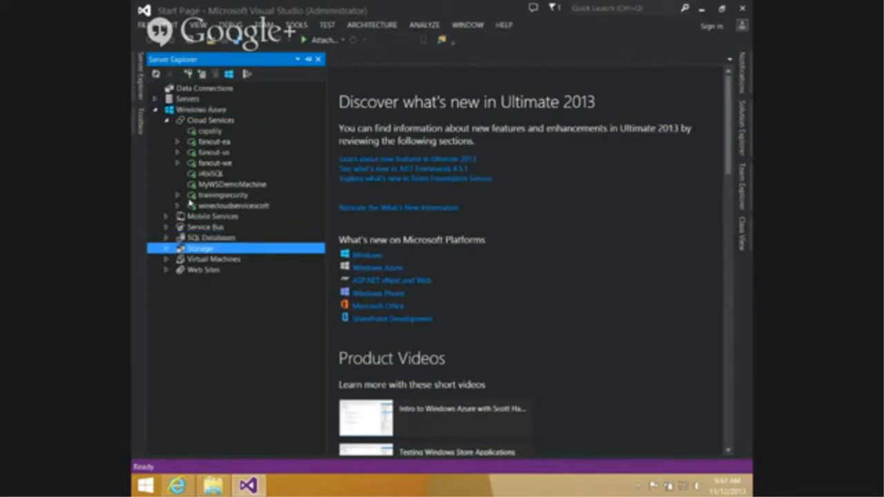
key("Up")
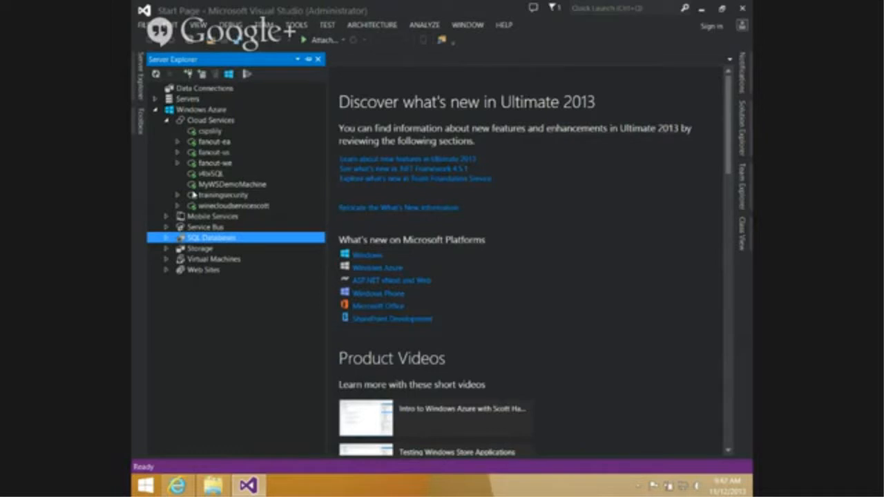
left_click(166, 120)
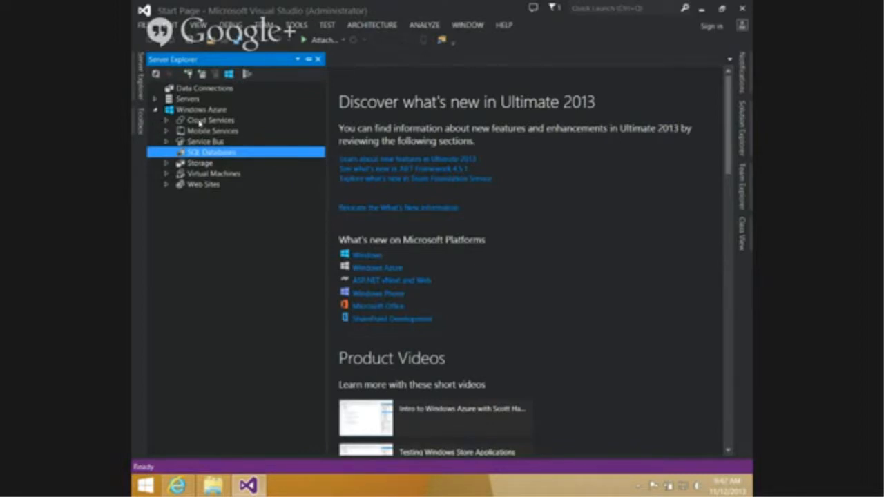
key("shift+F10")
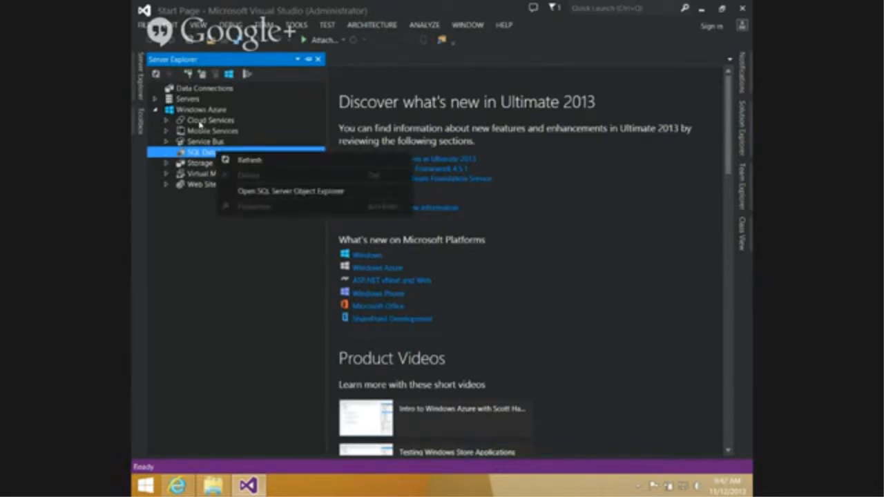
key("Escape")
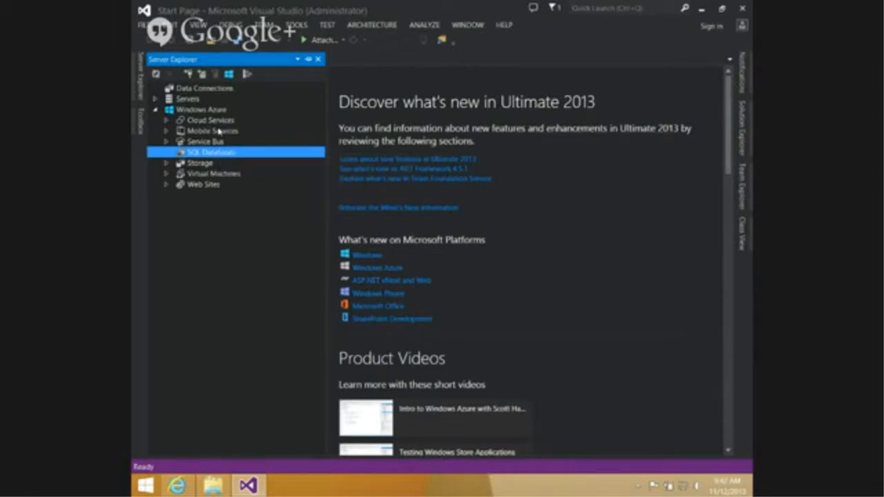
key("shift+F10")
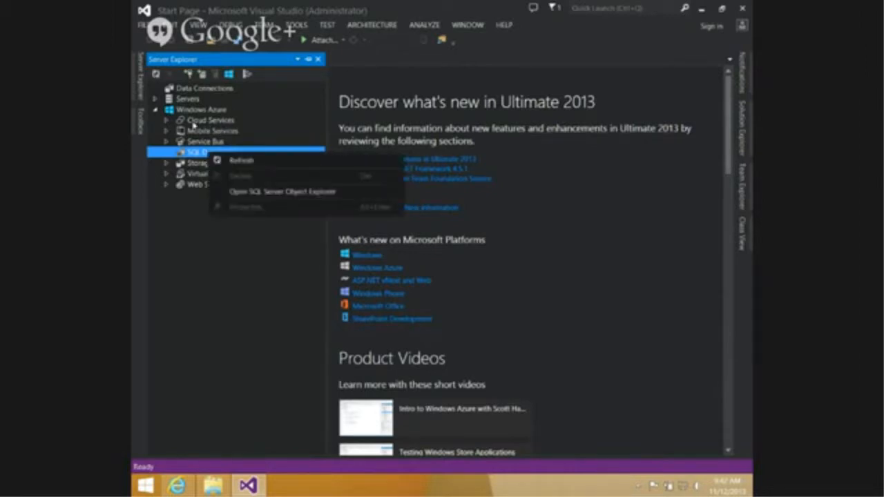
left_click(236, 153)
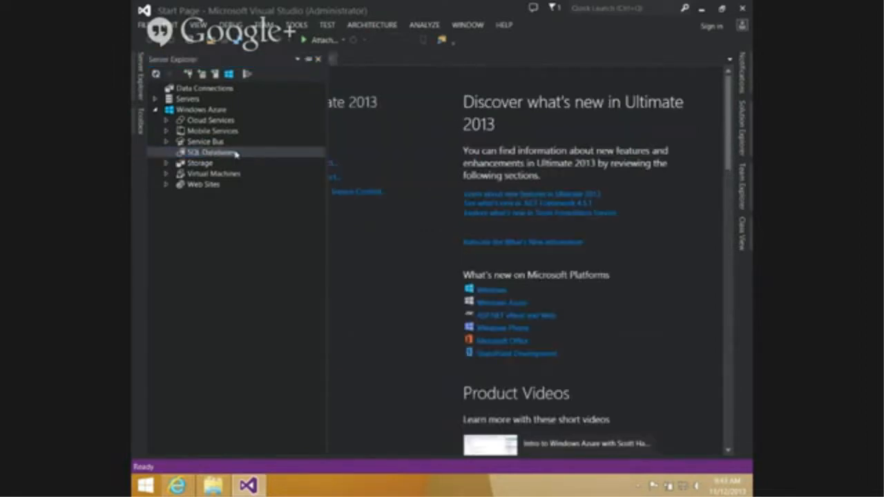
Refresh the SQL Databases node under Windows Azure in Server Explorer.
right_click(205, 152)
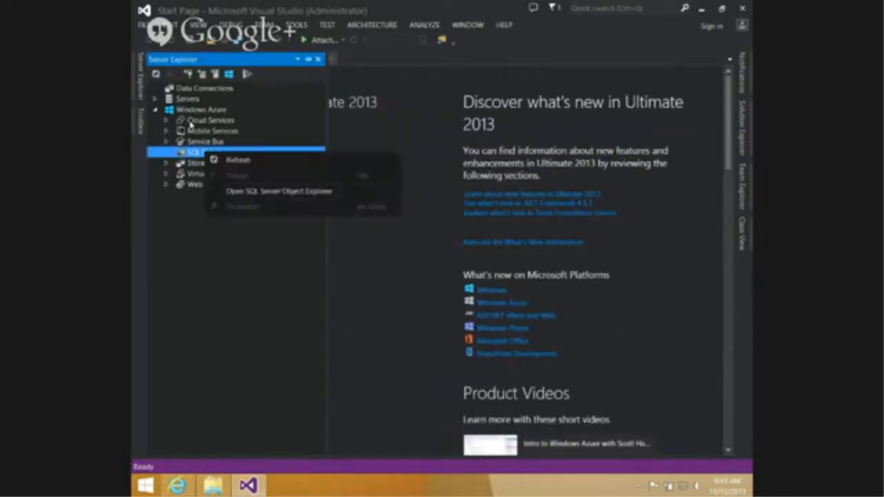
left_click(230, 160)
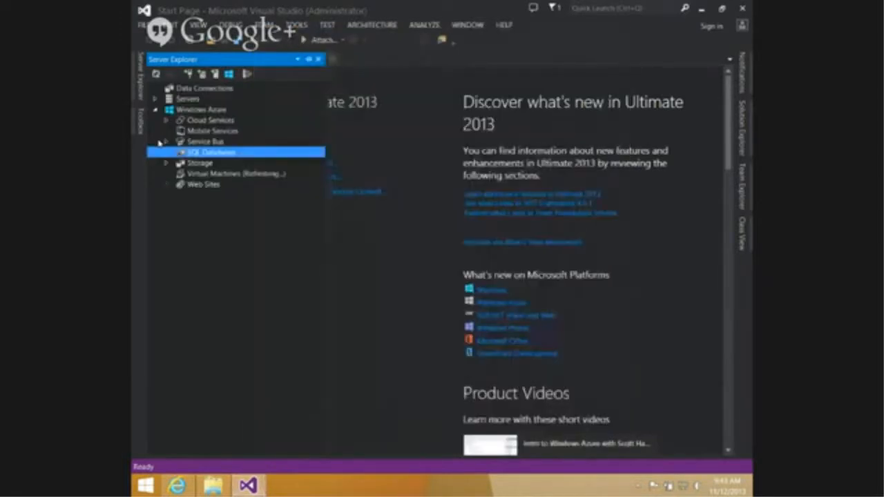
left_click(221, 322)
Review the subscriptions authorized for the signed-in account in Manage Windows Azure Subscriptions and close the dialog.
right_click(203, 110)
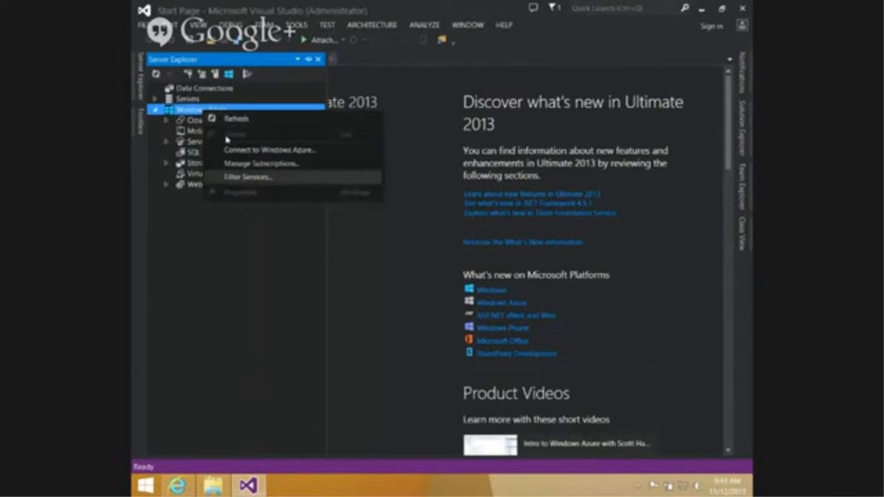
key("Return")
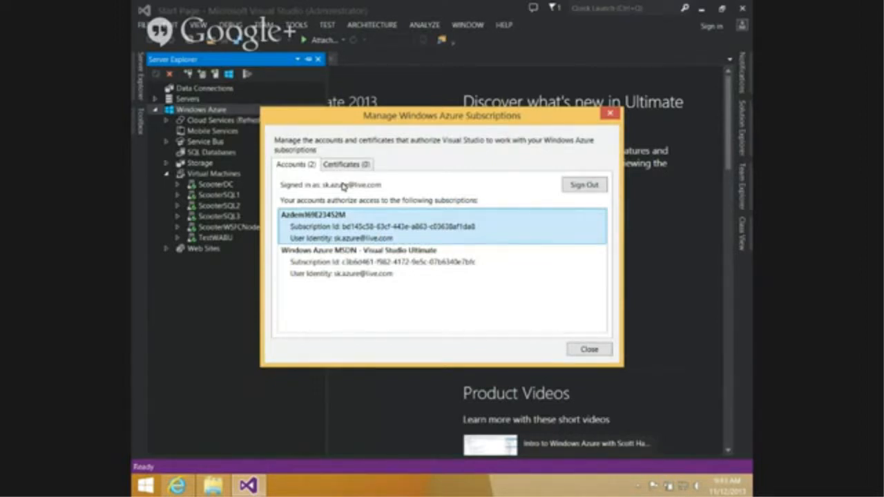
key("Escape")
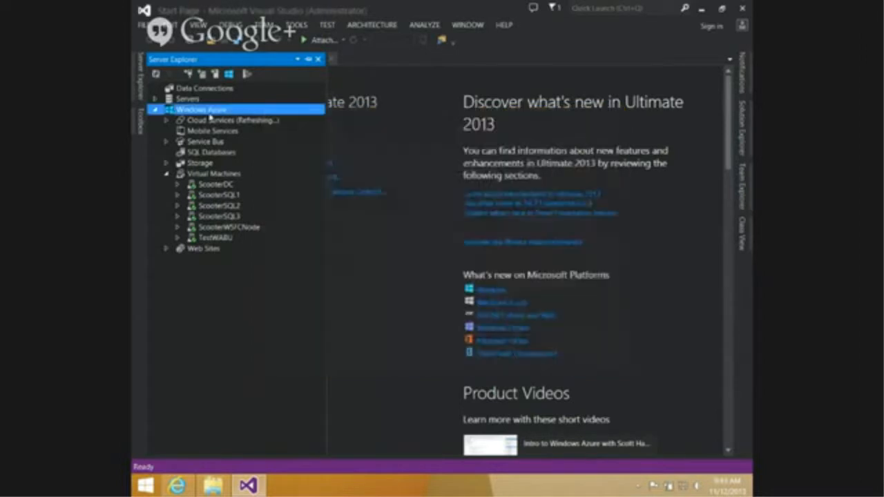
Try excluding the Windows Azure MSDN subscription and the North Europe, West Europe and East US regions from the displayed services, and cancel the filter.
right_click(211, 109)
left_click(262, 179)
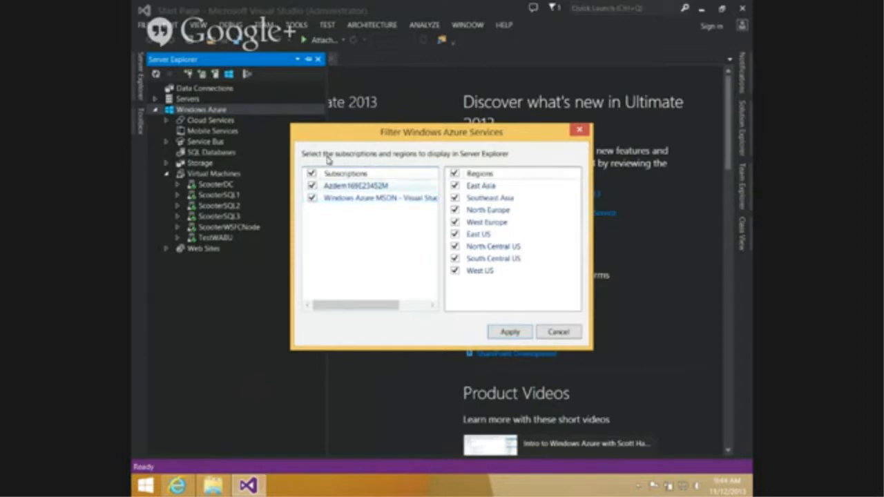
left_click(312, 199)
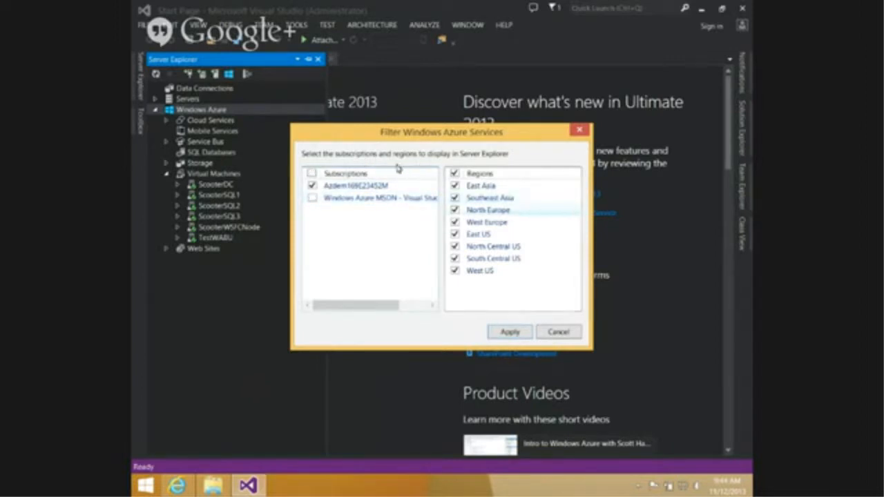
left_click(454, 210)
left_click(455, 223)
left_click(454, 234)
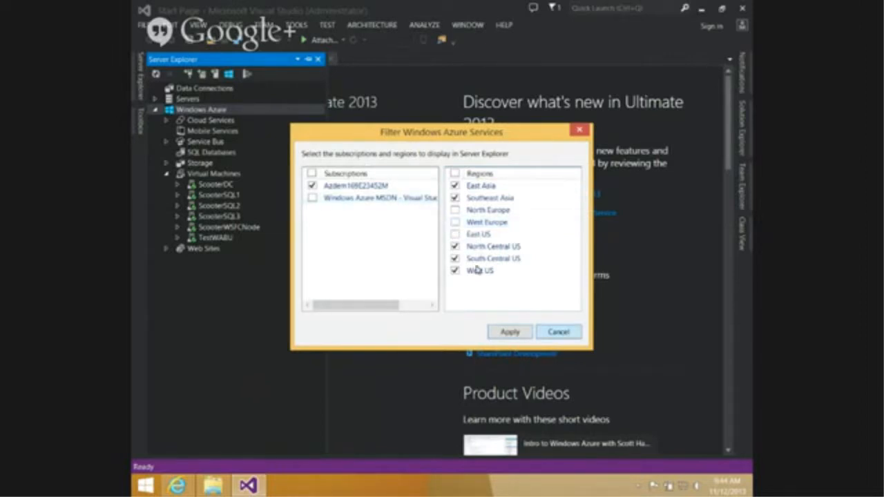
left_click(559, 333)
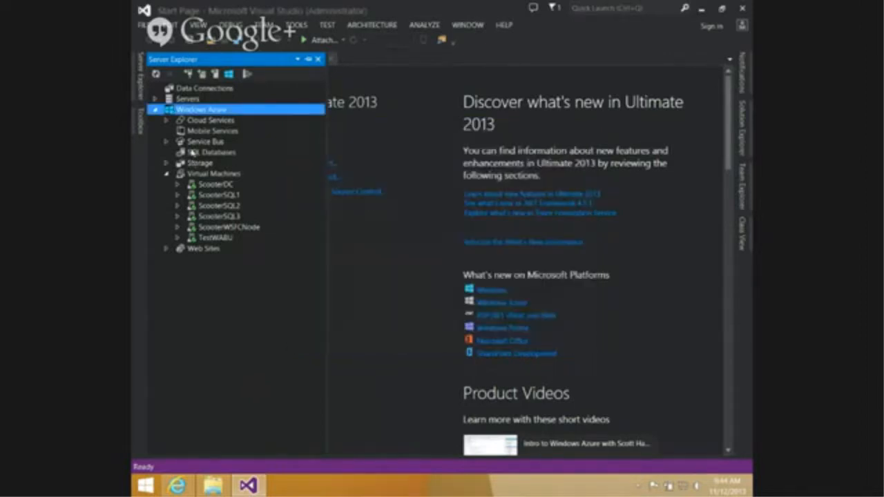
Refresh the SQL Databases node again and check its available commands.
right_click(197, 151)
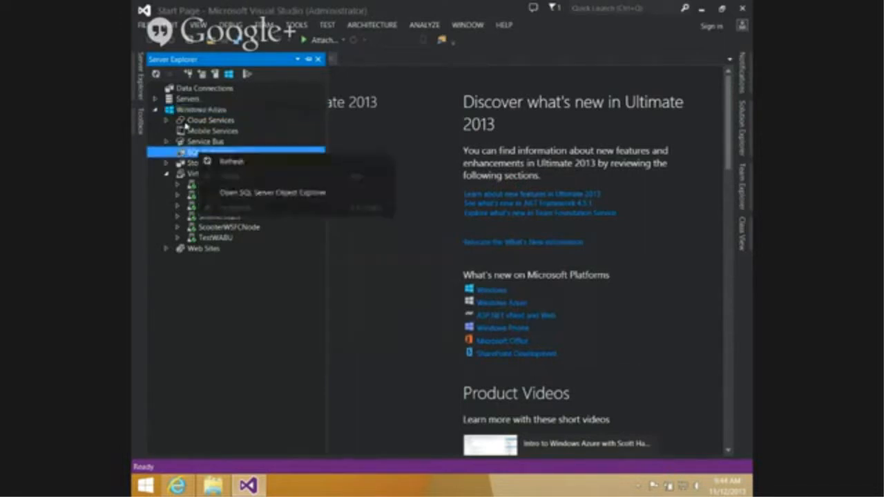
left_click(226, 160)
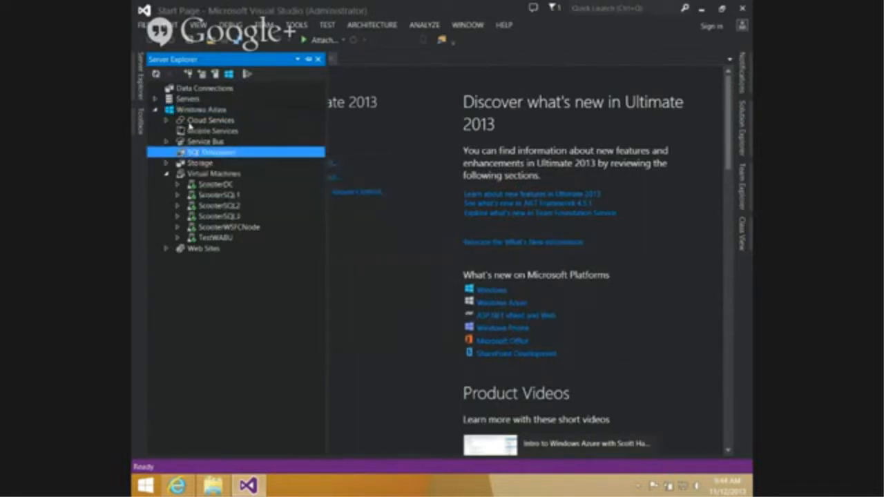
right_click(197, 151)
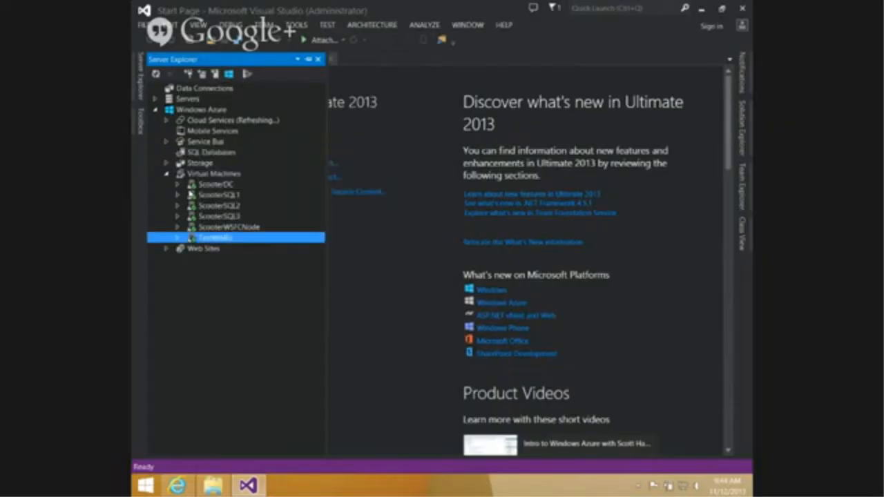
Expand the ScooterDC virtual machine and look at the management commands available for it.
left_click(177, 184)
left_click(224, 194)
right_click(215, 185)
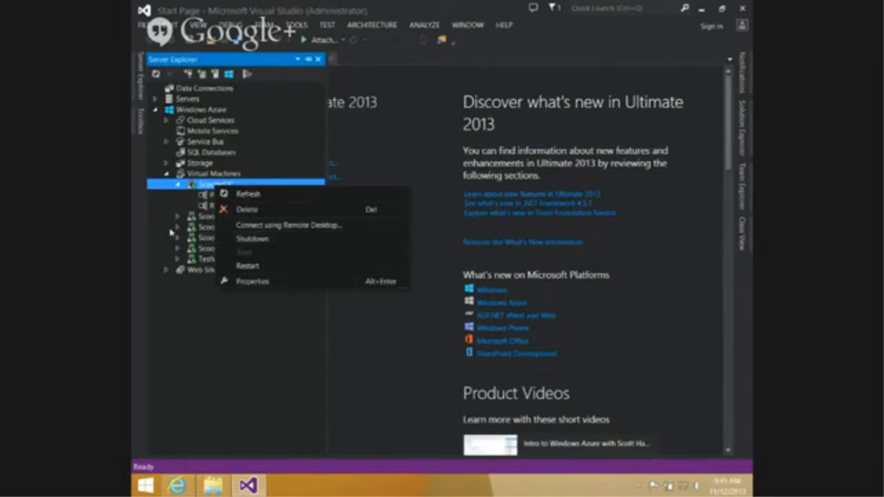
Expand the Storage node with its (Development) account and refresh the list of storage accounts.
left_click(250, 197)
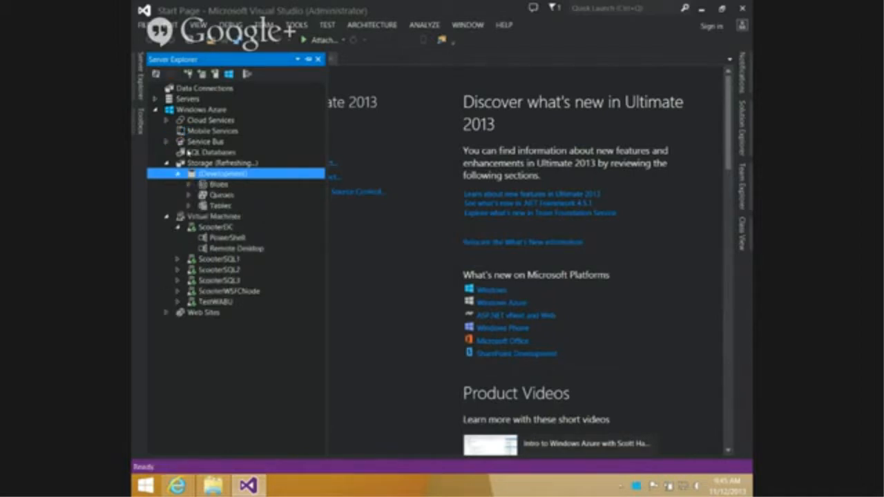
right_click(223, 163)
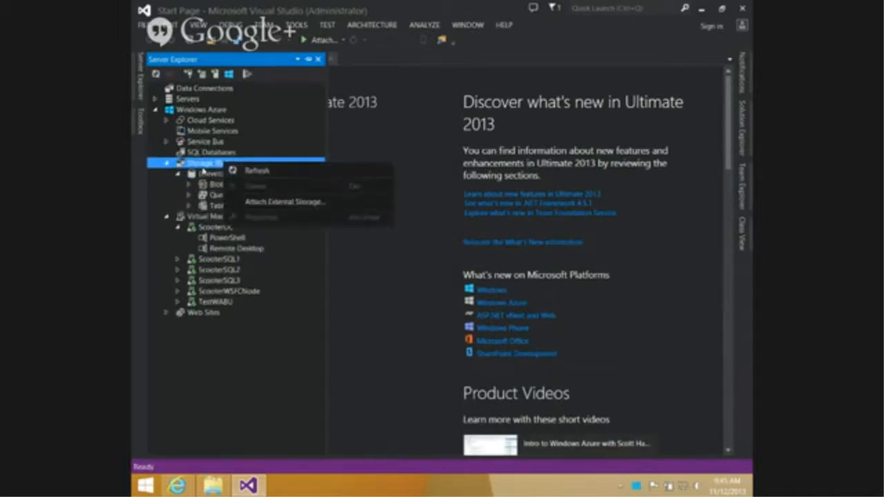
left_click(248, 171)
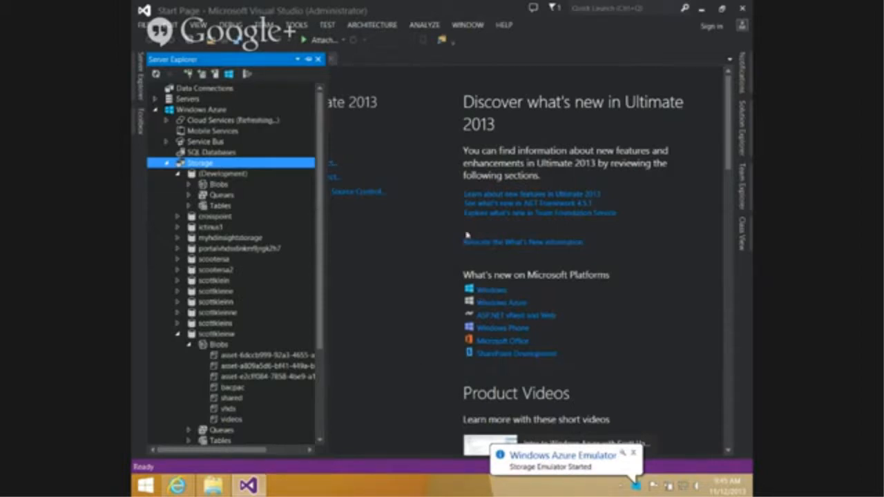
Check the SQL Databases node's commands and bring up the SQL Server Object Explorer window.
right_click(203, 151)
key("Escape")
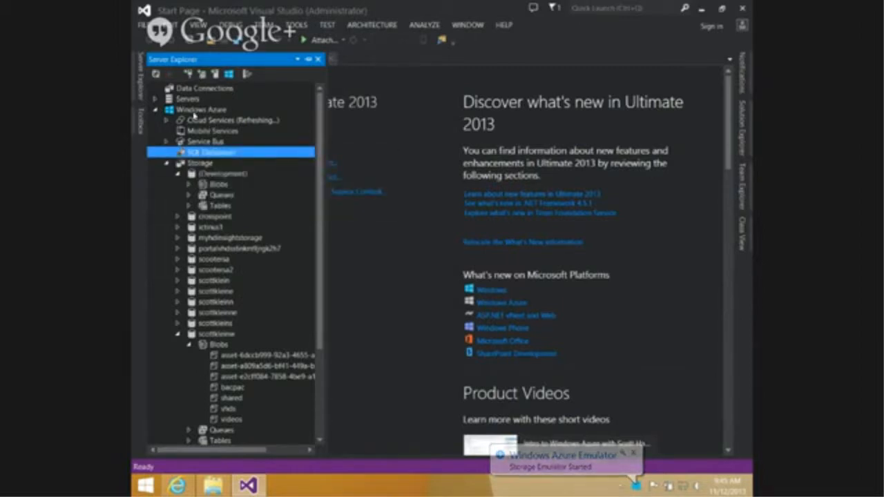
right_click(213, 154)
left_click(233, 161)
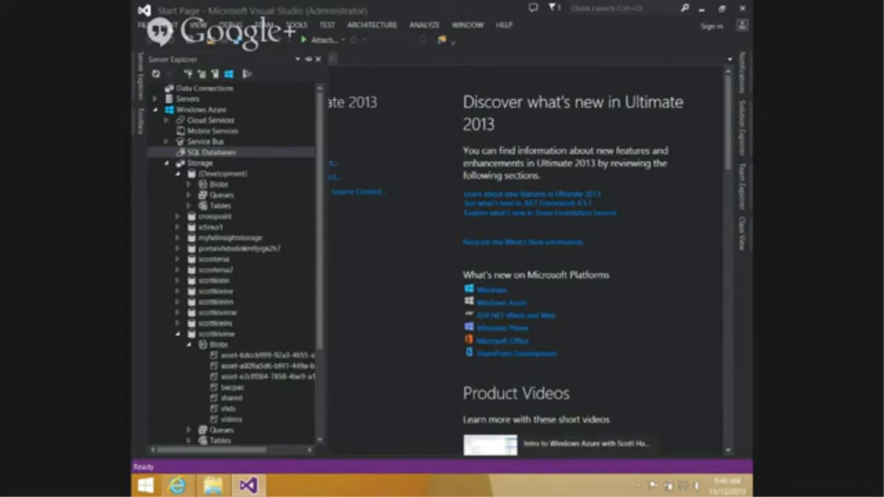
left_click(191, 24)
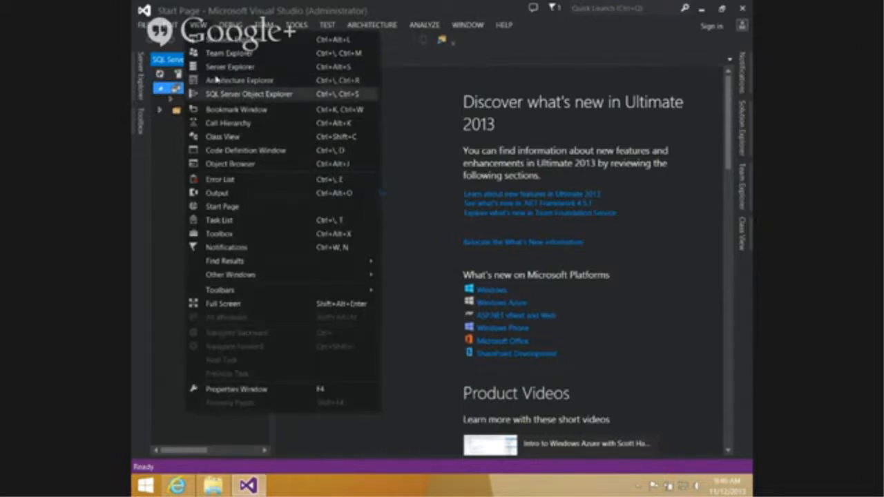
key("Return")
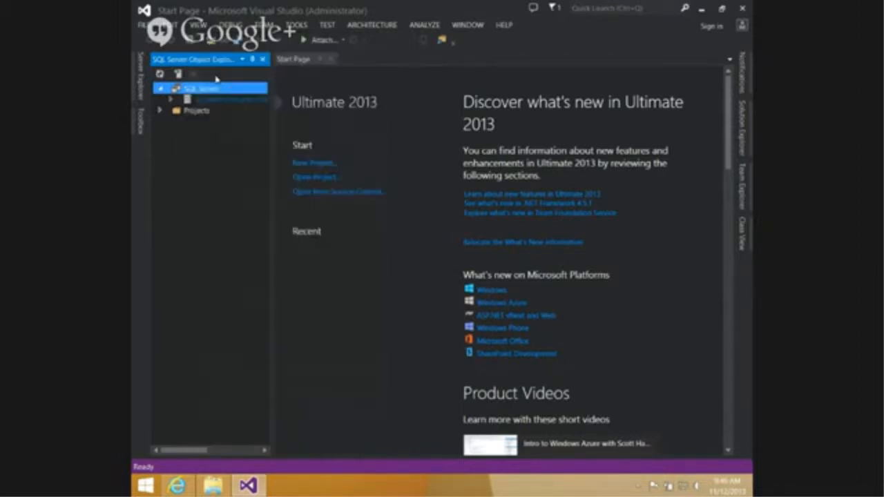
Close SQL Server Object Explorer and bring it up again from the Windows Azure SQL Databases node.
left_click(185, 98)
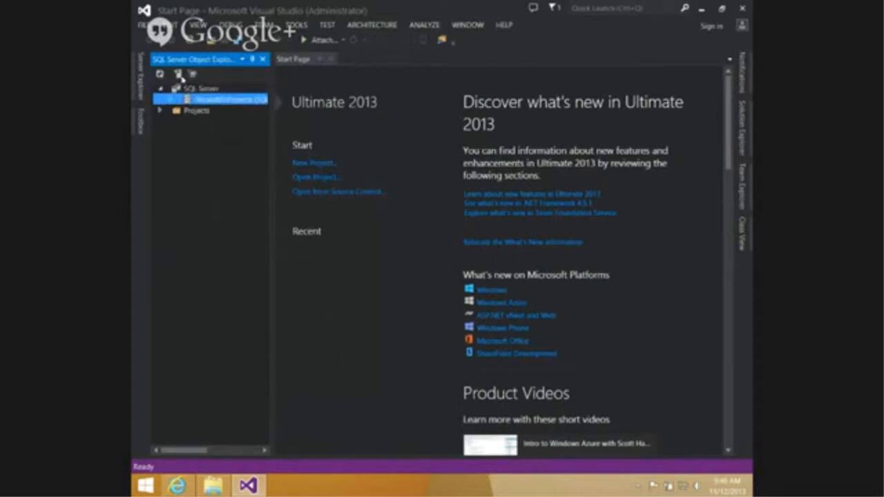
left_click(262, 59)
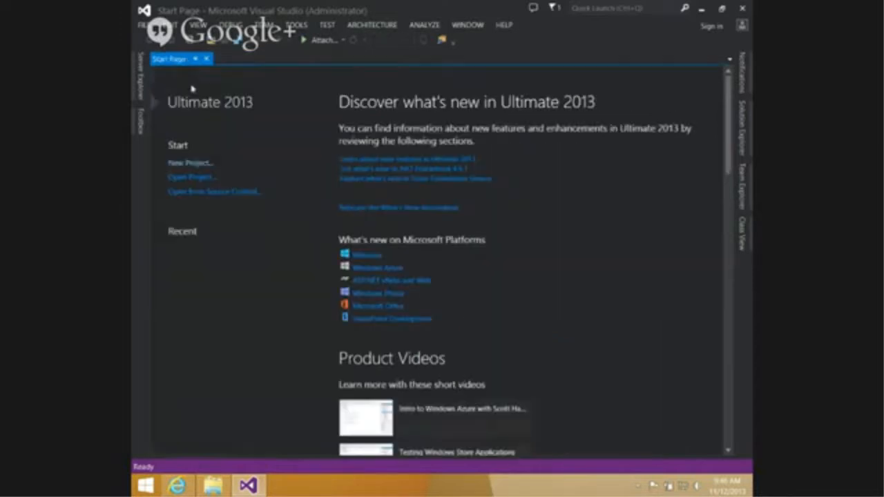
left_click(134, 89)
right_click(215, 151)
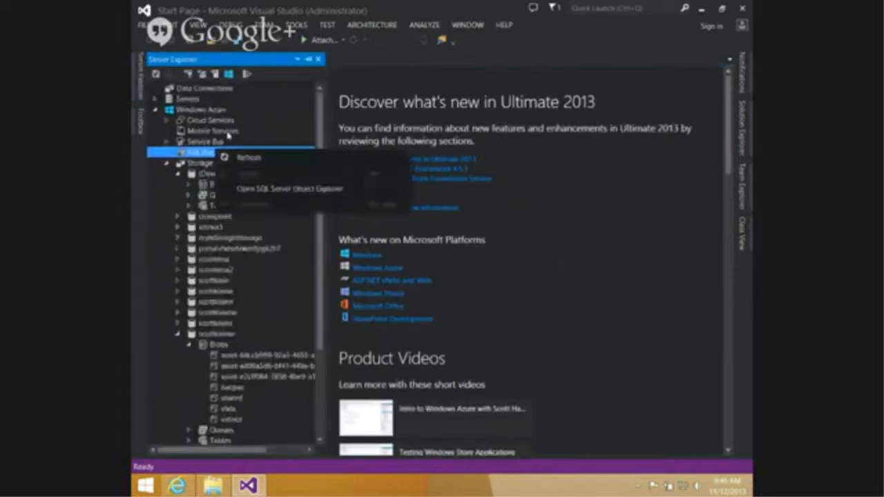
left_click(249, 188)
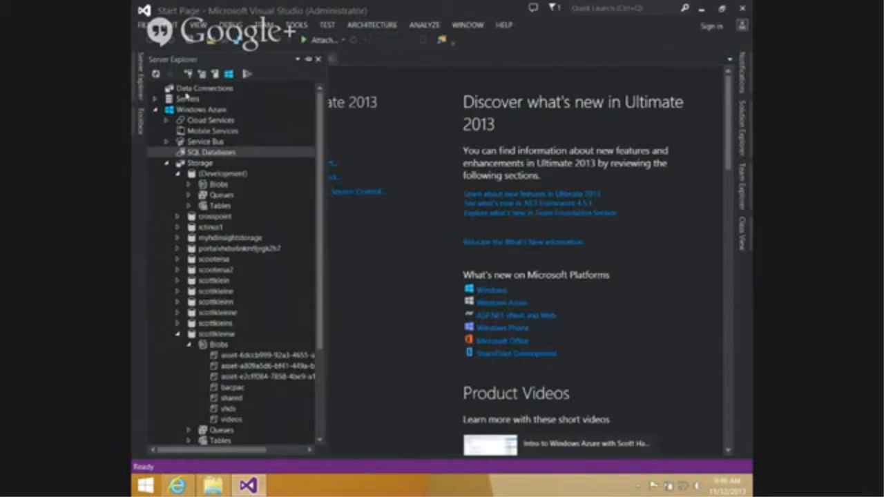
right_click(207, 109)
left_click(244, 149)
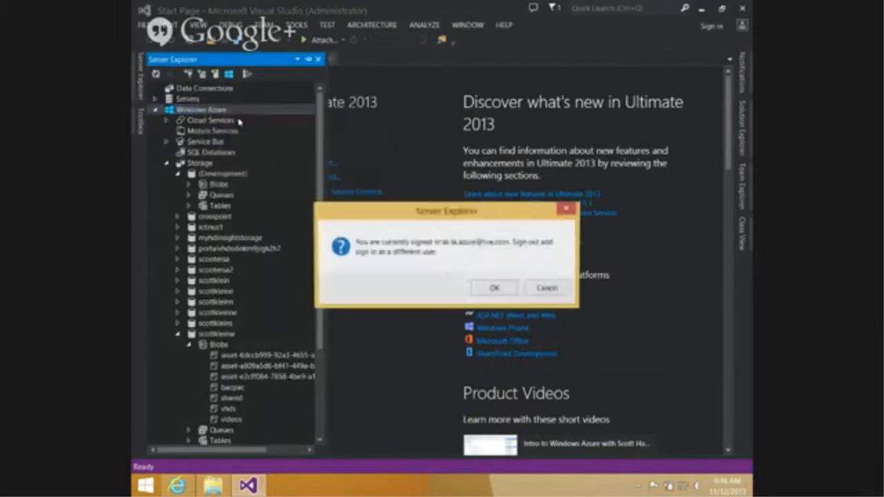
key("Escape")
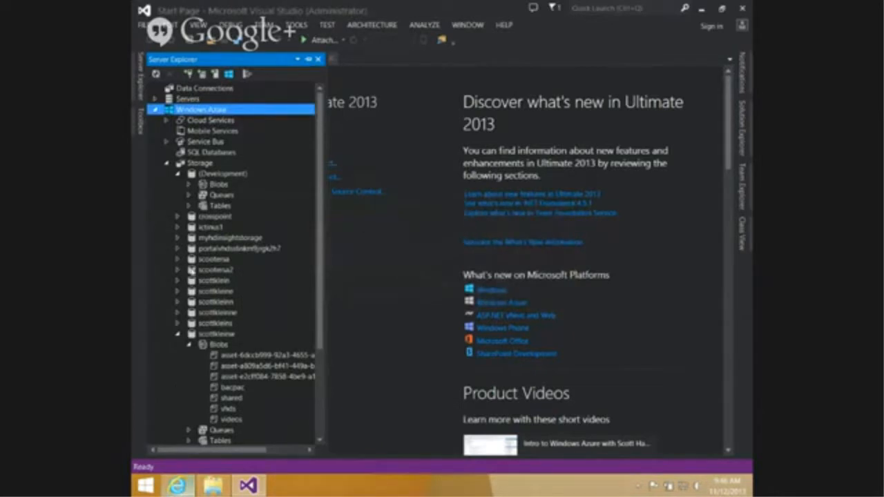
Filter the Windows Azure services to exclude the Windows Azure MSDN - Visual Studio Ultimate subscription, keeping all regions.
right_click(210, 110)
left_click(235, 177)
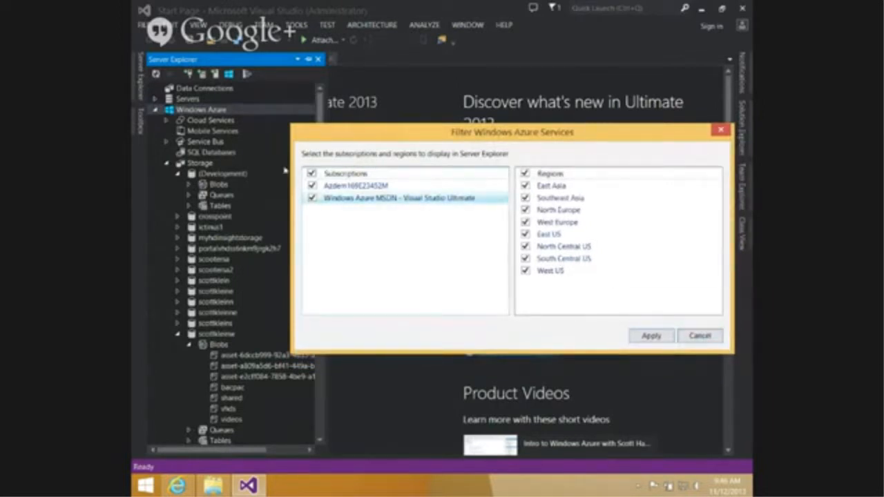
left_click(312, 198)
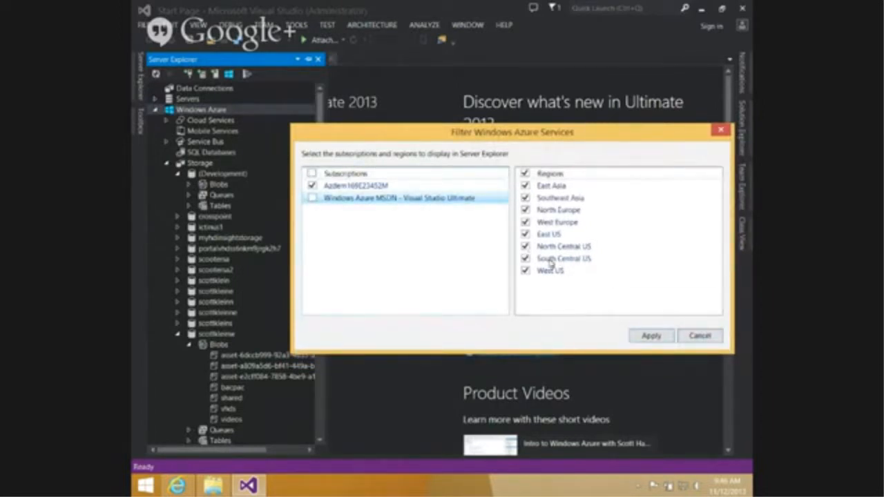
key("Return")
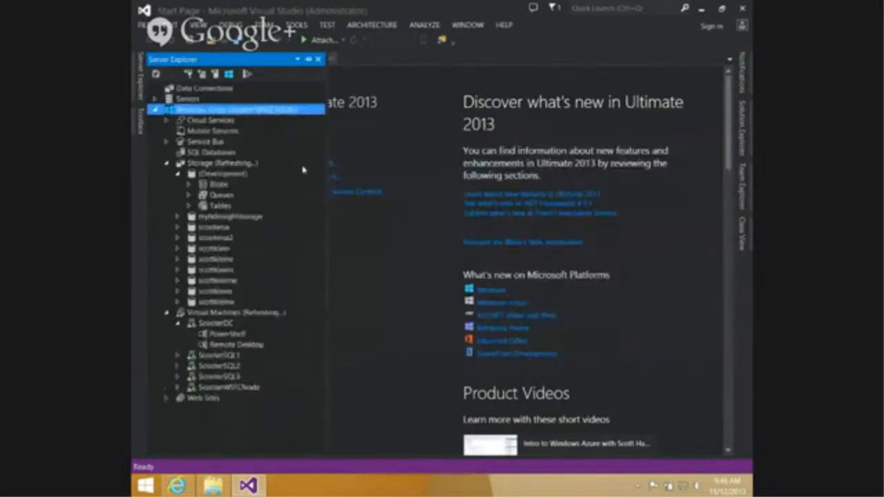
Check the commands of the Windows Azure and SQL Databases nodes and show SQL Server Object Explorer.
right_click(208, 112)
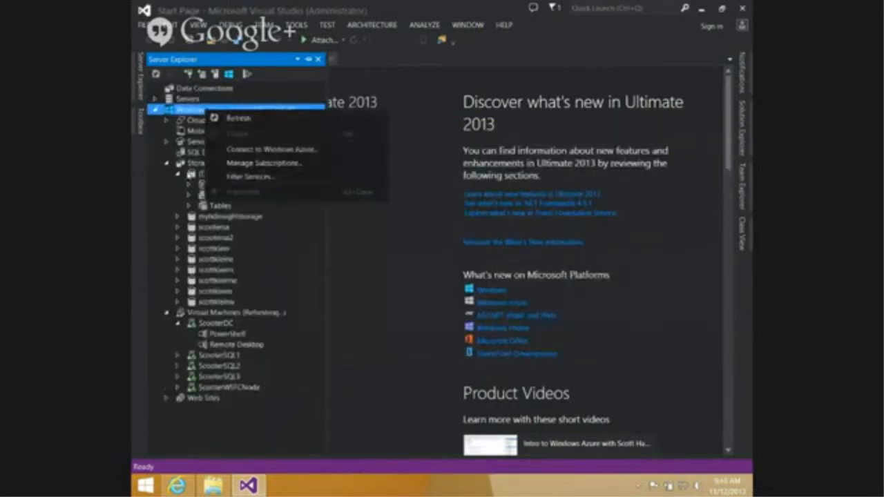
right_click(196, 152)
key("Escape")
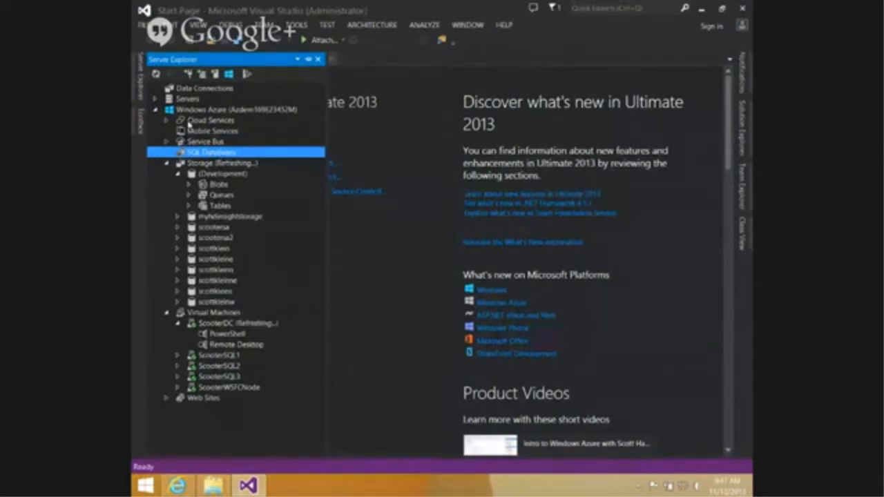
right_click(199, 151)
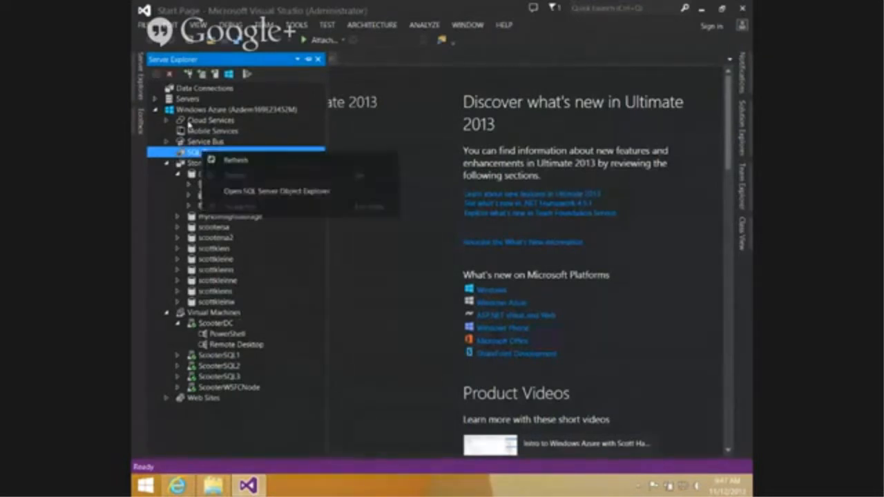
left_click(360, 209)
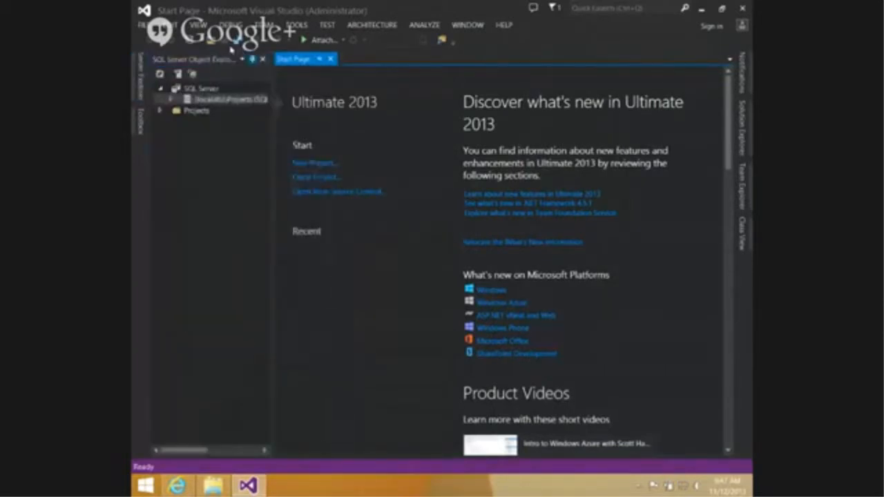
Set SQL Server Object Explorer to auto-hide, reopen it from the SQL Databases node and refresh its servers.
left_click(252, 59)
left_click(141, 73)
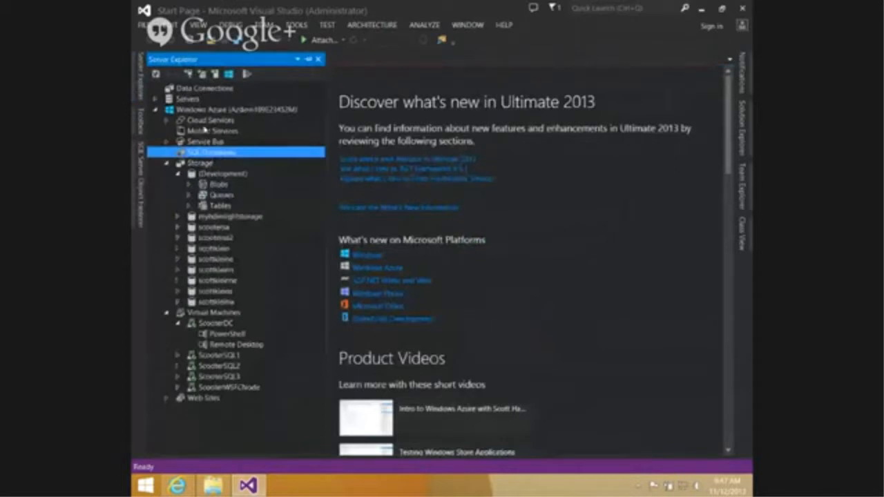
right_click(217, 151)
left_click(276, 190)
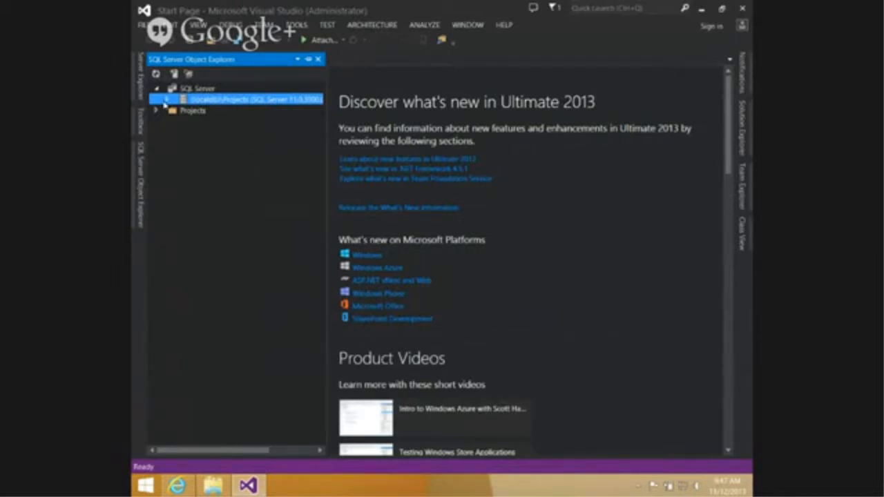
left_click(157, 74)
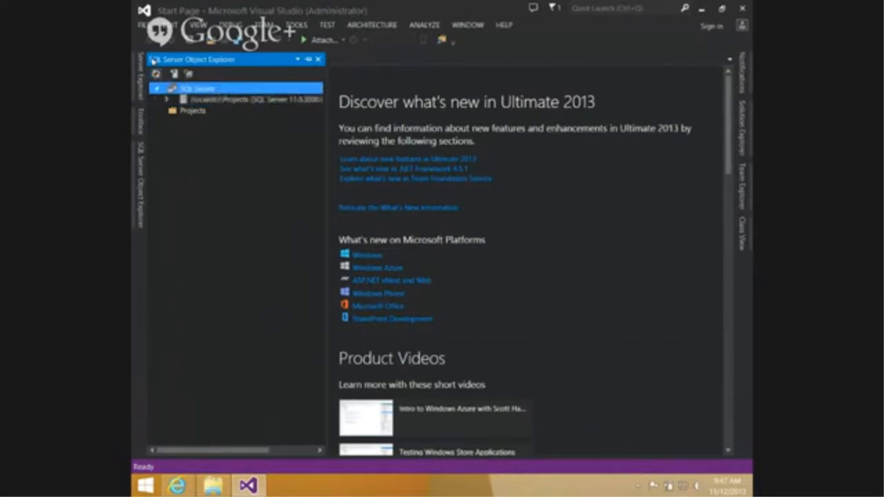
Close SQL Server Object Explorer, reopen it from the SQL Databases node, and leave it auto-hidden.
left_click(319, 59)
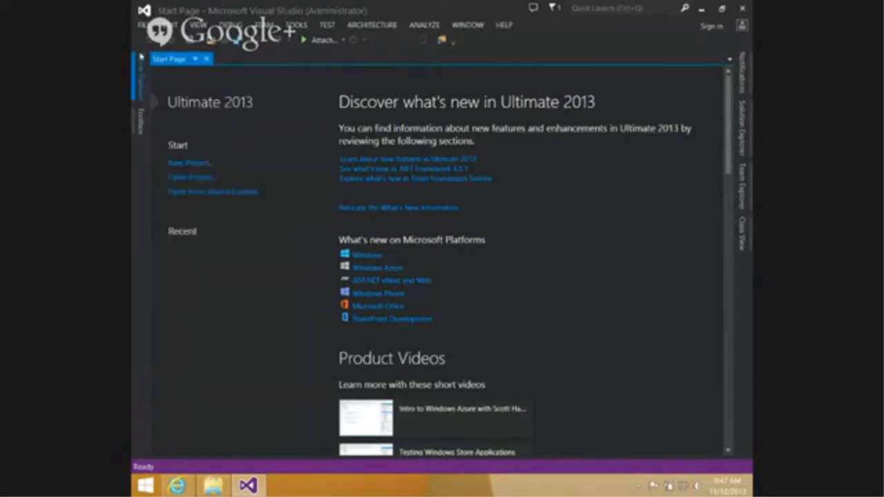
left_click(141, 68)
right_click(223, 153)
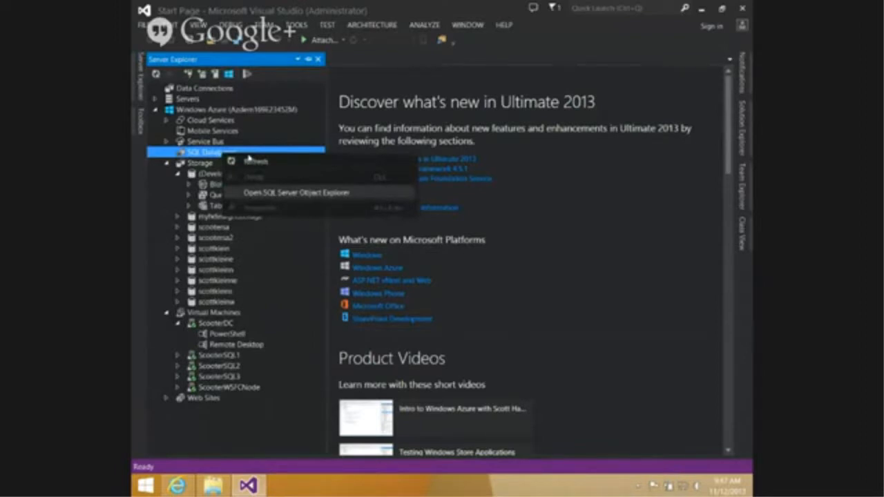
key("Return")
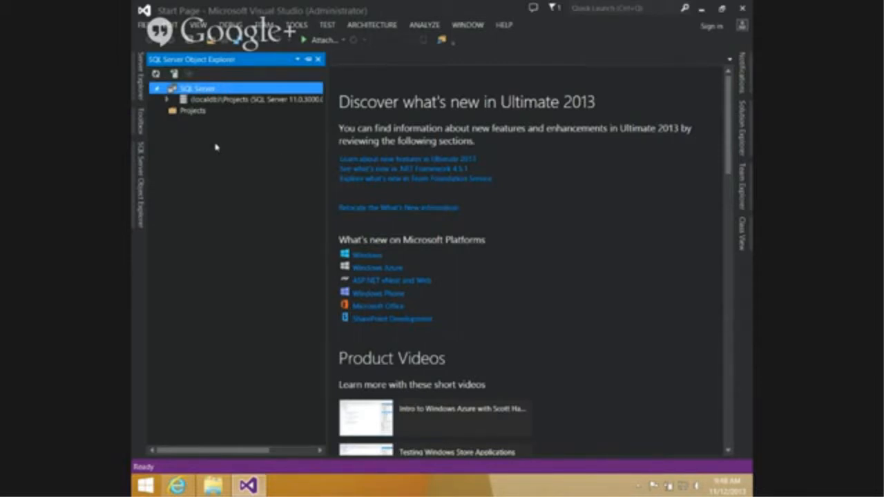
left_click(308, 59)
left_click(237, 59)
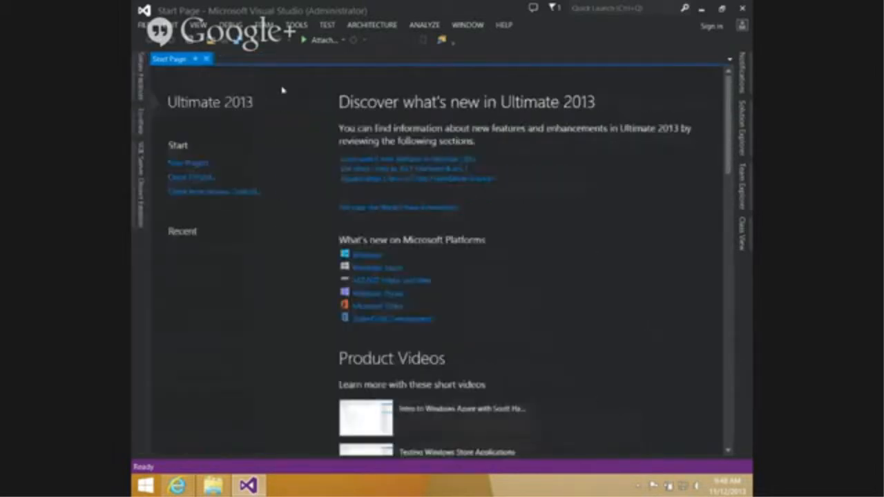
Start a new project from the Visual C# Cloud template Windows Azure Cloud Service.
left_click(193, 163)
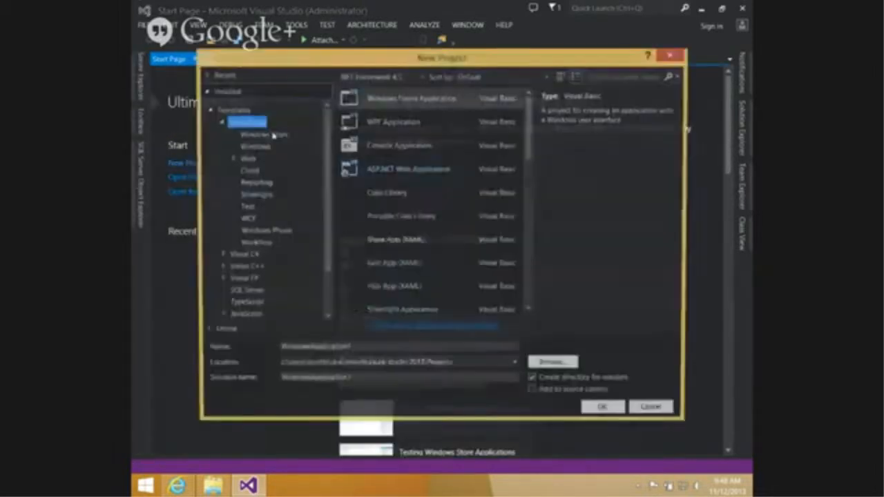
left_click(247, 170)
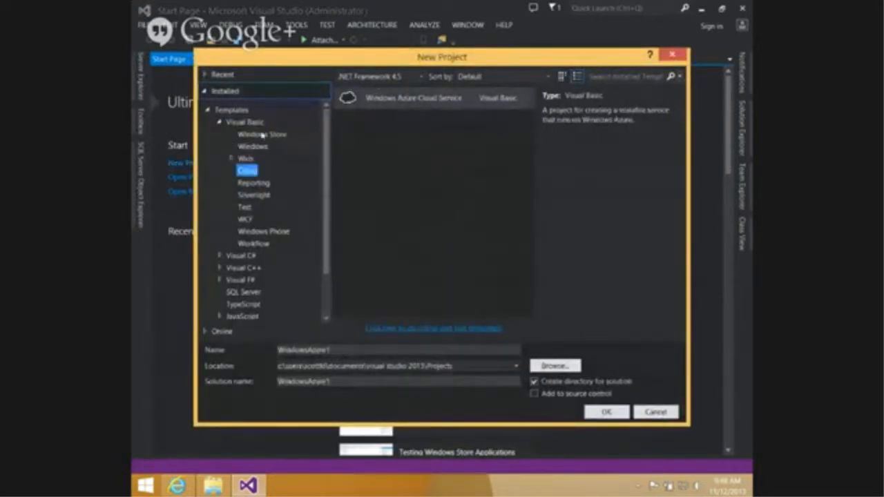
left_click(219, 123)
left_click(219, 135)
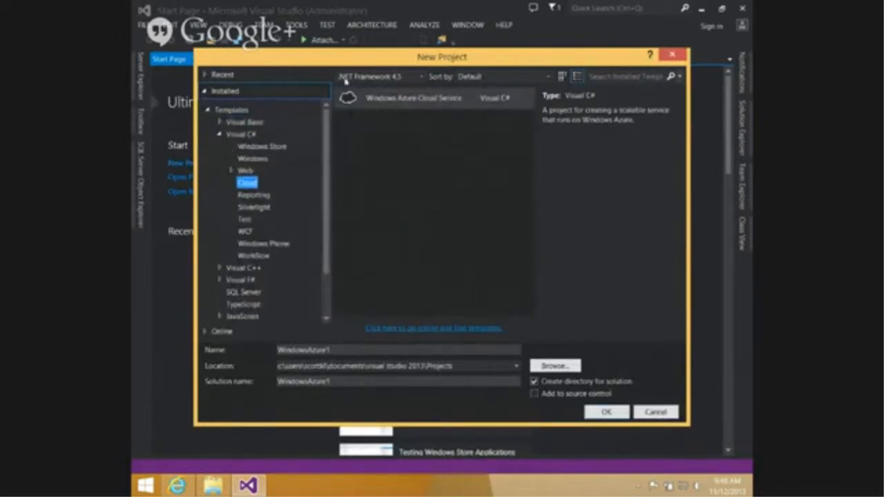
double_click(346, 96)
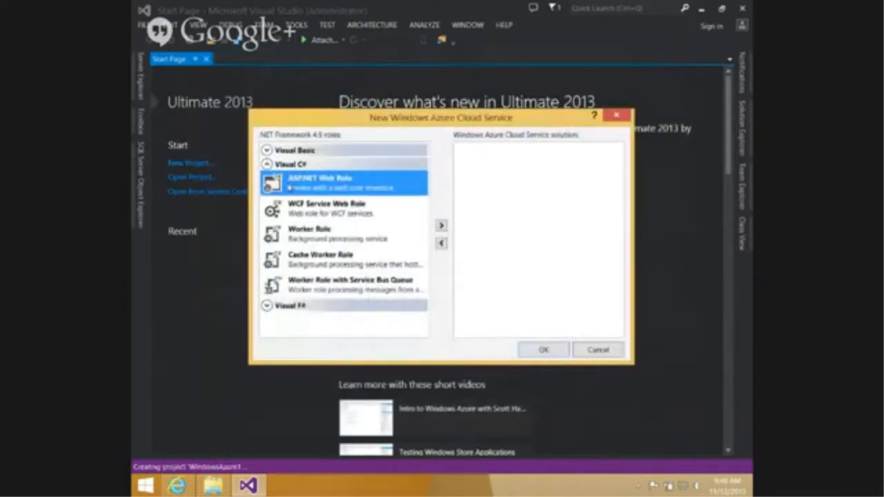
Add a Visual C# Worker Role to the cloud service solution and create the project.
key("Down")
key("Down")
left_click(441, 226)
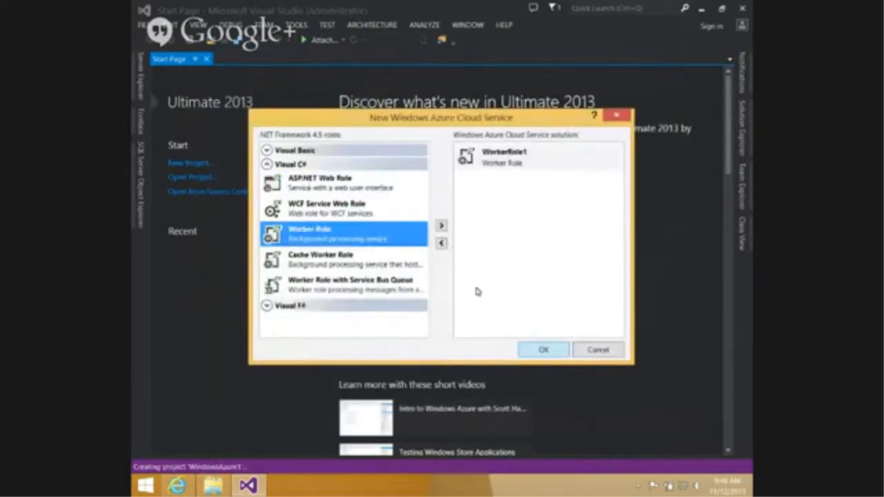
left_click(544, 350)
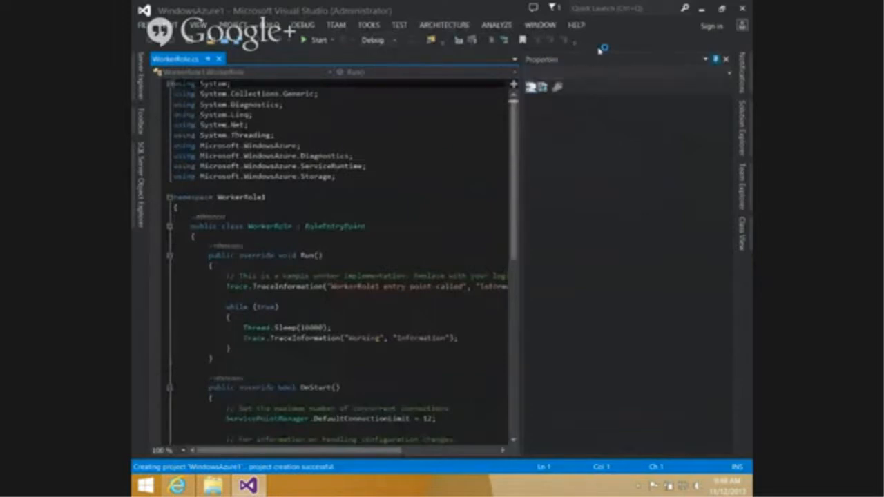
Set a breakpoint on the Trace.TraceInformation("Working", "Information") line in the worker role's Run method.
scroll(611, 161, "down", 5)
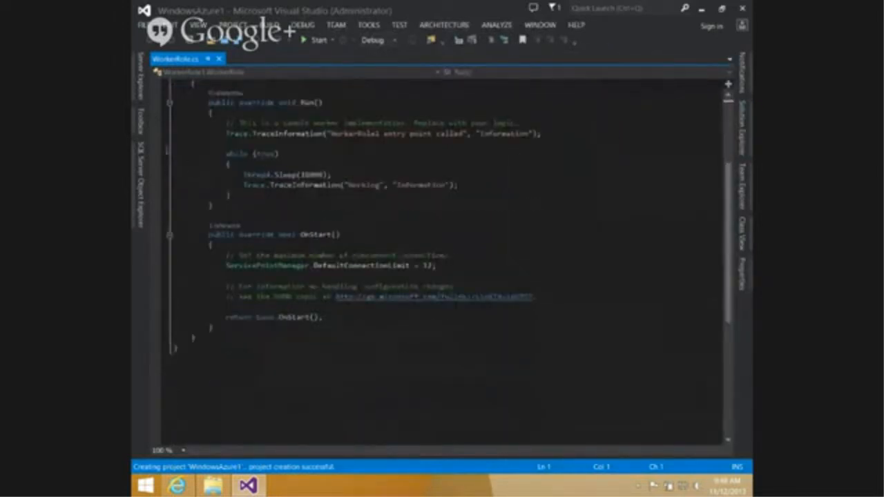
left_click(156, 185)
left_click(156, 184)
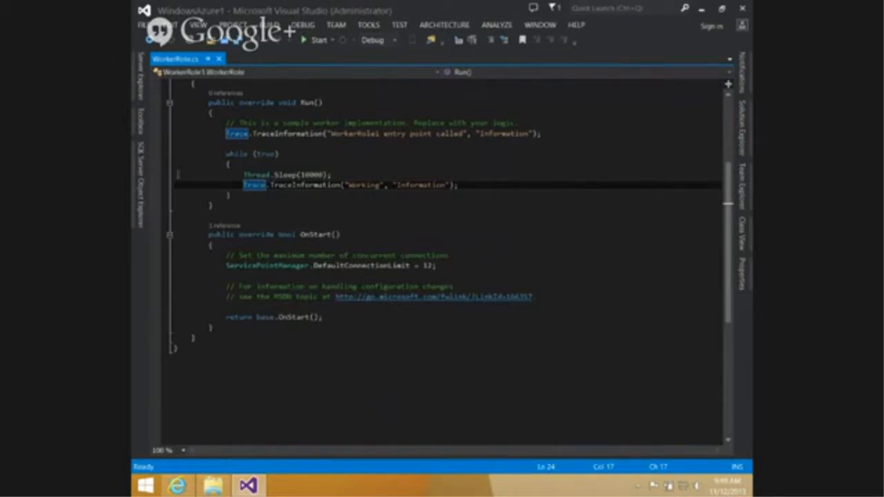
key("F9")
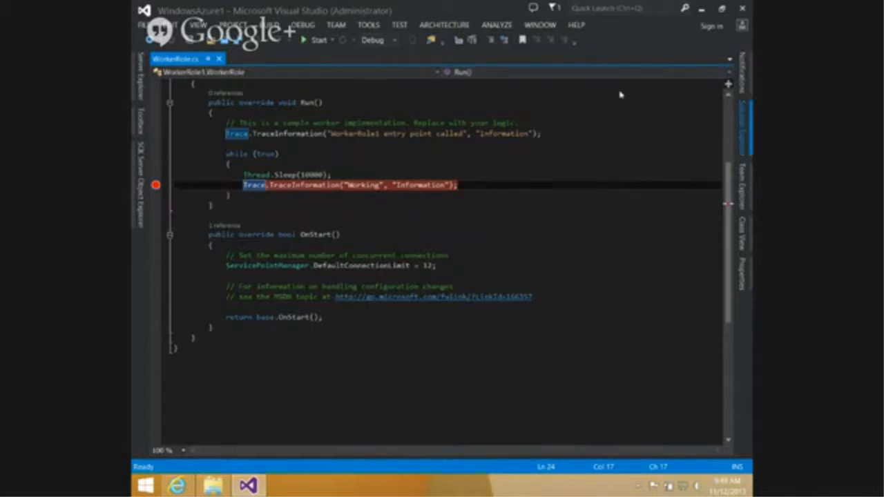
Start publishing the WindowsAzure1 cloud project from Solution Explorer.
key("ctrl+alt+l")
key("Up")
key("shift+F10")
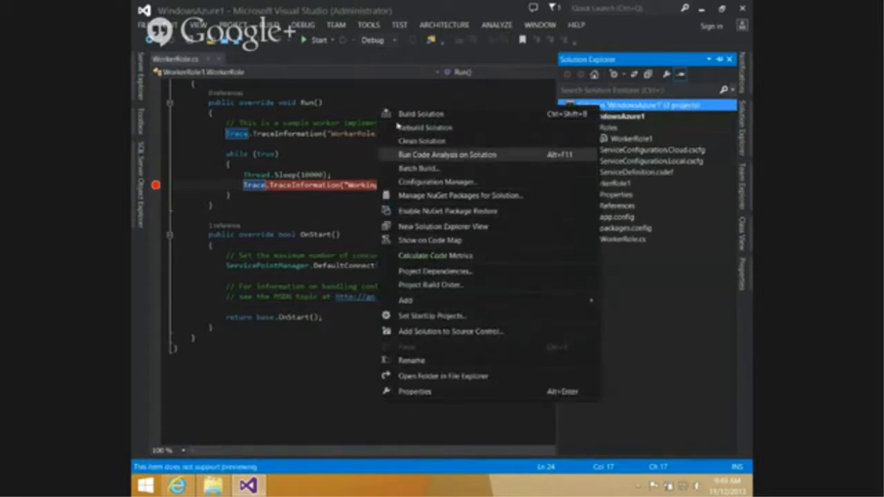
key("Escape")
key("Down")
key("shift+F10")
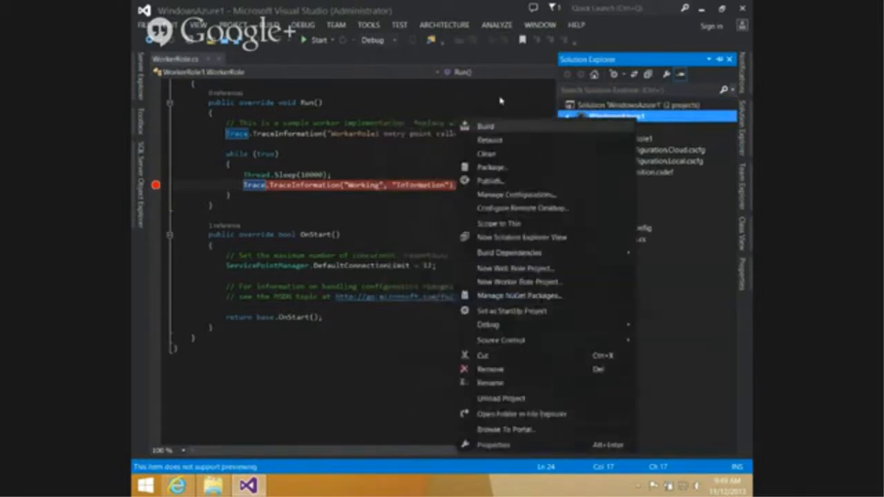
key("Down")
key("Down")
key("Down")
key("Down")
key("Return")
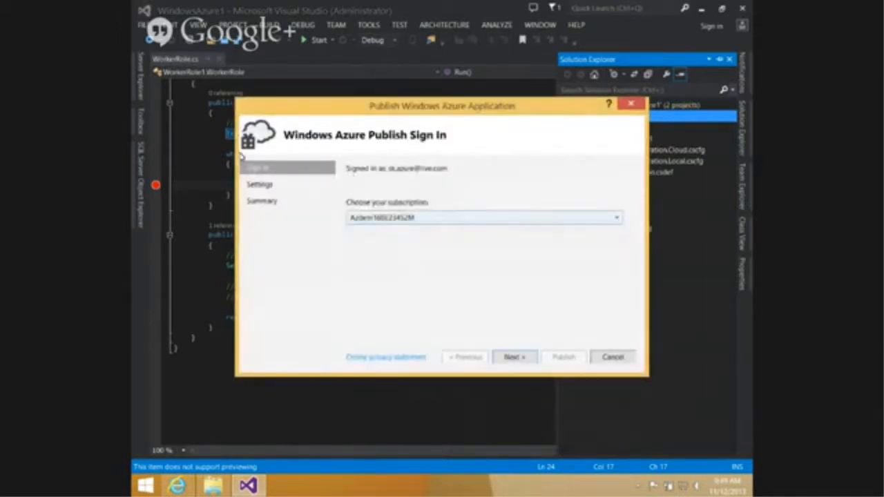
Accept the selected subscription and set the build configuration to Debug in the Windows Azure publish settings.
key("Return")
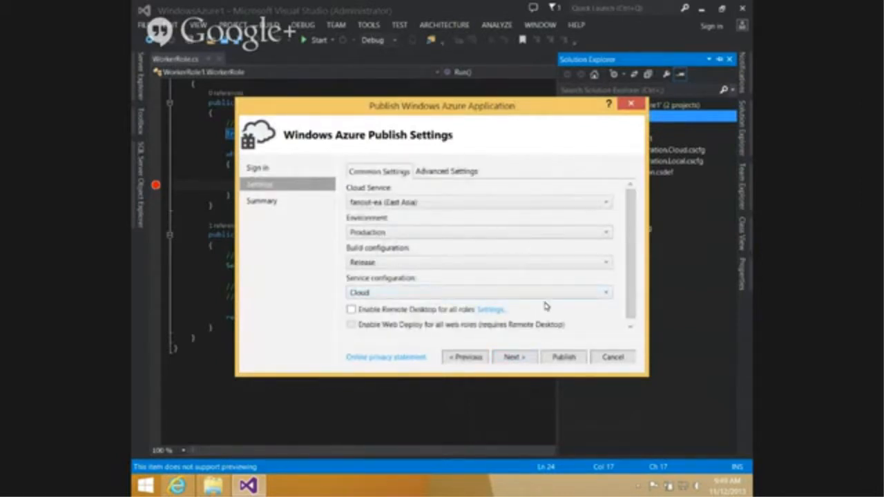
left_click(528, 263)
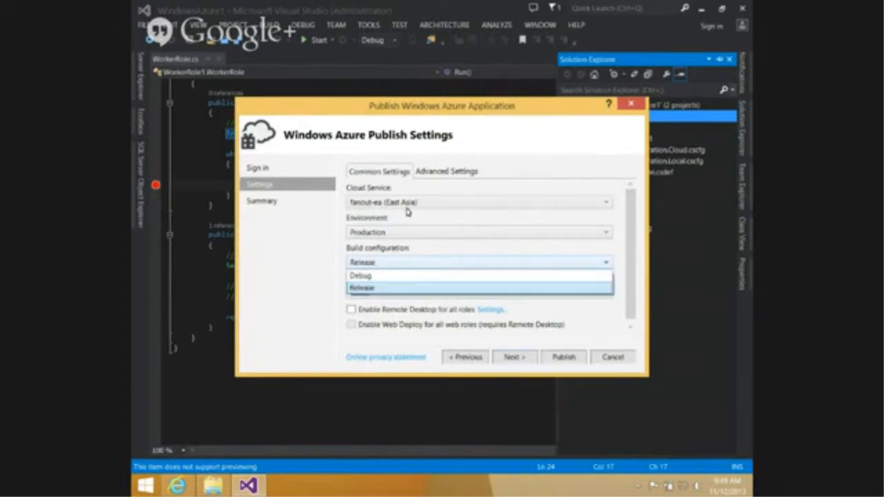
key("Up")
key("Return")
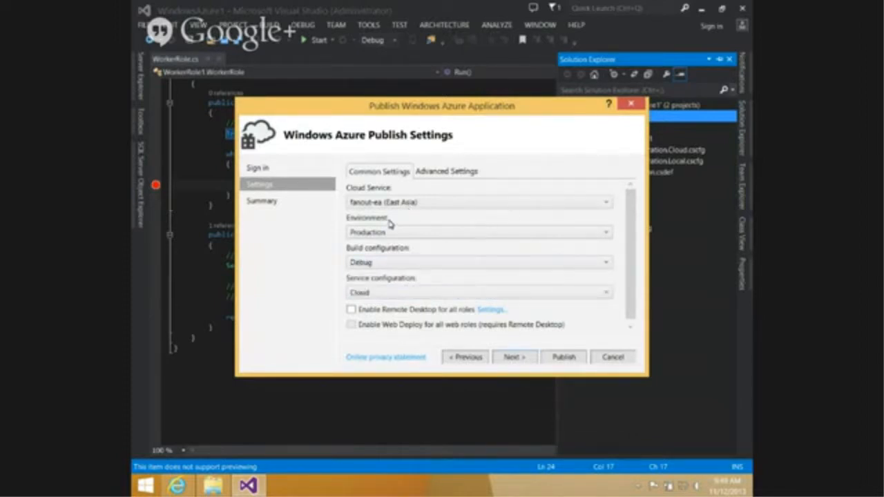
Enable the remote debugger for all roles in the advanced publish settings, cancel publishing and save the publish profile.
left_click(424, 171)
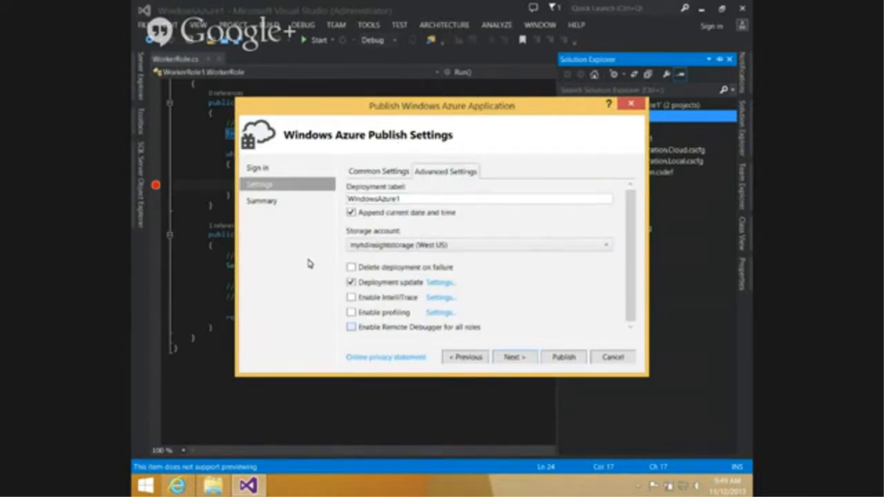
key("space")
left_click(612, 358)
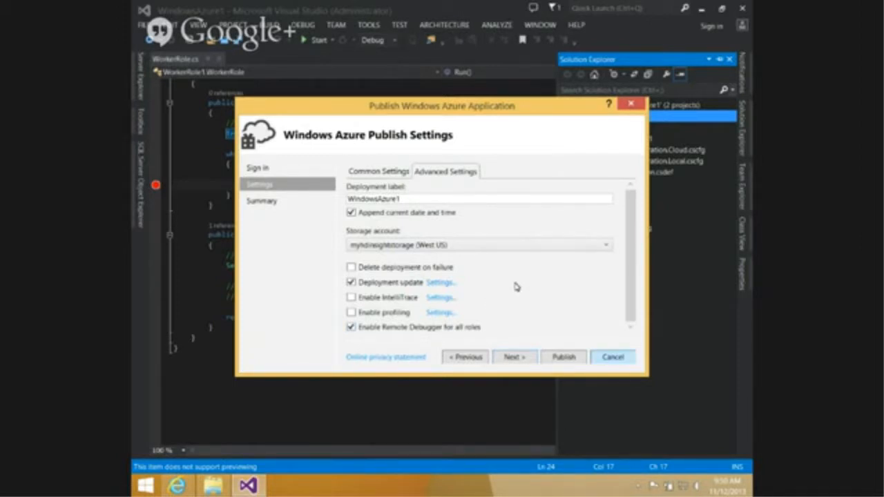
key("Return")
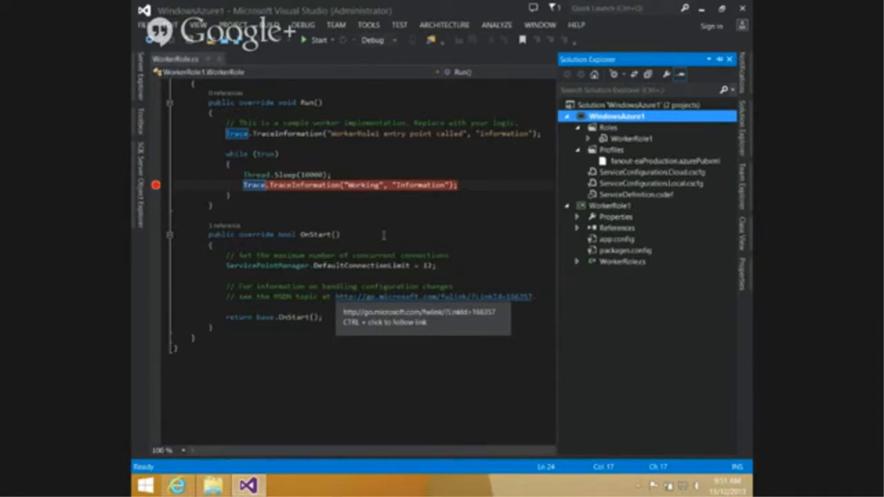
Remove the breakpoint from the Trace.TraceInformation("Working", "Information") line and place the cursor on the while (true) line.
left_click(156, 185)
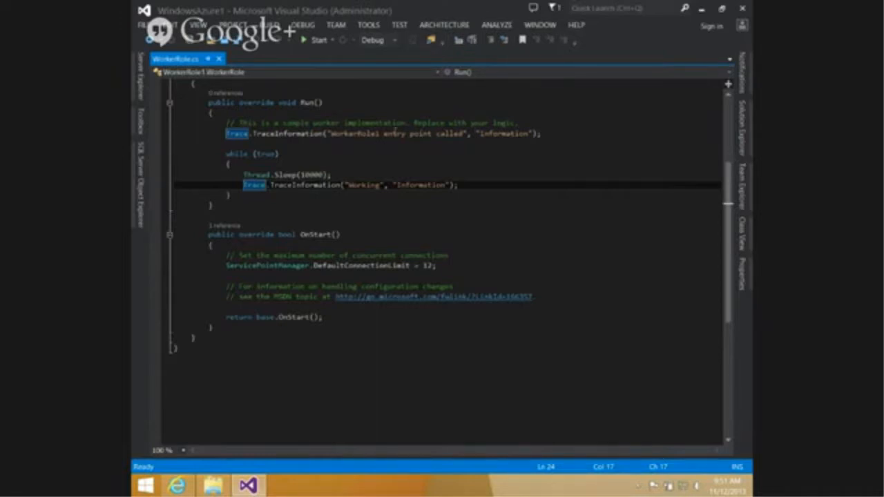
key("Up")
key("Up")
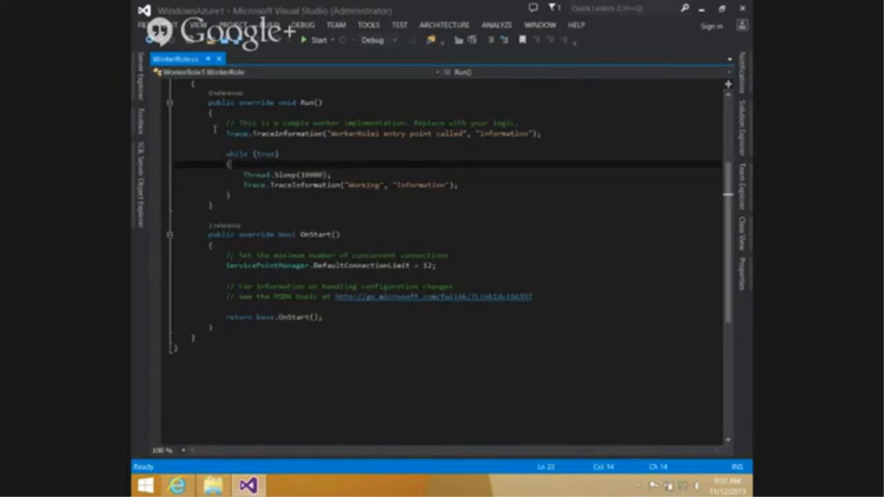
key("Up")
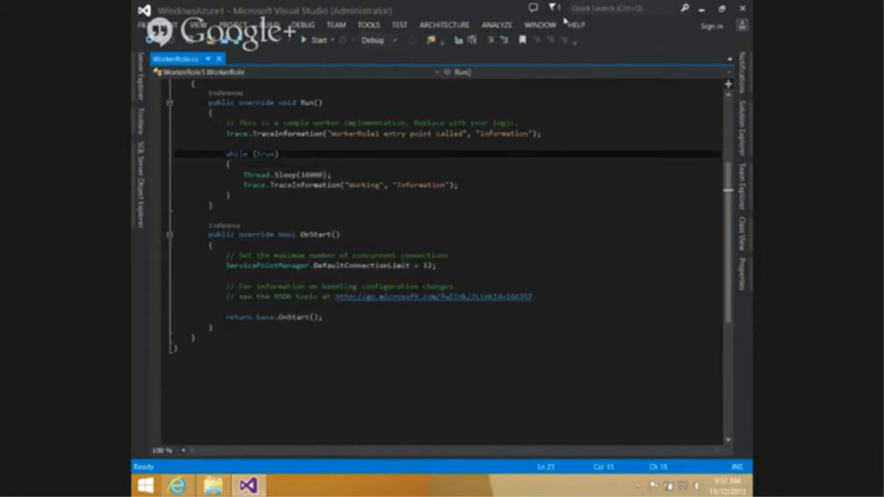
Close Visual Studio without saving the WindowsAzure1 solution and minimize the Google+ Hangouts browser window to show the desktop.
left_click(743, 8)
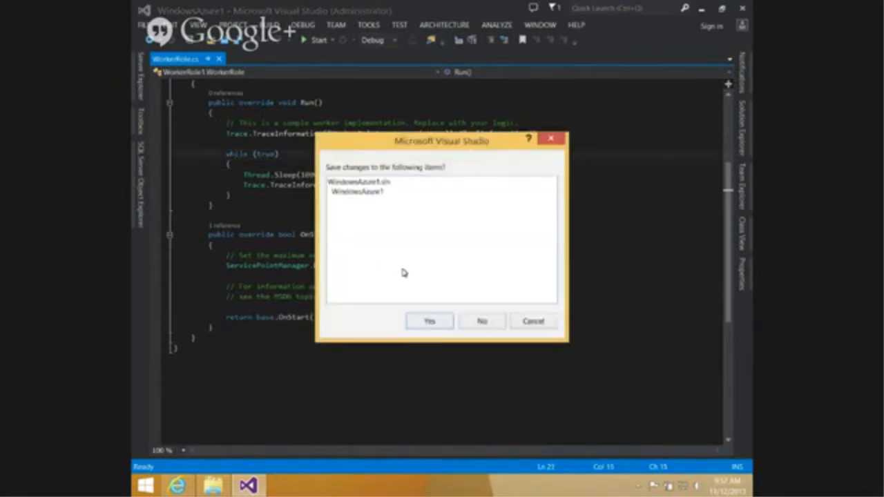
left_click(483, 321)
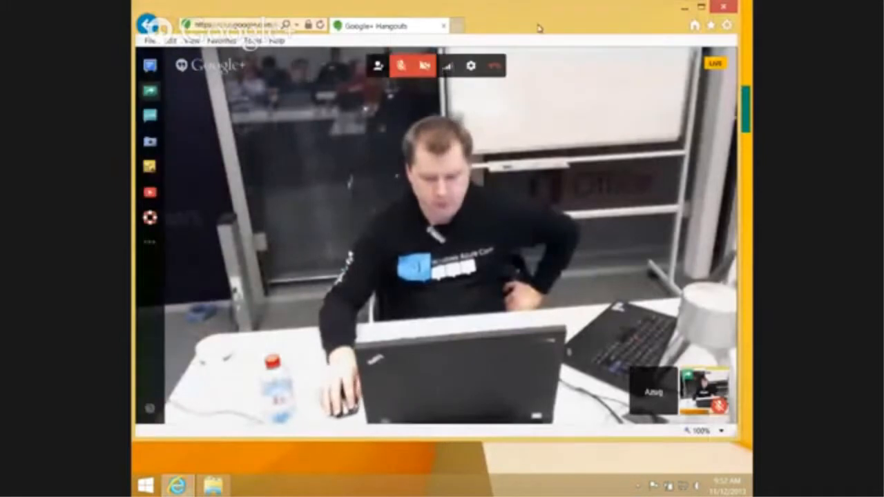
left_click(684, 8)
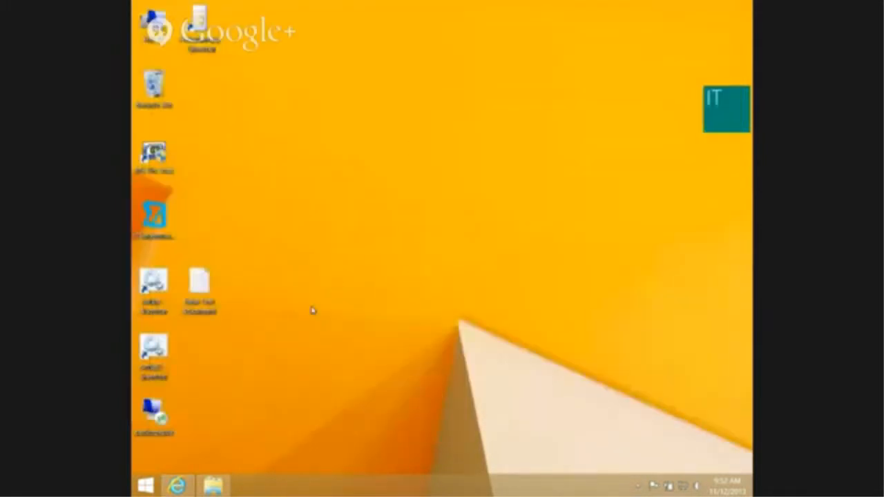
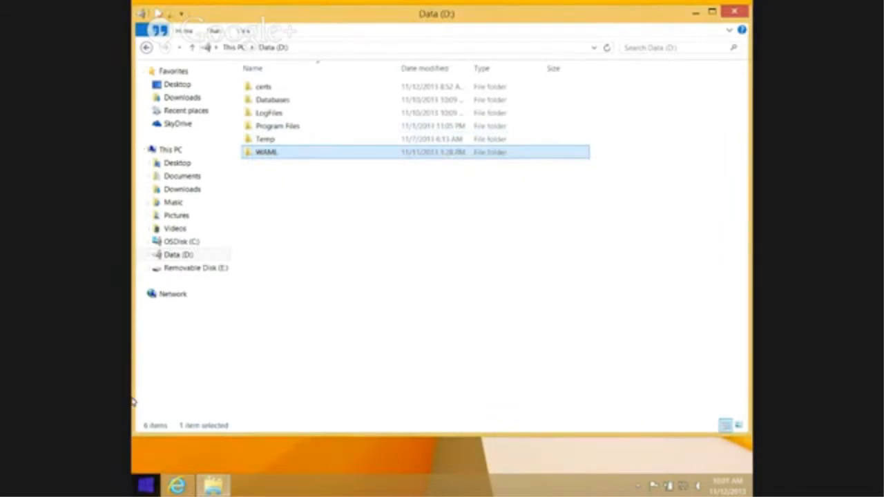
Launch Visual Studio 2013 as administrator from the Start screen.
right_click(145, 486)
key("super")
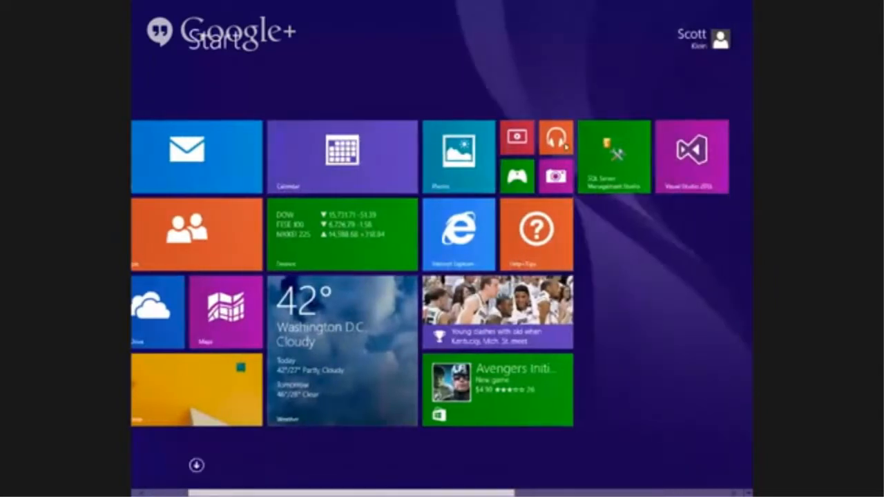
right_click(691, 158)
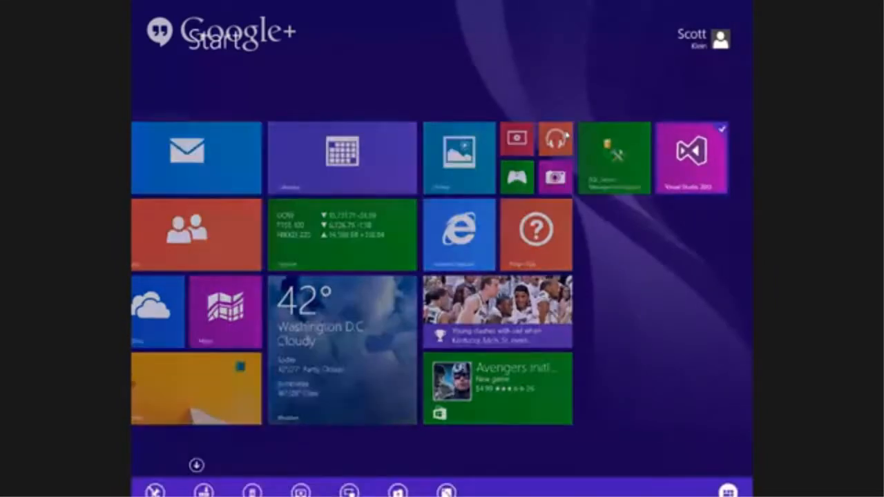
left_click(351, 462)
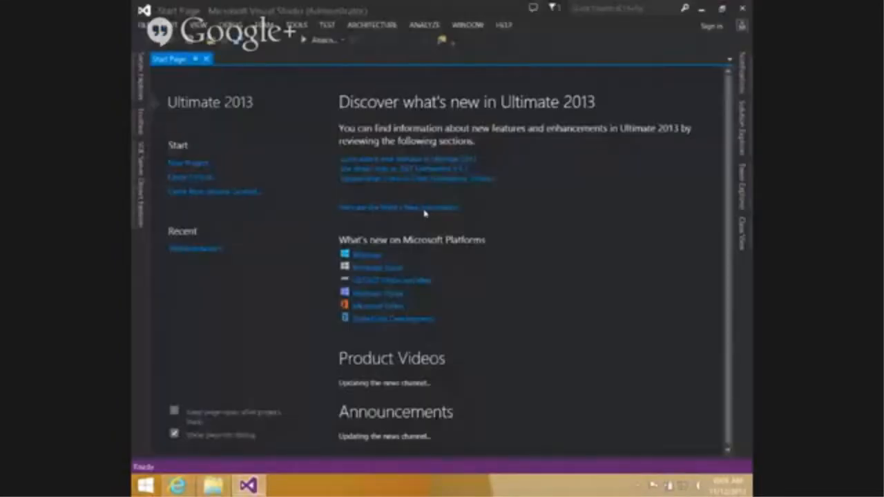
Open the WamlDemos solution from the WAML\WA folder on the Data (D:) drive.
left_click(190, 177)
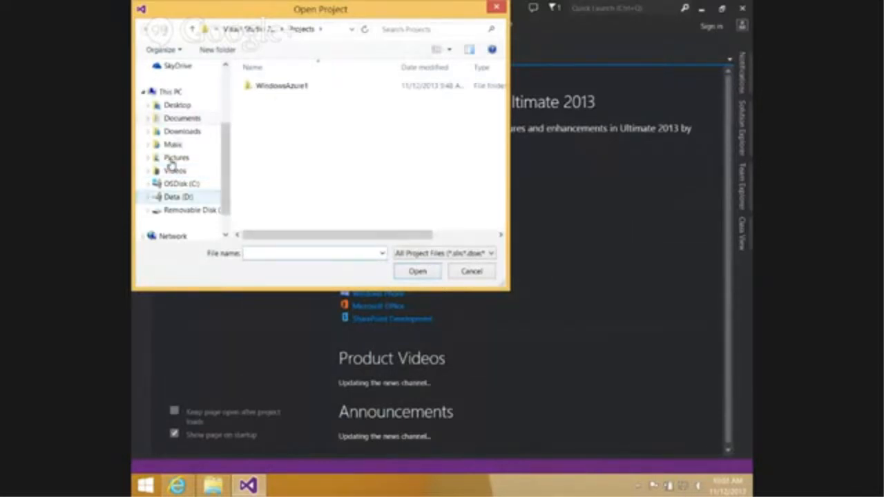
left_click(179, 197)
double_click(251, 125)
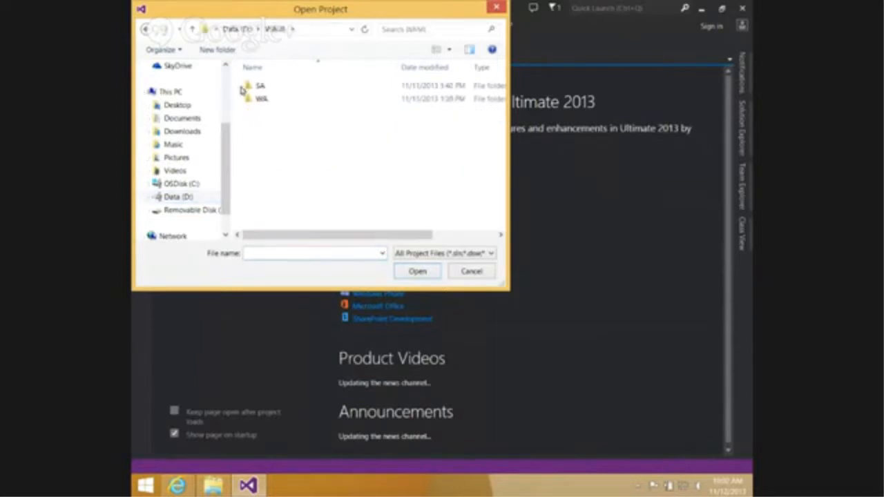
double_click(242, 97)
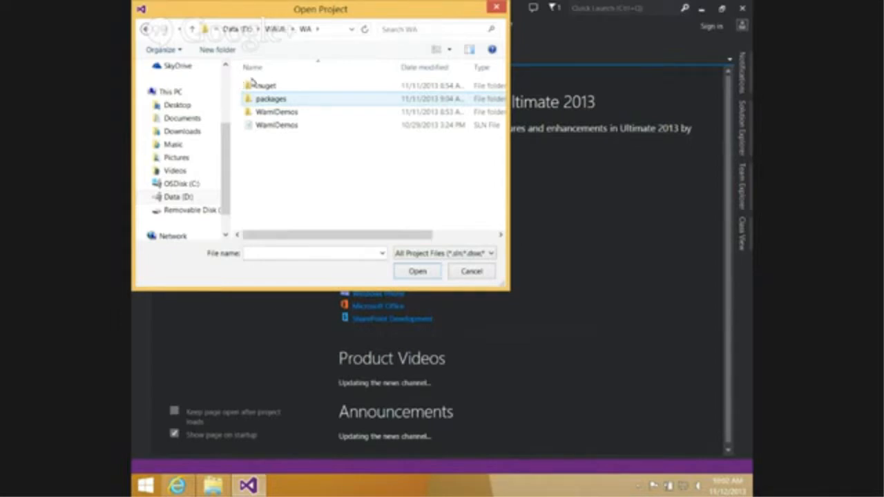
double_click(266, 125)
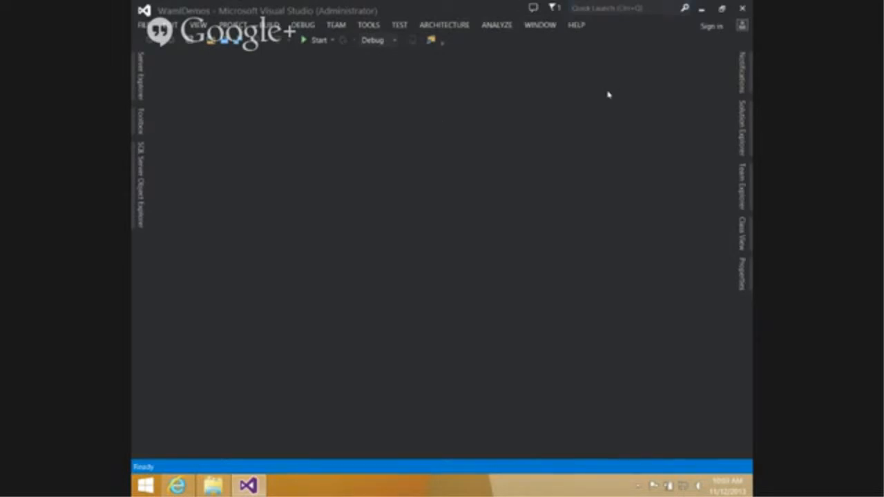
Rebuild the whole WamlDemos solution.
key("ctrl+alt+l")
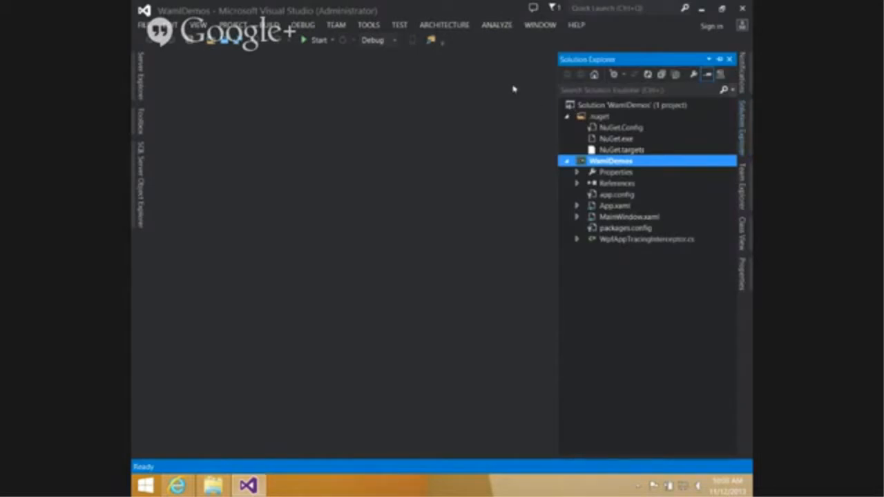
right_click(575, 107)
key("Return")
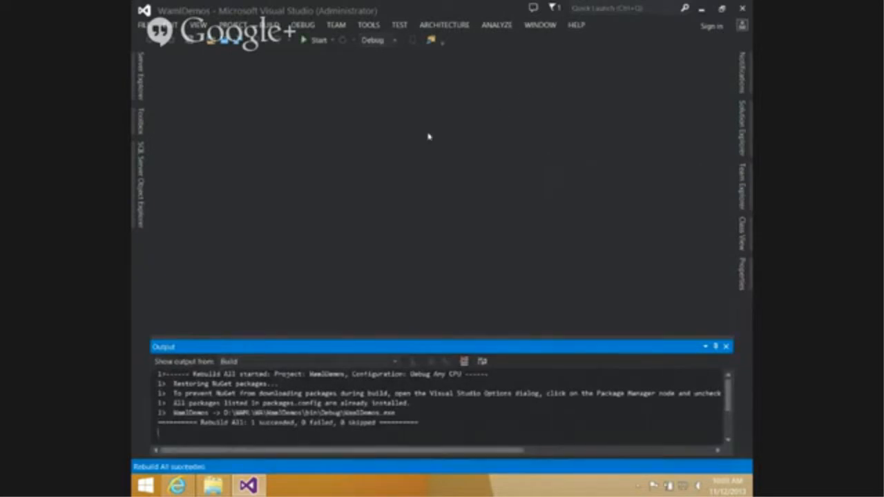
key("F5")
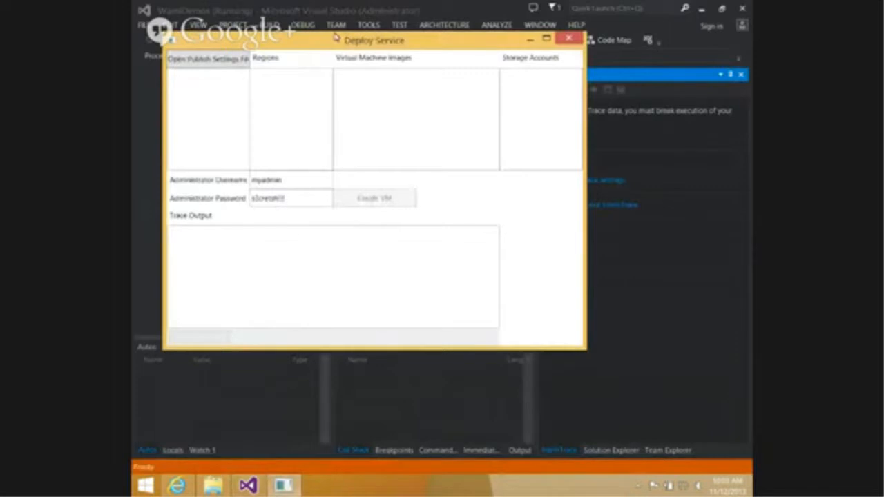
left_click_drag(335, 39, 401, 60)
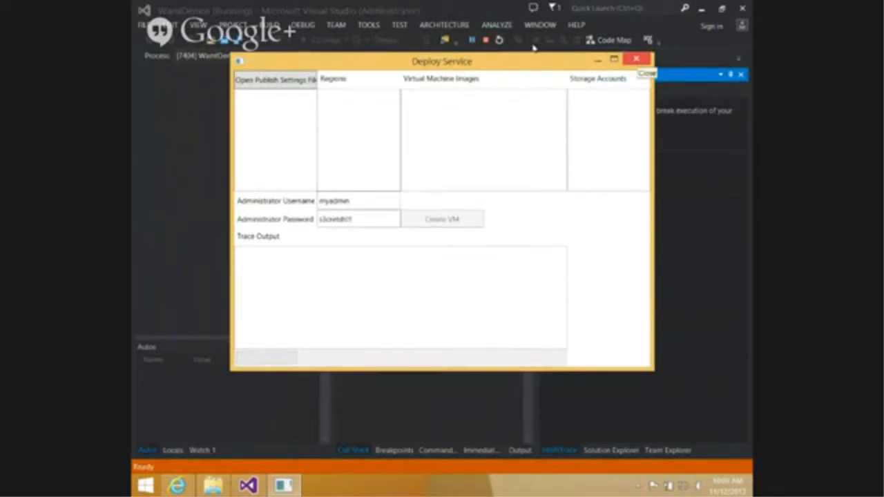
left_click(636, 60)
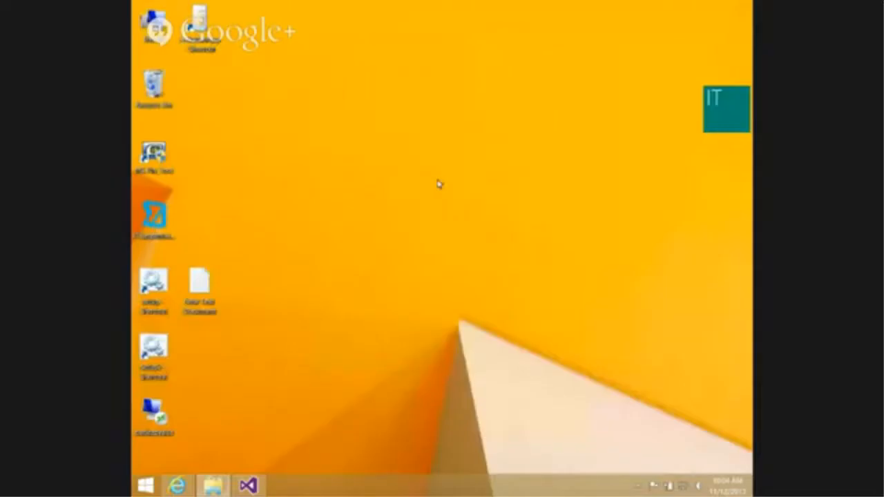
Open This PC from the desktop, return to Visual Studio and start debugging WamlDemos.
double_click(162, 30)
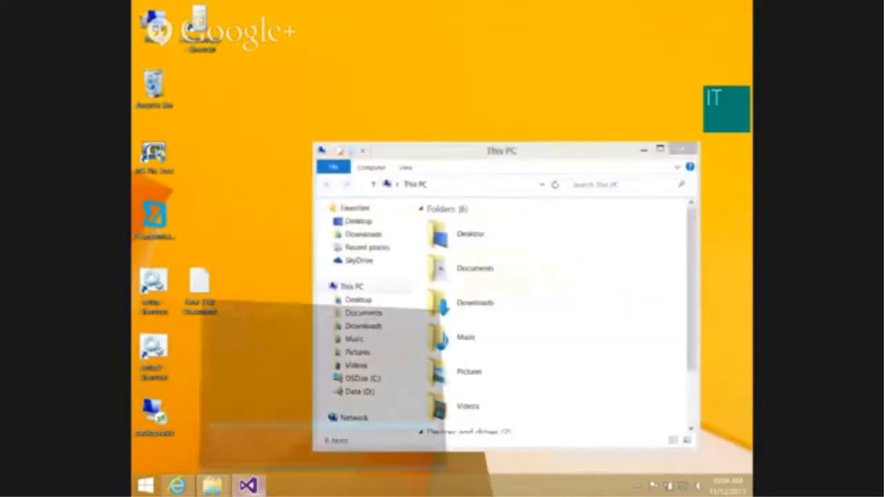
left_click(248, 486)
key("F5")
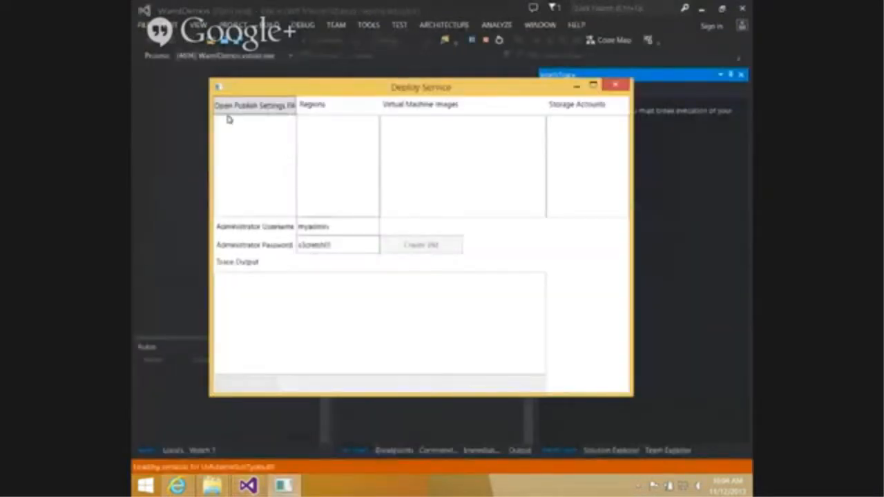
Load the publish settings file from the Data (D:) drive into Deploy Service and select the imported subscription.
left_click(231, 103)
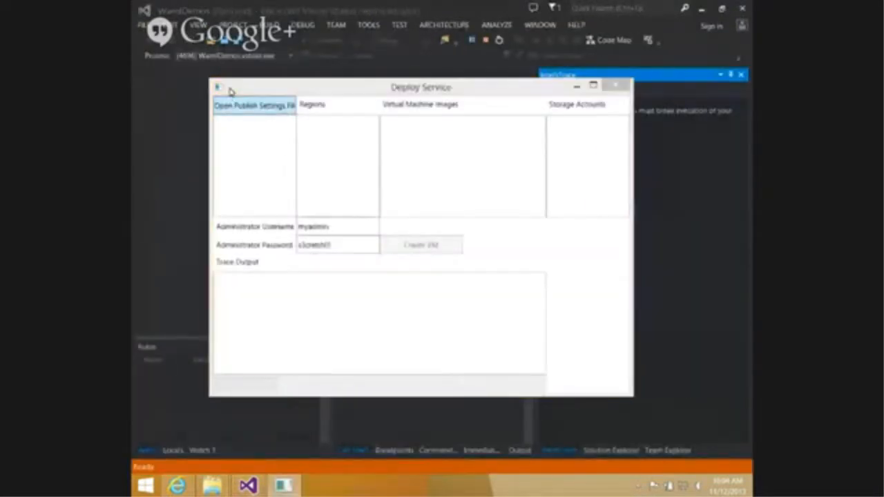
left_click(245, 306)
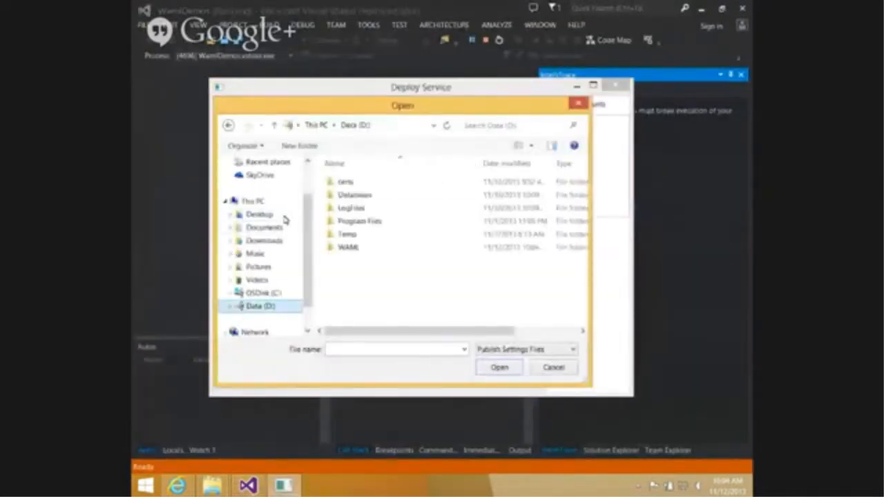
double_click(331, 199)
double_click(339, 208)
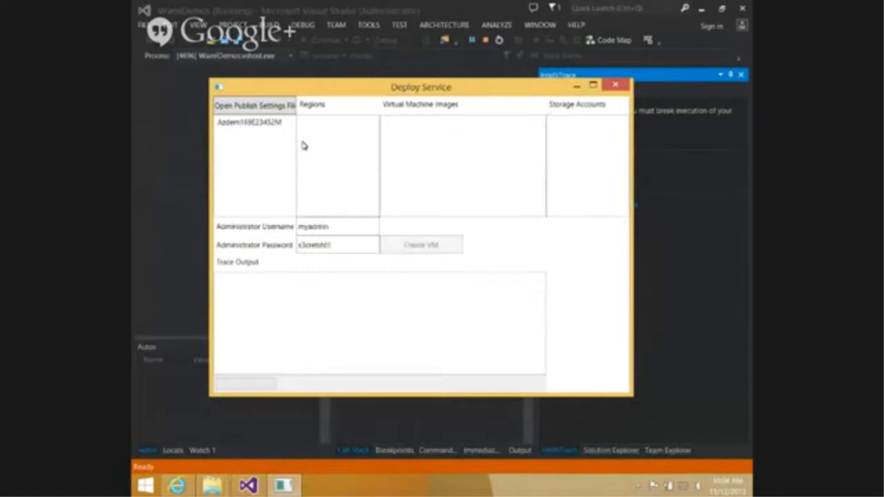
left_click(237, 121)
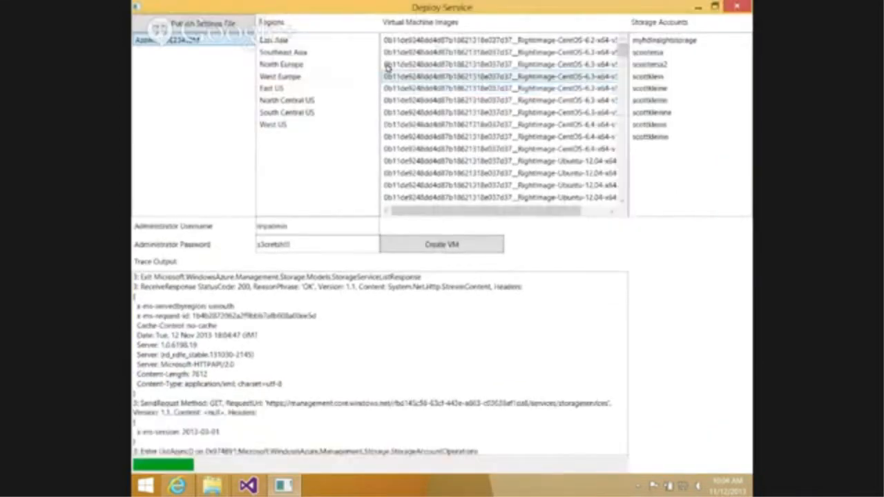
Examine the trace output of the management requests along with the listed regions, virtual machine images and storage accounts in Deploy Service.
mouse_move(136, 305)
left_mouse_down()
mouse_move(235, 363)
mouse_move(221, 434)
mouse_move(271, 371)
mouse_move(262, 350)
mouse_move(254, 378)
left_mouse_up()
left_click(252, 329)
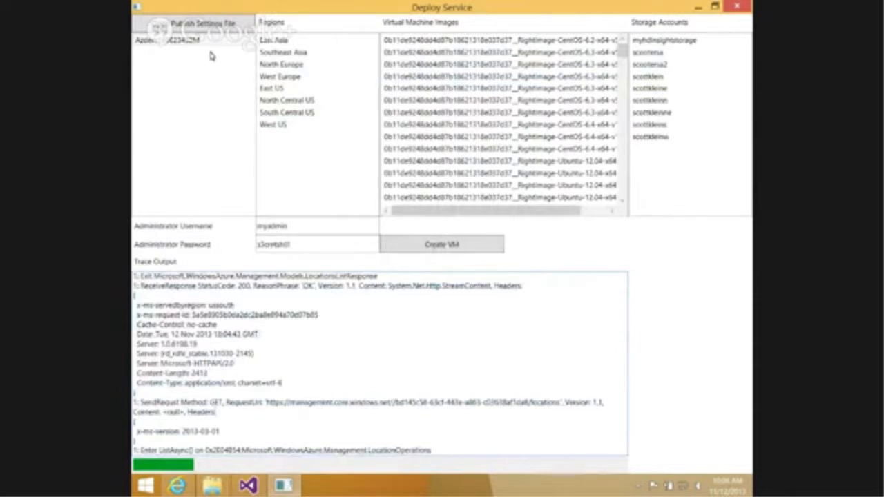
left_click_drag(245, 237, 258, 186)
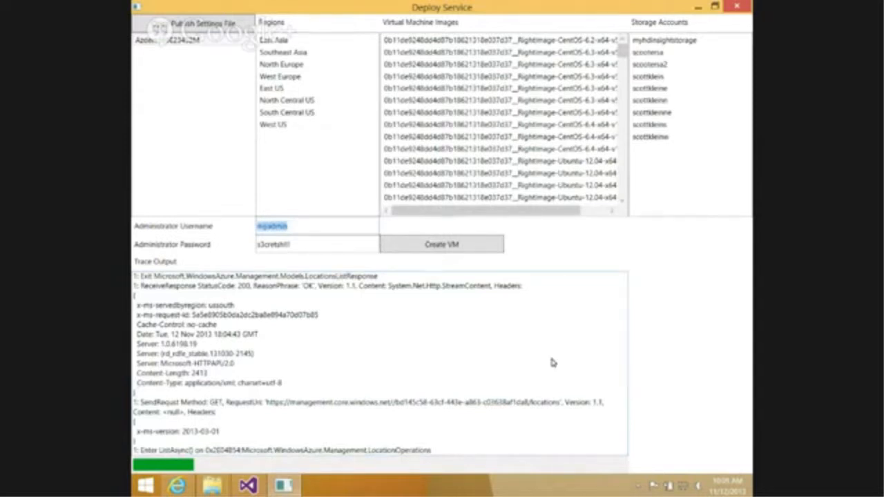
left_click(485, 300)
left_click(494, 308)
scroll(494, 307, "down", 1)
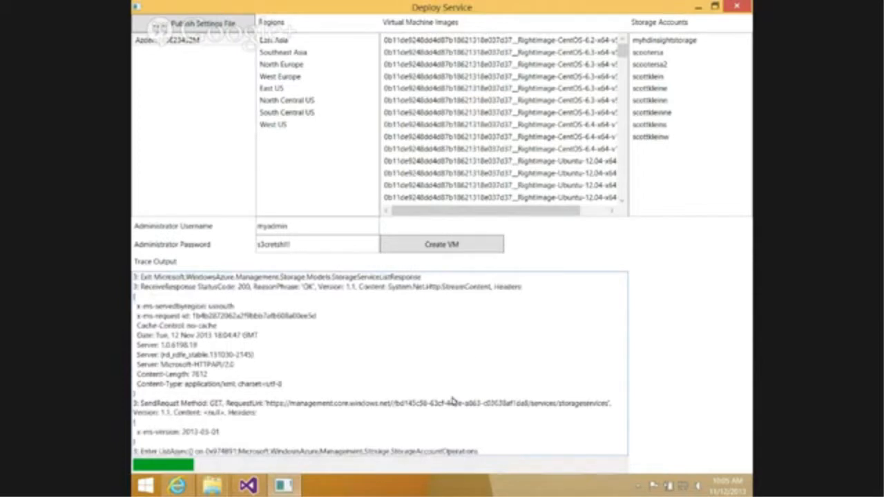
left_click(248, 486)
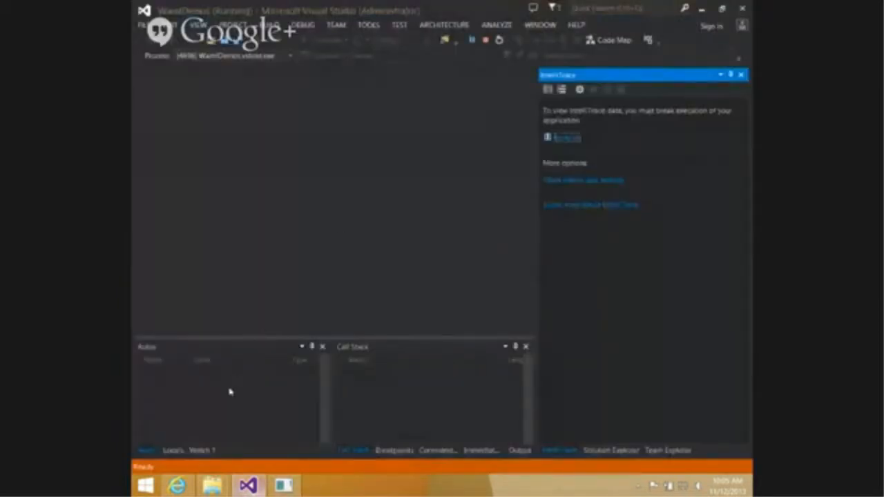
left_click(283, 487)
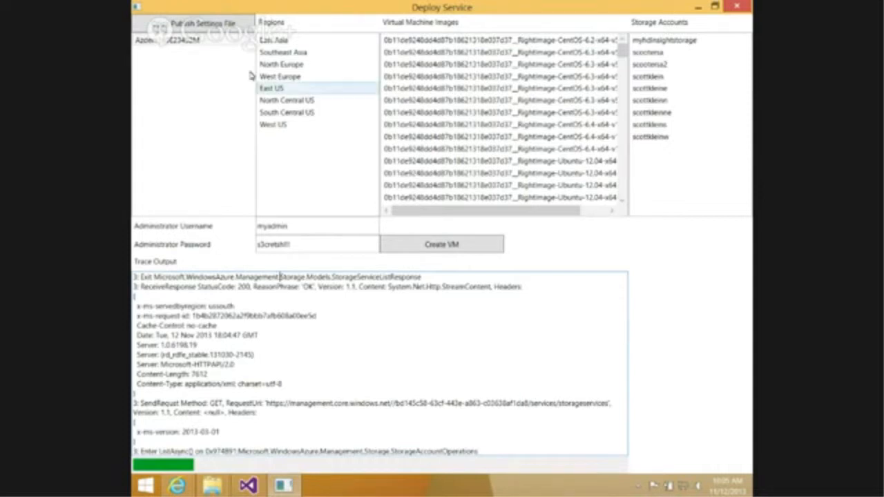
Switch back to Visual Studio, auto-hide the IntelliTrace window and open the MainWindow.xaml.cs code of WamlDemos.
left_click(248, 486)
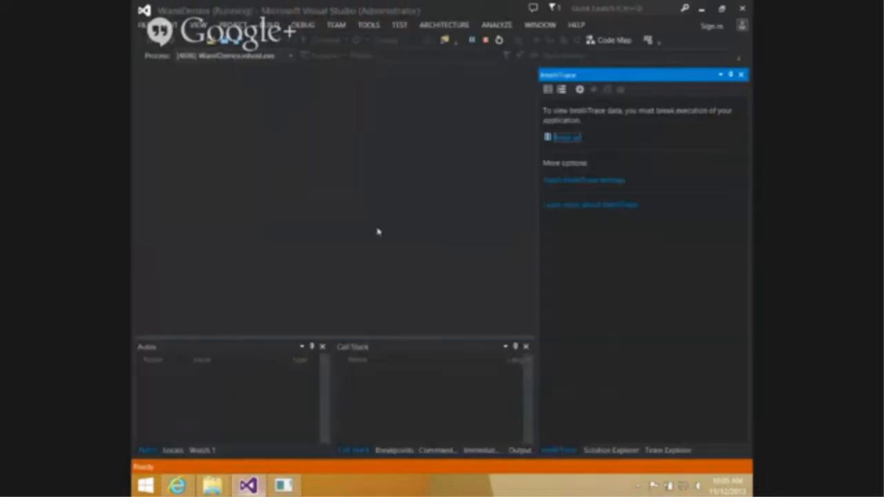
left_click(731, 74)
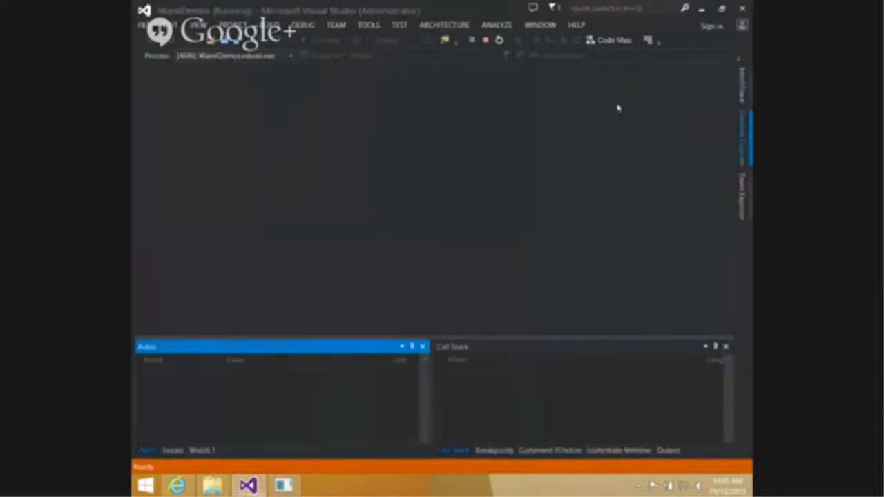
left_click(742, 135)
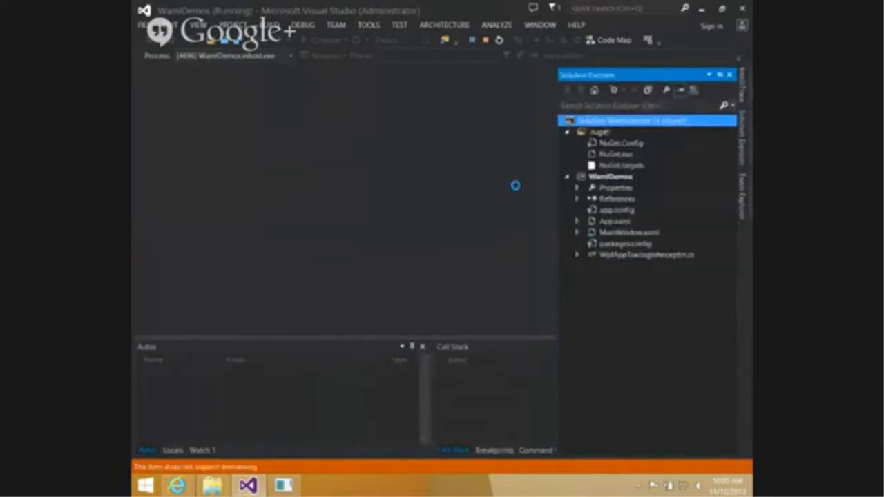
key("Down")
key("Down")
key("Return")
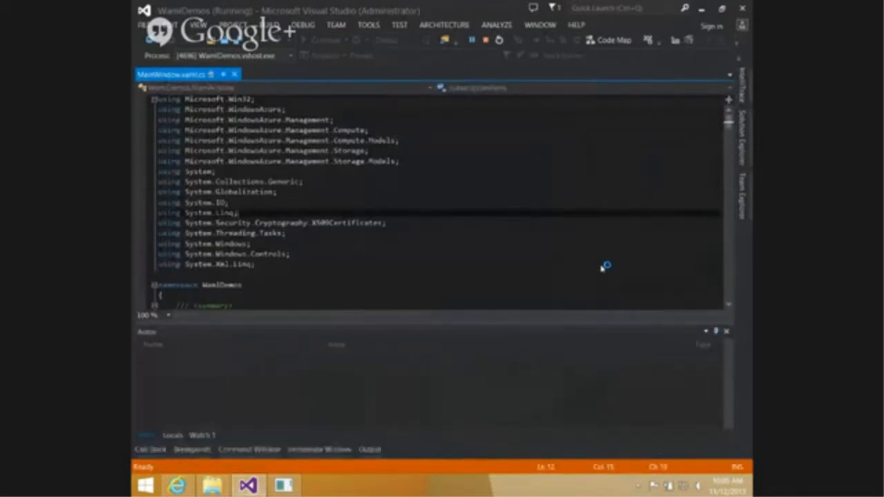
Read through MainWindow.xaml.cs from the using directives past GetRegionList to the GetStorageAccounts method.
key("Down")
key("Down")
key("Down")
key("Down")
key("Down")
key("Down")
key("Down")
key("Down")
key("Down")
key("Down")
key("Down")
key("Down")
key("Down")
key("Down")
key("Down")
key("Down")
key("Down")
key("Down")
key("Down")
key("Down")
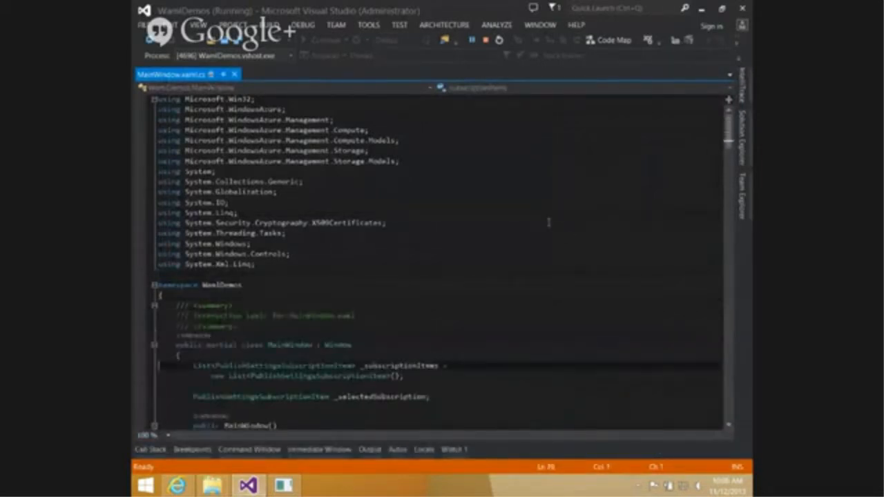
key("Down")
key("Down")
key("Down")
key("Down")
key("Down")
key("Down")
key("Down")
key("Down")
key("Down")
key("Down")
key("Down")
key("Down")
key("Down")
key("Down")
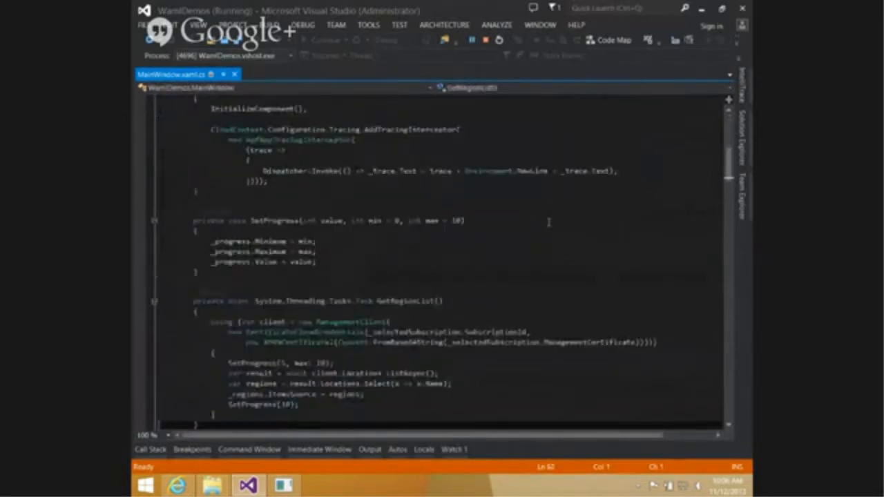
key("Down")
key("Down")
key("Down")
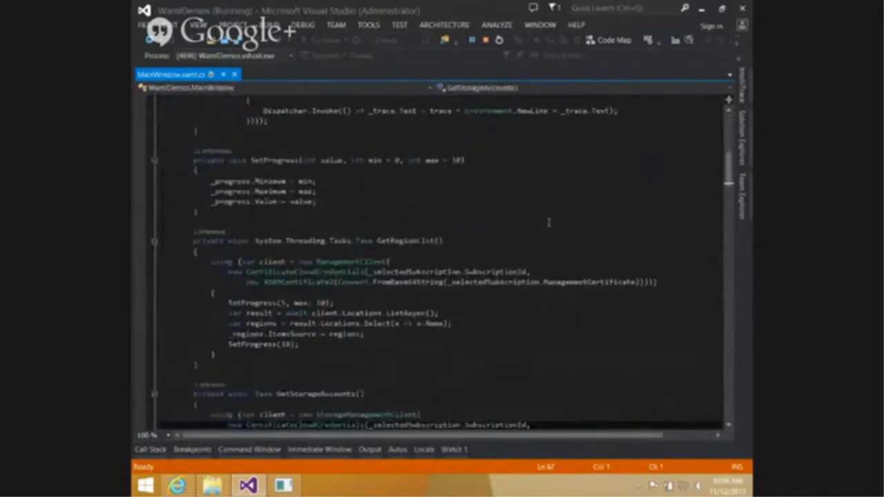
key("Down")
key("Down")
key("Down")
key("Down")
key("Down")
key("Down")
key("Down")
key("Down")
key("Down")
key("Down")
key("Down")
key("Down")
key("Down")
key("Down")
key("Down")
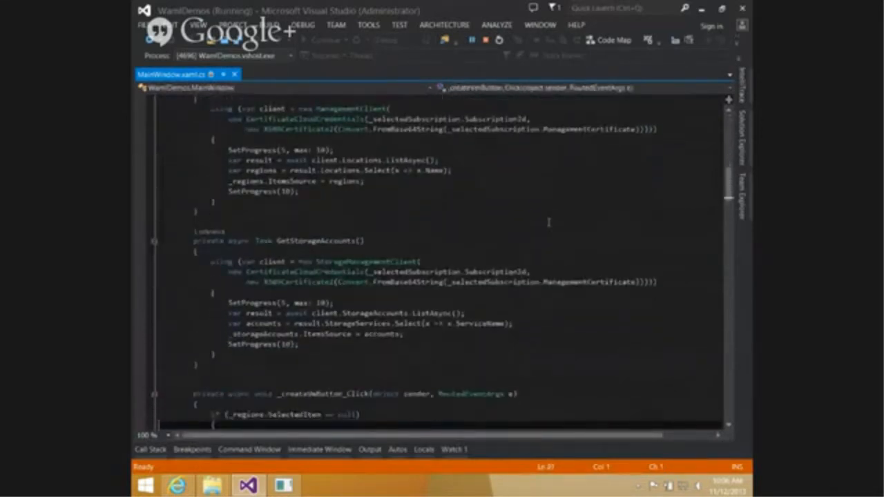
key("Down")
key("Down")
key("Down")
key("Down")
key("Down")
key("Down")
key("Down")
key("Down")
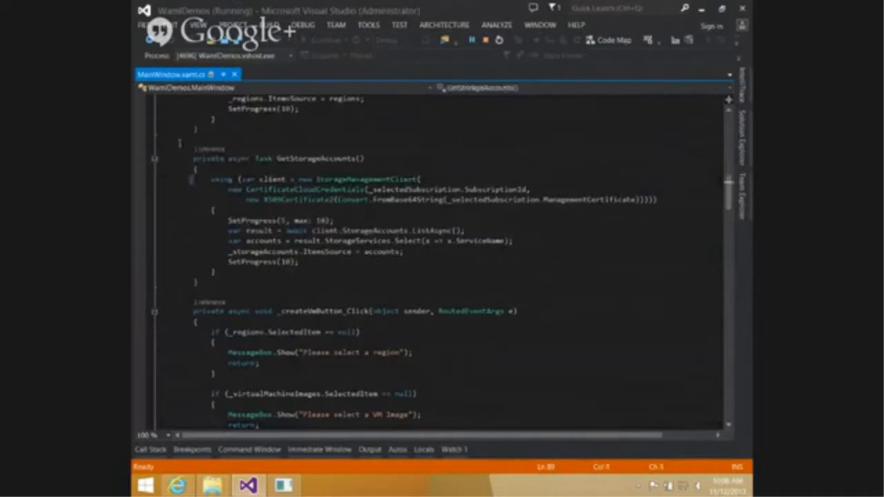
Highlight the StorageManagementClient creation in GetStorageAccounts, and the statements that list the storage accounts and assign them to _storageAccounts.ItemsSource.
mouse_move(296, 231)
left_mouse_down()
mouse_move(465, 231)
mouse_move(224, 231)
left_mouse_up()
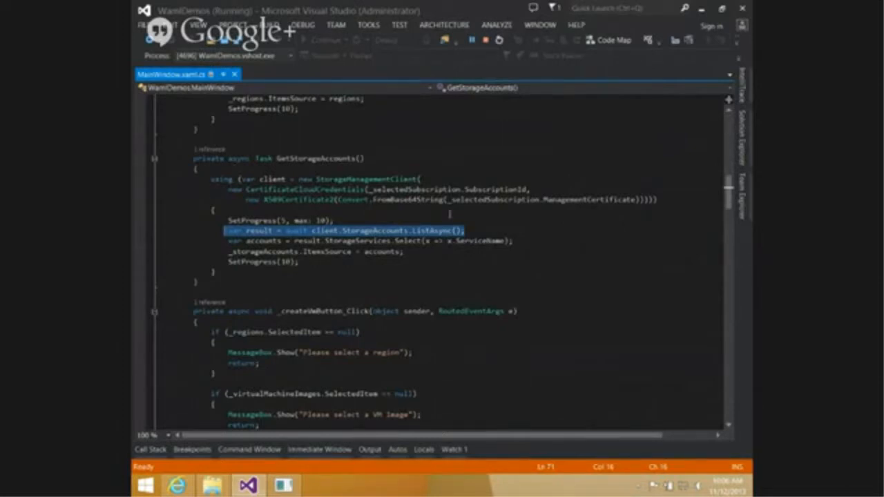
left_click_drag(513, 242, 232, 241)
left_click_drag(202, 179, 215, 210)
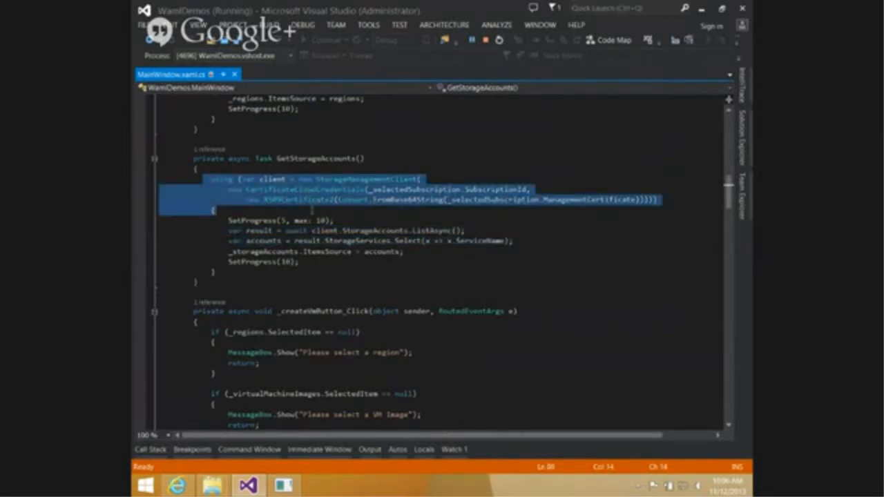
left_click_drag(298, 261, 290, 252)
left_click_drag(402, 252, 159, 230)
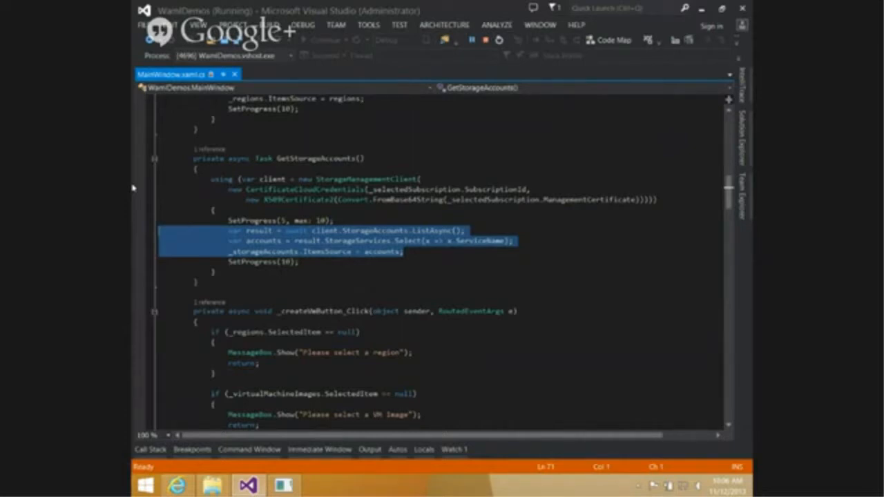
Read through the _createVmButton_Click handler, from its selection checks and storage account creation to the virtual machine deployment call.
key("Right")
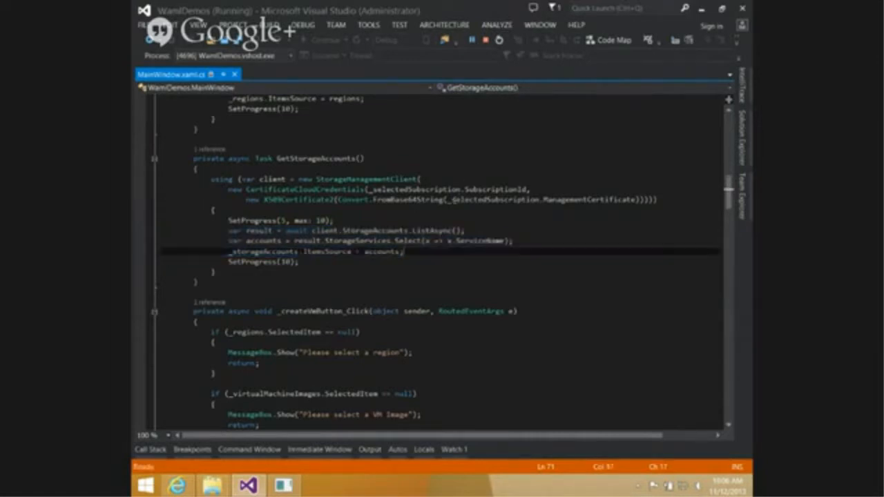
key("Down")
key("Down")
key("Down")
key("Down")
key("Down")
key("Down")
key("Down")
key("Down")
key("Down")
key("Down")
key("Down")
key("Down")
key("Down")
key("Down")
key("Down")
key("Down")
key("Down")
key("Down")
key("Down")
key("Down")
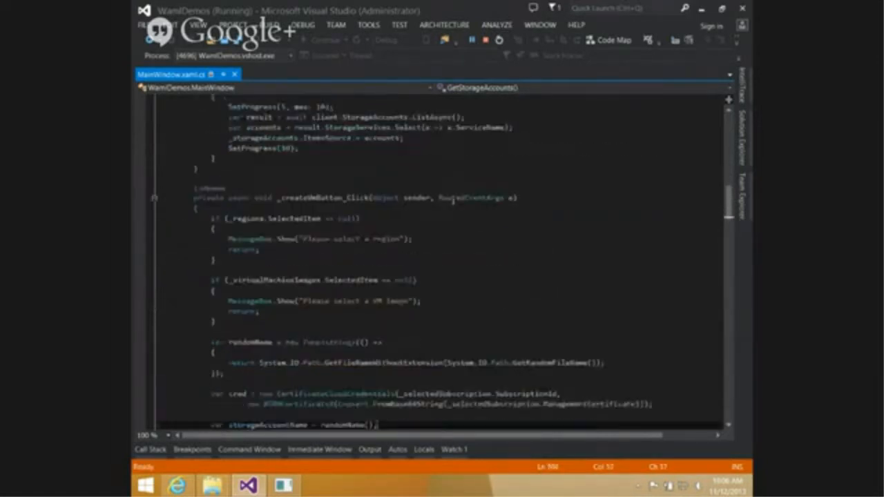
key("Down")
key("Down")
key("Down")
key("Down")
key("Down")
key("Down")
key("Down")
key("Down")
key("Down")
key("Down")
key("Down")
key("Down")
key("Down")
key("Down")
key("Down")
key("Down")
key("Down")
key("Down")
key("Down")
key("Down")
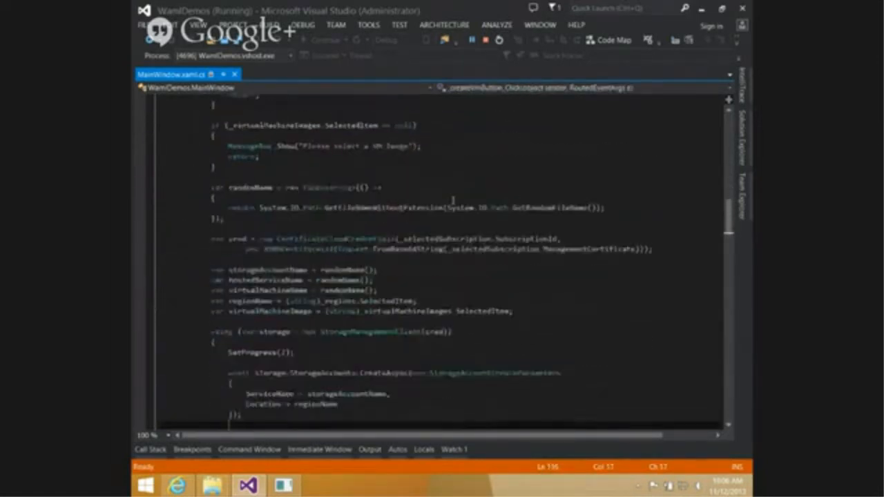
key("Down")
key("Down")
key("Down")
key("Down")
key("Down")
key("Down")
key("Down")
key("Down")
key("Down")
key("Down")
key("Down")
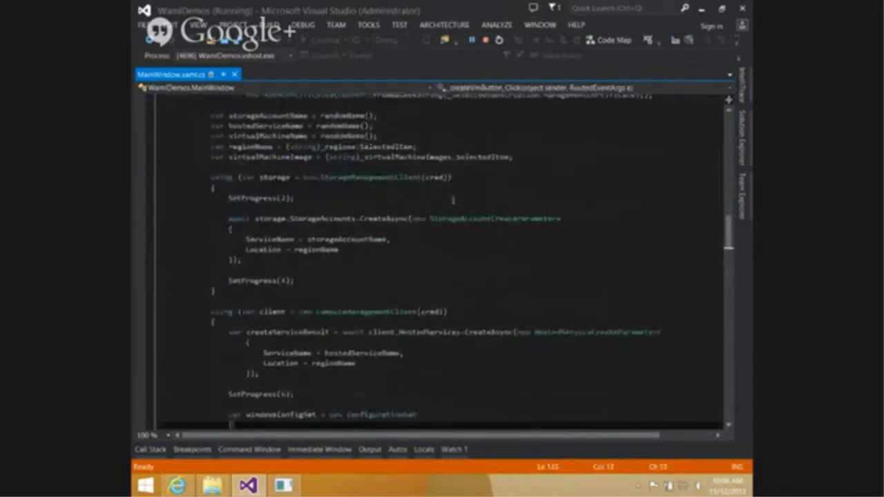
key("Down")
key("Down")
key("Down")
key("Down")
key("Down")
key("Down")
key("Down")
key("Down")
key("Down")
key("Down")
key("Down")
key("Down")
key("Down")
key("Down")
key("Down")
key("Down")
key("Down")
key("Down")
key("Down")
key("Down")
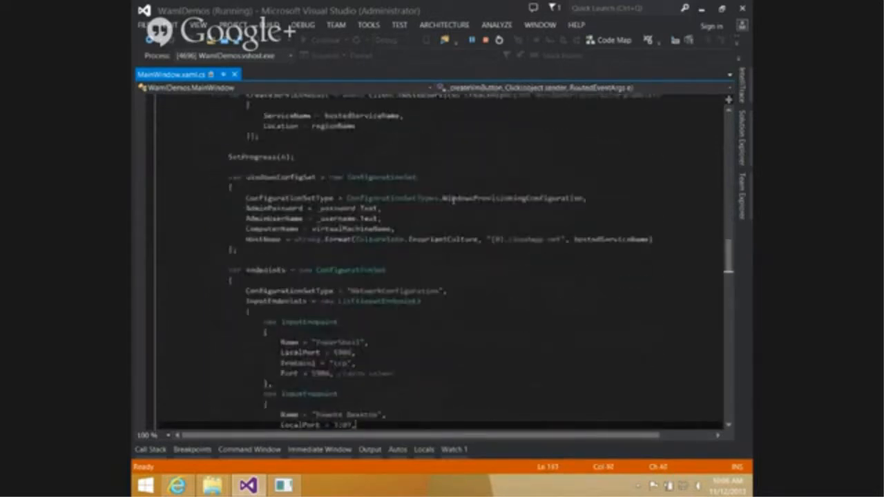
key("Down")
key("Down")
key("Down")
key("Down")
key("Down")
key("Down")
key("Down")
key("Down")
key("Down")
key("Down")
key("Down")
key("Down")
key("Down")
key("Down")
key("Down")
key("Down")
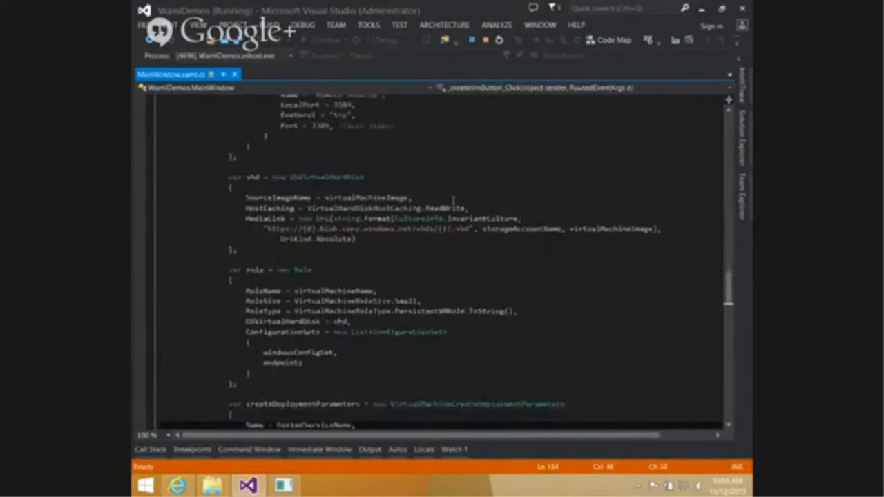
key("Down")
key("Down")
key("Down")
key("Down")
key("Down")
key("Down")
key("Down")
key("Down")
key("Down")
key("Down")
key("Down")
key("Down")
key("Down")
key("Down")
key("Down")
key("Down")
key("Down")
key("Down")
key("Down")
key("Down")
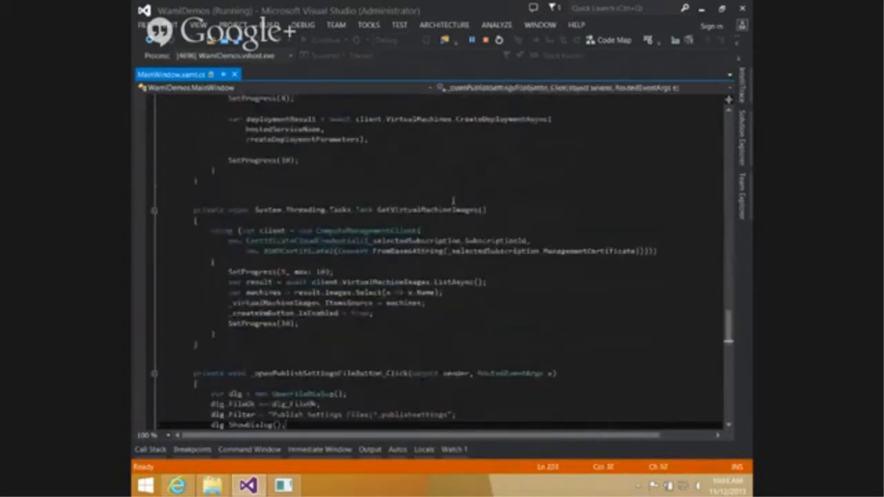
Read the rest of MainWindow.xaml.cs, from GetVirtualMachineImages and the publish settings handlers to _subscriptions_SelectionChanged and the PublishSettingsSubscriptionItem class.
key("Down")
key("Down")
key("Down")
key("Down")
key("Down")
key("Down")
key("Down")
key("Down")
key("Down")
key("Down")
key("Down")
key("Down")
key("Down")
key("Down")
key("Down")
key("Down")
key("Down")
key("Down")
key("Down")
key("Down")
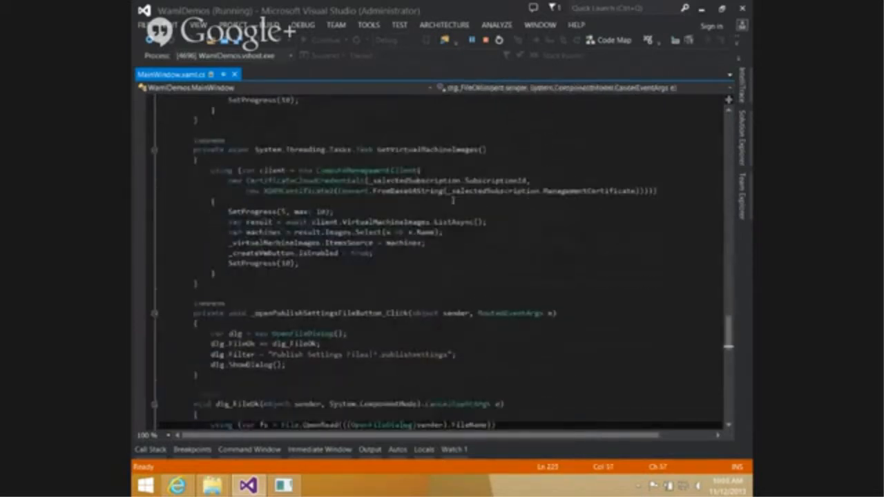
key("Down")
key("Down")
key("Down")
key("Down")
key("Down")
key("Down")
key("Down")
key("Down")
key("Down")
key("Down")
key("Down")
key("Down")
key("Down")
key("Down")
key("Down")
key("Down")
key("Down")
key("Down")
key("Down")
key("Down")
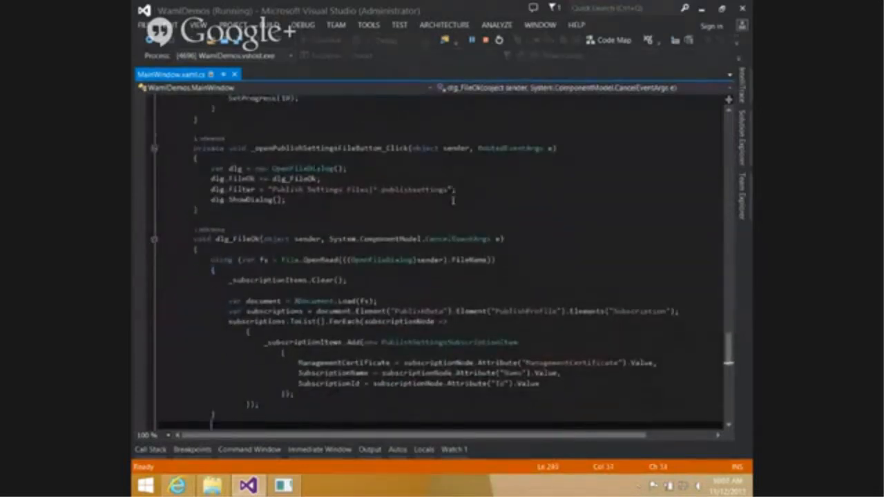
key("Down")
key("Down")
key("Down")
key("Down")
key("Down")
key("Down")
key("Down")
key("Down")
key("Down")
key("Down")
key("Down")
key("Down")
key("Down")
key("Down")
key("Down")
key("Down")
key("Down")
key("Down")
key("Down")
key("Down")
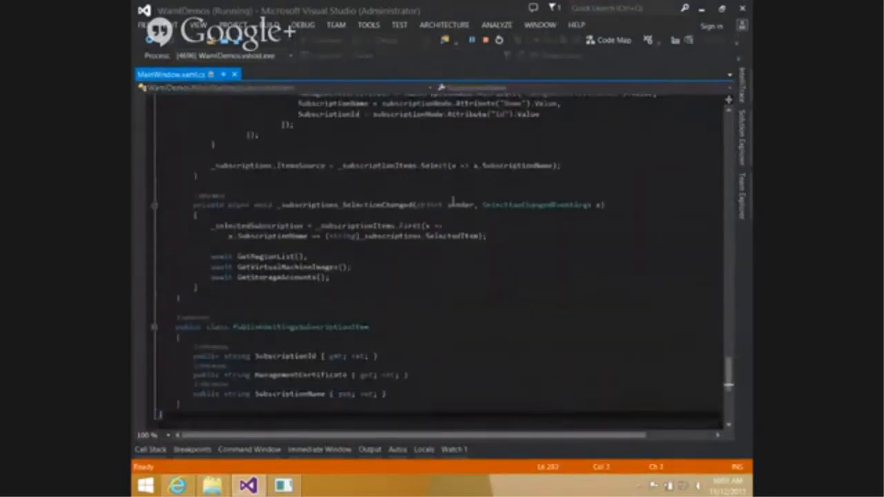
key("Up")
key("Up")
key("Up")
key("Up")
key("Up")
key("Up")
key("Up")
key("Up")
key("Up")
key("Up")
key("Up")
key("Up")
key("Up")
key("Up")
key("Up")
key("Down")
key("Down")
key("Down")
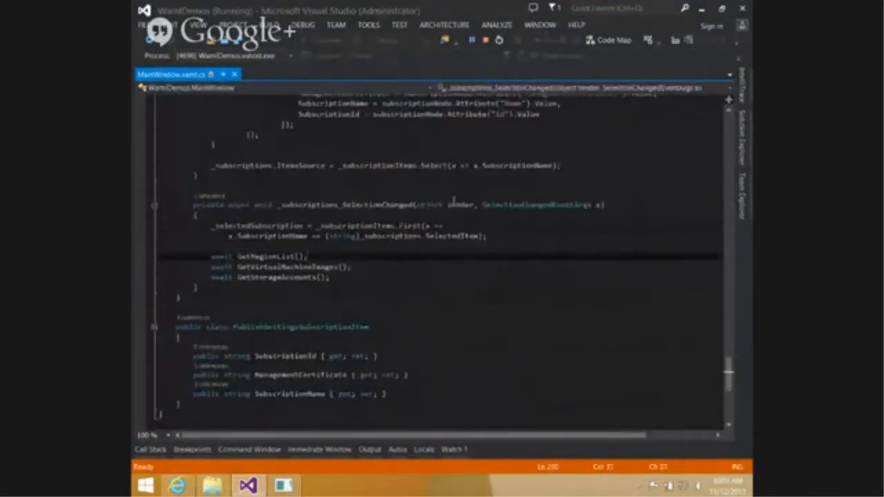
Go to the definition of GetVirtualMachineImages and highlight the statements that list the images and assign them to _virtualMachineImages.ItemsSource.
right_click(308, 257)
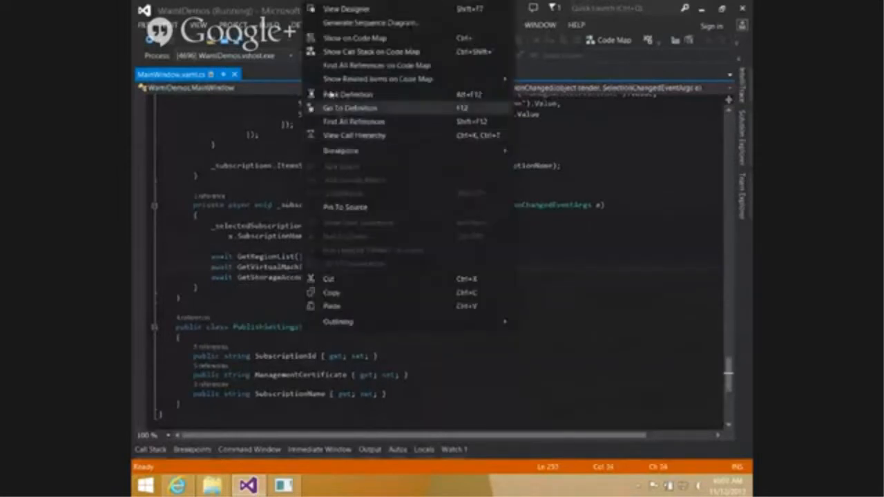
left_click(331, 95)
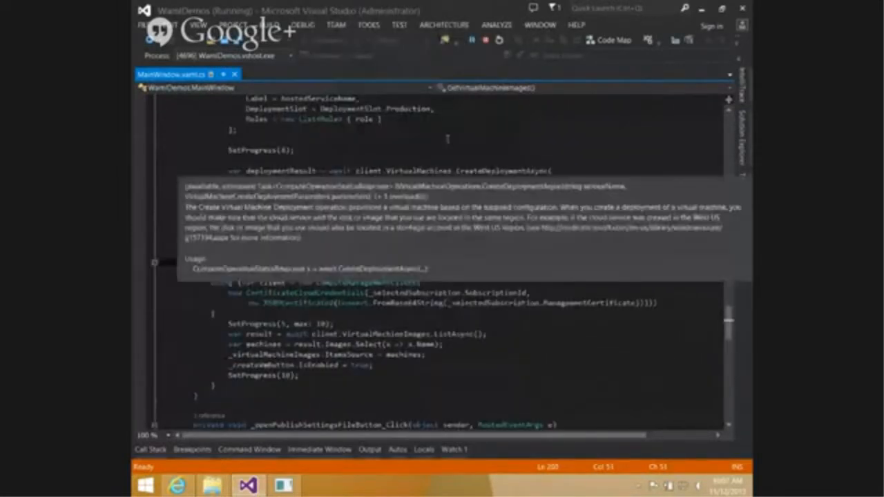
key("Down")
key("Down")
key("Down")
key("Down")
key("Down")
key("Down")
key("Down")
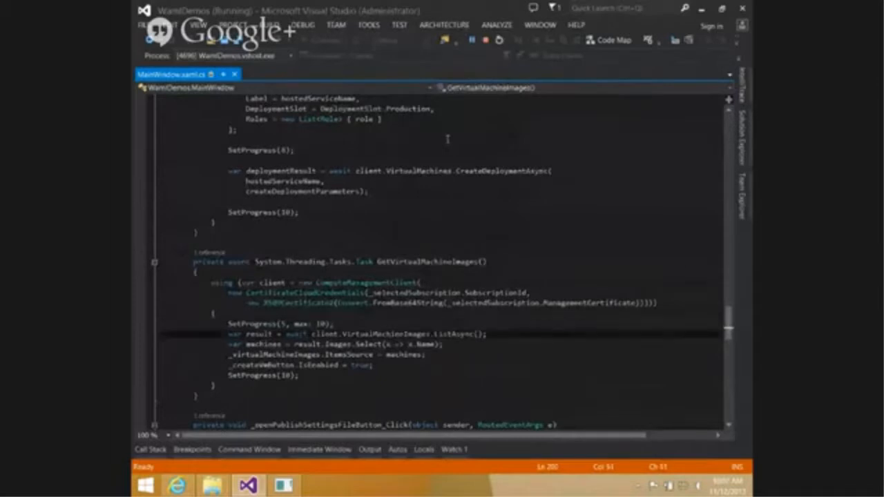
key("Home")
key("Home")
key("shift+Down")
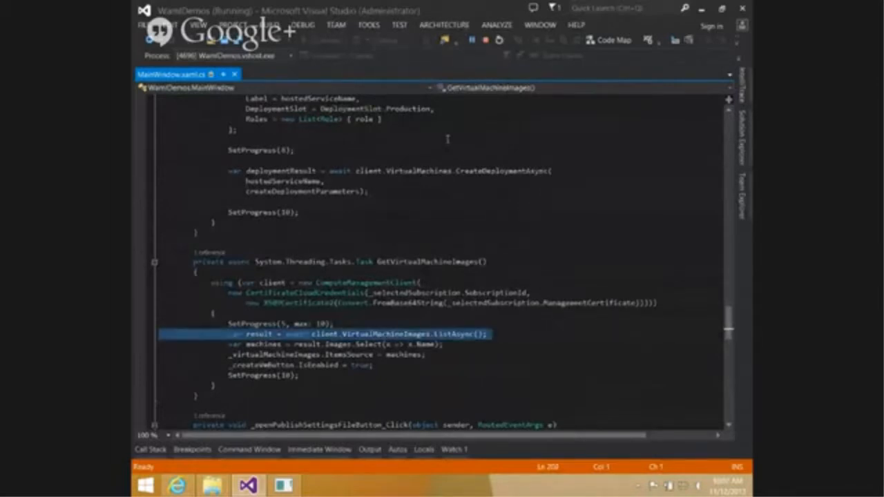
key("shift+Down")
key("shift+Down")
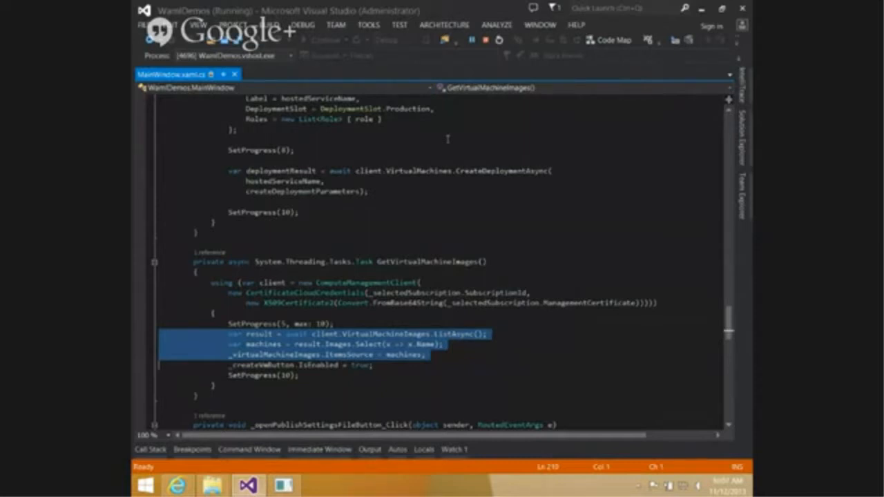
Clear the highlight and examine the CreateDeploymentAsync call at the end of _createVmButton_Click.
left_click(437, 202)
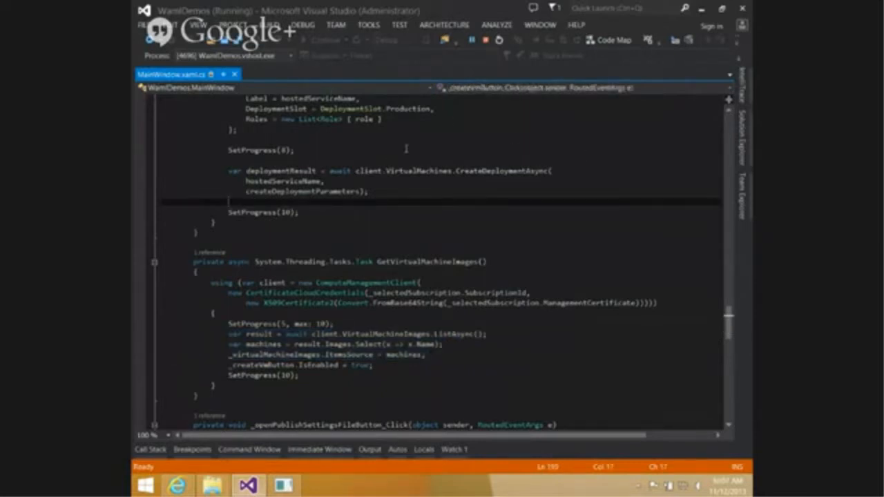
left_click(462, 161)
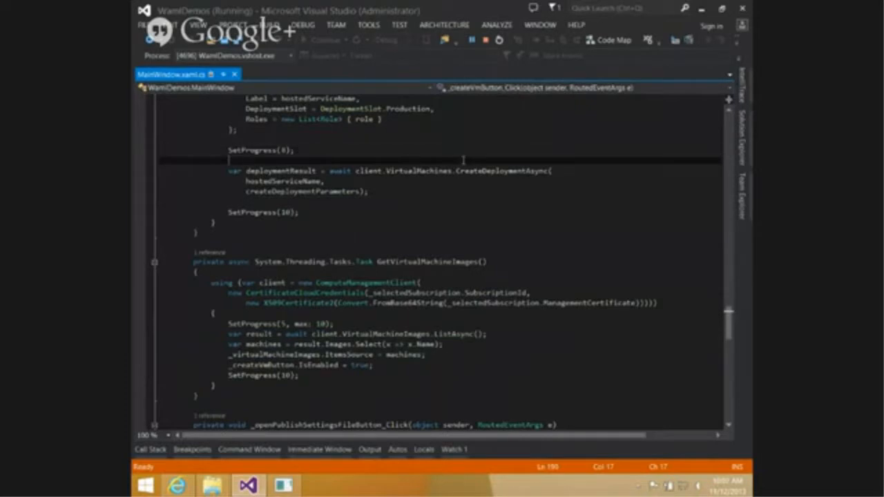
key("Down")
key("Down")
key("Down")
key("Down")
key("Down")
key("Down")
key("Down")
key("Down")
key("Down")
key("Up")
key("Up")
key("Up")
key("Up")
key("Up")
key("Up")
key("Up")
key("Up")
key("Up")
key("Up")
key("Down")
key("Down")
key("Down")
key("Down")
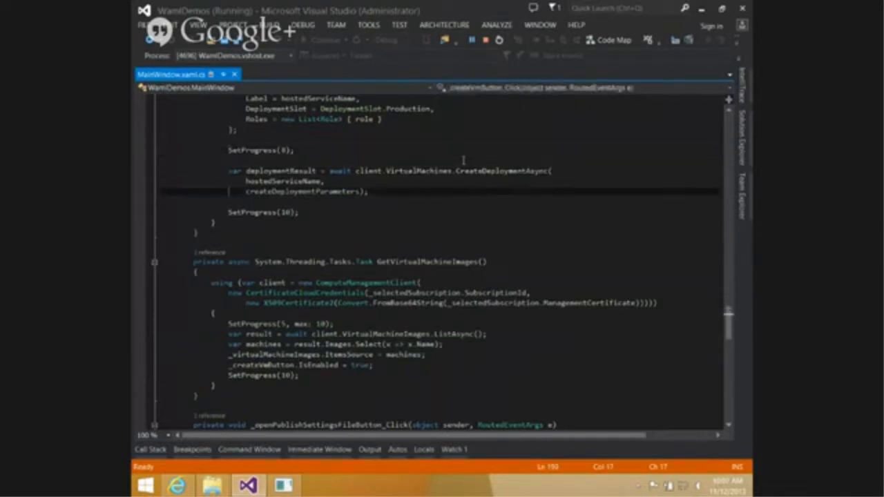
Find the dlg_FileOk handler and highlight the code that reads the Subscription elements into _subscriptionItems.
key("Down")
key("Down")
key("Down")
key("Down")
key("Down")
key("Down")
key("Down")
key("Down")
key("Down")
key("Down")
key("Down")
key("Down")
key("Down")
key("Down")
key("Down")
key("Down")
key("Down")
key("Down")
key("Down")
key("Down")
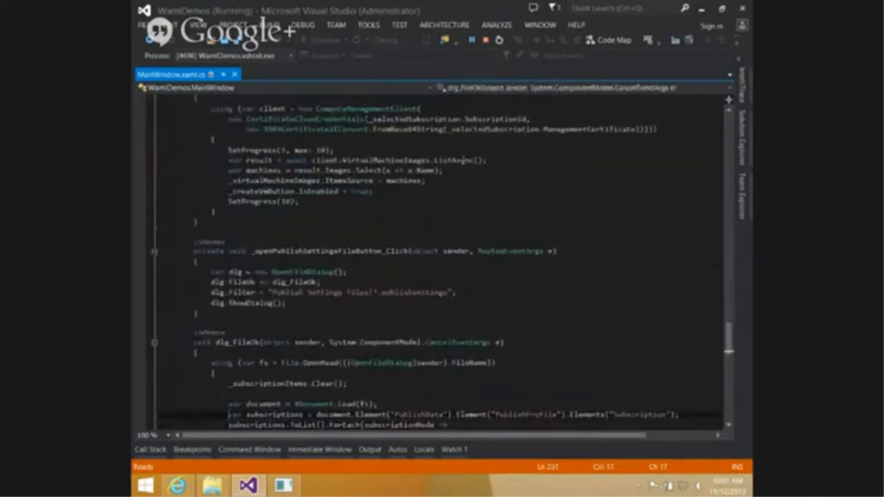
key("Down")
key("Down")
key("Down")
key("Down")
key("Down")
key("Down")
key("Down")
key("Down")
key("Down")
key("Down")
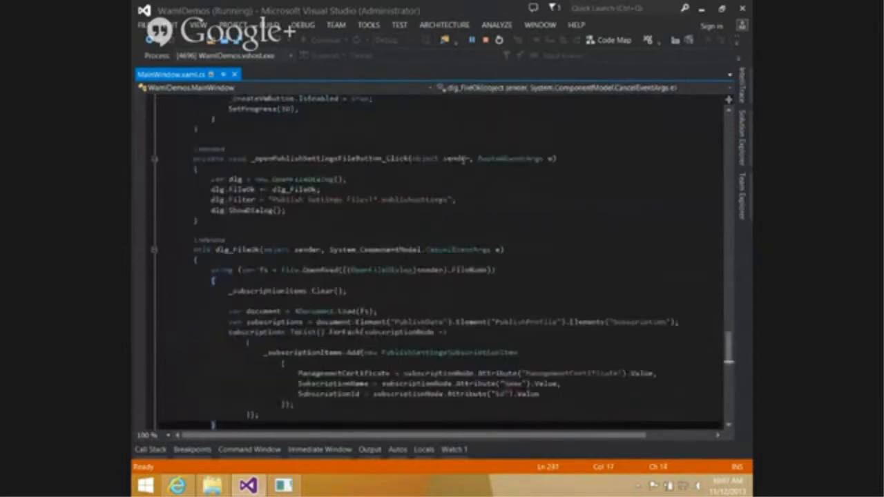
key("Down")
key("Down")
key("Down")
key("Down")
key("Down")
key("Down")
key("Down")
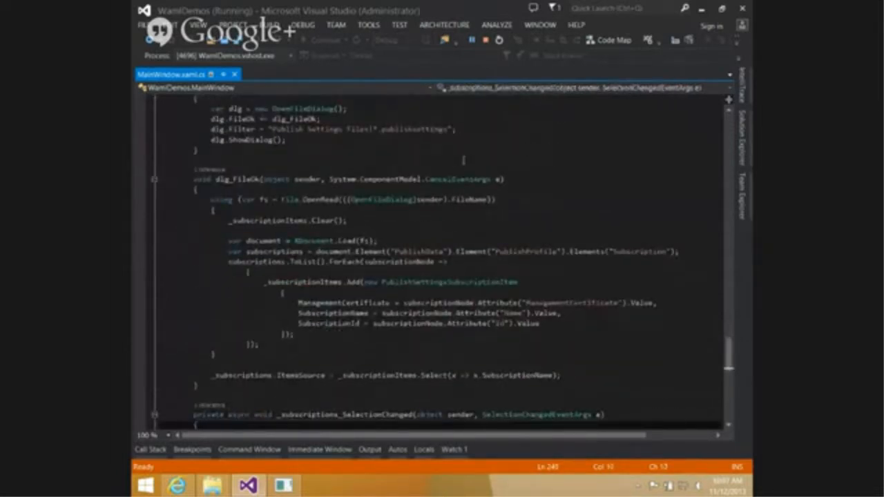
left_click_drag(295, 334, 185, 251)
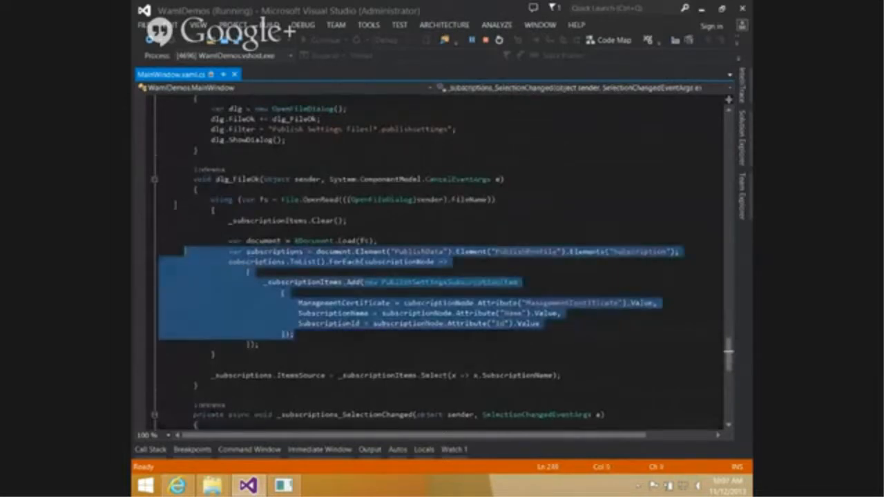
Return to the part of _createVmButton_Click where the names are generated and the StorageManagementClient is created.
key("Page_Up")
key("Page_Up")
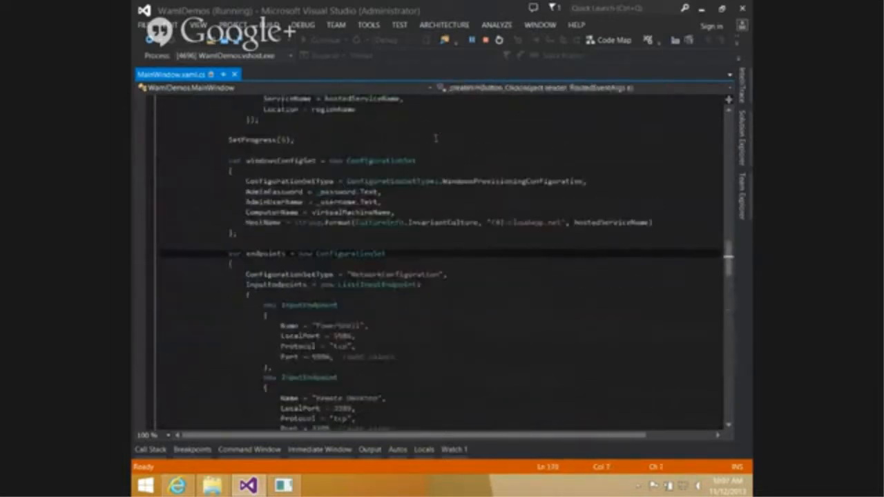
key("Up")
key("Up")
key("Up")
key("Up")
key("Up")
key("Up")
key("Up")
key("Up")
key("Up")
key("Up")
key("Up")
key("Up")
key("Up")
key("Up")
key("Up")
key("Up")
key("Up")
key("Up")
key("Up")
key("Up")
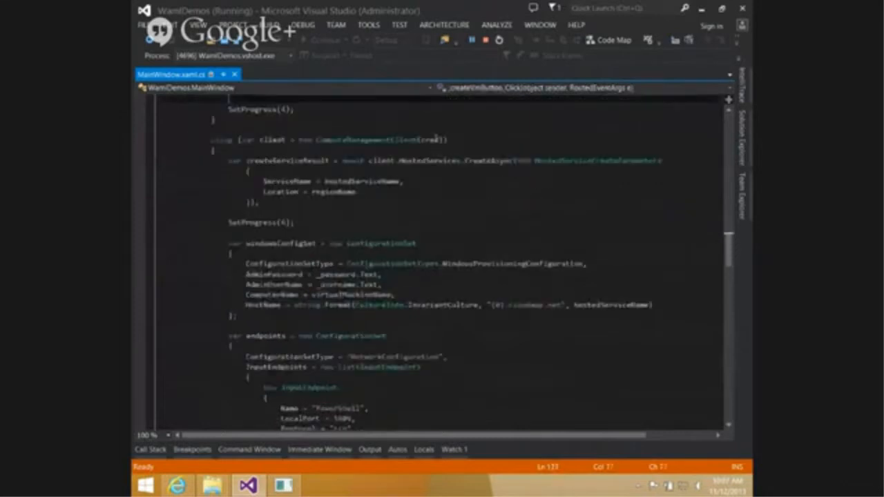
key("Up")
key("Up")
key("Up")
key("Up")
key("Up")
key("Up")
key("Up")
key("Up")
key("Up")
key("Up")
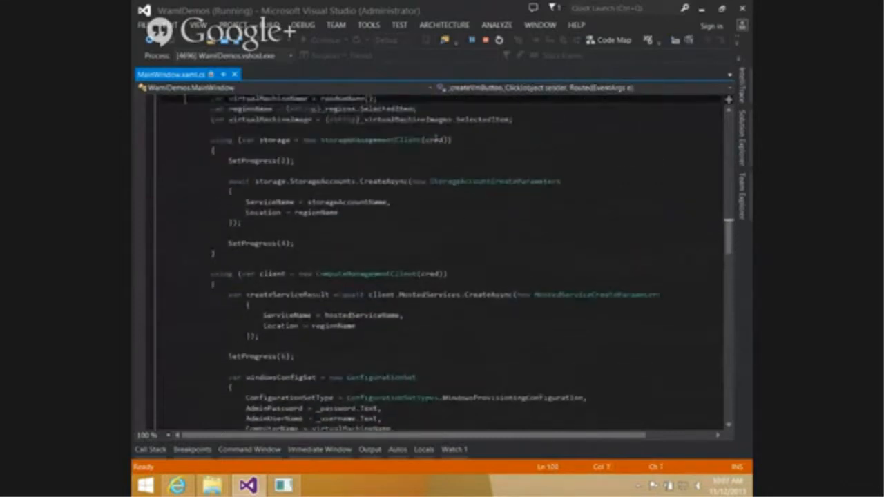
Review the storage account and hosted service creation code, and highlight ComputeManagementClient in the second using statement.
key("Down")
key("Down")
key("Down")
key("Down")
key("Down")
key("Down")
key("Down")
key("Down")
key("Down")
key("Down")
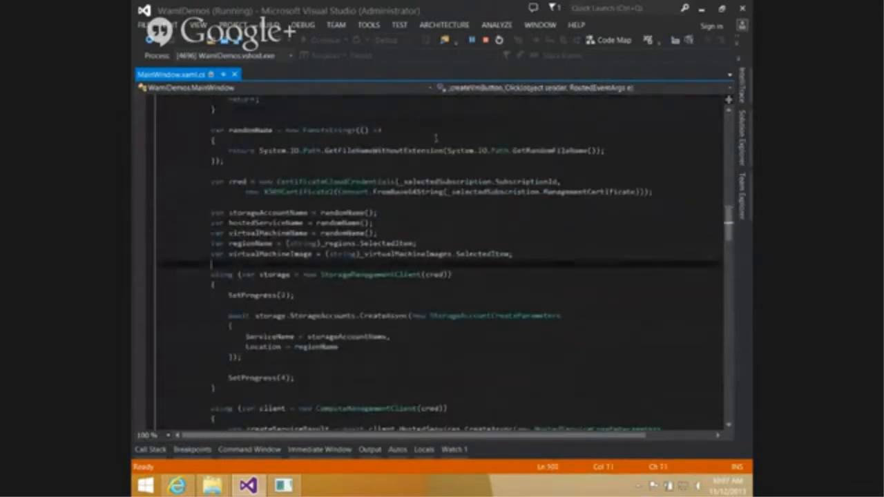
key("Down")
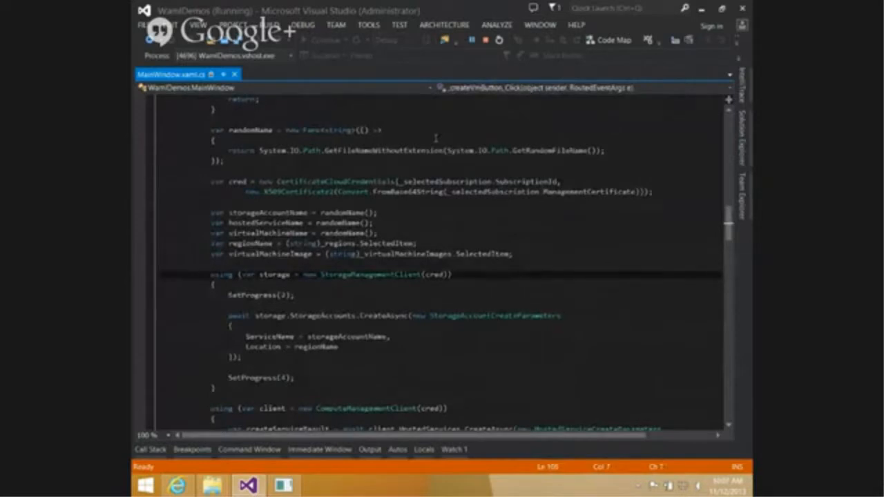
key("Down")
key("Down")
key("Down")
key("Down")
key("Down")
key("Down")
key("Down")
key("Down")
key("Down")
key("Down")
key("Down")
key("Down")
key("Down")
key("Down")
key("Down")
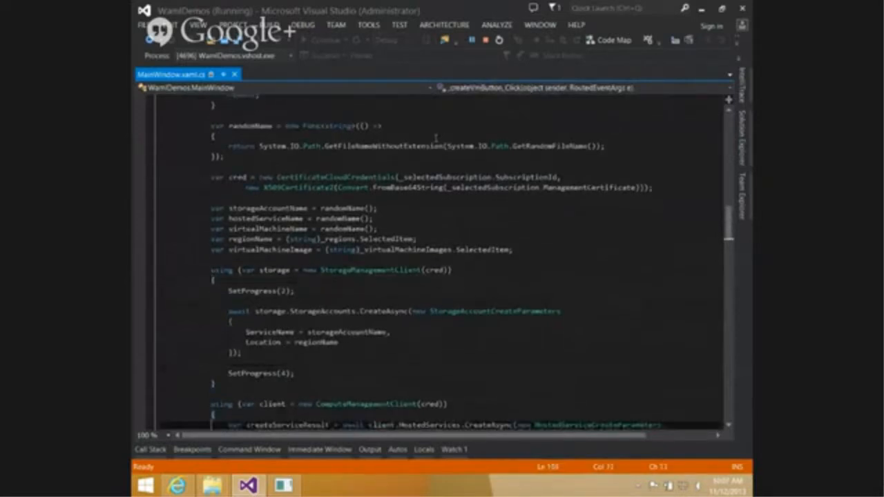
key("Down")
key("Down")
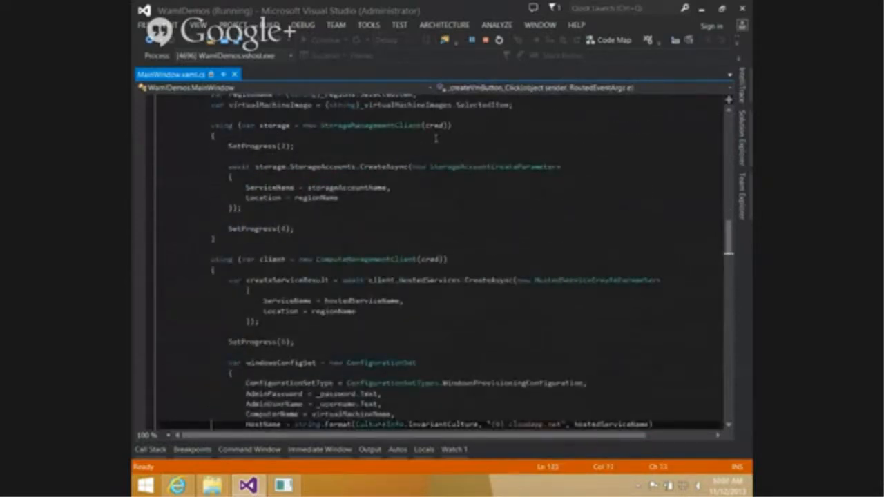
key("Down")
key("Down")
key("Down")
key("Down")
key("Down")
key("Down")
key("Down")
key("Down")
key("Down")
key("Down")
key("Down")
key("Down")
key("Down")
key("Down")
key("Down")
key("Down")
key("Down")
key("Down")
key("Down")
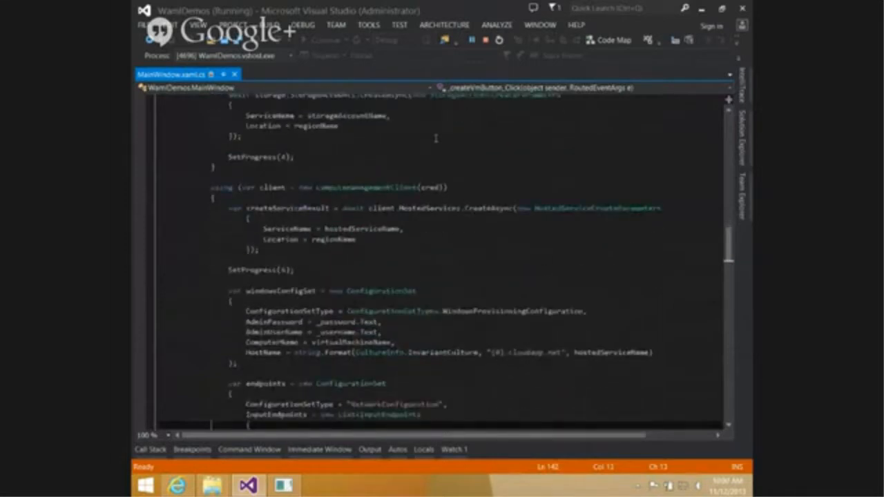
double_click(366, 187)
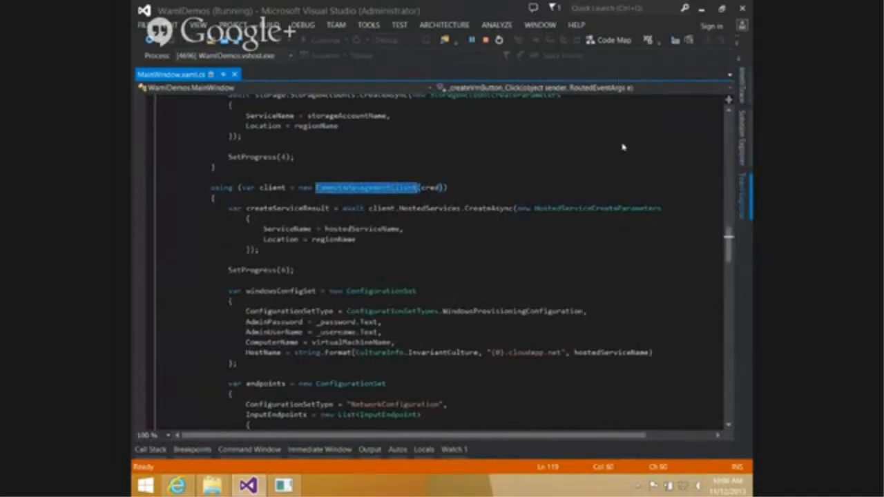
Show the project's Microsoft.WindowsAzure references in Solution Explorer, and close the running WamlDemos application to end debugging.
left_click(742, 138)
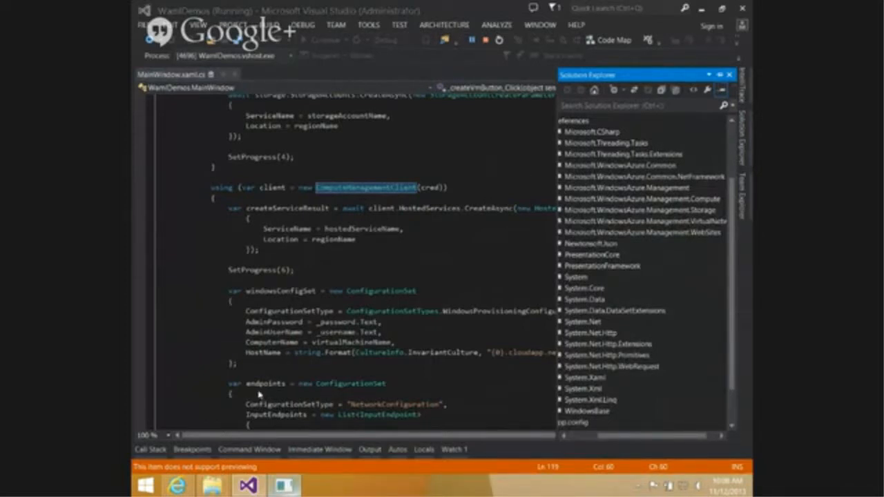
key("alt+Tab")
left_click(737, 6)
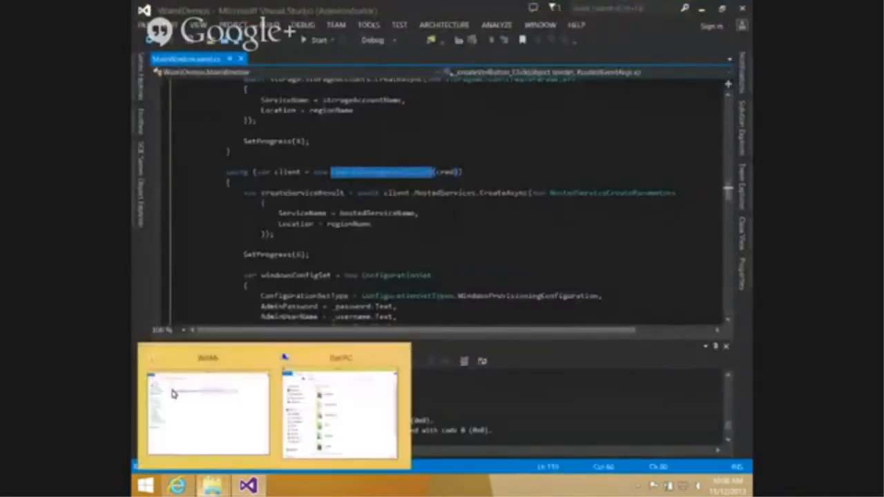
Open a new, separate instance of Visual Studio 2013.
mouse_move(177, 486)
right_click(247, 485)
left_click(230, 429)
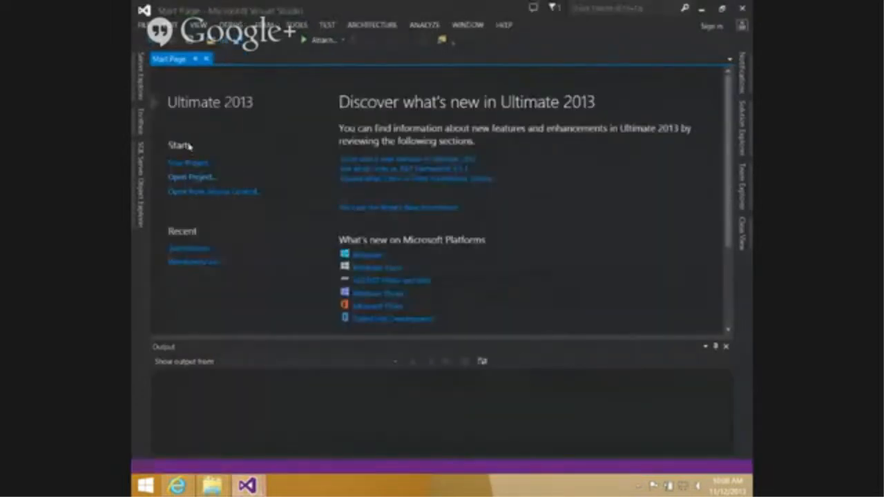
Open the SqlManagementDemo solution from the WAML\SA folder on the Data (D:) drive.
left_click(196, 178)
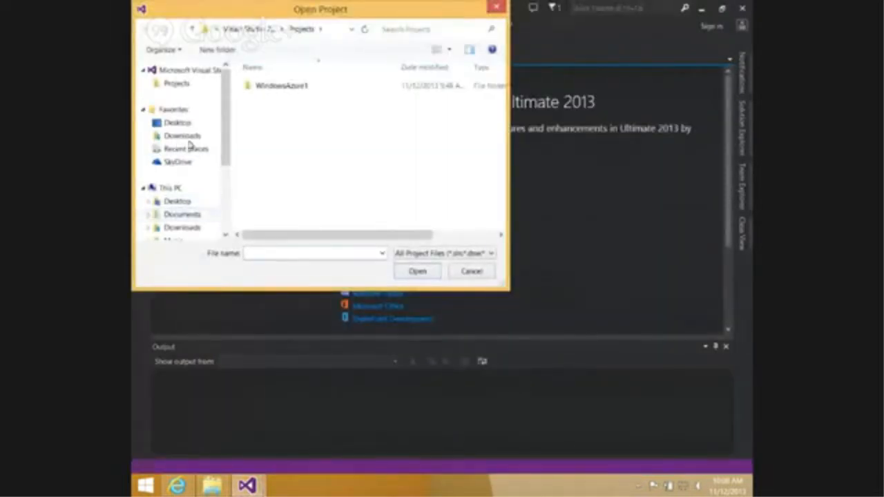
scroll(206, 131, "down", 1)
scroll(206, 132, "down", 3)
left_click(179, 196)
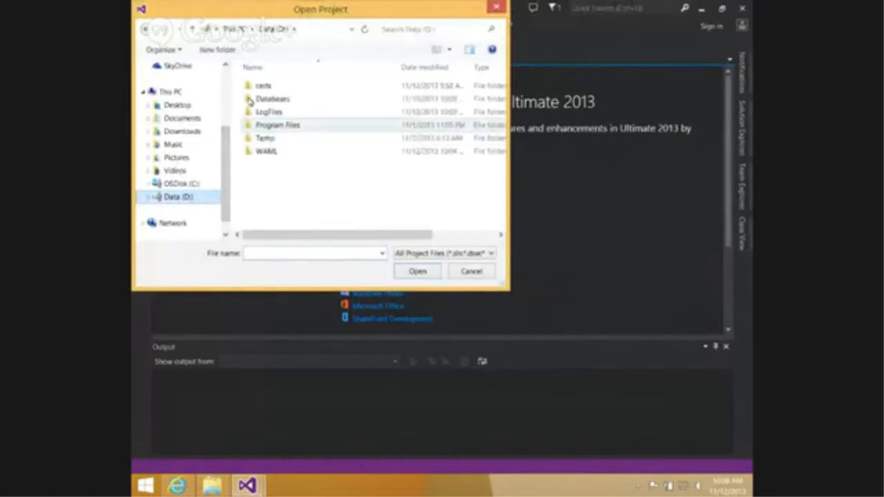
double_click(265, 151)
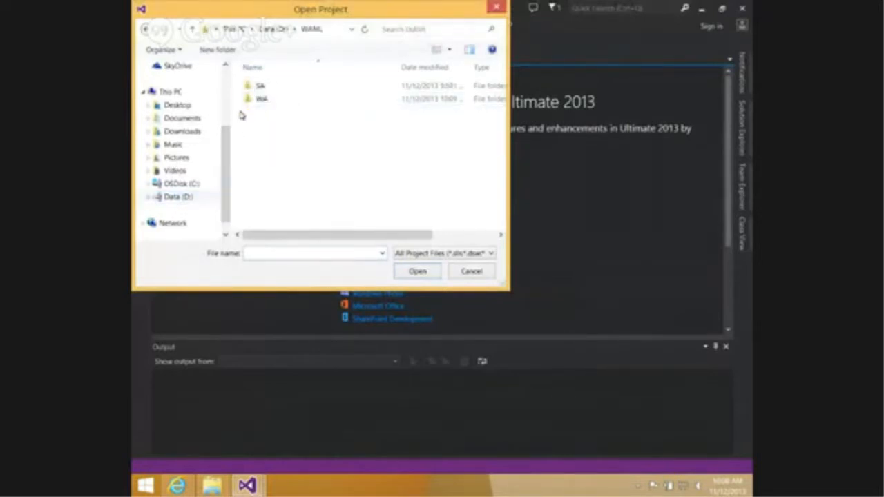
double_click(254, 85)
double_click(273, 124)
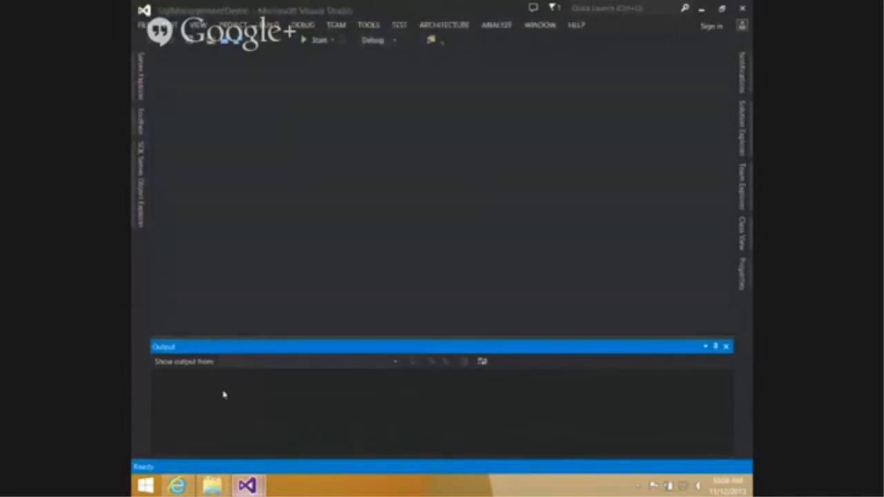
Switch back to the Visual Studio instance that has the WamlDemos code open.
left_click(243, 486)
mouse_move(216, 345)
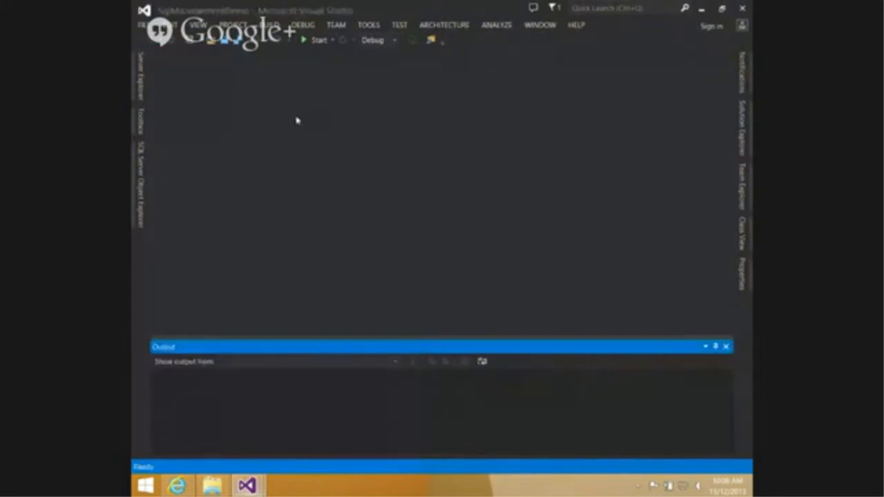
left_click(217, 385)
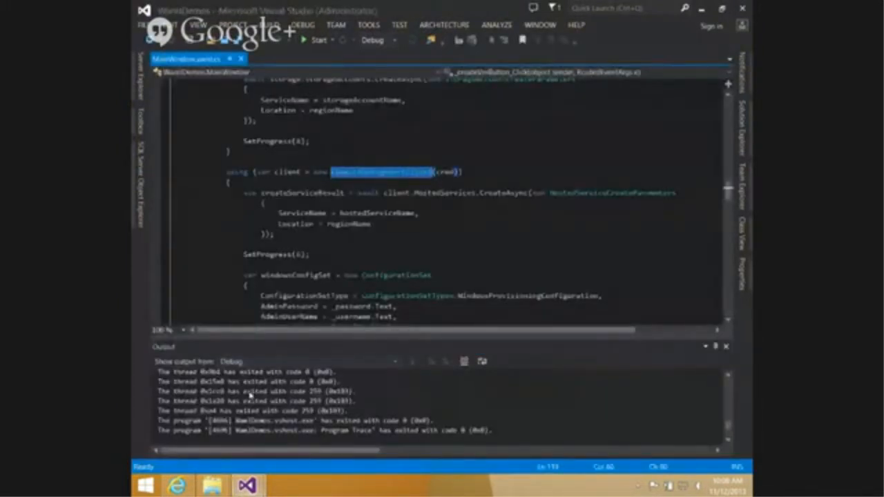
Switch to the SqlManagementDemo instance and open the code-behind of MainWindow.xaml at the publish settings file handlers.
mouse_move(246, 486)
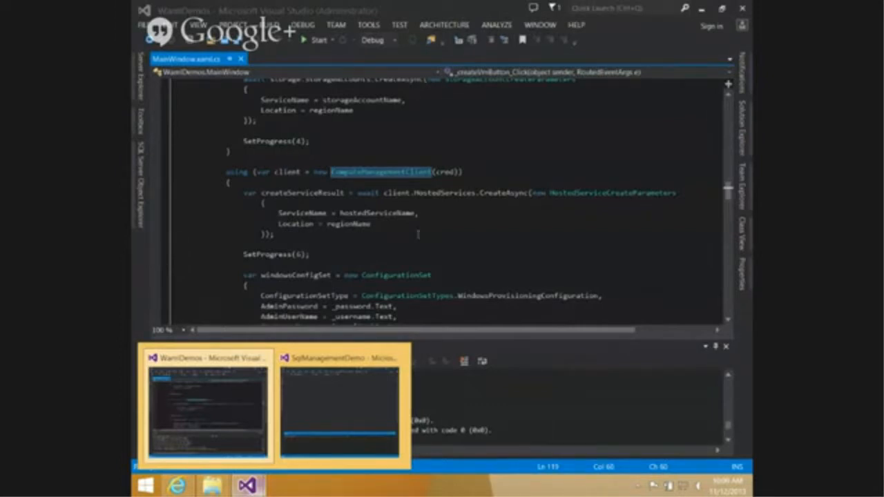
left_click(339, 405)
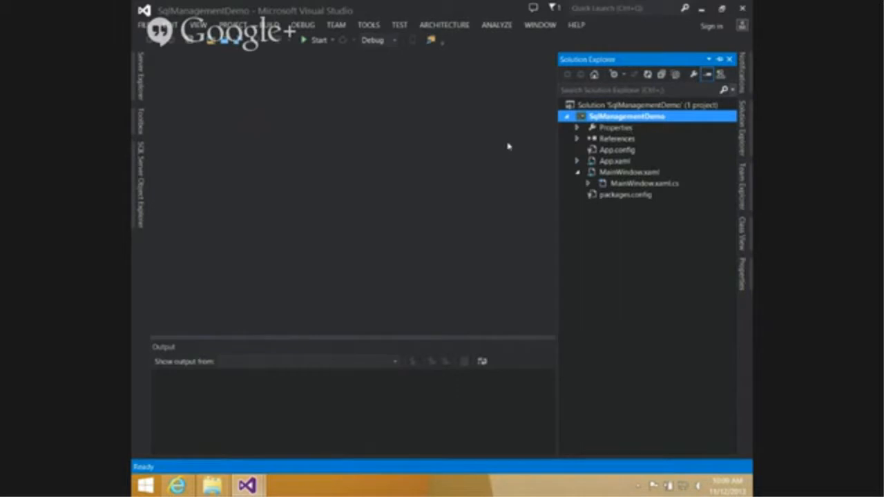
right_click(604, 172)
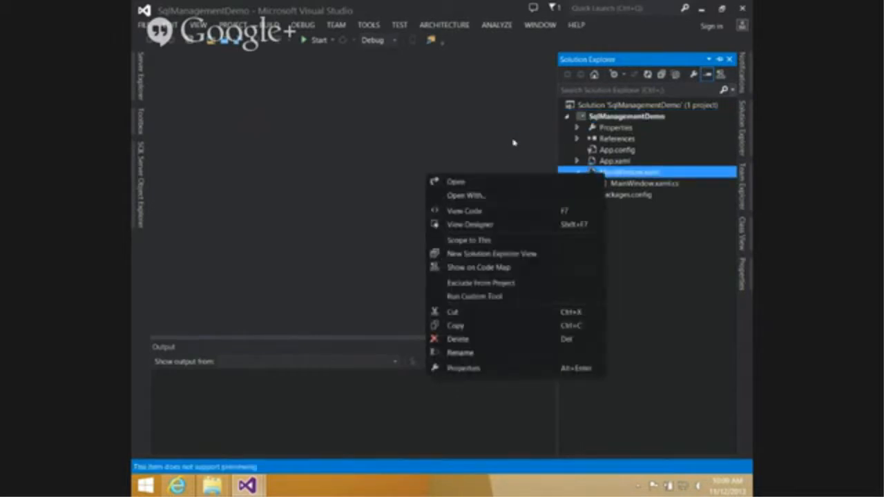
left_click(456, 211)
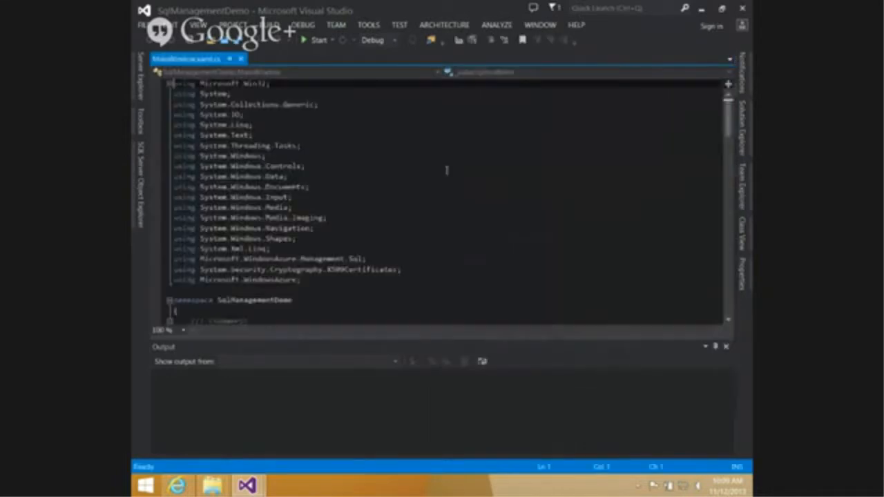
key("Down")
key("Down")
key("Down")
key("Down")
key("Down")
key("Down")
key("Down")
key("Down")
key("Down")
key("Down")
key("Down")
key("Down")
key("Down")
key("Down")
key("Down")
key("Down")
key("Down")
key("Down")
key("Down")
key("Down")
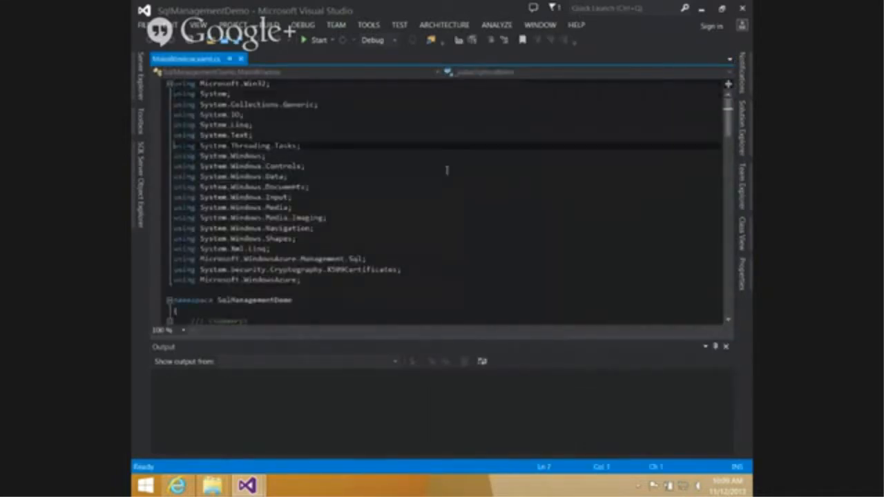
key("Down")
key("Down")
key("Down")
key("Down")
key("Down")
key("Down")
key("Down")
key("Down")
key("Down")
key("Down")
key("Down")
key("Down")
key("Down")
key("Down")
key("Down")
key("Down")
key("Down")
key("Down")
key("Down")
key("Down")
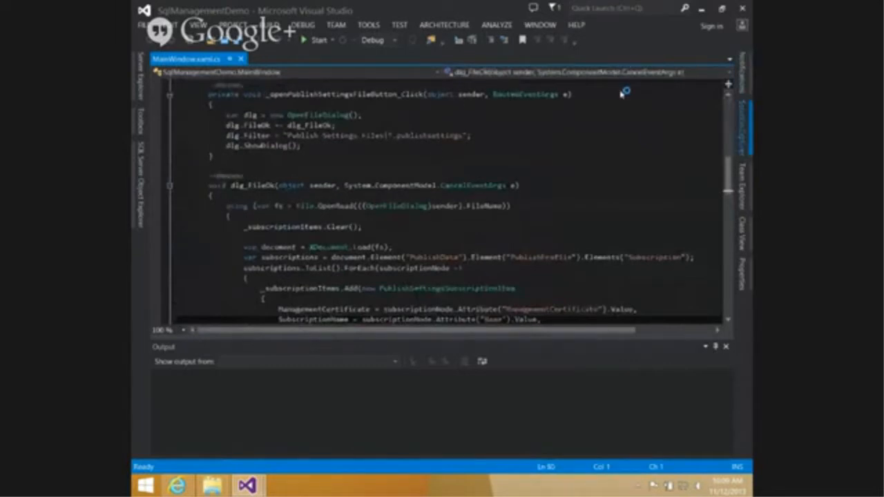
Rebuild the SqlManagementDemo solution and run the application with debugging.
left_click(742, 127)
right_click(570, 105)
left_click(477, 127)
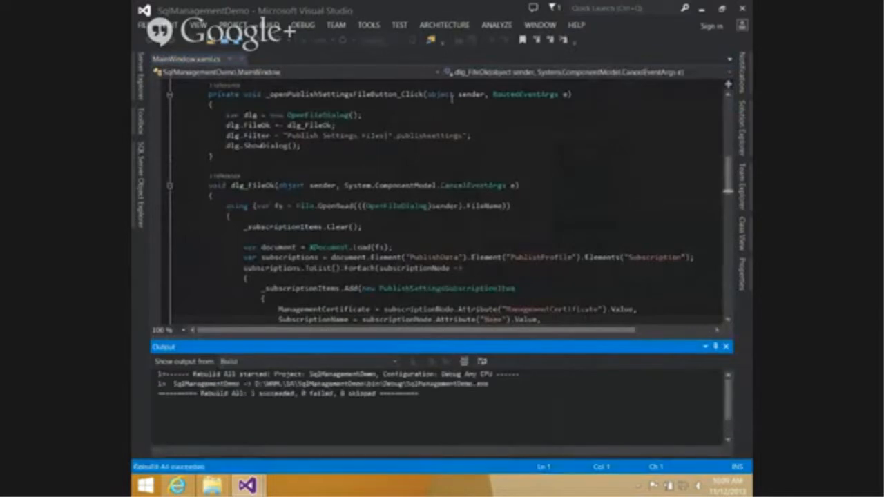
left_click(430, 157)
key("F5")
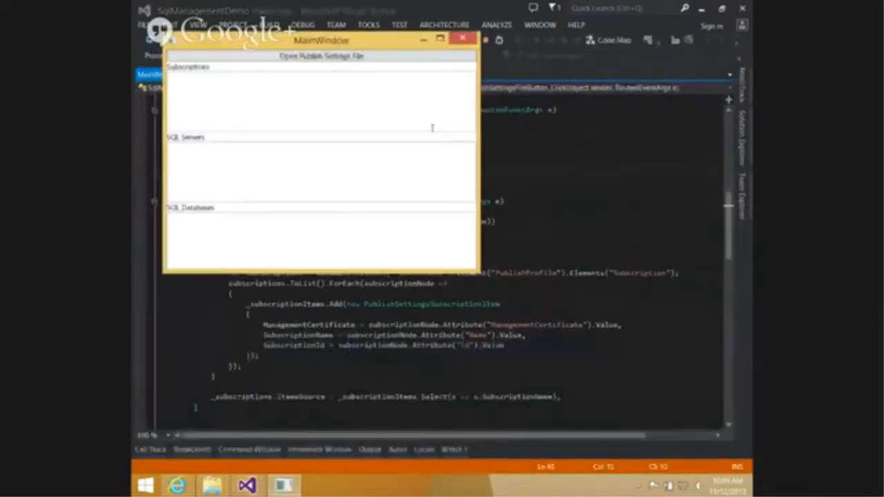
Load the publish settings file from the WAML folder on the Data (D:) drive into the running application.
left_click(267, 56)
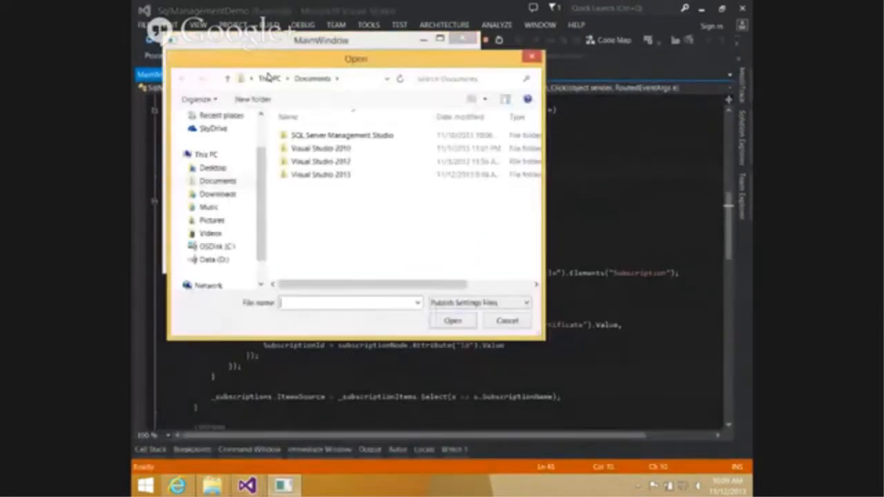
left_click(213, 259)
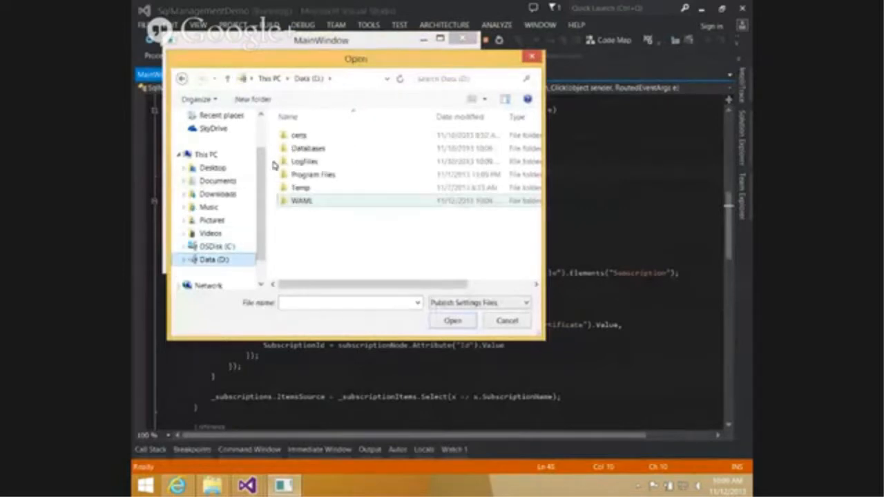
double_click(304, 200)
double_click(345, 161)
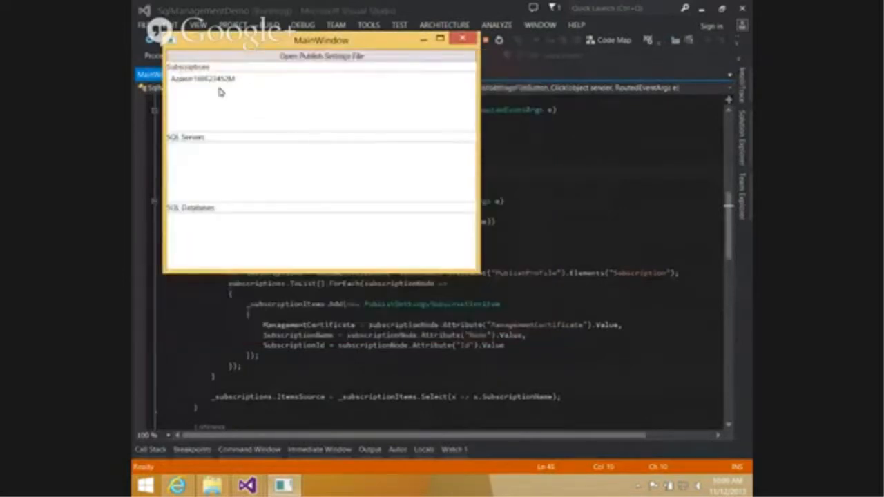
Select the loaded subscription and view the databases of several of its SQL servers.
left_click(208, 76)
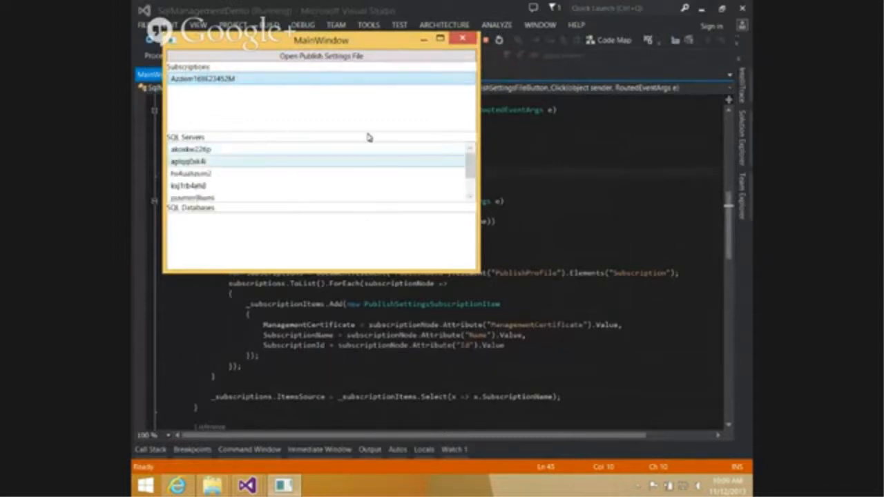
left_click_drag(470, 167, 470, 188)
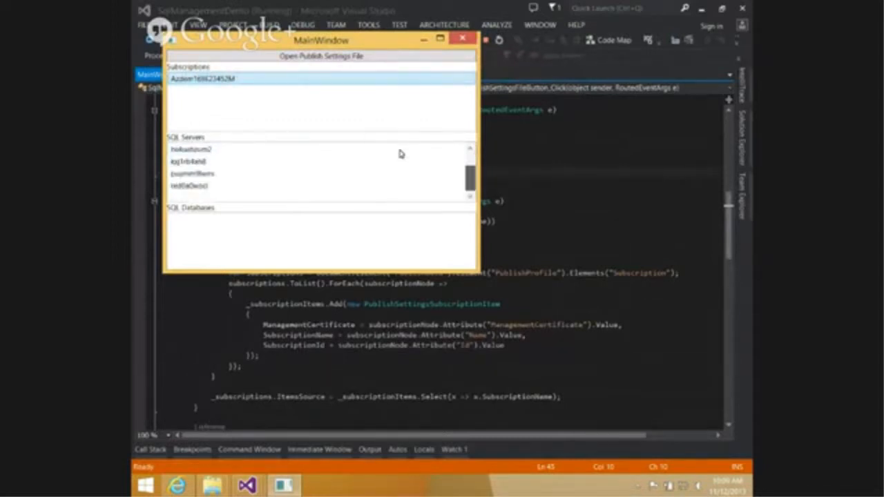
left_click(202, 161)
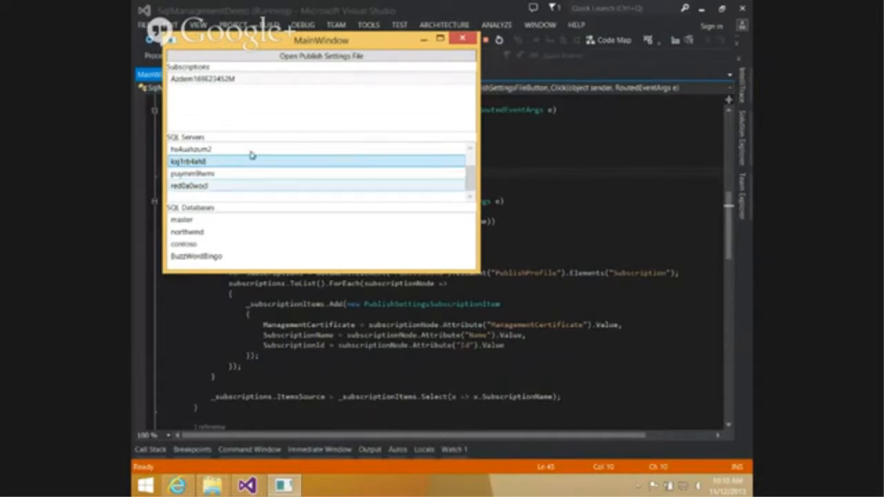
left_click(241, 183)
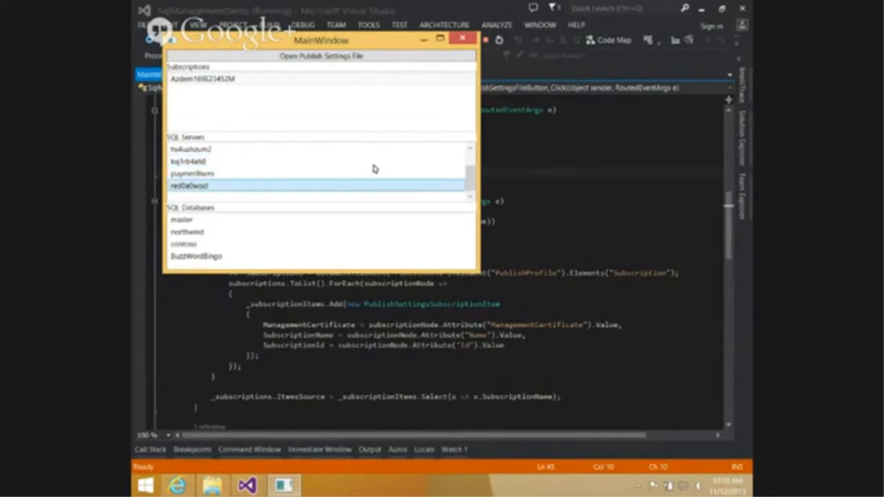
scroll(403, 144, "up", 1)
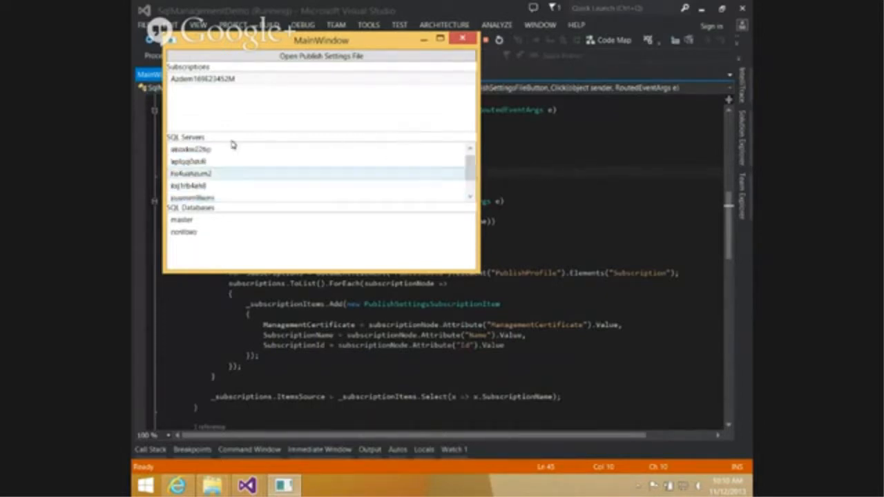
left_click(222, 161)
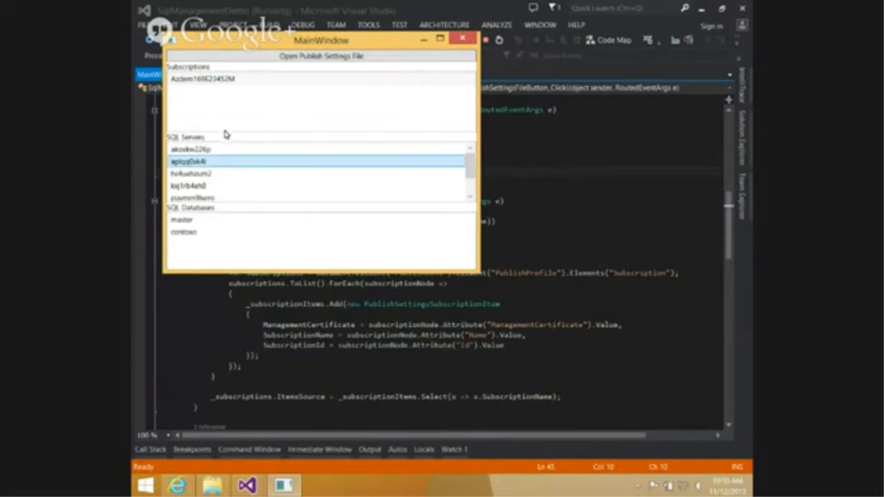
Bring the code back to the front and review the _openPublishSettingsFileButton_Click and dlg_FileOk handlers.
left_click(509, 232)
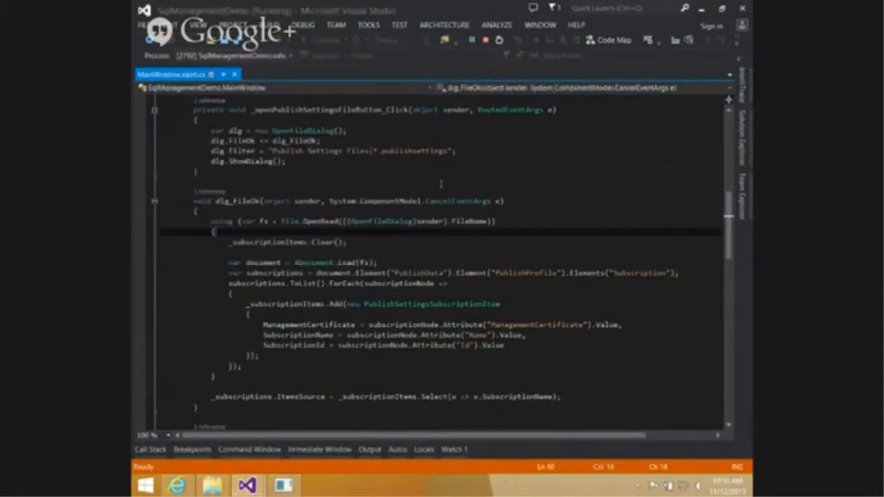
key("Up")
key("Up")
key("Up")
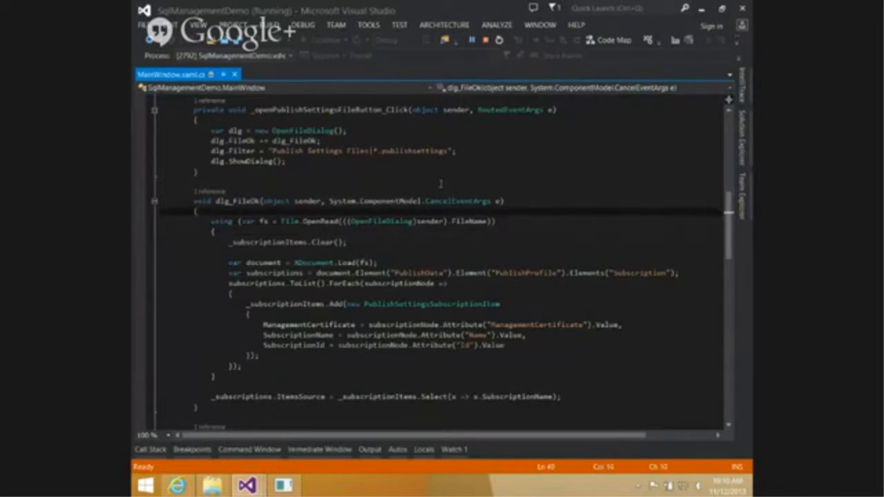
scroll(440, 183, "up", 1)
key("Down")
key("Down")
key("Down")
key("Down")
key("Down")
key("Down")
key("Down")
key("Down")
key("Down")
key("Down")
key("Down")
key("Down")
key("Down")
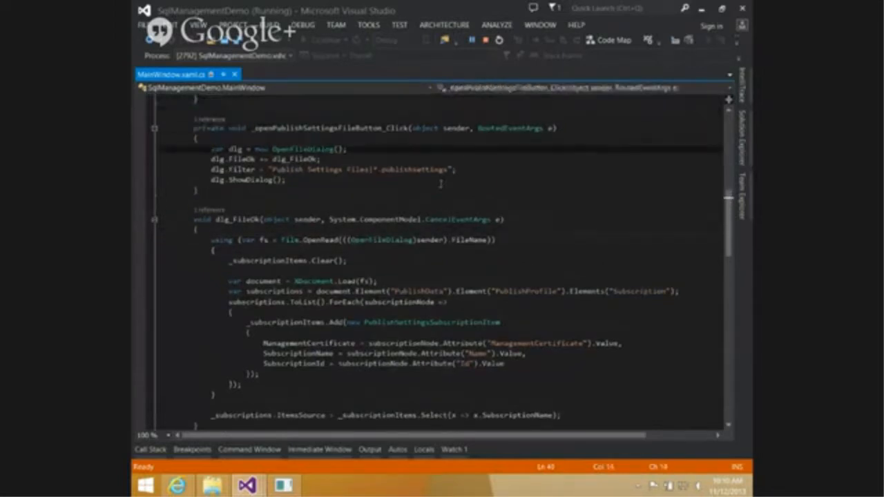
Review the _subscriptions_SelectionChanged and _sqlServers_SelectionChanged handlers and the start of the GetSqlServers method.
key("Down")
key("Down")
key("Down")
key("Down")
key("Down")
key("Down")
key("Down")
key("Down")
key("Down")
key("Down")
key("Down")
key("Down")
key("Down")
key("Down")
key("Down")
key("Down")
key("Down")
key("Down")
key("Down")
key("Down")
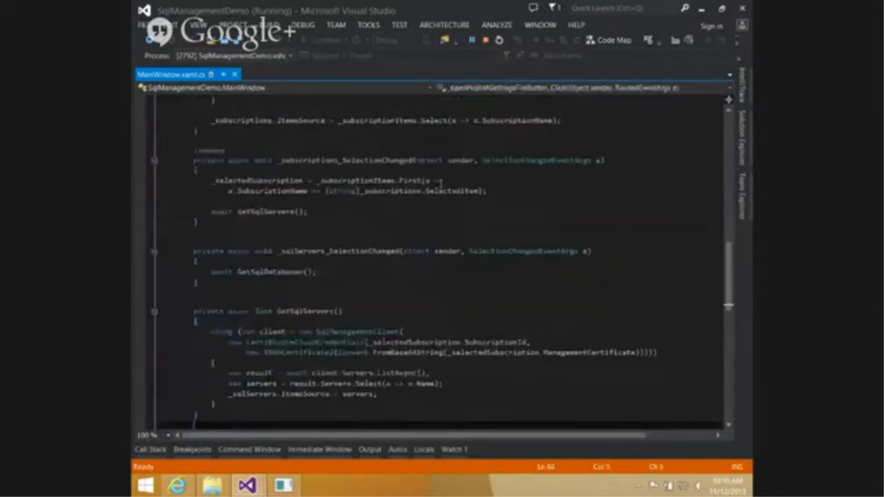
key("Up")
key("Up")
key("Up")
key("Up")
key("Up")
key("Up")
key("Up")
key("Up")
key("Up")
key("Up")
key("Up")
key("Up")
key("Up")
key("Up")
key("Up")
key("Up")
key("Up")
key("Up")
key("Up")
key("Up")
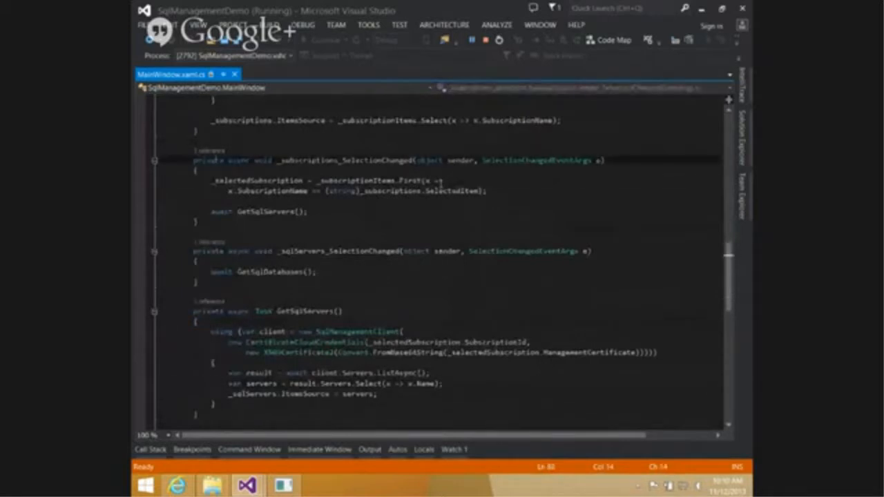
key("Down")
key("Down")
key("Down")
key("Down")
key("Down")
key("Down")
key("Down")
key("Down")
key("Down")
key("Down")
key("Down")
key("Down")
key("Down")
key("Down")
key("Down")
key("Down")
key("Down")
key("Down")
key("Down")
key("Down")
key("Up")
key("Up")
key("Up")
key("Up")
key("Up")
key("Up")
key("Up")
key("Up")
key("Up")
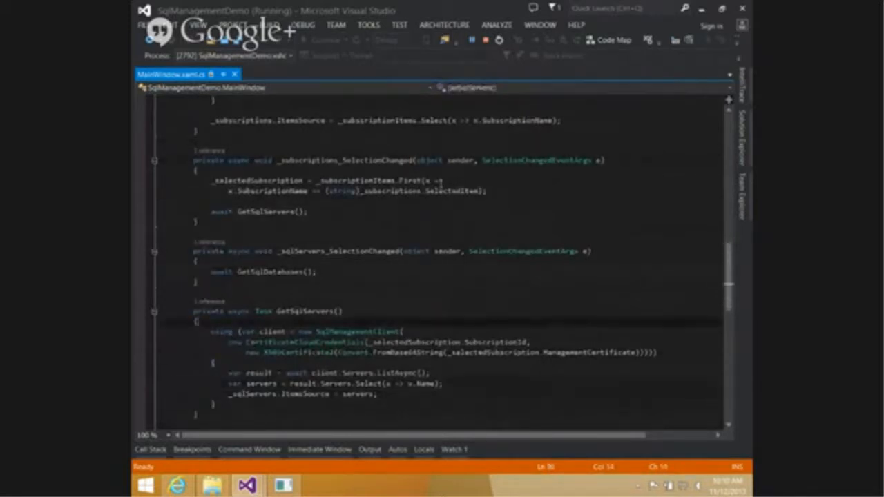
Highlight the complete GetSqlServers and GetSqlDatabases methods to examine their SqlManagementClient calls.
key("Home")
key("shift+Down")
key("shift+Down")
key("shift+Down")
key("shift+Down")
key("shift+Down")
key("shift+Down")
key("shift+Down")
key("shift+Down")
key("shift+Down")
key("shift+Down")
key("shift+Down")
key("shift+Down")
key("shift+Down")
key("shift+Down")
key("shift+Down")
key("shift+Down")
key("shift+Down")
key("shift+Down")
key("shift+Down")
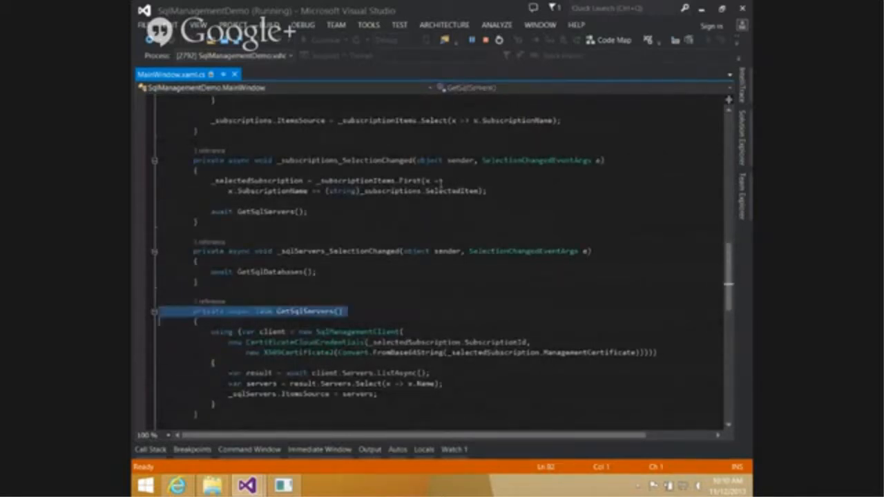
key("shift+Down")
key("shift+Down")
key("shift+Down")
key("shift+Down")
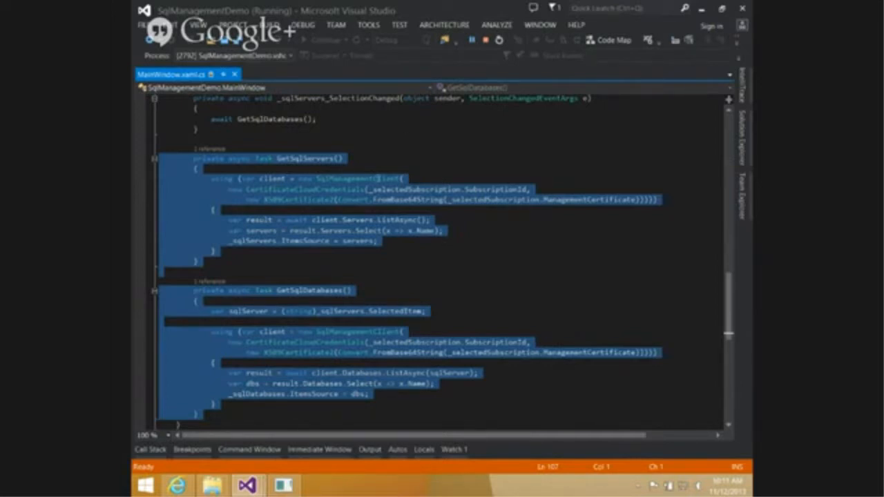
Clear the selection, highlight the GetSqlServers and GetSqlDatabases methods once more, and deselect them.
left_click(271, 159)
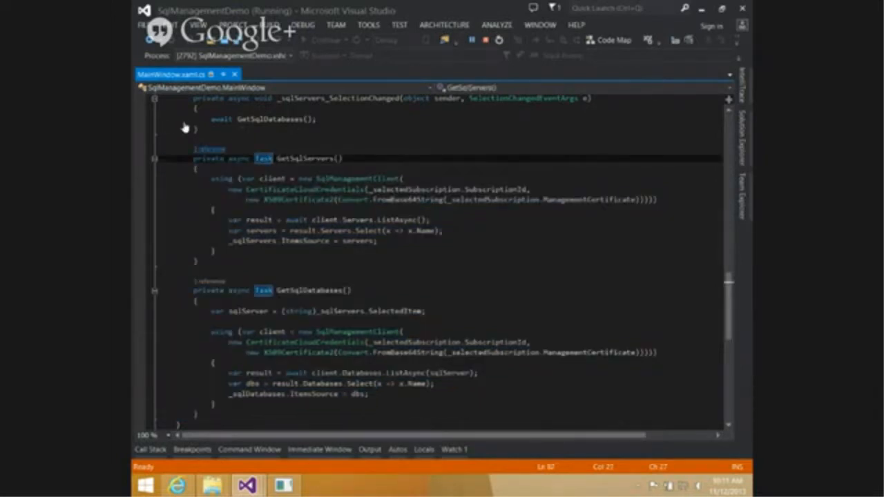
left_click(197, 302)
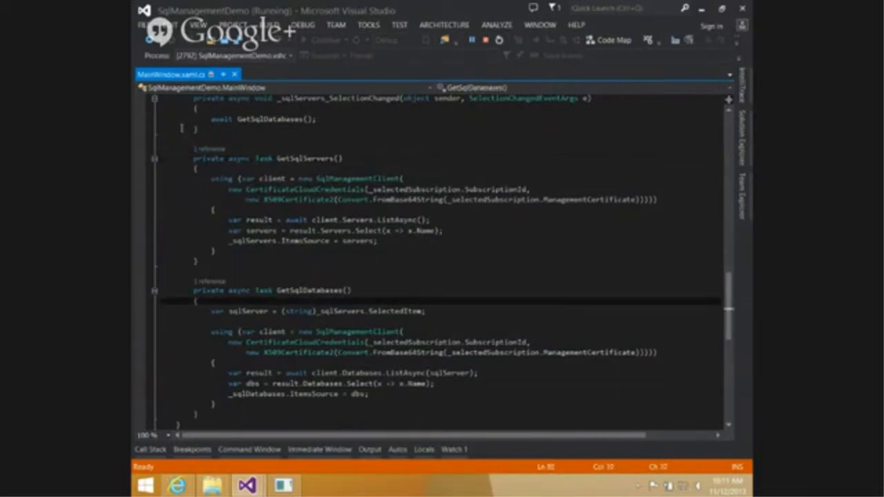
left_click_drag(194, 158, 216, 404)
key("shift+Down")
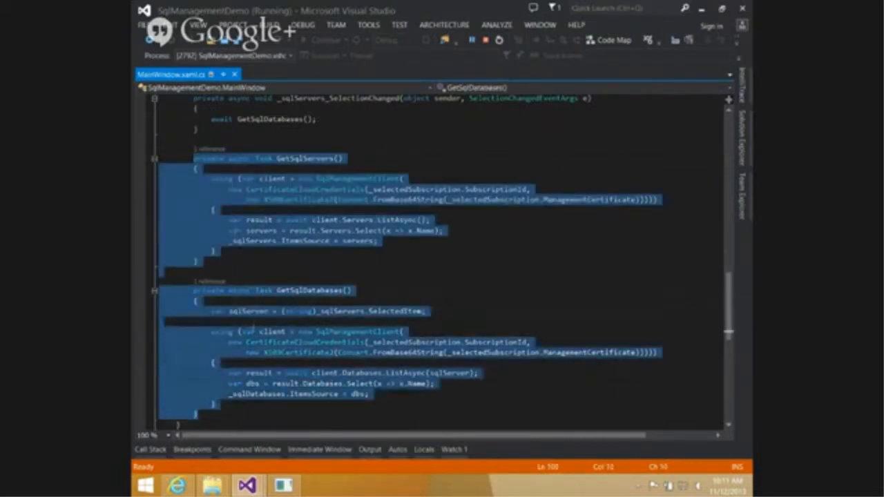
left_click(344, 159)
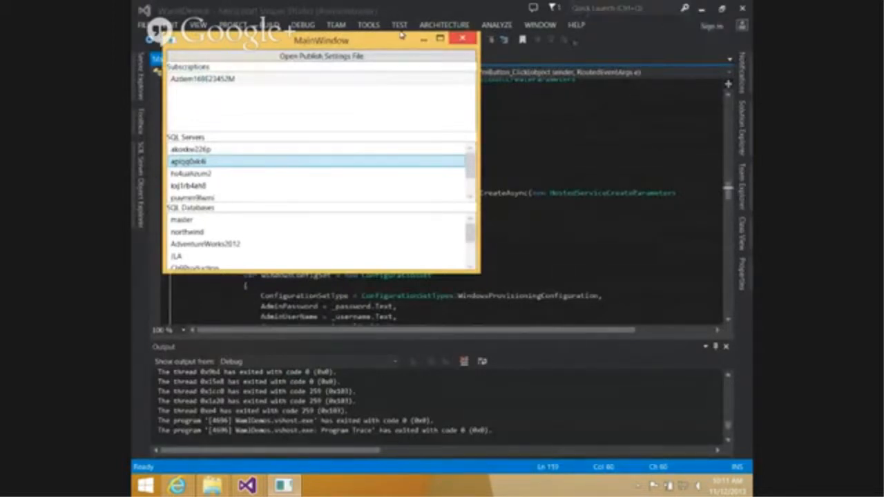
Close the running SQL management demo, minimize Visual Studio, and switch to the Windows Azure portal in Internet Explorer.
left_click(462, 38)
left_click(702, 9)
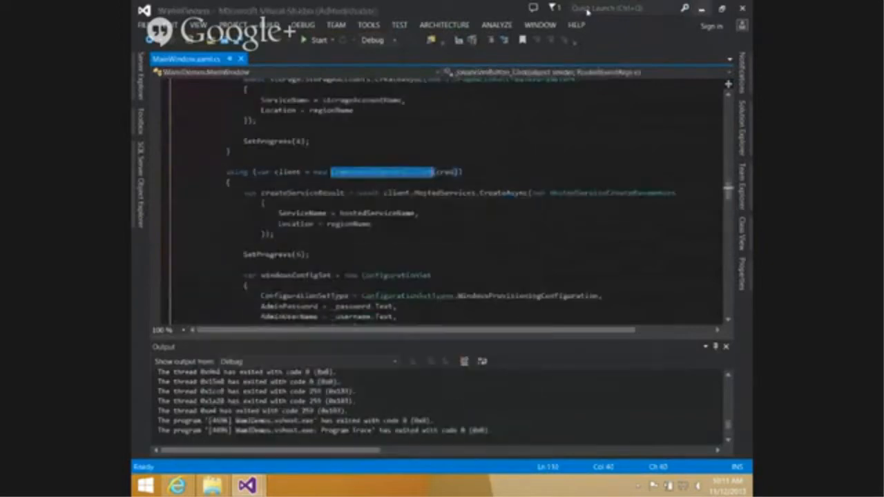
left_click(702, 9)
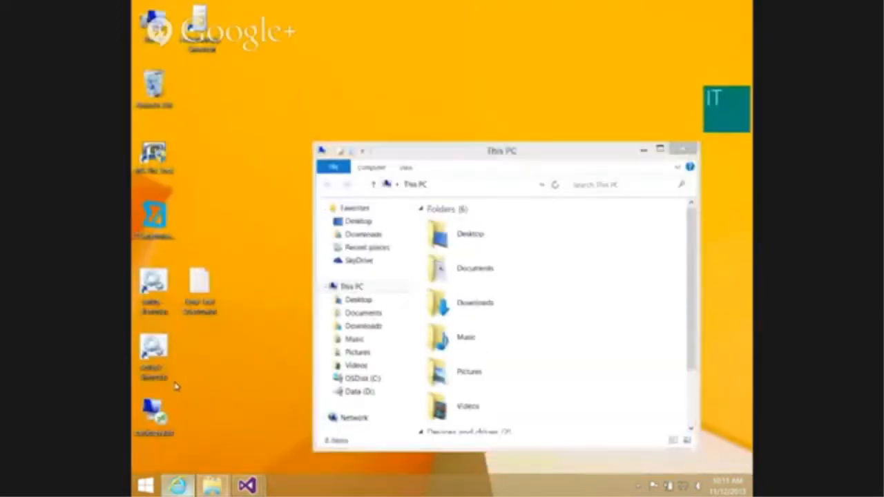
mouse_move(178, 485)
left_click(207, 408)
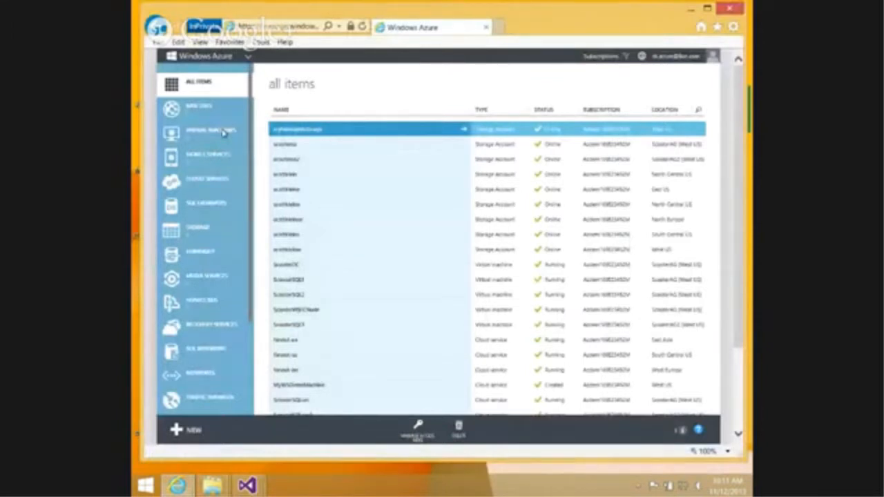
Open the AdventureWorks2012 SQL database in the portal and review its scale settings, including the max size options.
left_click(197, 230)
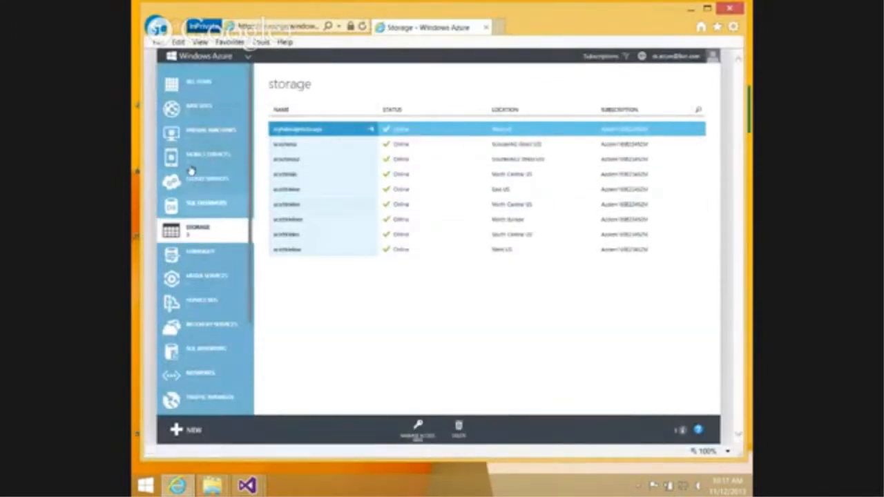
left_click(194, 202)
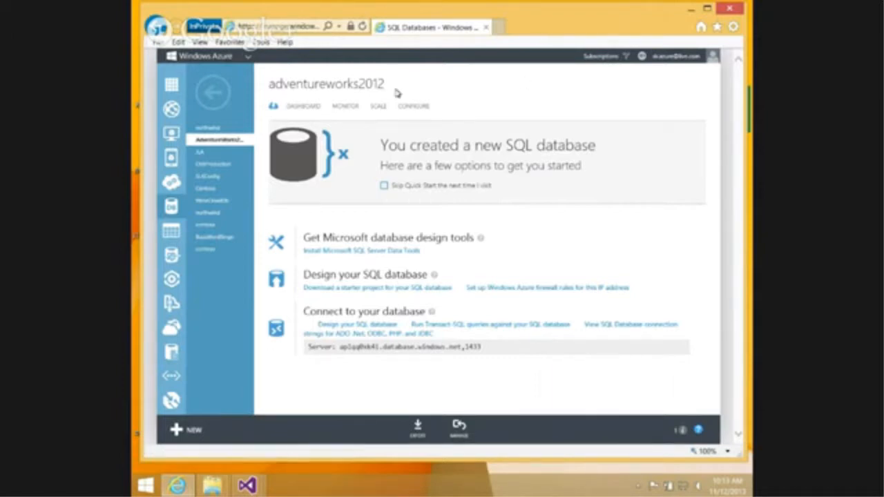
left_click(378, 106)
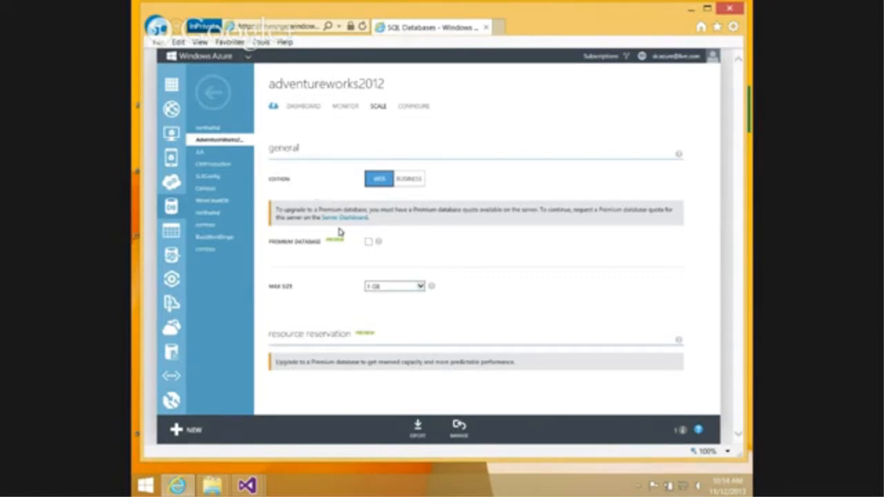
left_click(395, 286)
left_click(432, 286)
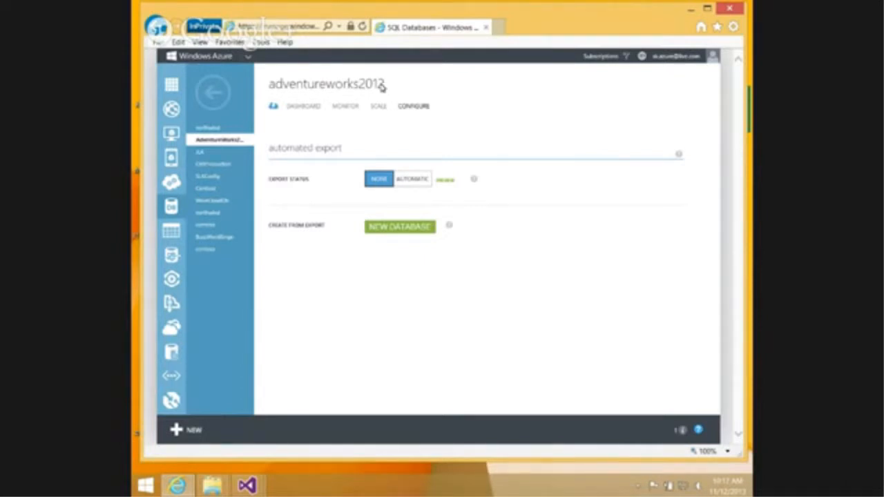
Try automatic export for adventureworks2012 with the scootersa2 storage account, review the frequency and retention fields, and set export status back to None.
left_click(413, 179)
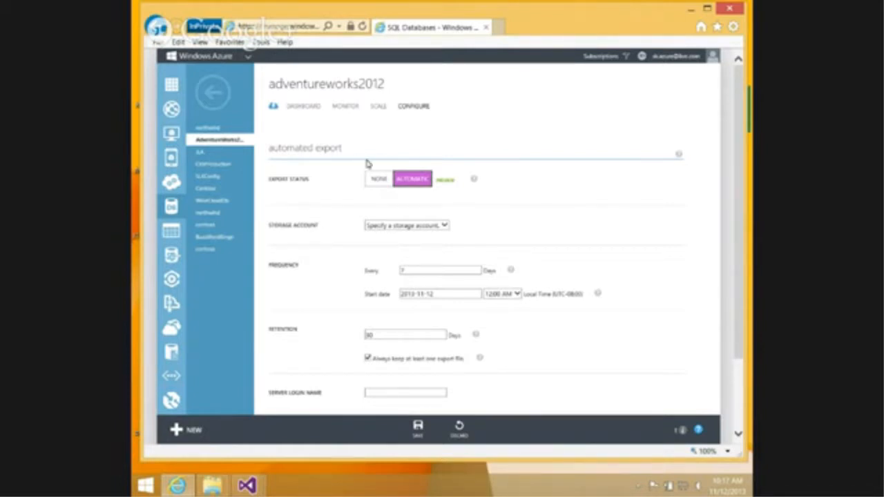
left_click(407, 225)
left_click(382, 250)
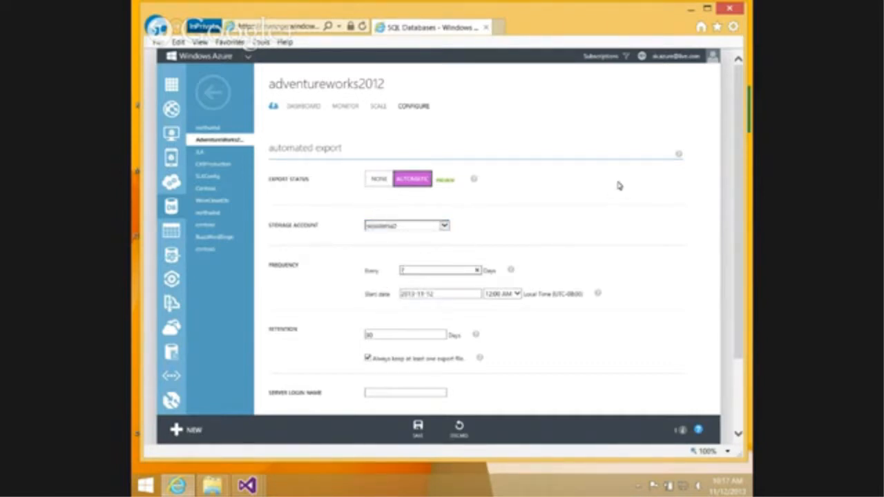
scroll(616, 197, "down", 2)
key("Tab")
key("Tab")
key("Tab")
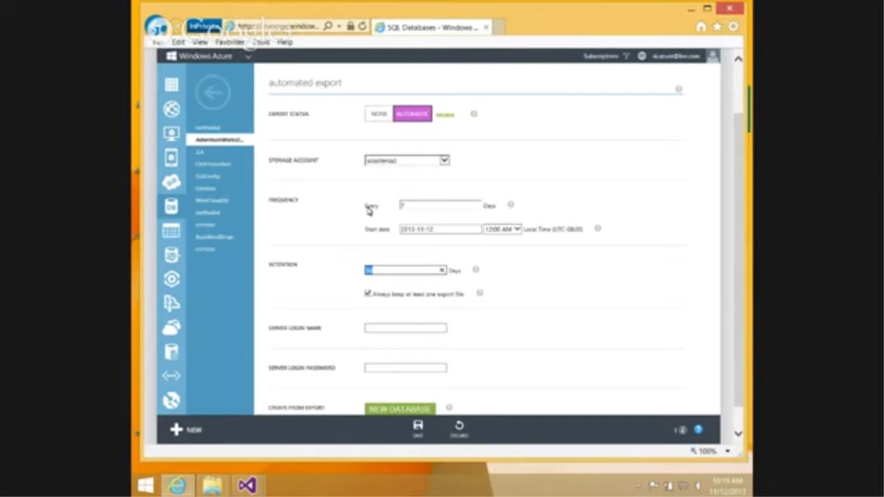
left_click(379, 113)
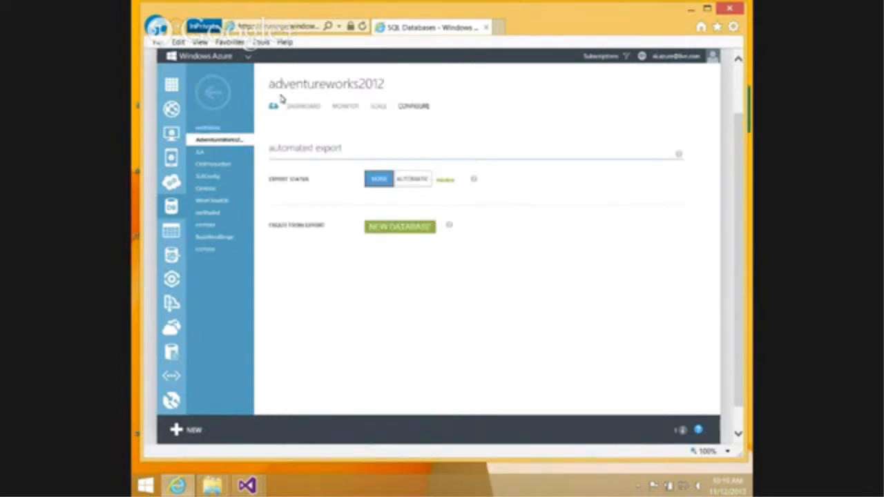
Revisit the adventureworks2012 scale settings, and open the scootersa storage account's configuration to review geo-replication and monitoring.
left_click(378, 106)
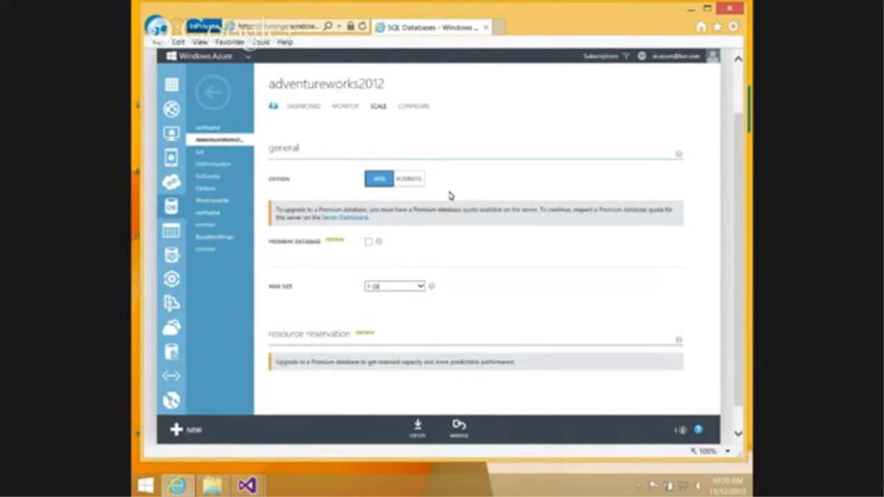
left_click(171, 230)
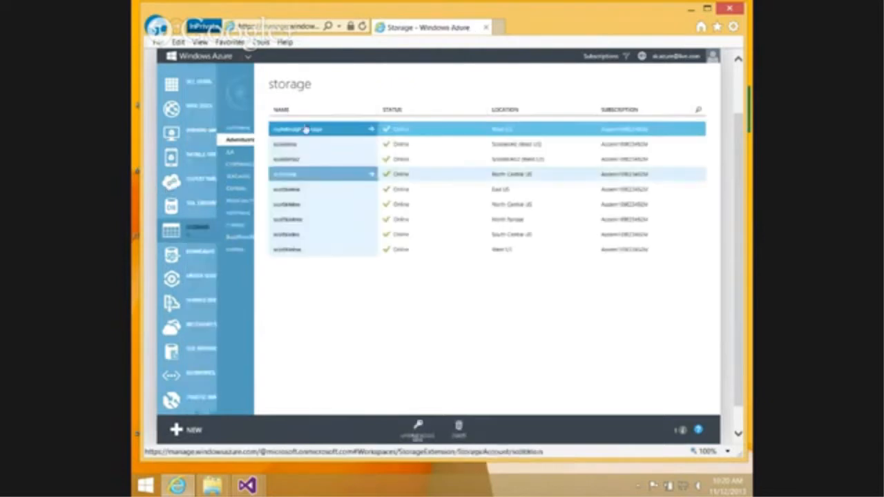
left_click(304, 129)
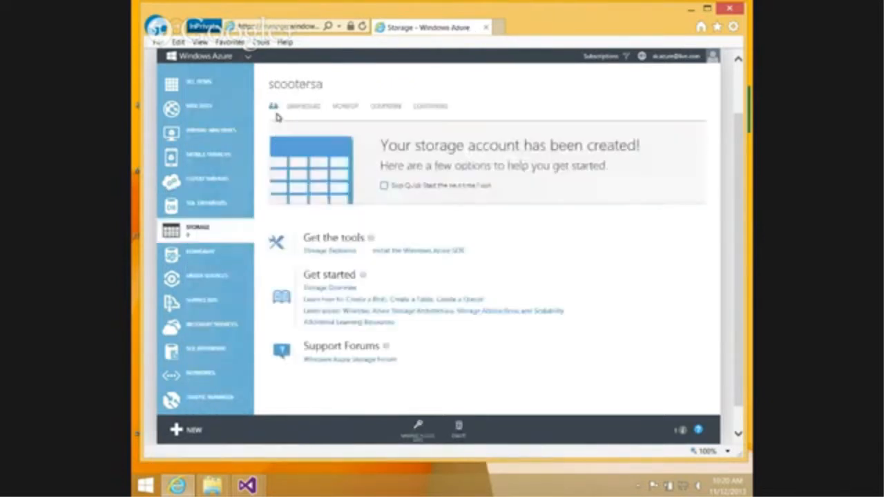
left_click(386, 105)
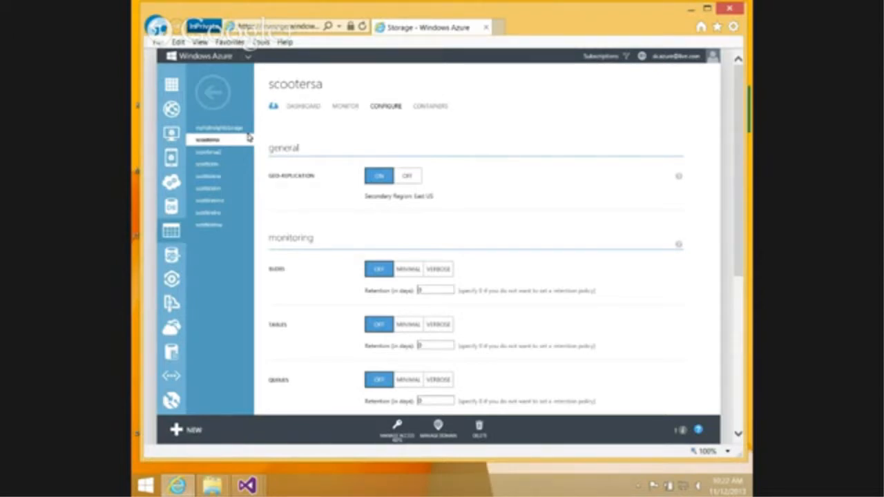
Return to the AdventureWorks2012 SQL database and review its scale settings again.
left_click(171, 206)
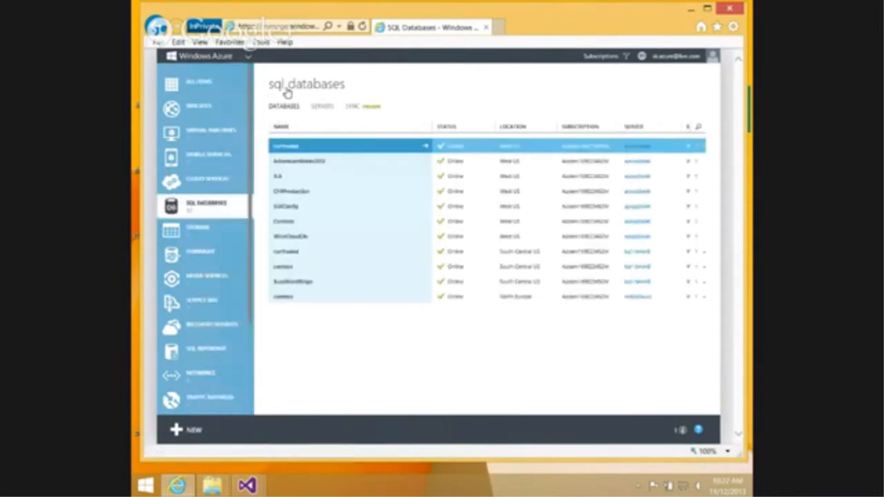
left_click(304, 144)
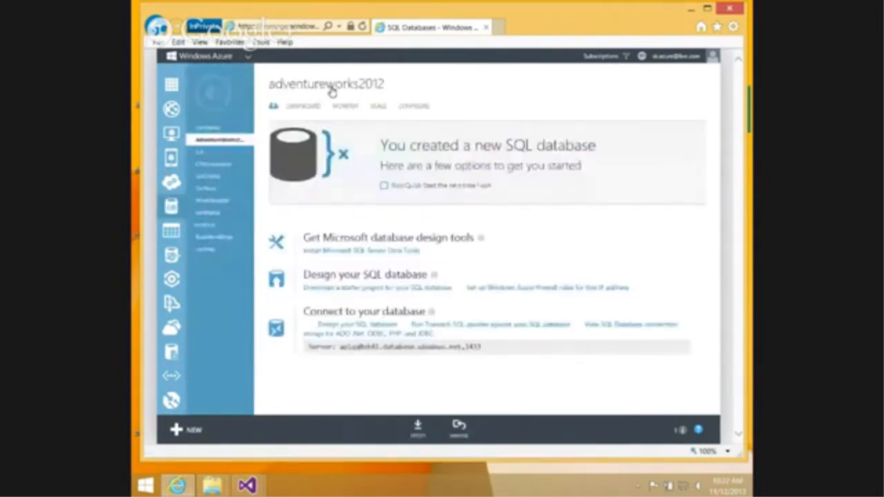
left_click(379, 105)
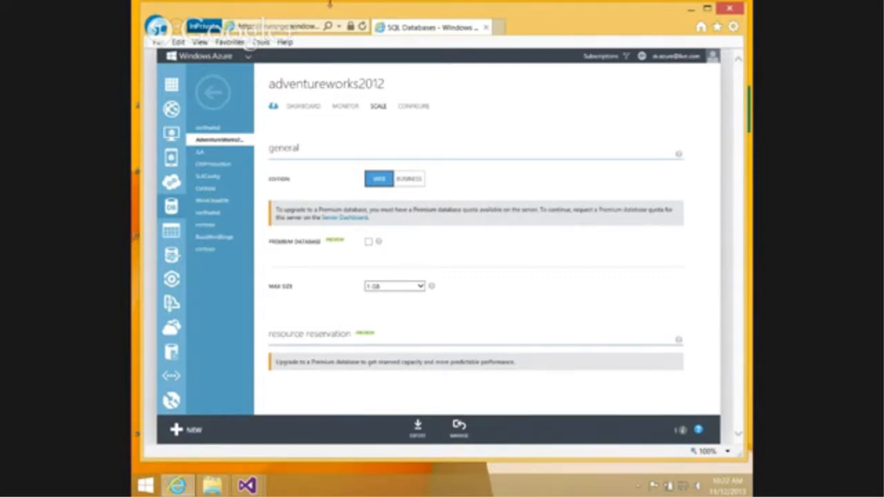
Launch SQL Server Management Studio as administrator and dismiss the server connection dialog.
key("super")
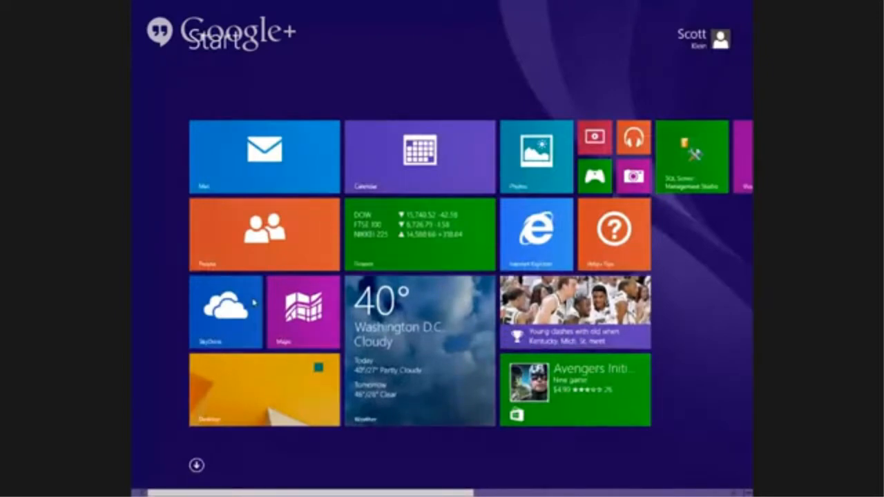
scroll(559, 219, "down", 3)
right_click(511, 156)
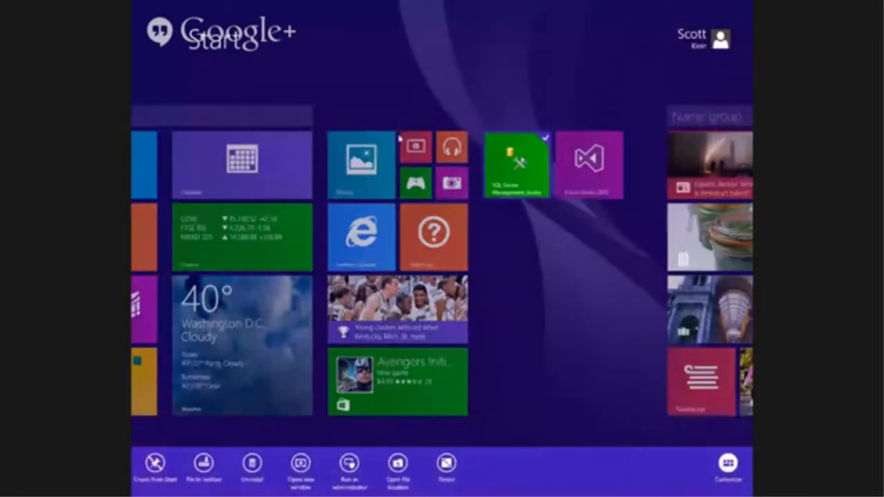
left_click(344, 463)
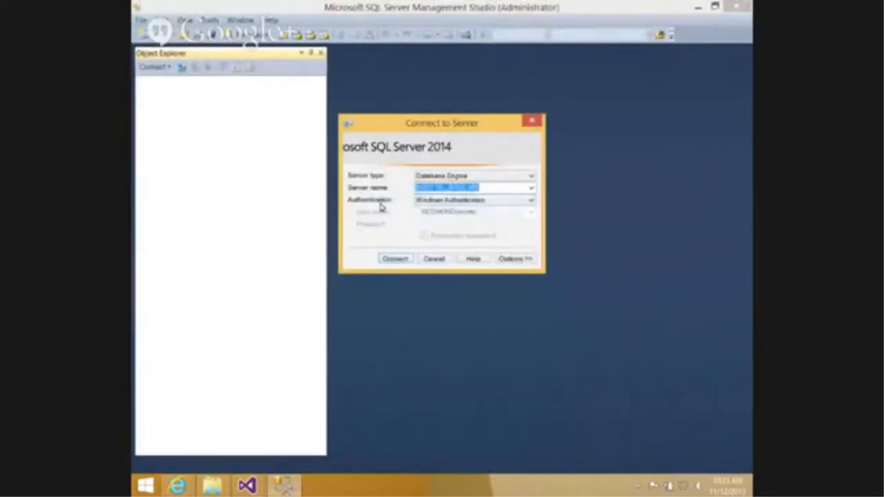
key("Return")
key("Escape")
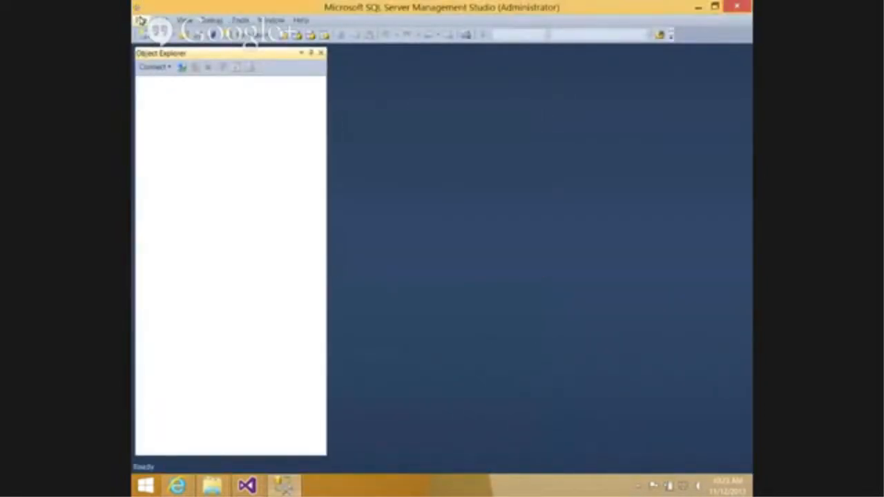
Check Management Studio's file commands, and minimize it and the browser to reach the This PC window.
left_click(141, 19)
mouse_move(201, 194)
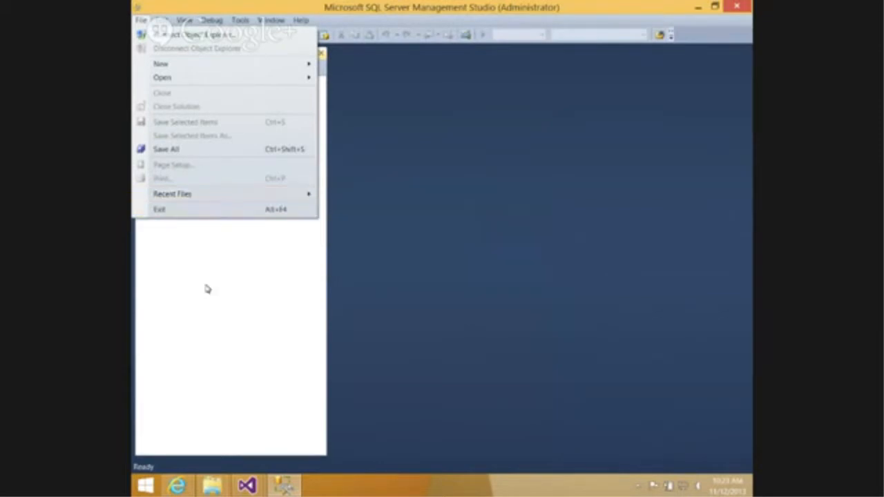
left_click(698, 7)
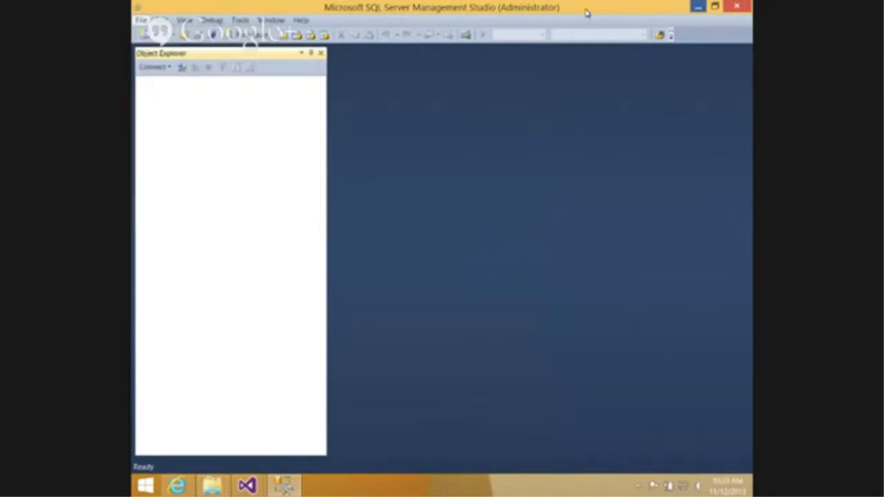
left_click(692, 8)
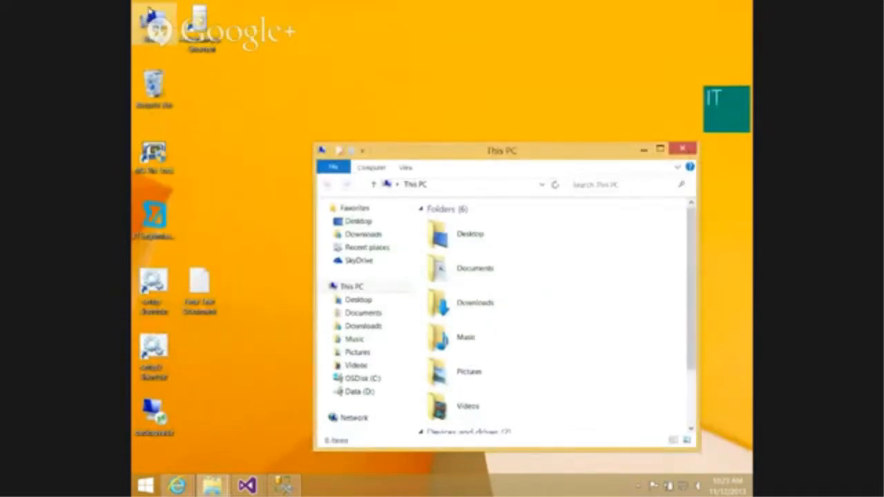
Browse to the C:\Keynote\Demos\SQLServer-Demos\Manual Backup to Azure Storage folder.
left_click(359, 392)
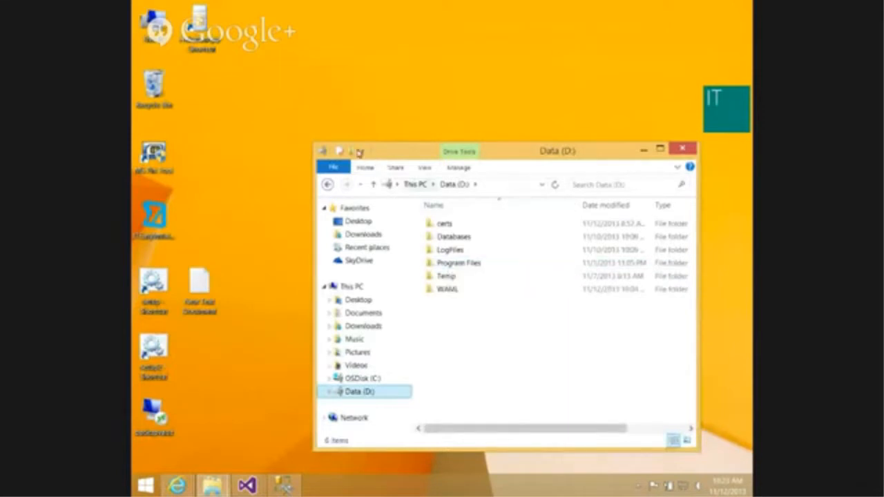
left_click(415, 184)
double_click(482, 368)
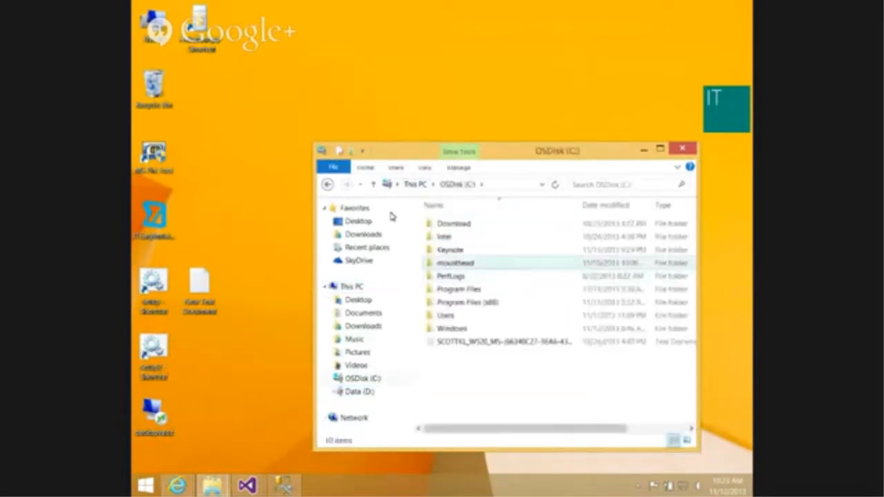
double_click(450, 250)
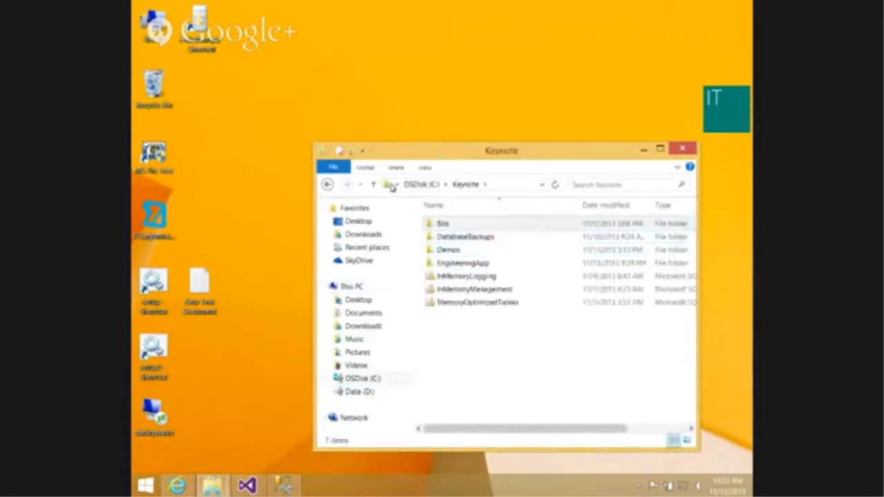
double_click(448, 249)
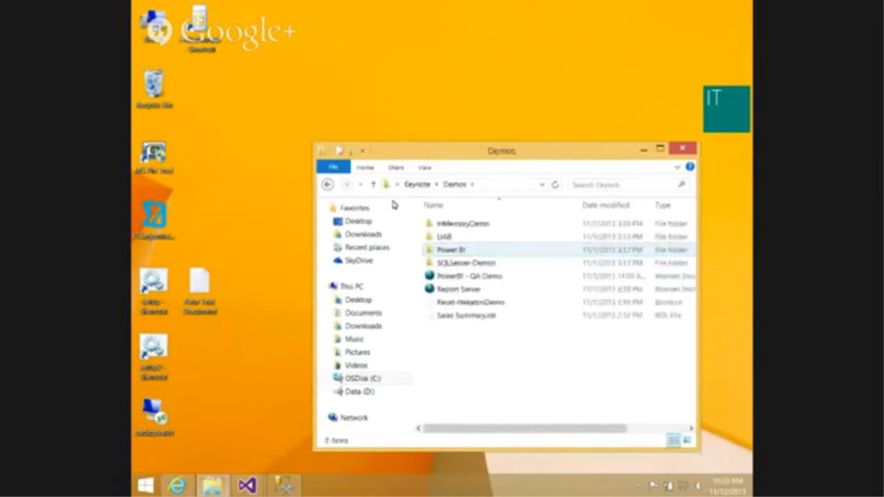
double_click(464, 262)
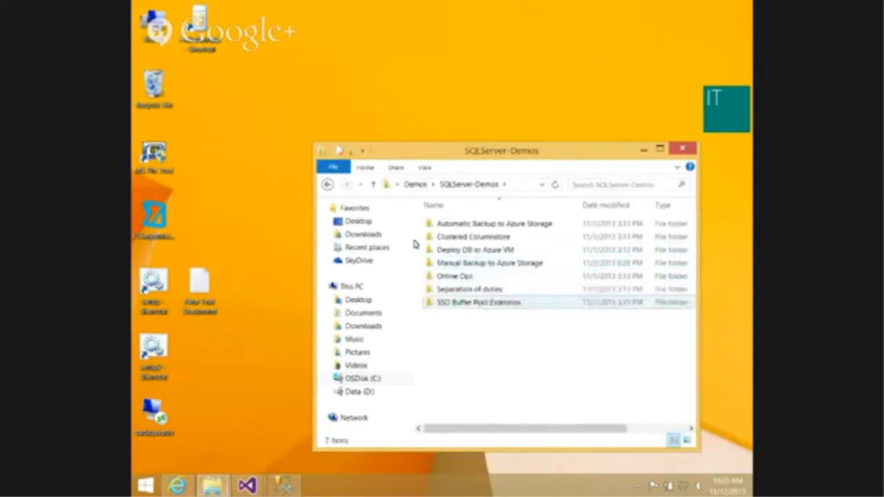
double_click(484, 263)
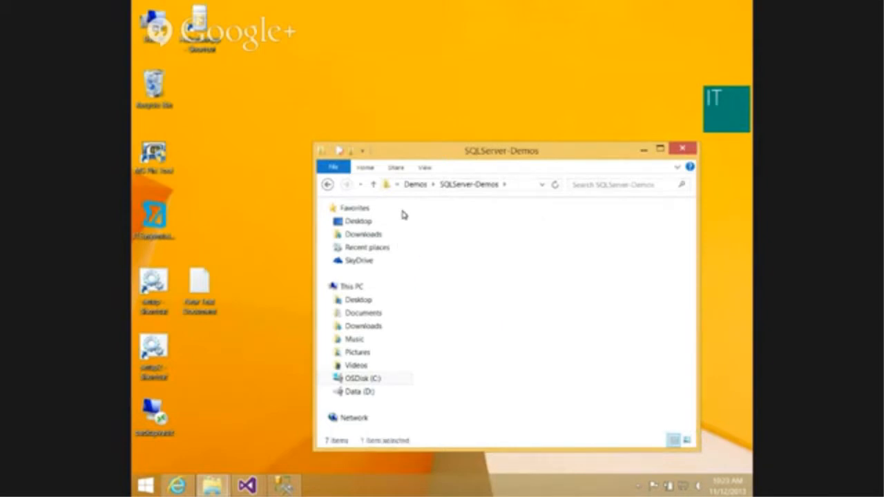
Open the BackuptoCloud-demoscript - Copy script with auto-detected encoding, skip the server connection, and close Management Studio.
double_click(484, 224)
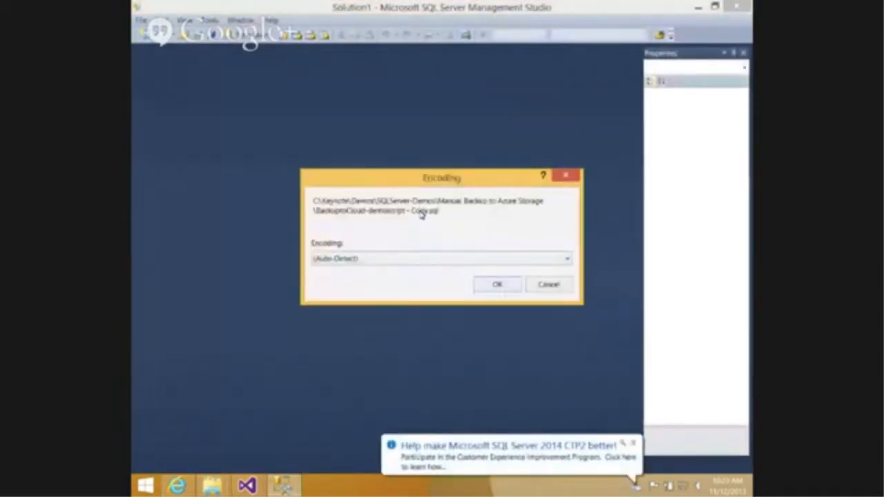
key("Return")
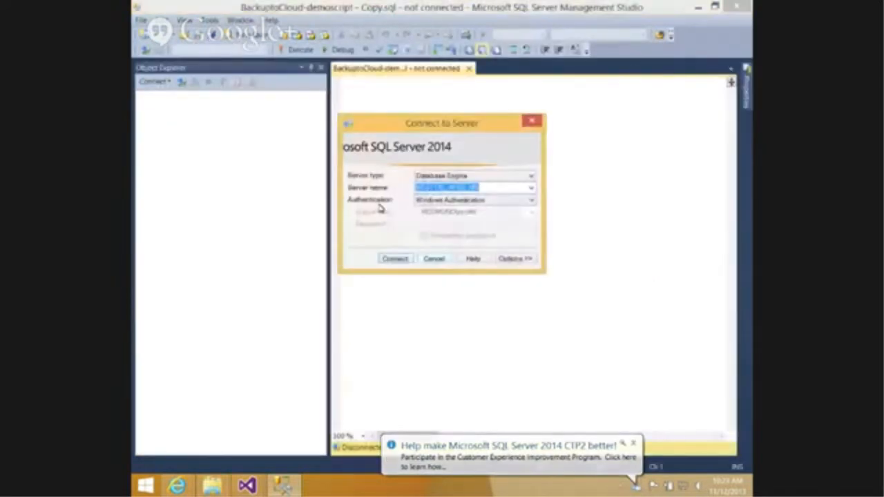
key("Escape")
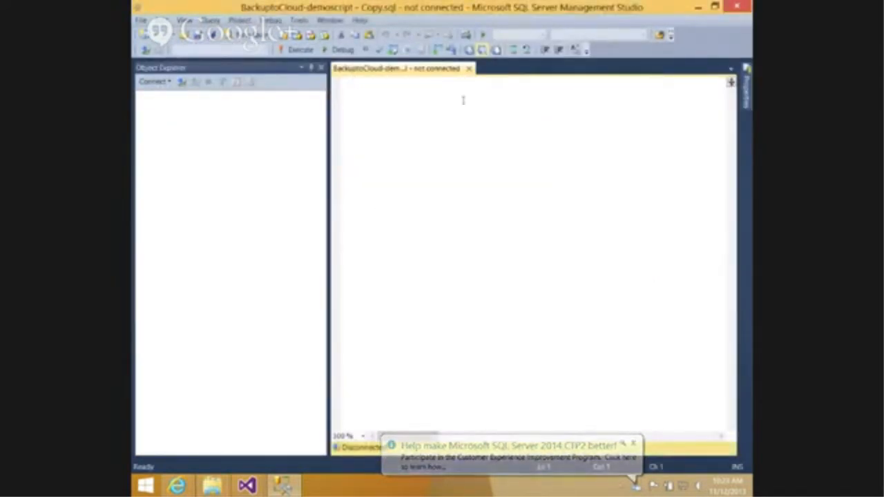
left_click(737, 6)
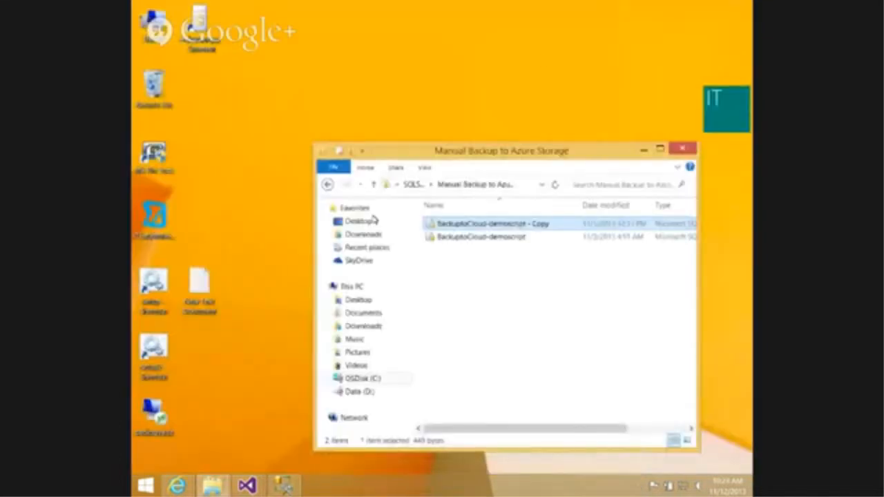
Open the BackuptoCloud-demoscript - Copy file for editing in Notepad, and close both it and the leftover Management Studio window.
right_click(453, 223)
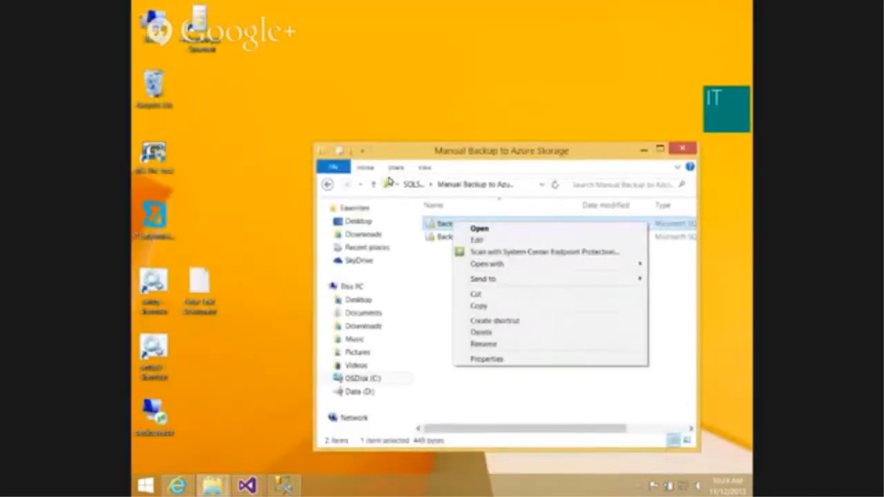
left_click(477, 240)
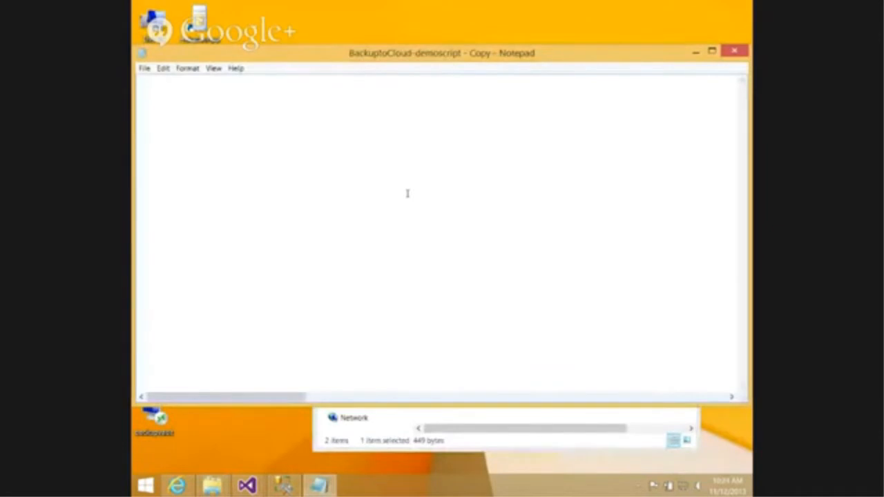
left_click(735, 50)
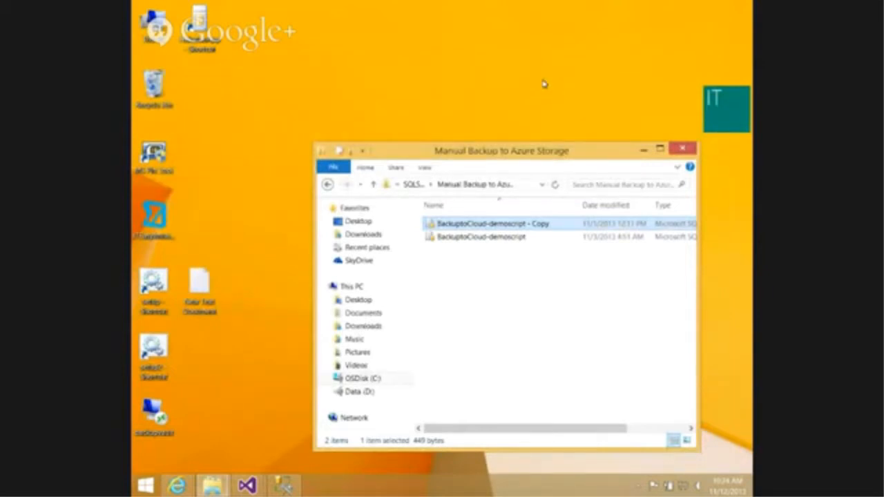
left_click(283, 488)
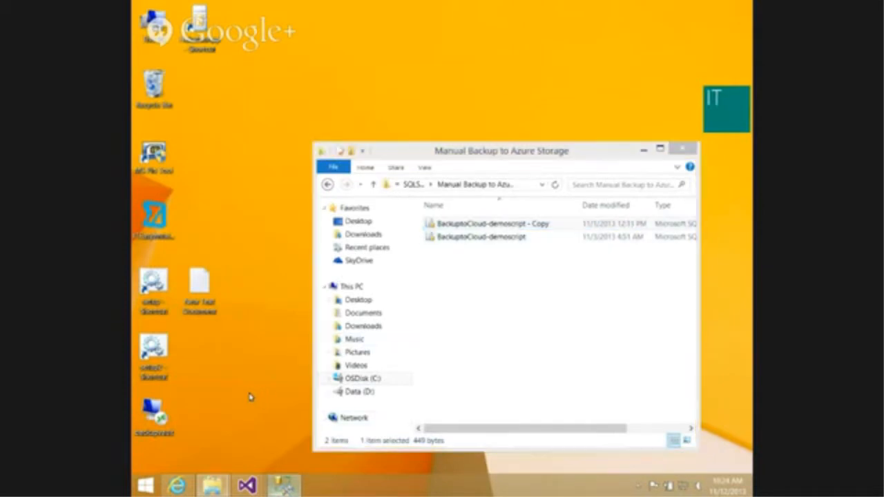
left_click(738, 5)
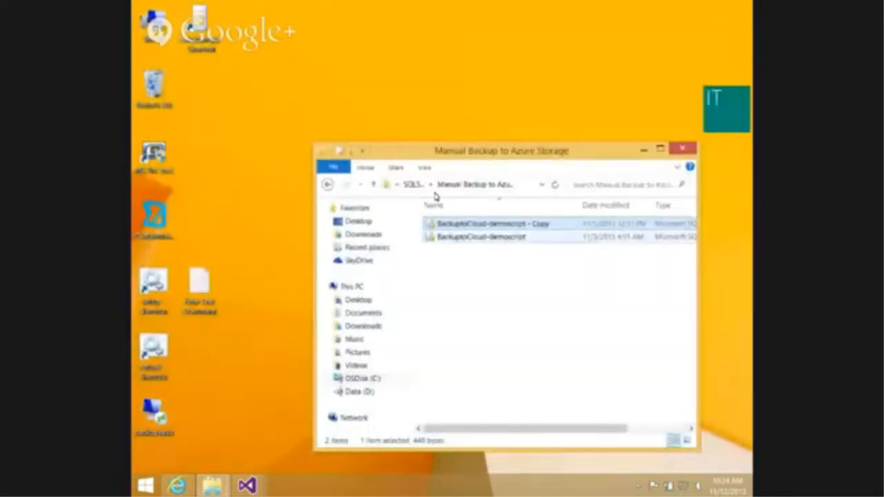
Open the BackuptoCloud-demoscript file in Management Studio, skip the server connection, and narrow Object Explorer to widen the script area.
double_click(499, 237)
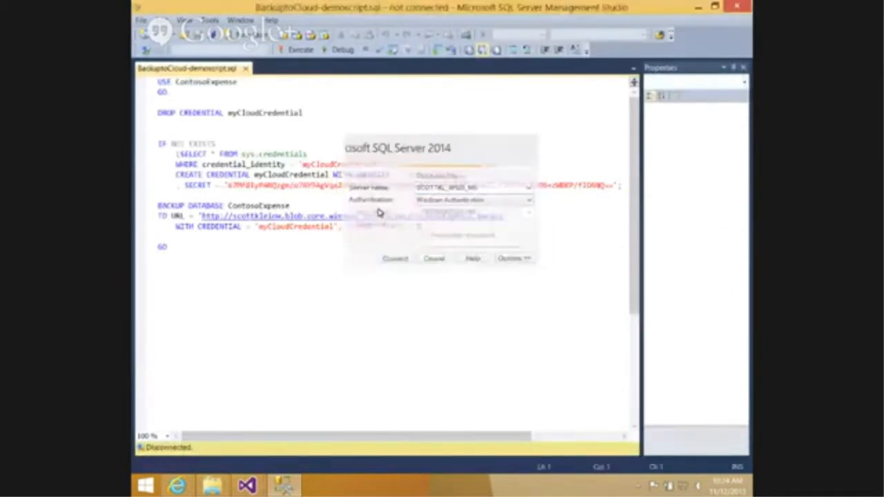
key("Escape")
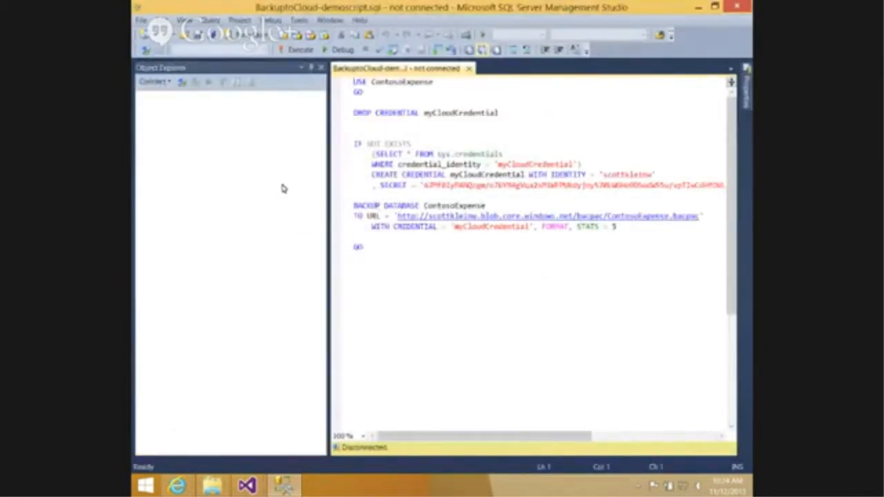
left_click_drag(290, 180, 194, 188)
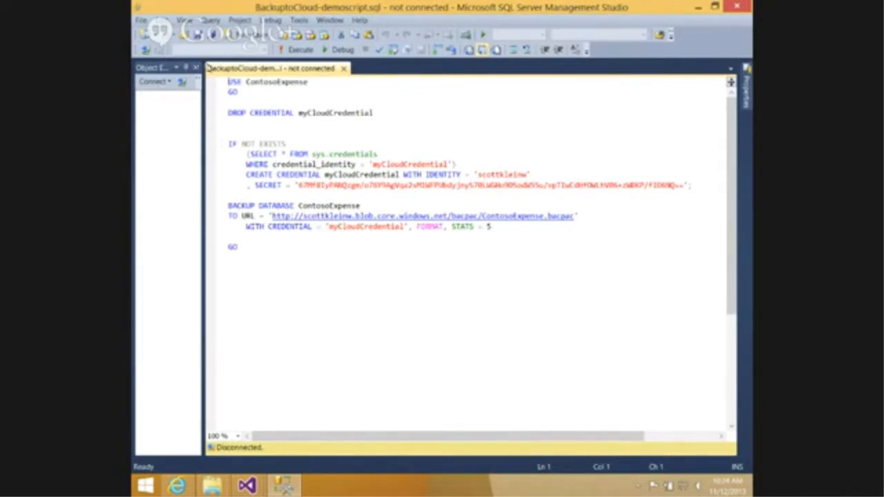
Examine the whole backup script, highlighting the CREATE CREDENTIAL statement for myCloudCredential and its surrounding lines.
key("ctrl+End")
key("ctrl+a")
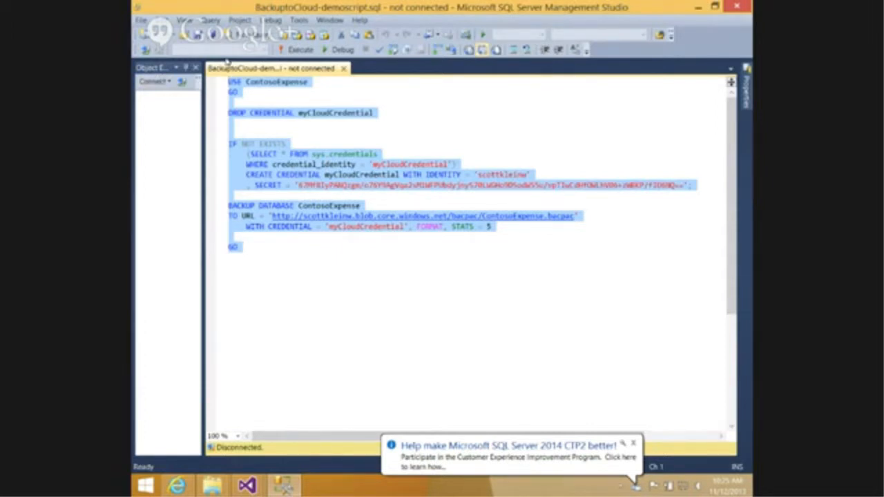
left_click(333, 113)
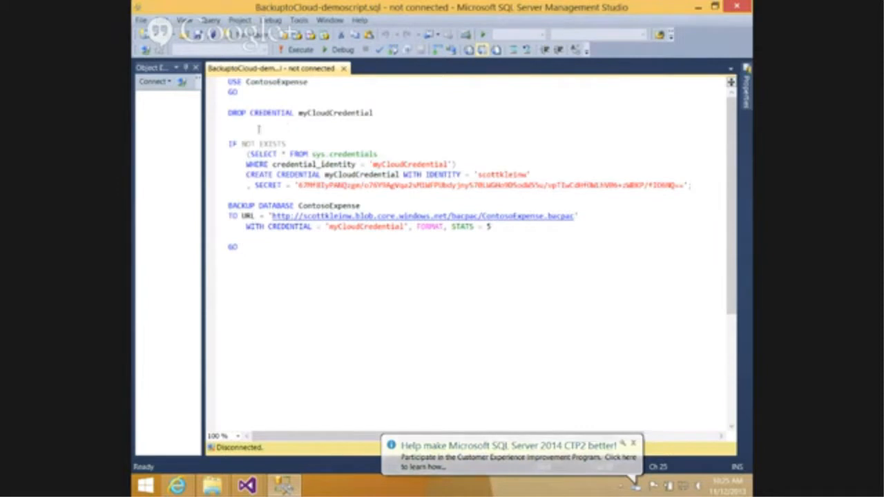
double_click(312, 175)
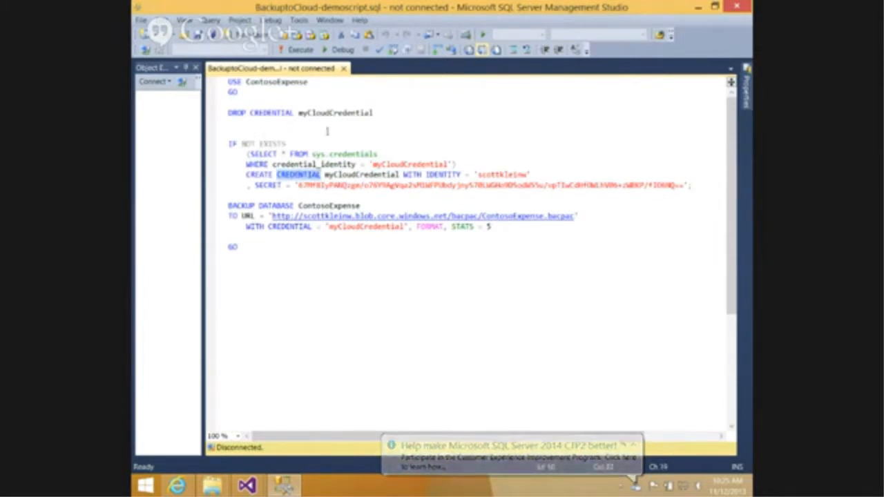
left_click_drag(377, 164, 387, 206)
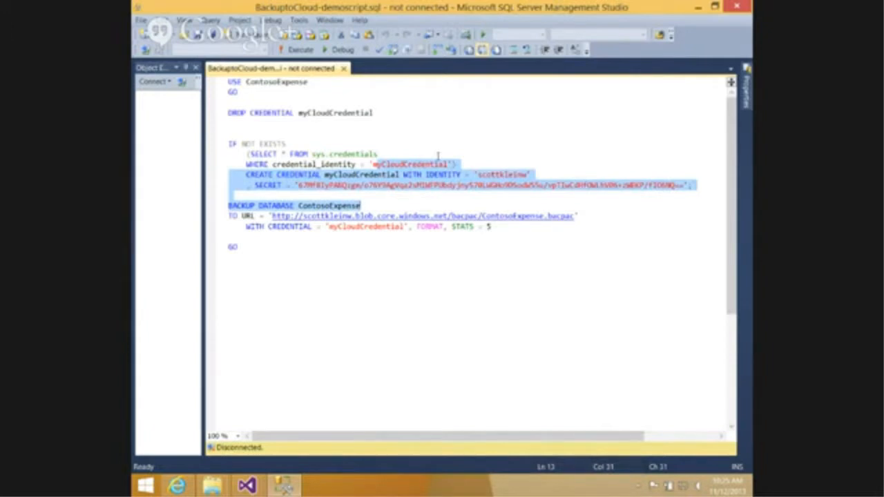
Examine the BACKUP DATABASE statement for ContosoExpense, highlighting its blob storage target URL and WITH CREDENTIAL options.
left_click(304, 226)
left_click_drag(312, 217, 514, 216)
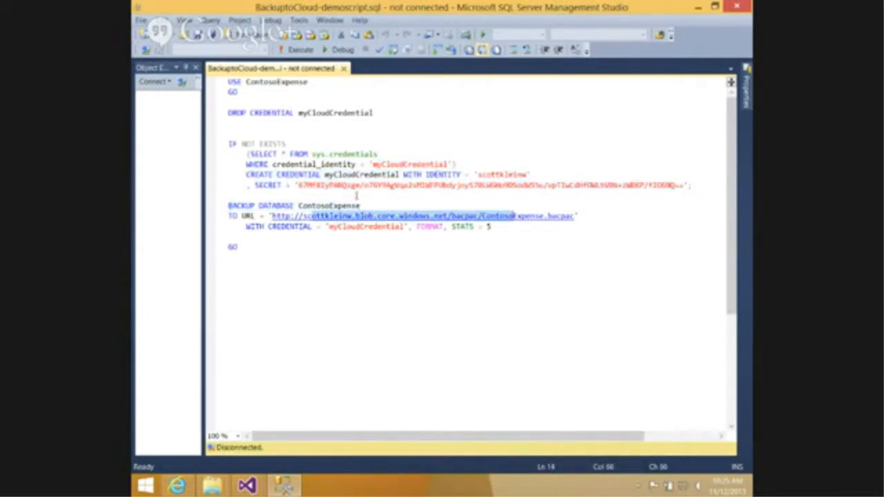
left_click_drag(318, 237, 304, 216)
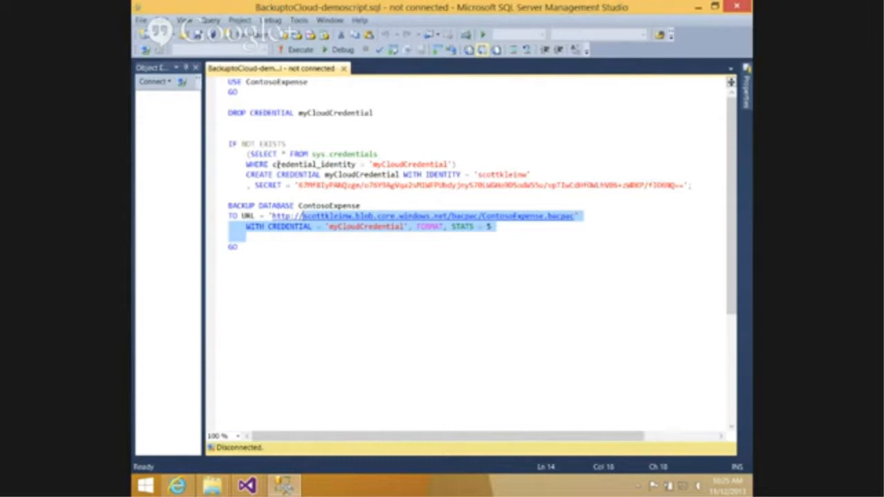
left_click_drag(238, 247, 228, 217)
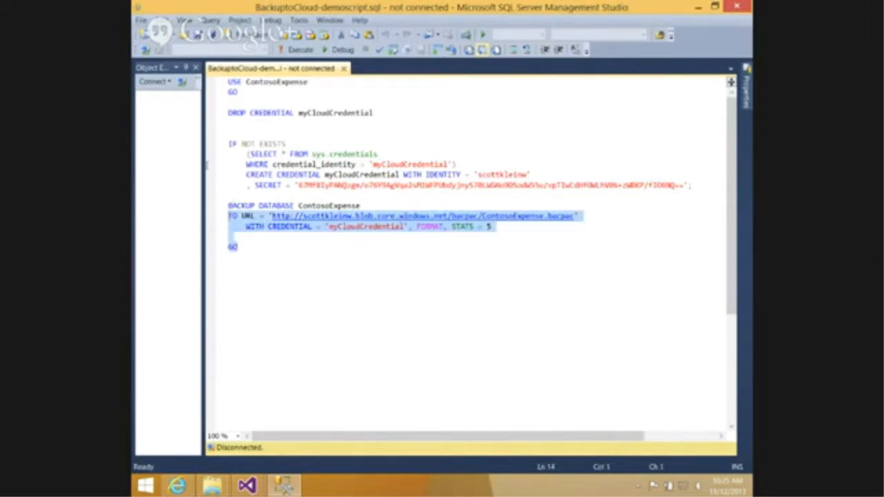
key("Right")
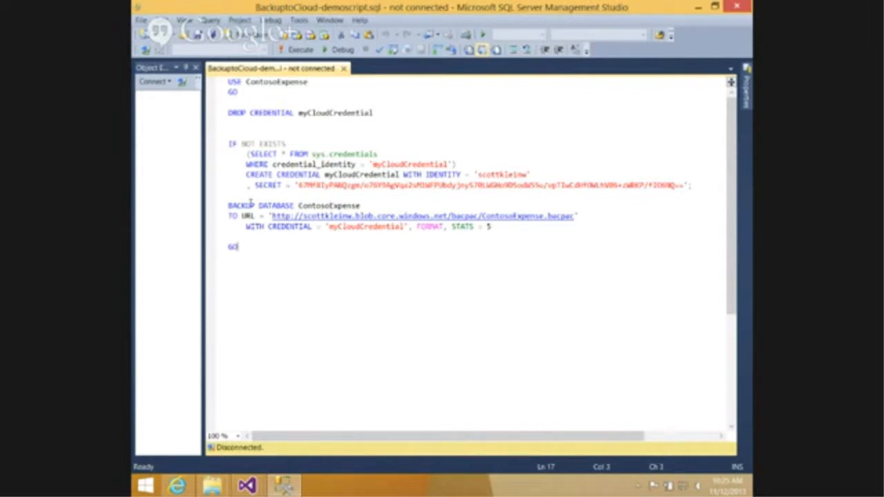
Close Management Studio and the Manual Backup to Azure Storage folder window.
key("alt+F4")
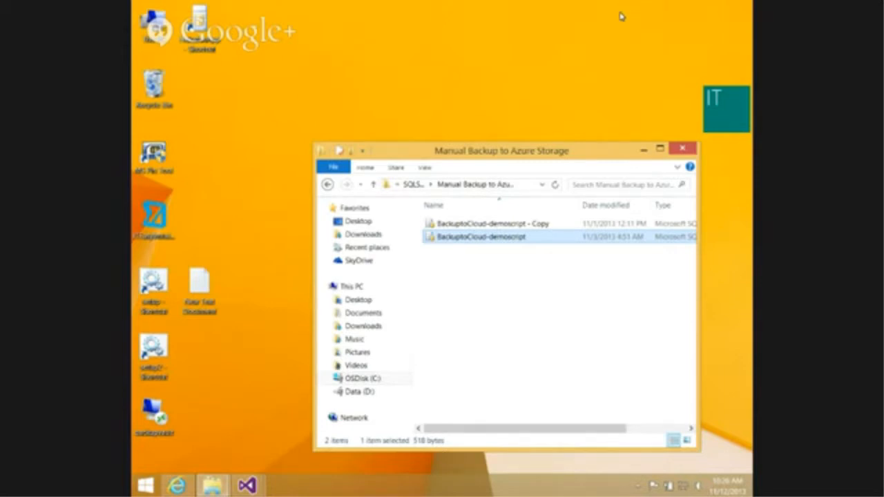
left_click(683, 149)
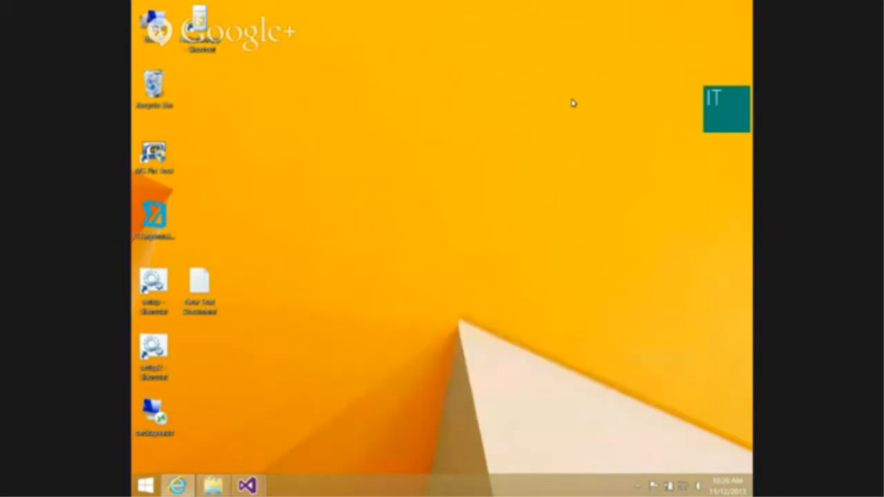
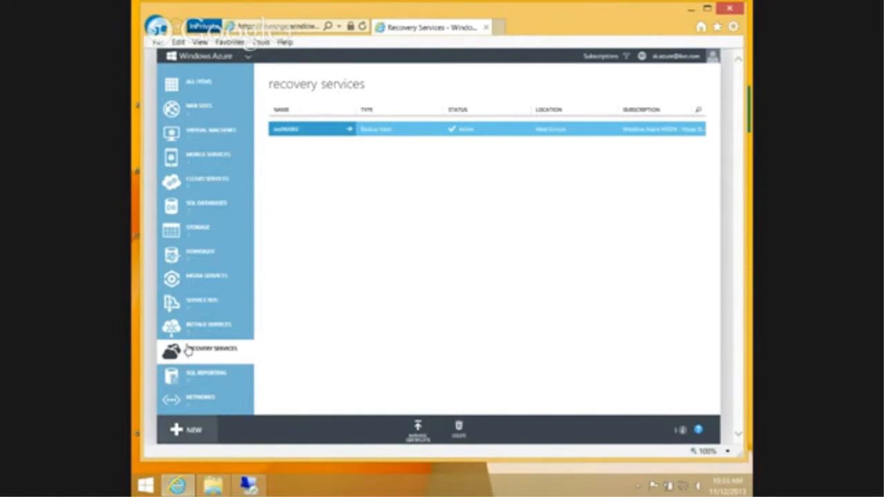
Fill in a new quick-create backup vault named belgiumbackup in the West Europe region, and dismiss the form without creating it.
left_click(187, 430)
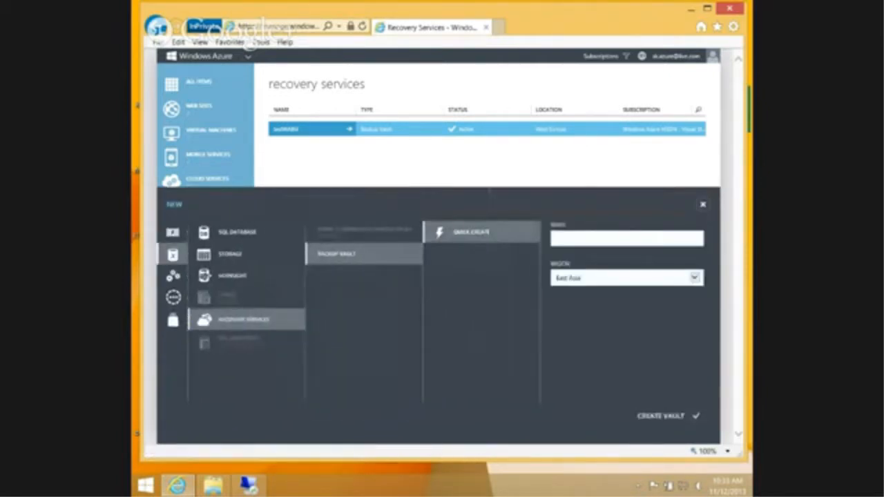
type("a")
key("BackSpace")
type("sk")
key("BackSpace")
key("BackSpace")
type("bel")
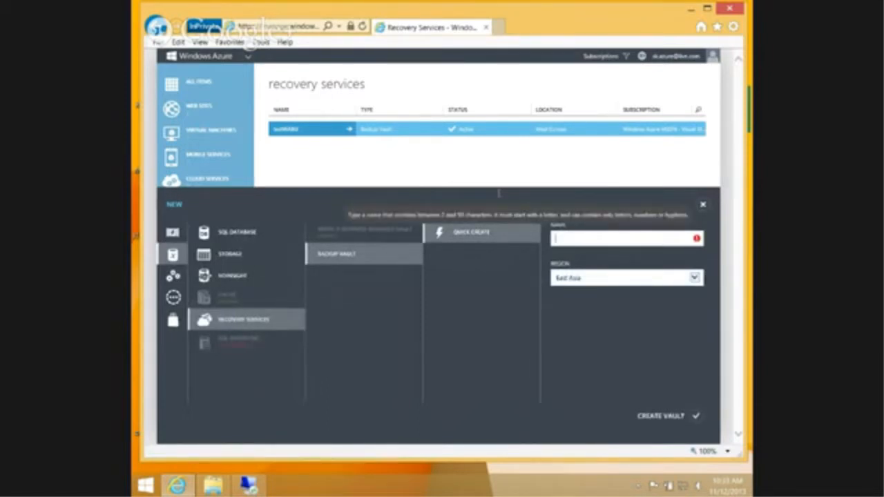
type("gium")
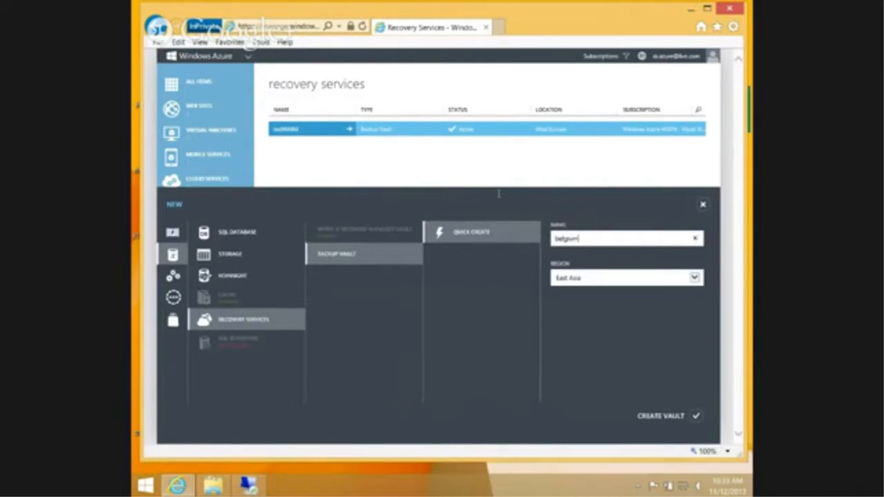
type("sec")
type("kup")
left_click(616, 278)
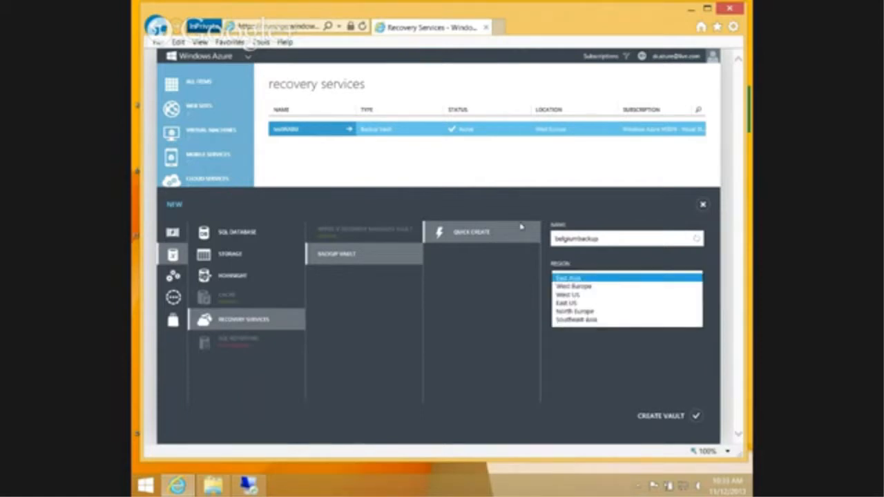
key("Return")
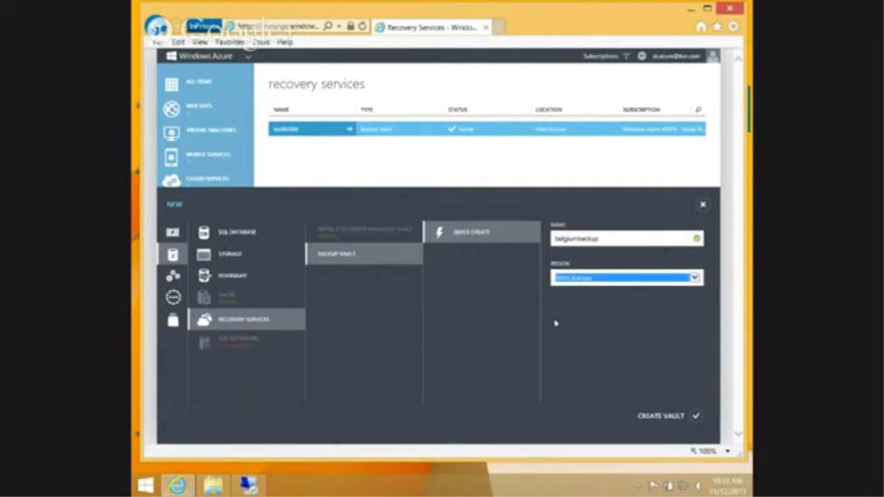
left_click(450, 139)
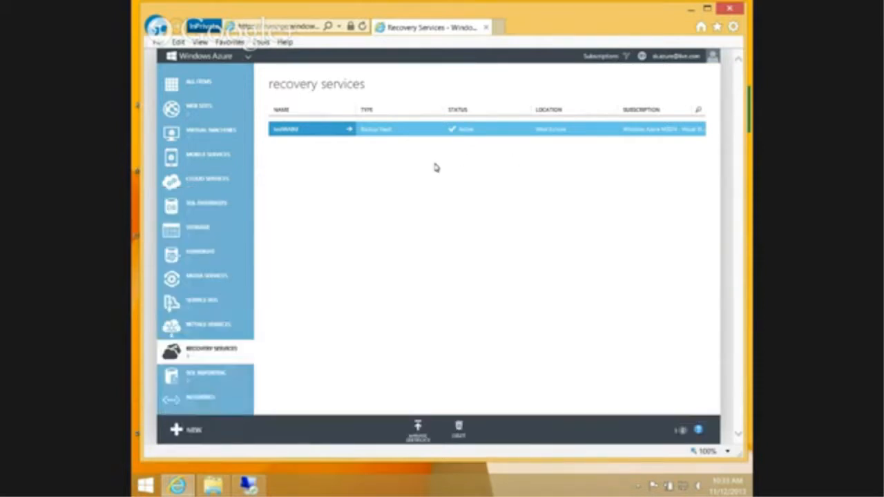
Open the testwabu backup vault, view its Manage Certificate dialog for uploading a public certificate, and close the dialog.
left_click(280, 129)
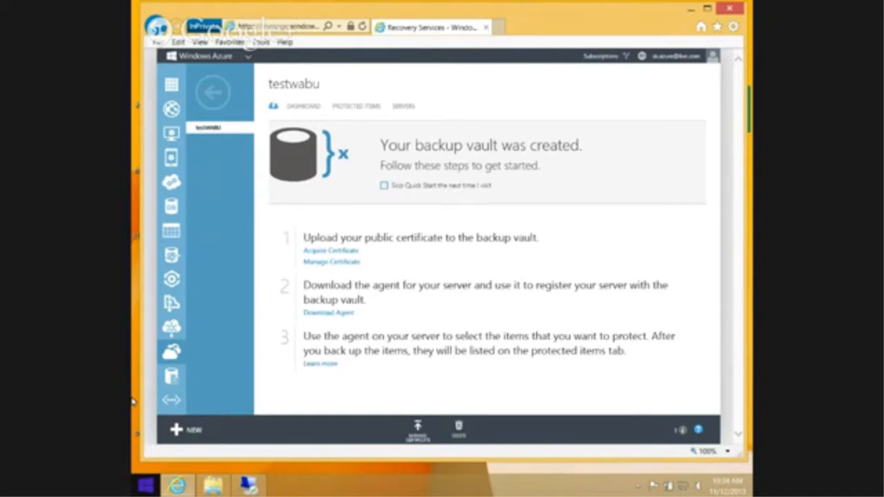
mouse_move(178, 485)
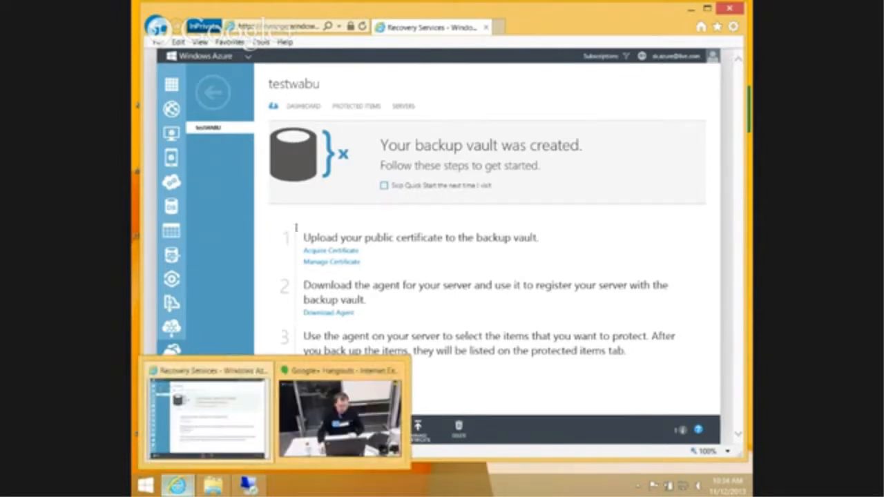
left_click(332, 262)
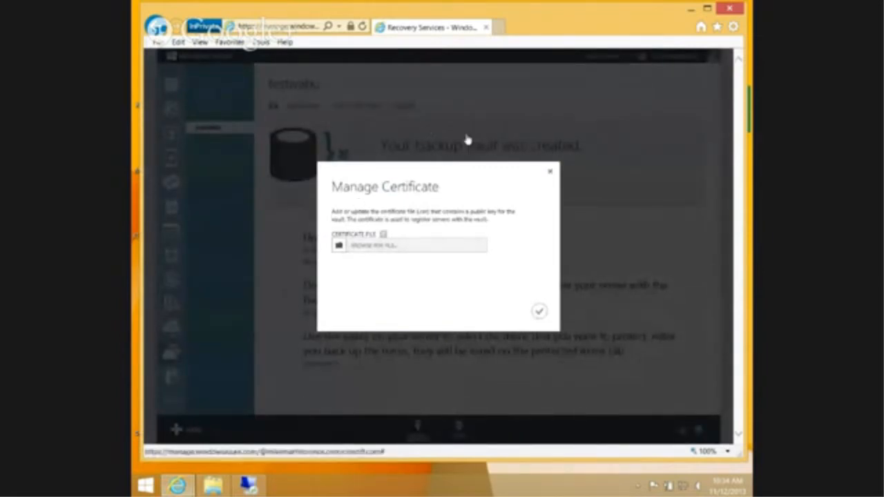
left_click(550, 171)
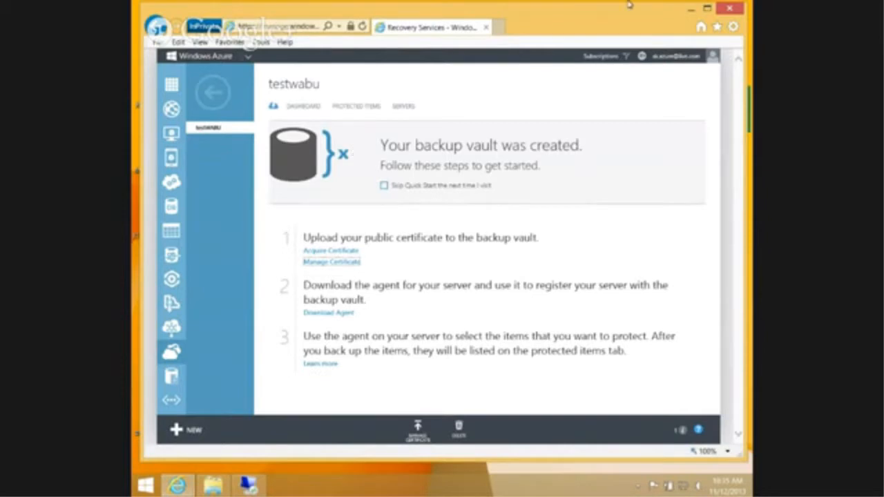
Switch to the testwabu remote desktop session and launch Windows Azure Backup from its desktop shortcut.
left_click(249, 486)
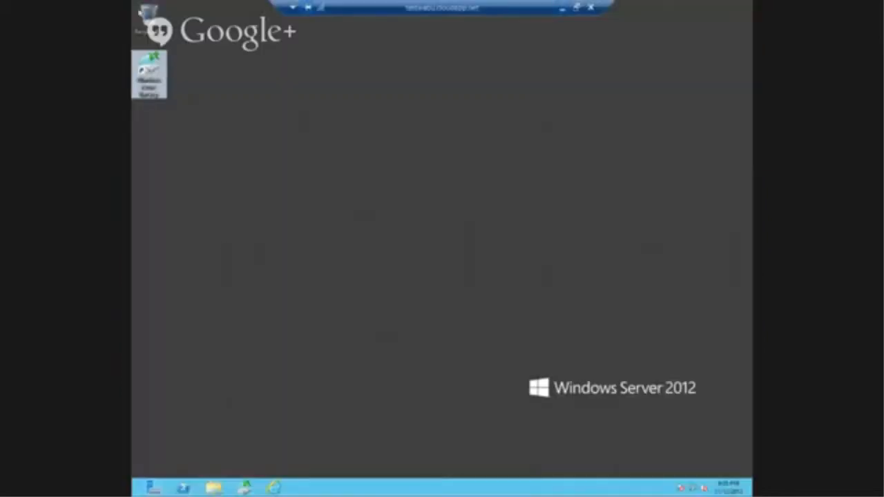
left_click(190, 71)
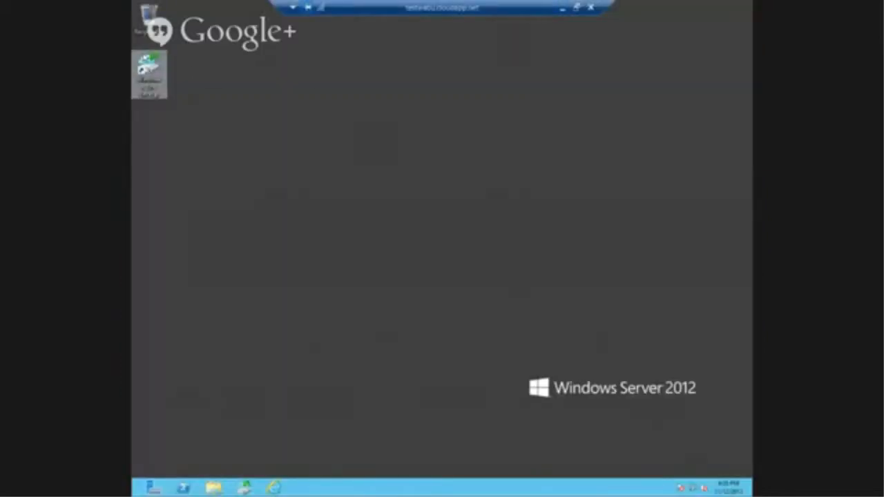
double_click(146, 59)
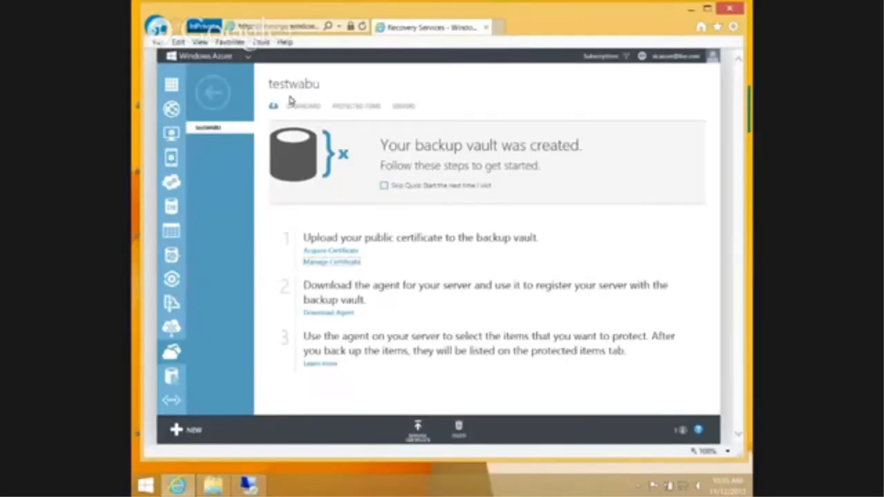
Review the testwabu vault's dashboard, registered servers and protected items in the portal, highlighting the newest recovery point of the C:\ item.
left_click(293, 105)
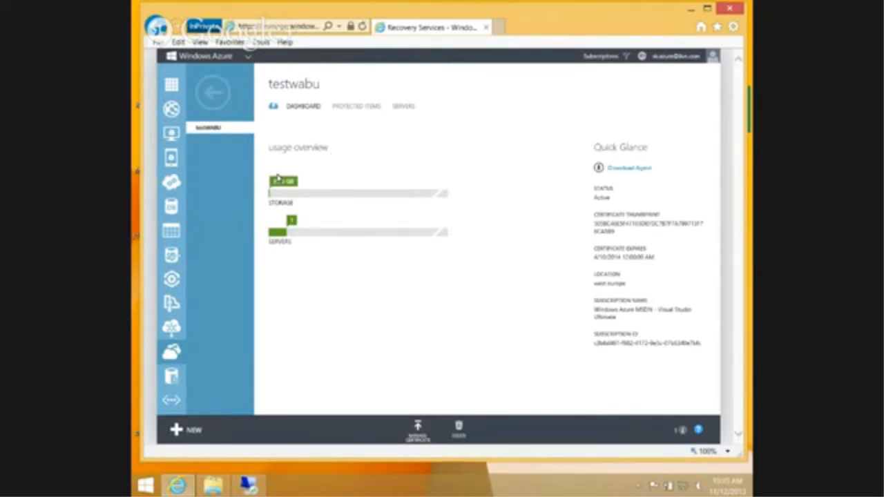
left_click(404, 106)
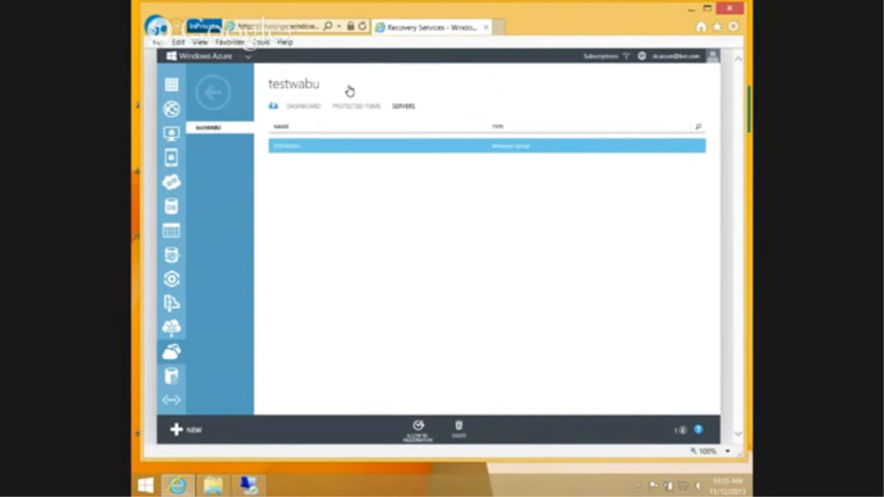
left_click(351, 105)
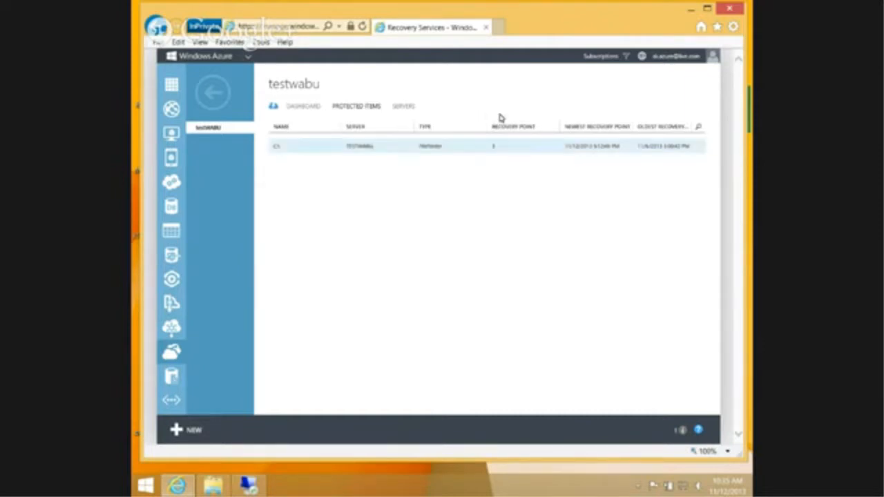
left_click_drag(483, 117, 531, 132)
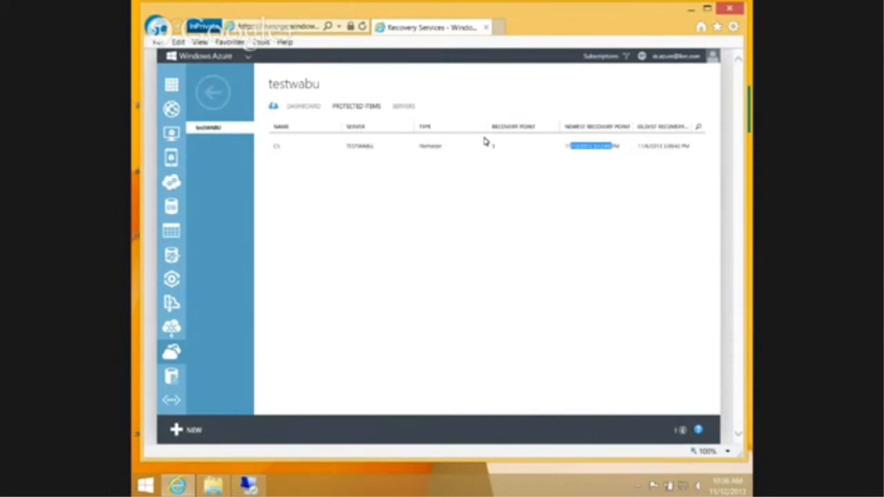
left_click(485, 141)
left_click_drag(478, 116, 521, 118)
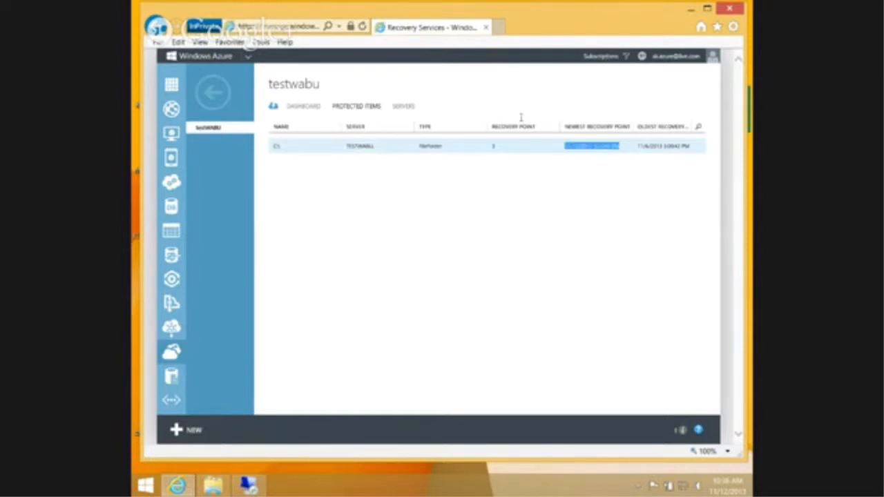
Return to Windows Azure Backup on the remote server, review its backup jobs and the Schedule Backup Wizard's options, and cancel the wizard.
left_click(691, 9)
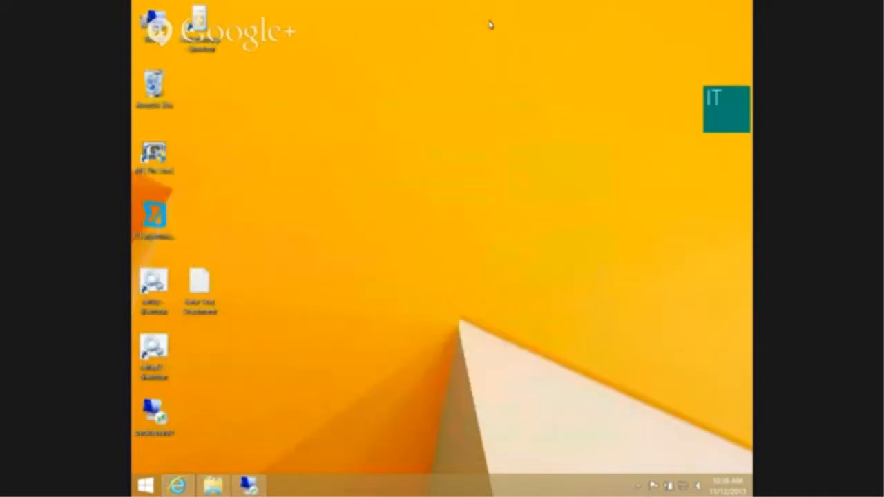
left_click(250, 487)
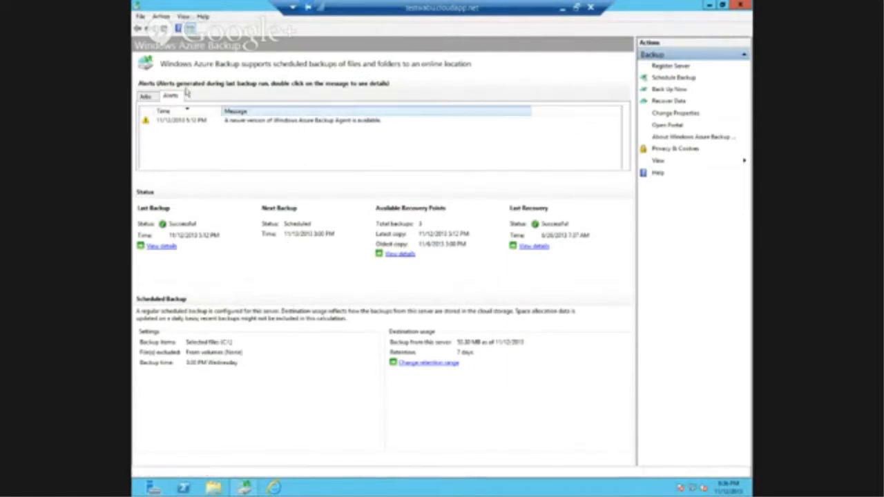
left_click(145, 96)
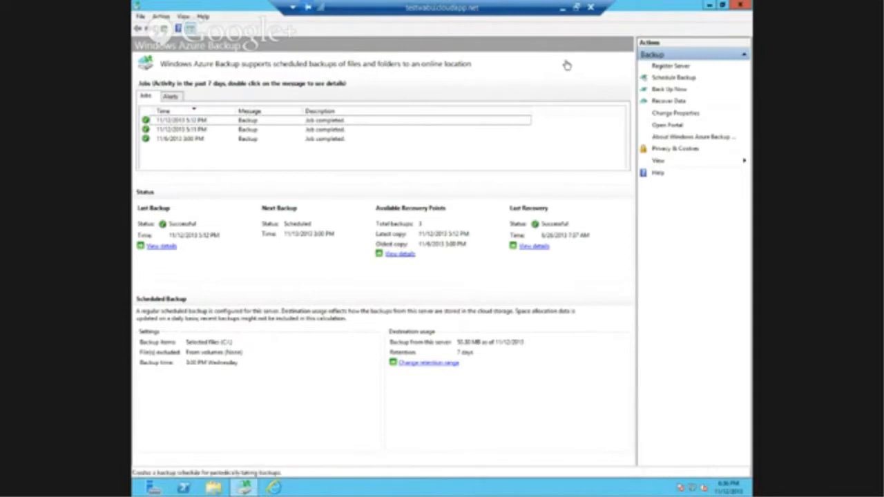
left_click(675, 77)
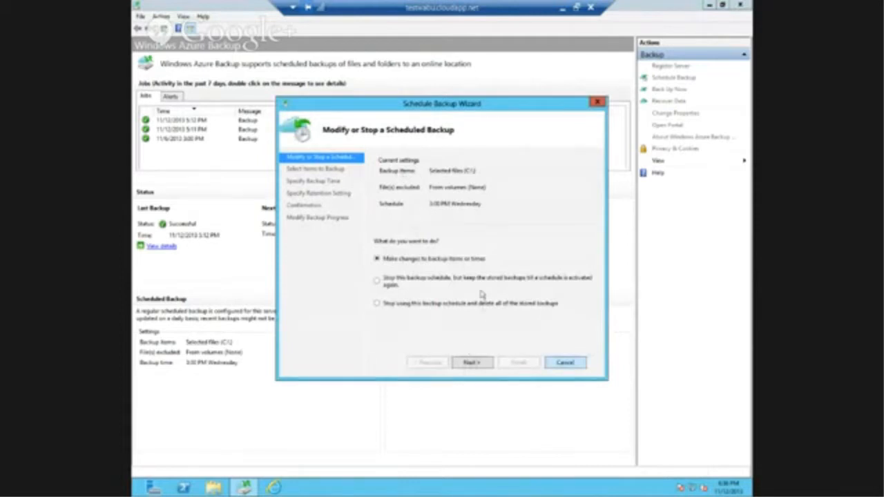
left_click(565, 363)
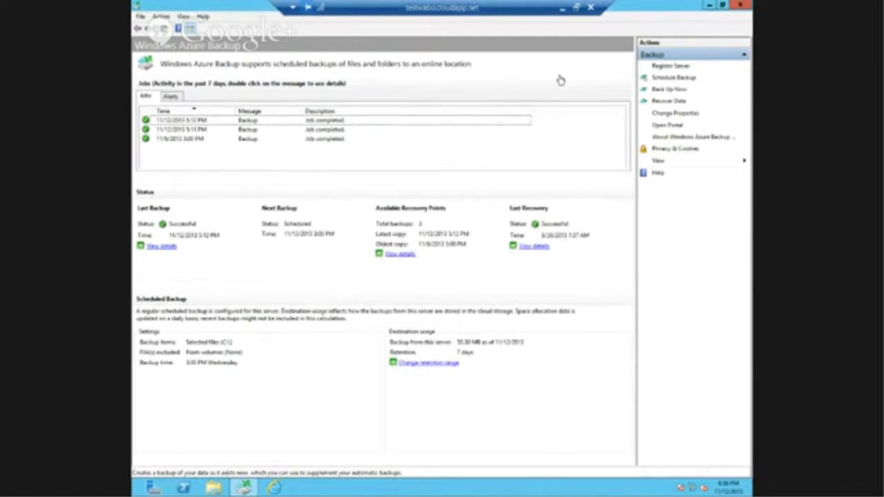
Restore the remote desktop session to a smaller window and place it over the portal, just below the protected items list.
double_click(490, 12)
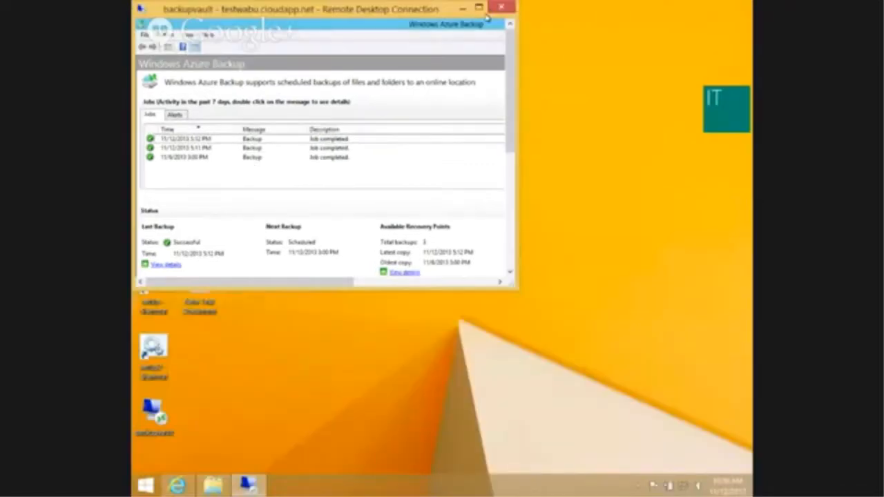
left_click_drag(364, 12, 423, 40)
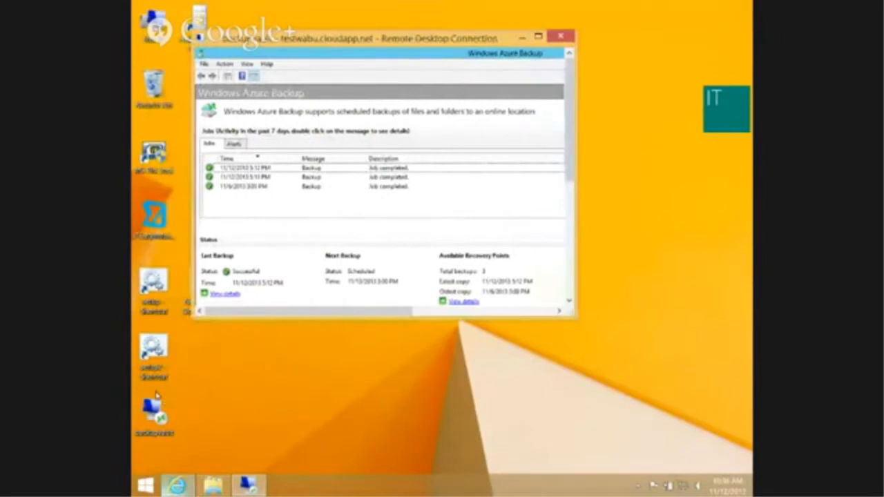
mouse_move(177, 486)
left_click(205, 355)
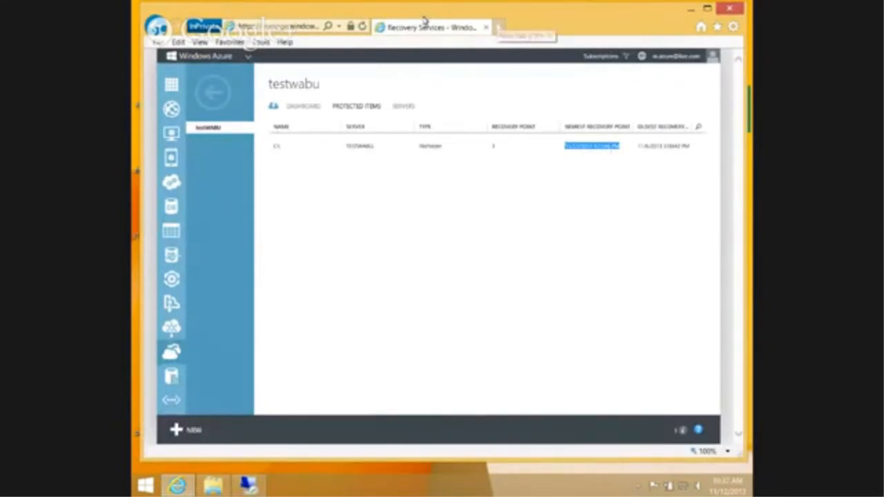
left_click(247, 486)
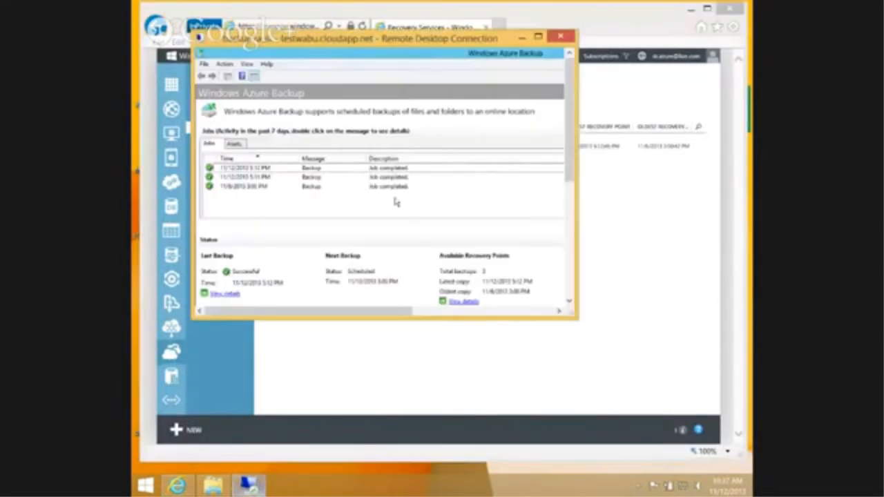
left_click_drag(394, 142, 434, 131)
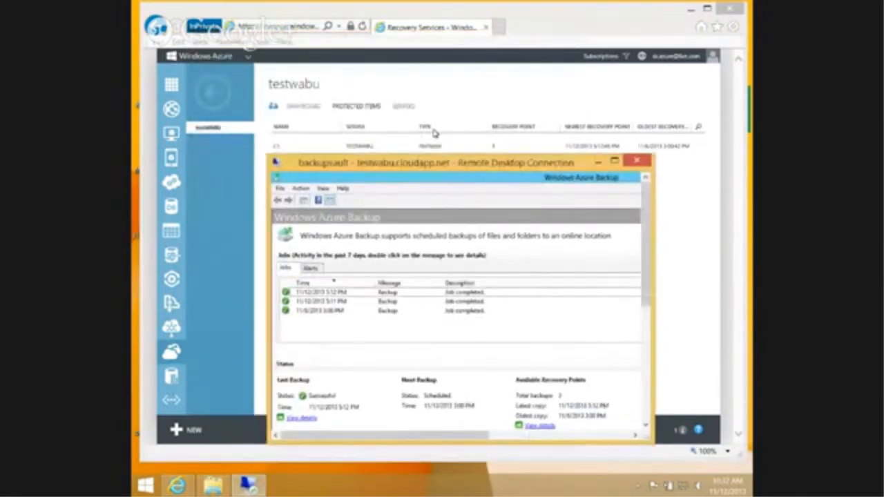
Run Back Up Now for C:\MyImportantBusinessData on the remote server and close the wizard when the job has completed.
left_click_drag(465, 436, 651, 430)
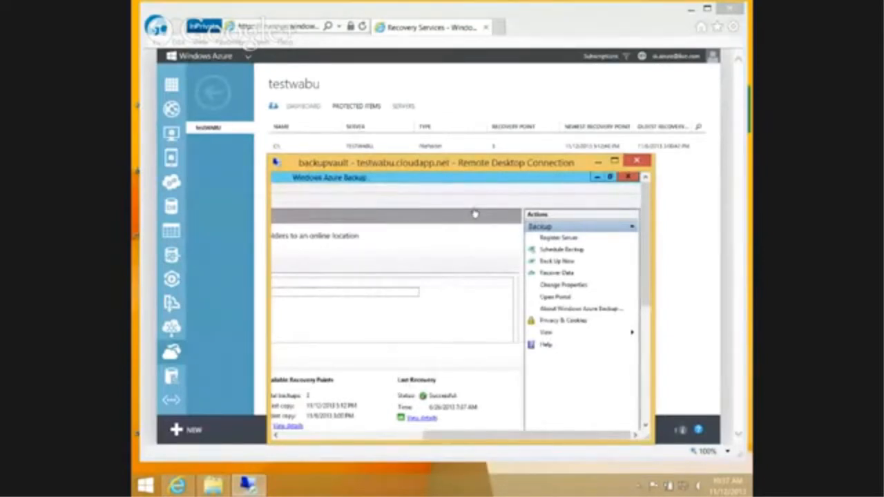
left_click(558, 261)
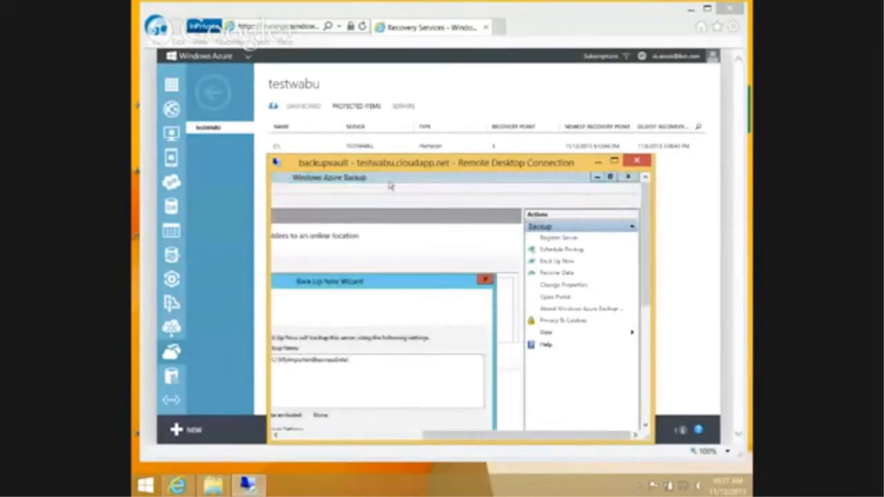
left_click_drag(522, 435, 407, 439)
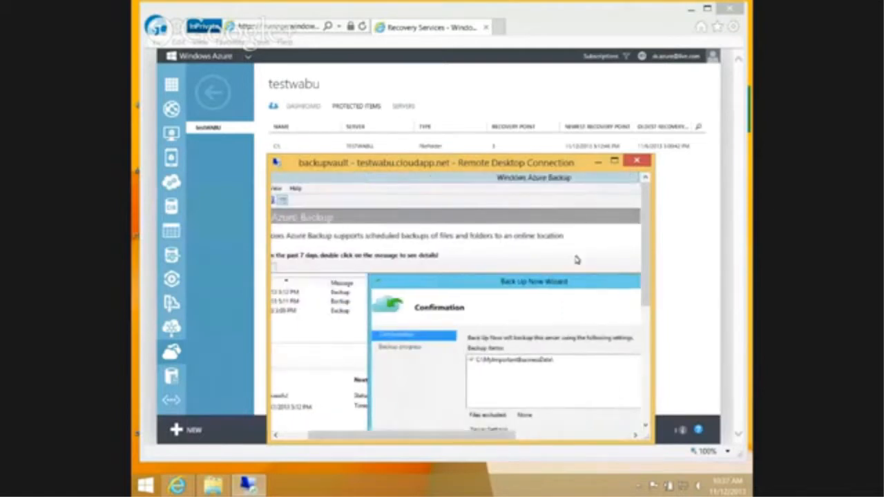
scroll(415, 353, "down", 4)
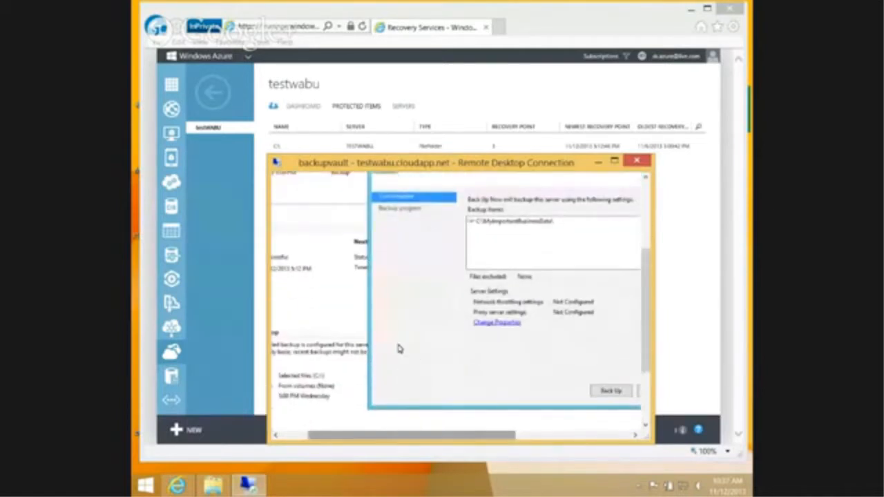
mouse_move(467, 436)
left_mouse_down()
mouse_move(531, 440)
mouse_move(516, 436)
left_mouse_up()
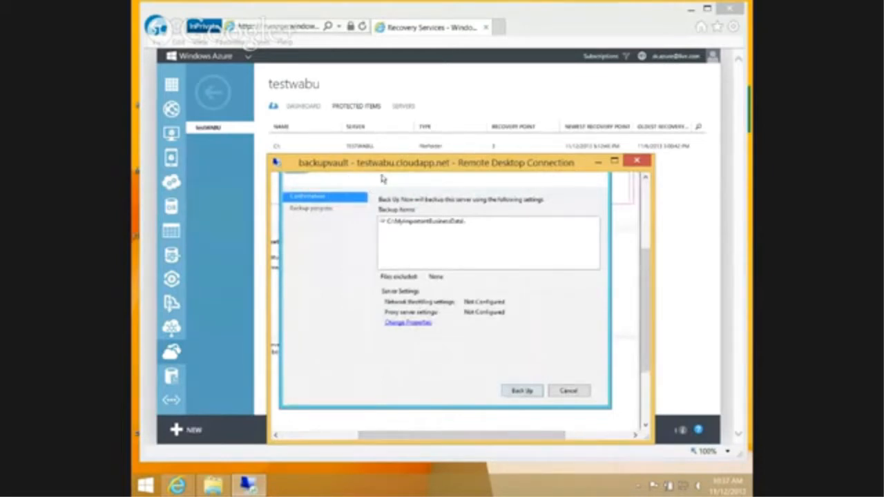
left_click(522, 391)
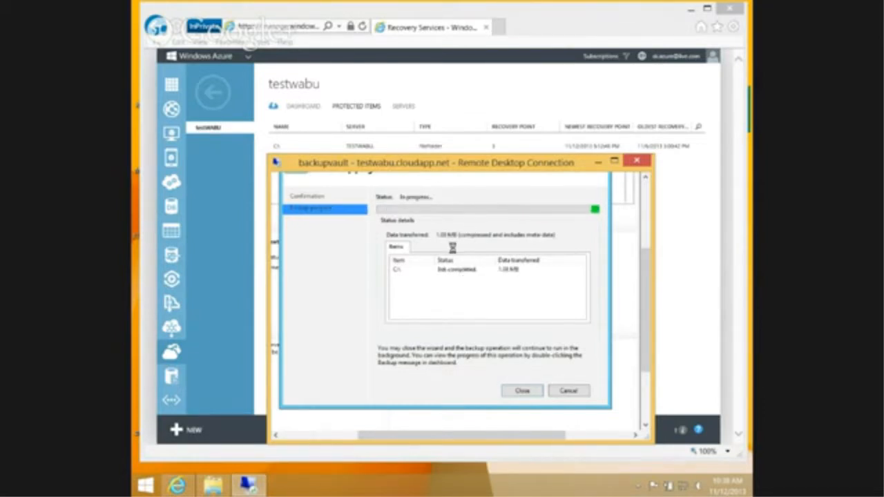
key("Return")
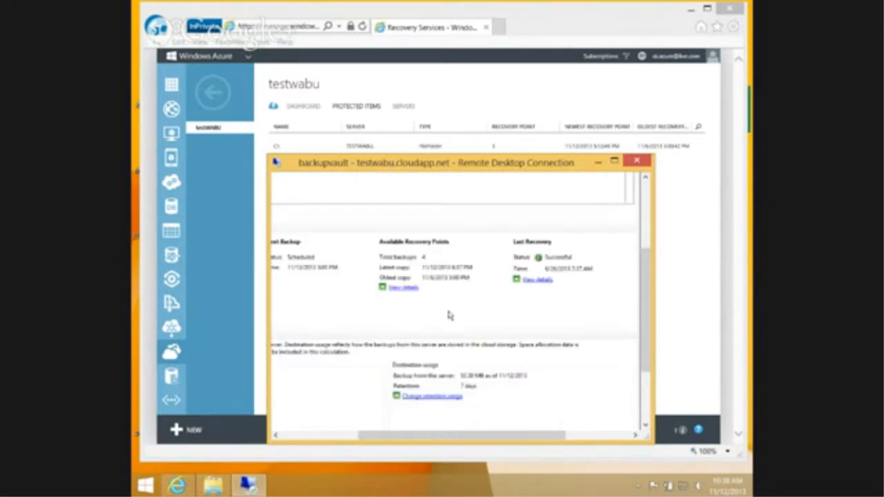
Return to the portal, refresh the testwabu vault's protected items and highlight the newest recovery point of the C:\ item.
left_click(503, 146)
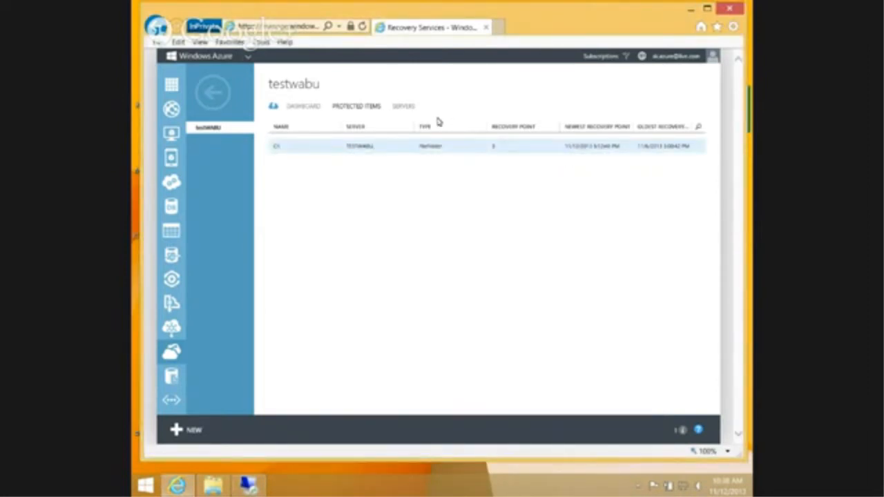
key("F5")
left_click_drag(580, 146, 613, 146)
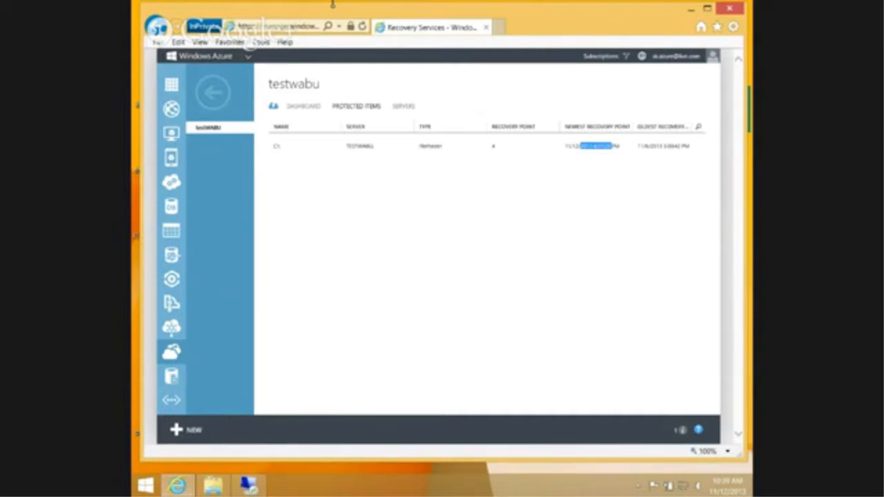
Switch the portal's directory filter to the Microsoft directory and close the subscriptions filter to show all items.
left_click(600, 56)
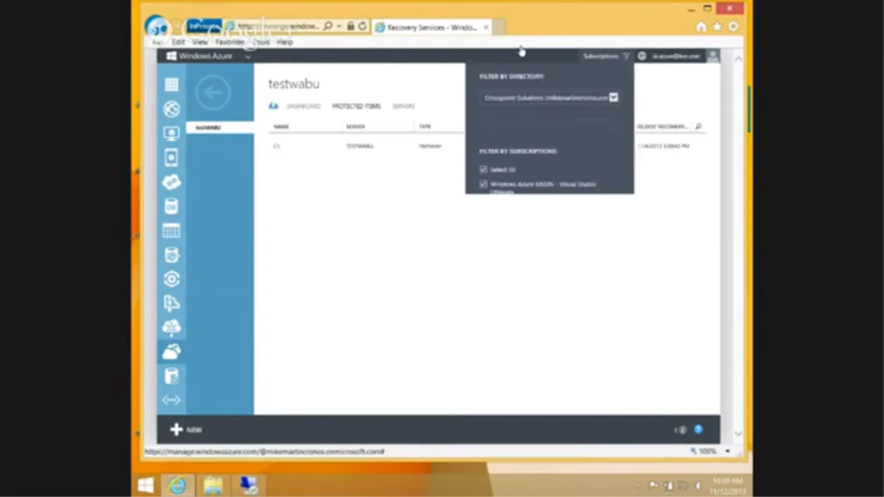
left_click(535, 103)
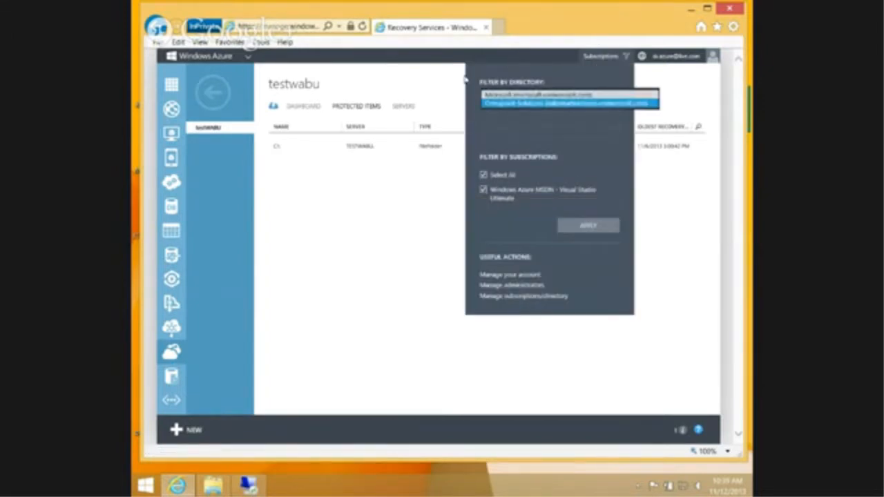
left_click(536, 93)
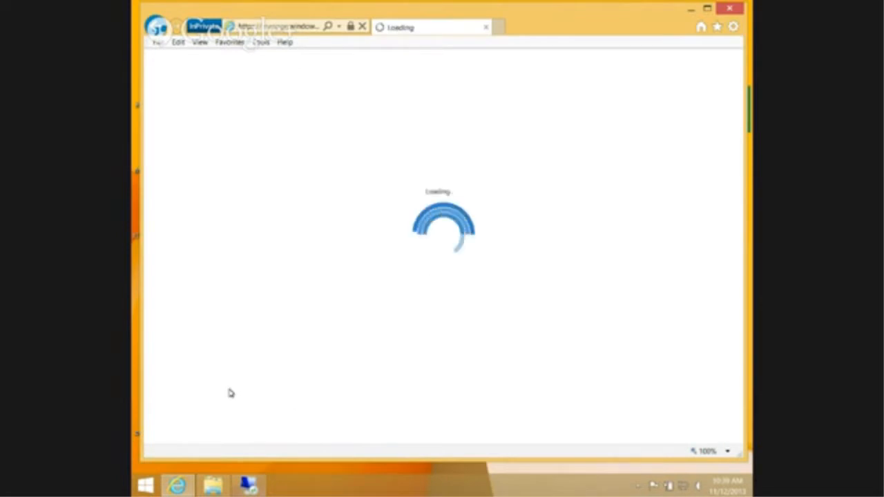
mouse_move(177, 486)
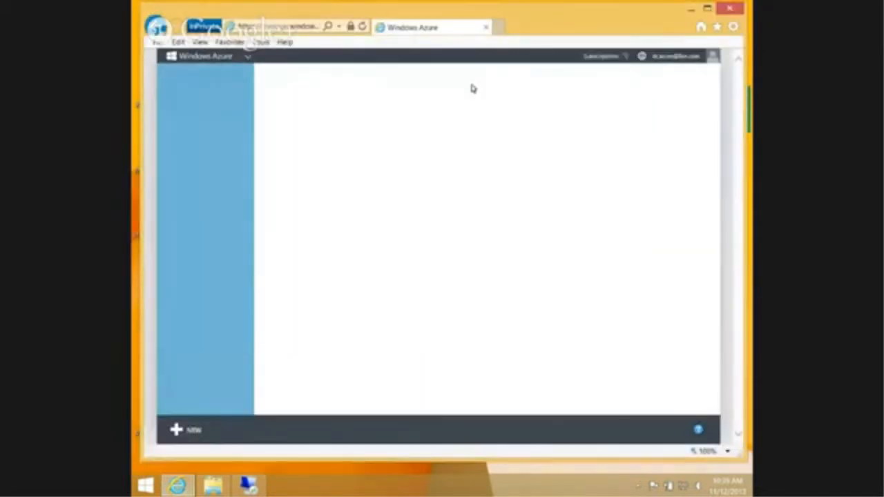
left_click(603, 56)
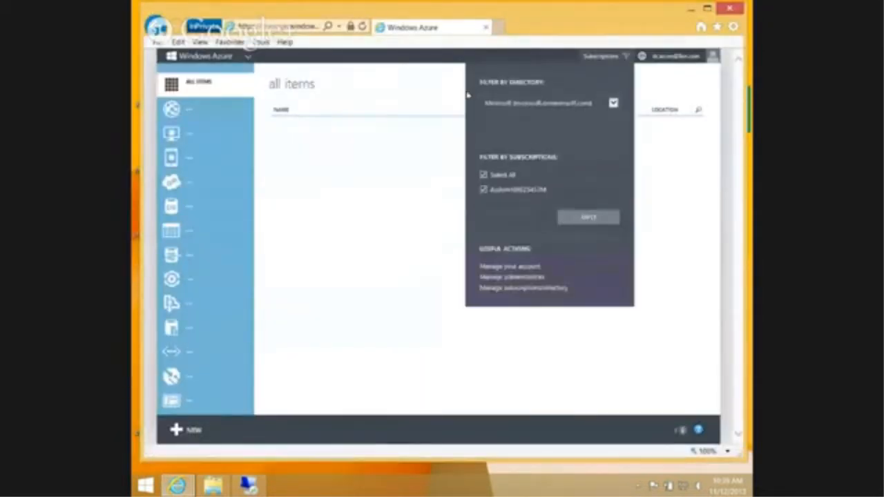
left_click(338, 83)
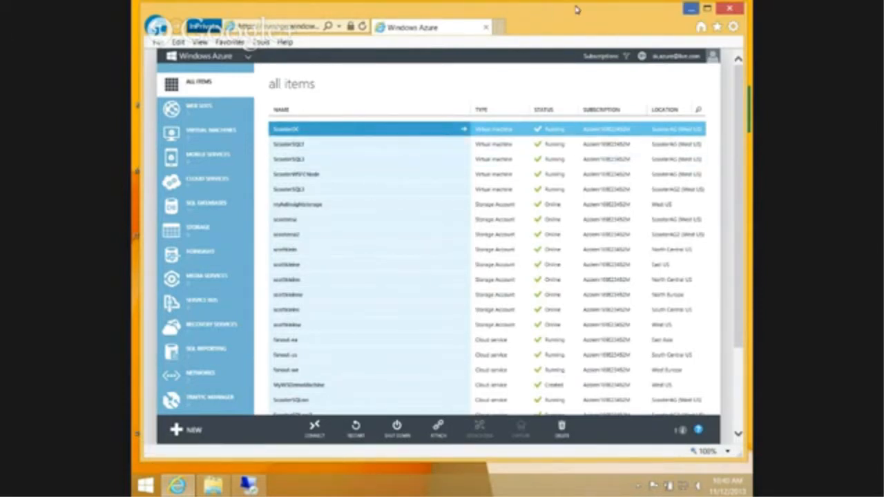
Minimize the portal and the remote server's backup console, and disconnect the testwabu remote desktop session.
left_click(690, 9)
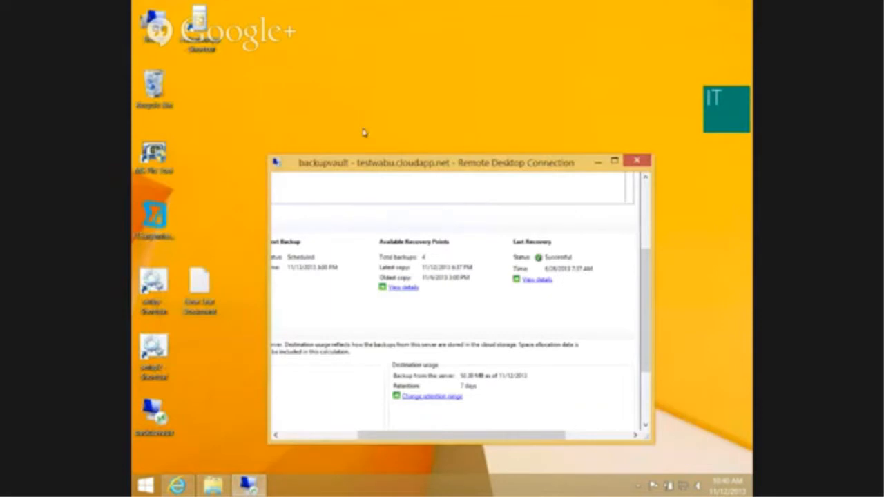
double_click(364, 162)
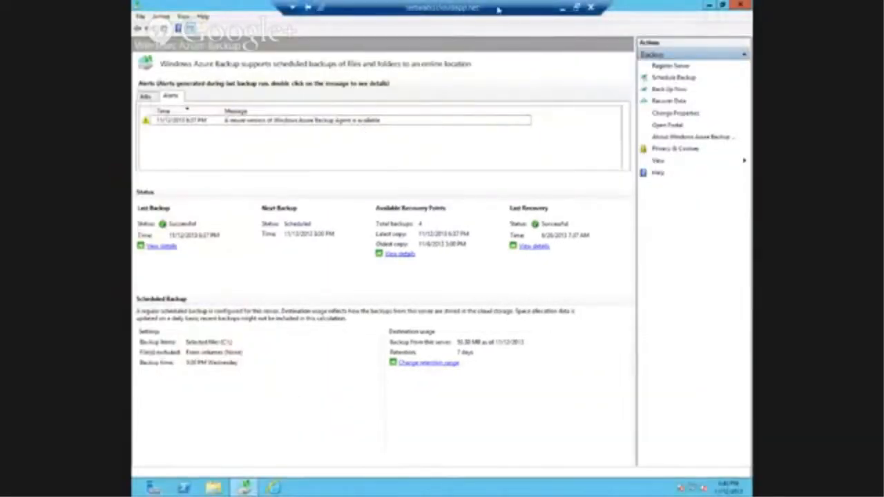
left_click(709, 5)
left_click(485, 77)
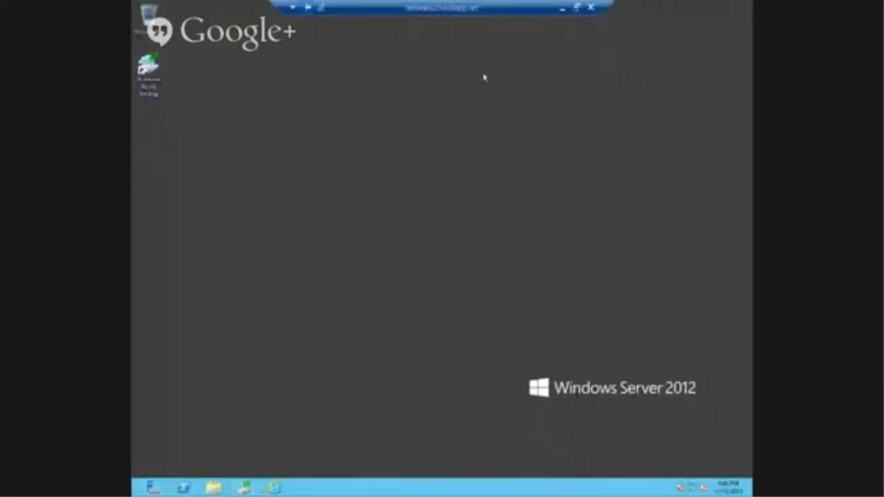
left_click(591, 7)
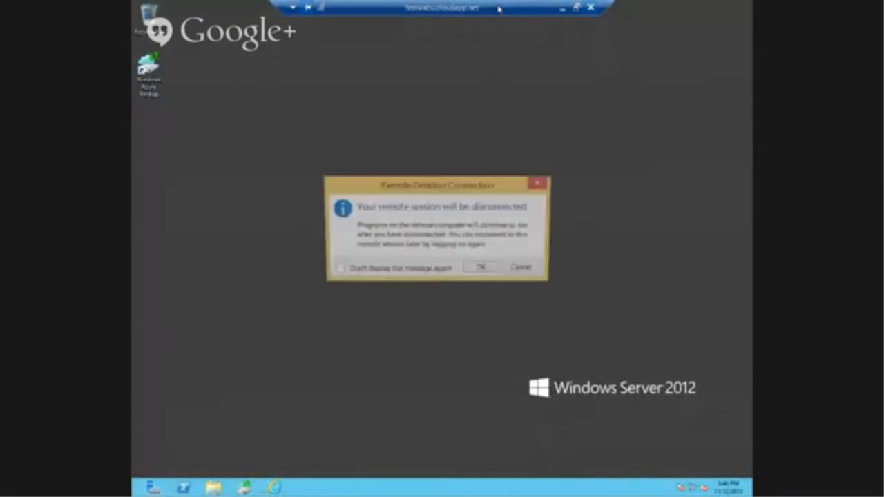
key("Return")
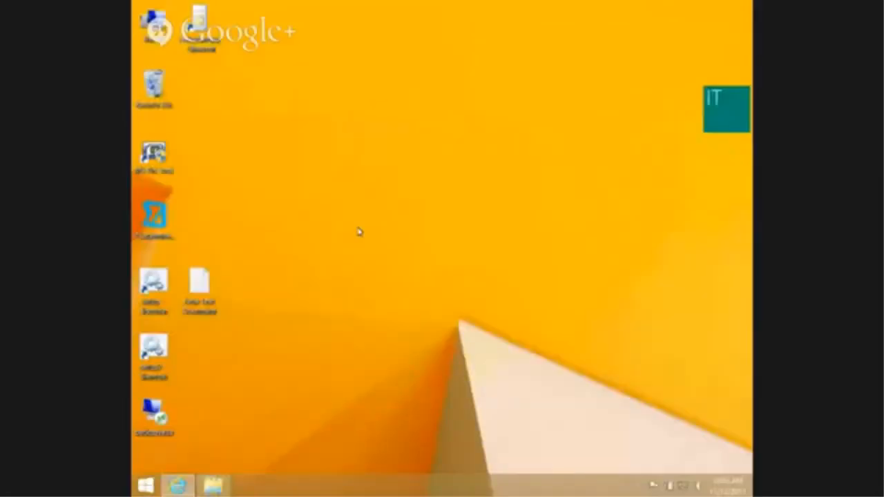
Delete the remote desktop connection shortcut from the local desktop.
right_click(160, 414)
left_click(194, 382)
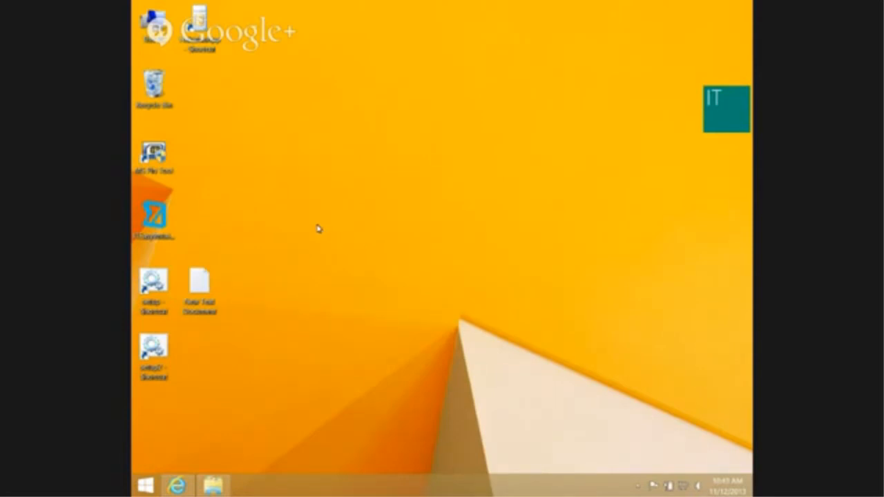
Return to the Windows Azure portal window and open the mobile services list.
key("super")
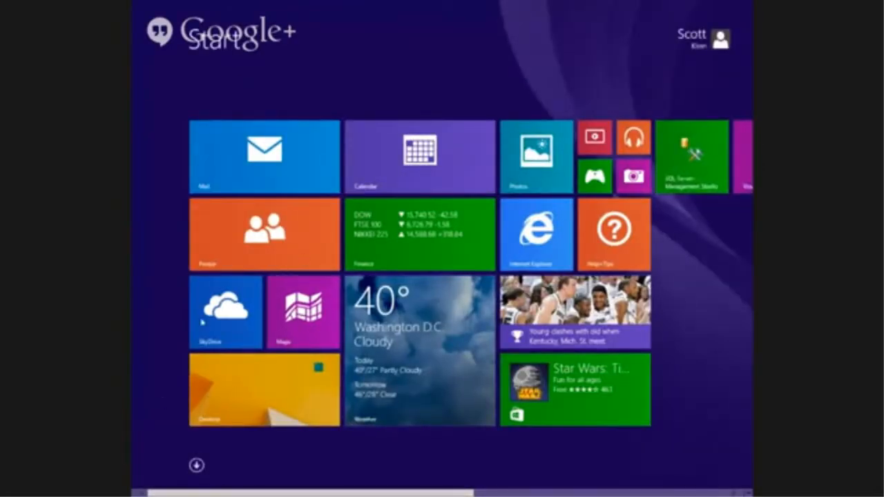
key("super")
mouse_move(178, 486)
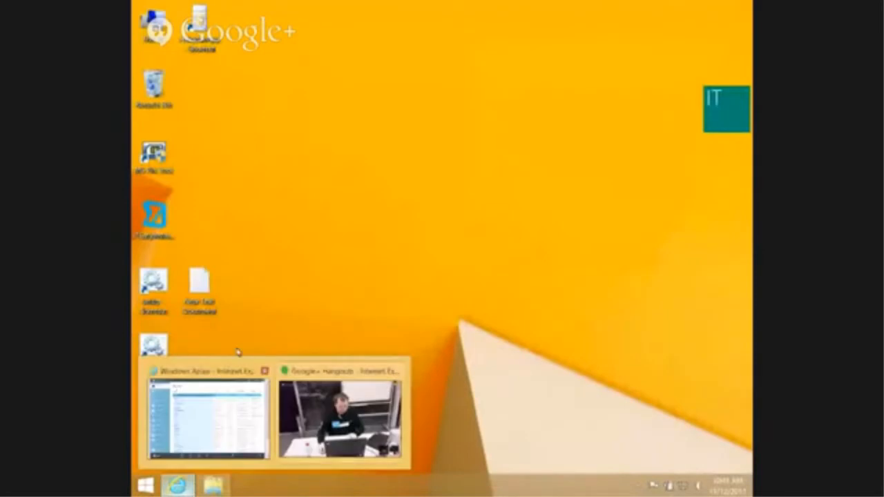
left_click(228, 362)
left_click(218, 163)
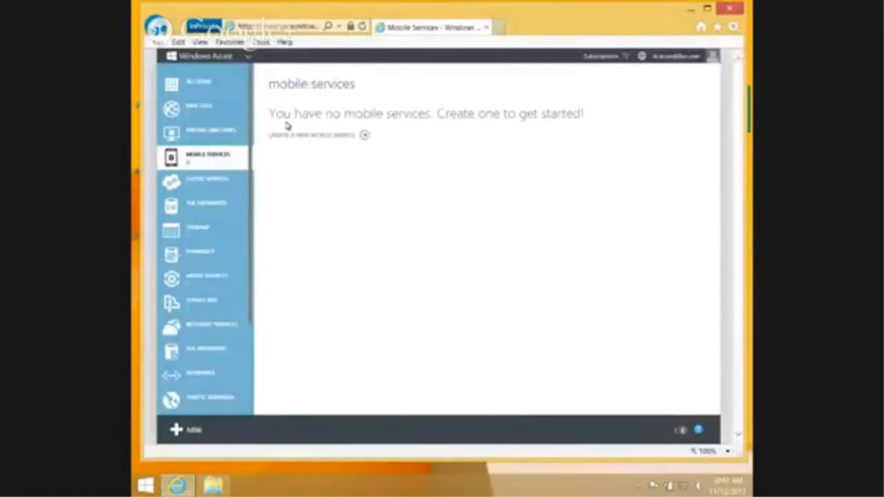
Begin creating a new mobile service with the URL BelgiumAZUG.
left_click(304, 135)
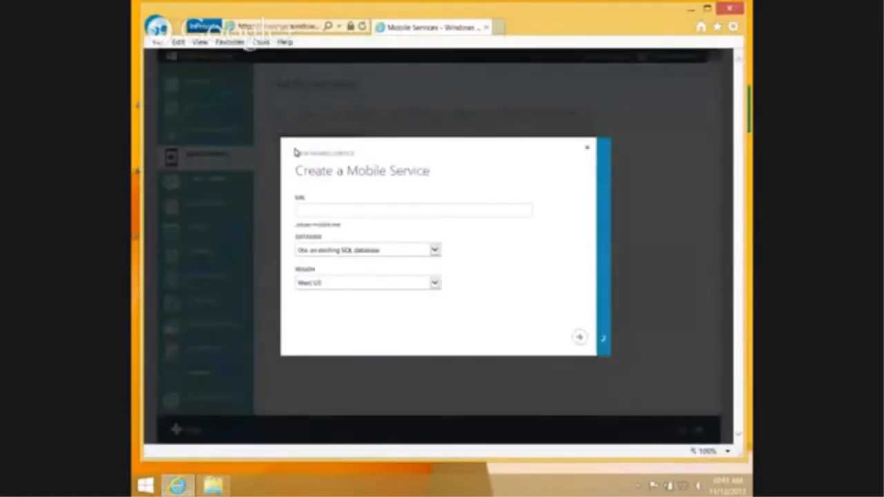
type("Ex")
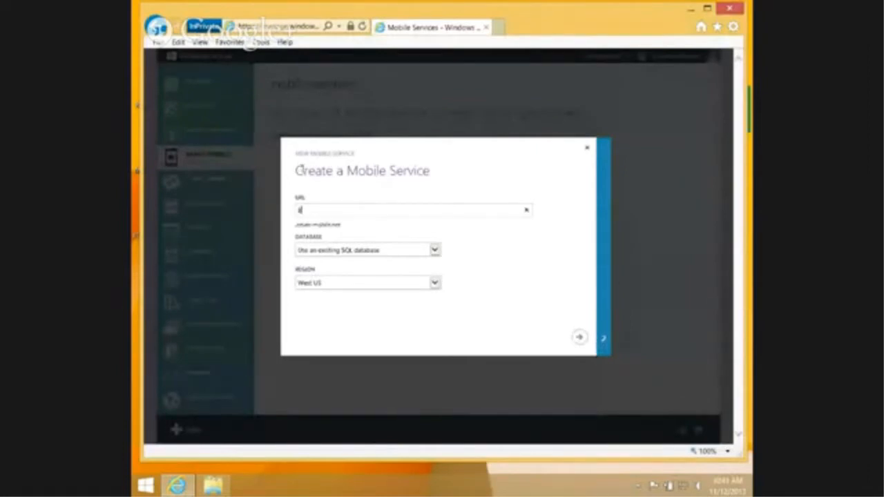
type("lgium022")
key("BackSpace")
type("UG")
key("Tab")
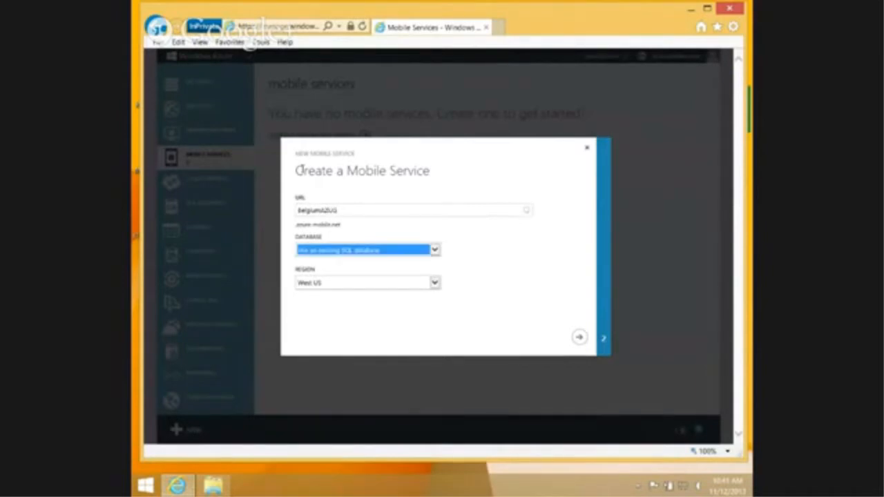
Choose a free 20 MB SQL database and the West US region for the mobile service, and continue to its database settings.
key("alt+Down")
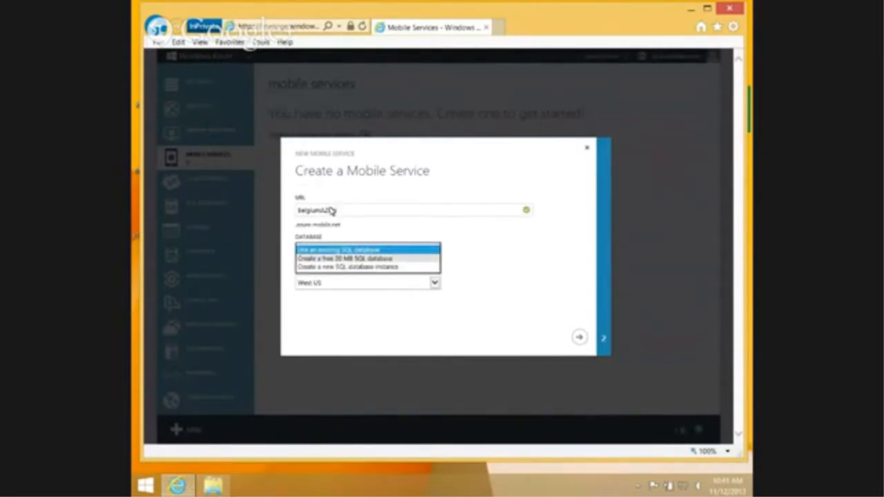
key("Down")
key("Return")
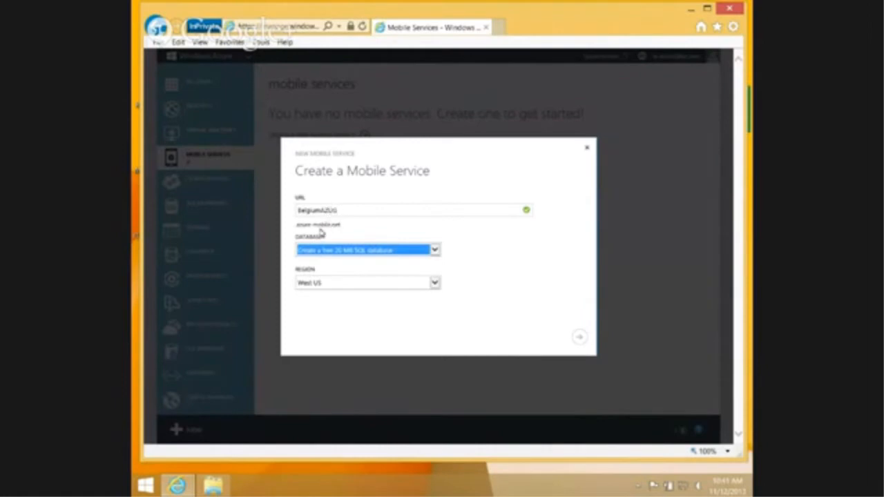
key("Tab")
key("alt+Down")
left_click(369, 283)
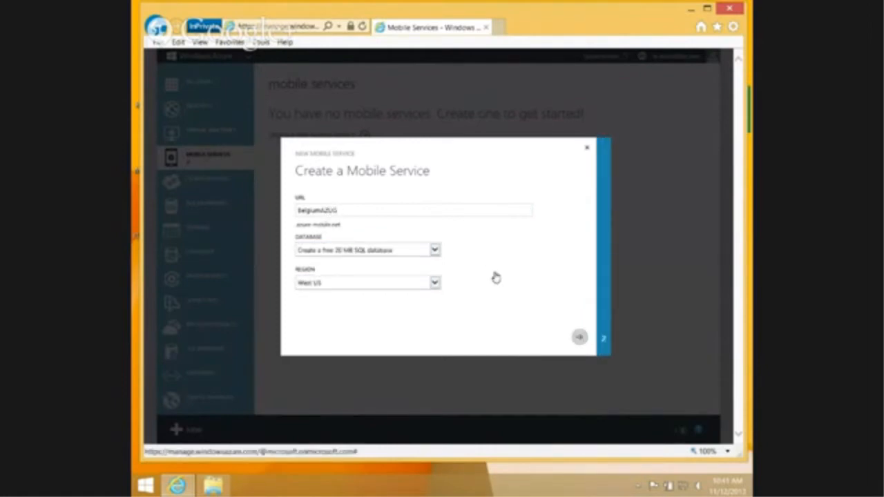
left_click(580, 337)
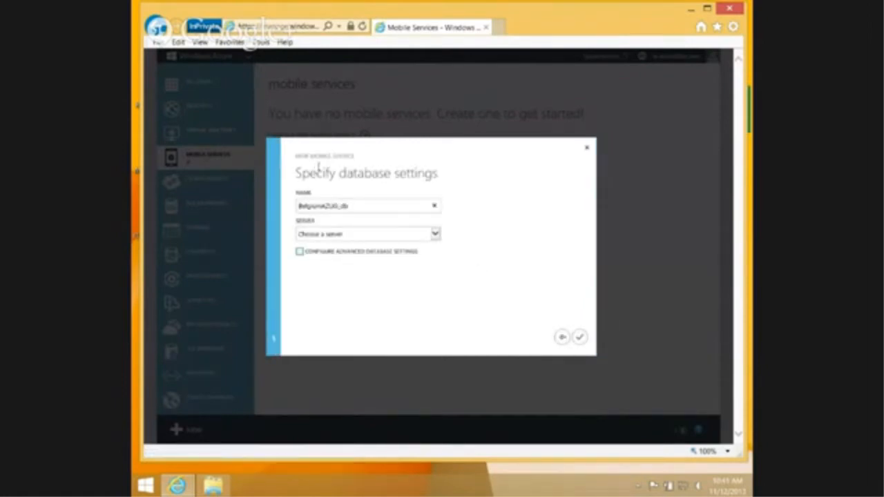
Select the existing West US server for the BelgiumAZUG_db database, and cancel the mobile service creation at the login password.
key("Tab")
key("alt+Down")
key("Down")
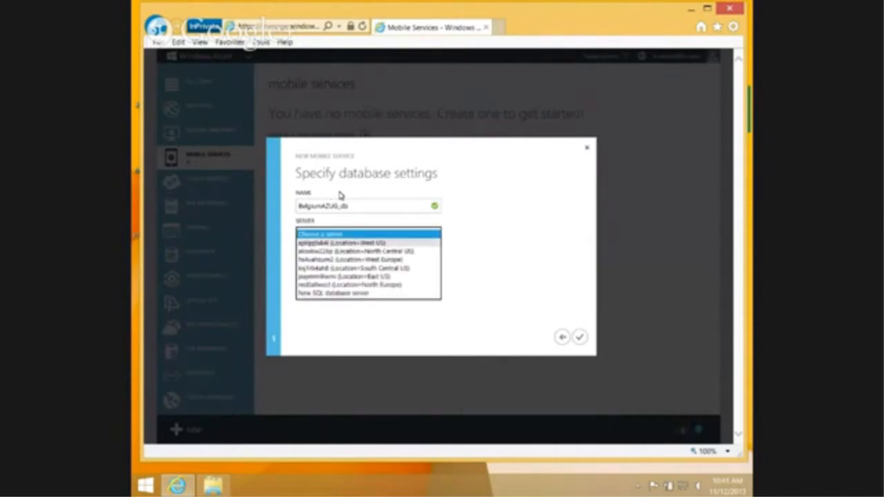
key("Return")
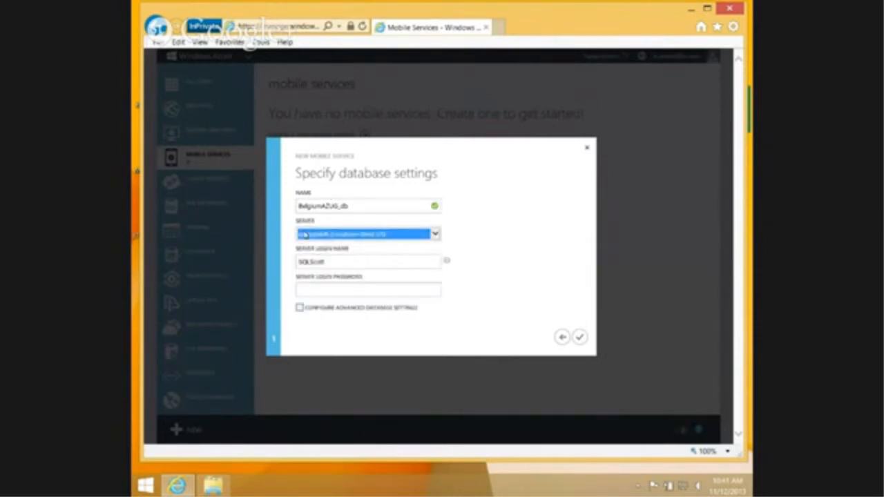
key("Tab")
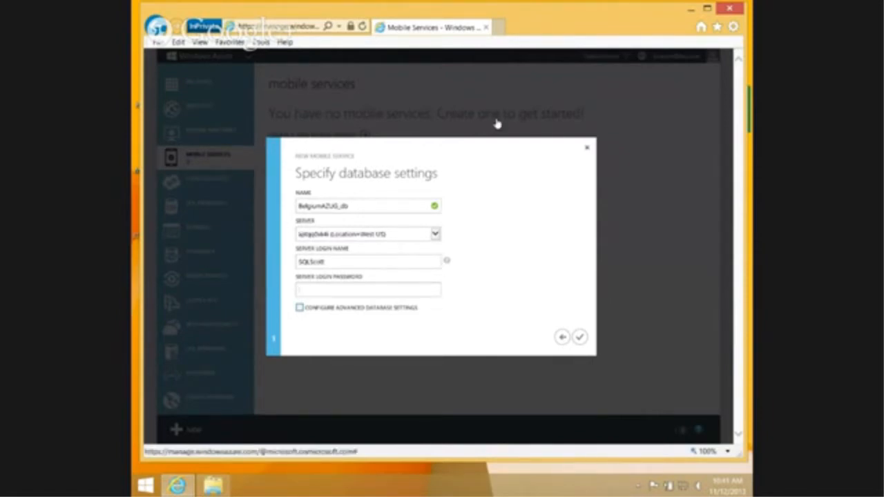
left_click(587, 147)
Open the dashboard of the West US SQL database server and reset its administrator password, entering and confirming the new password.
left_click(188, 204)
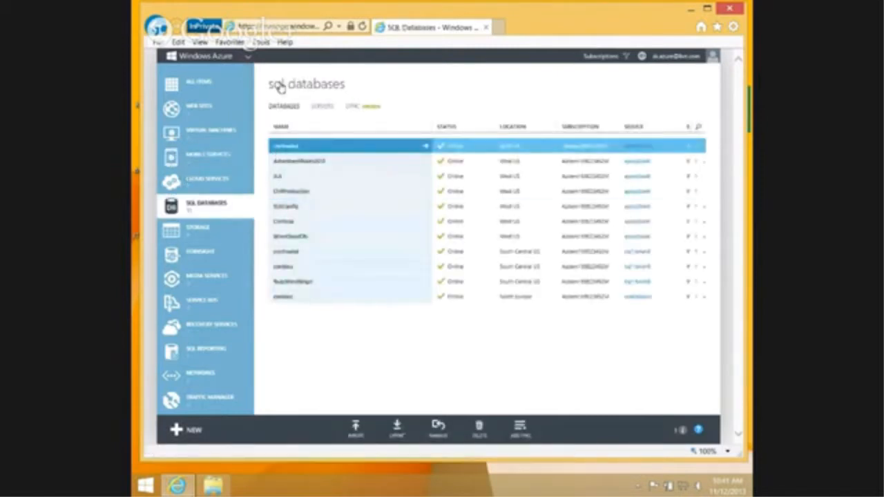
left_click(322, 106)
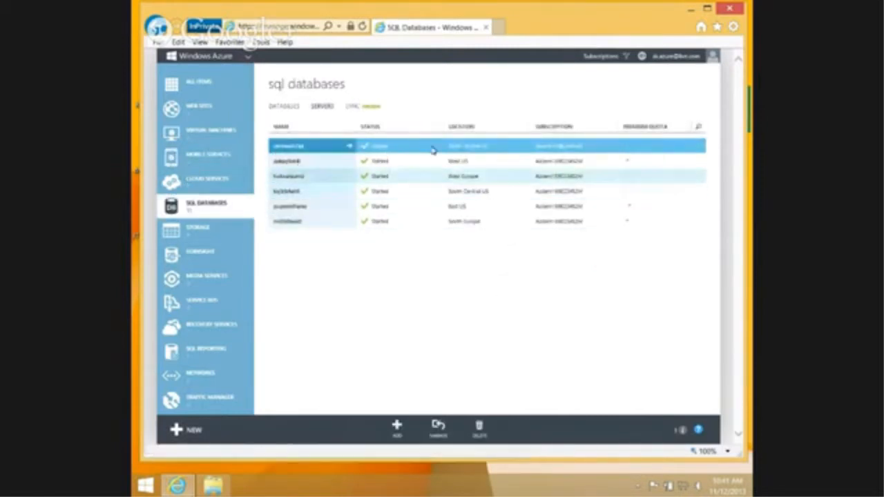
left_click(276, 133)
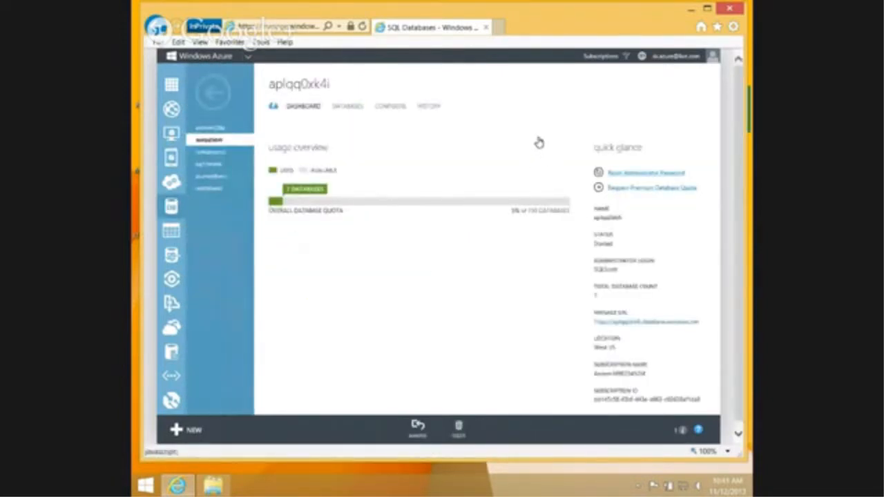
type("*********")
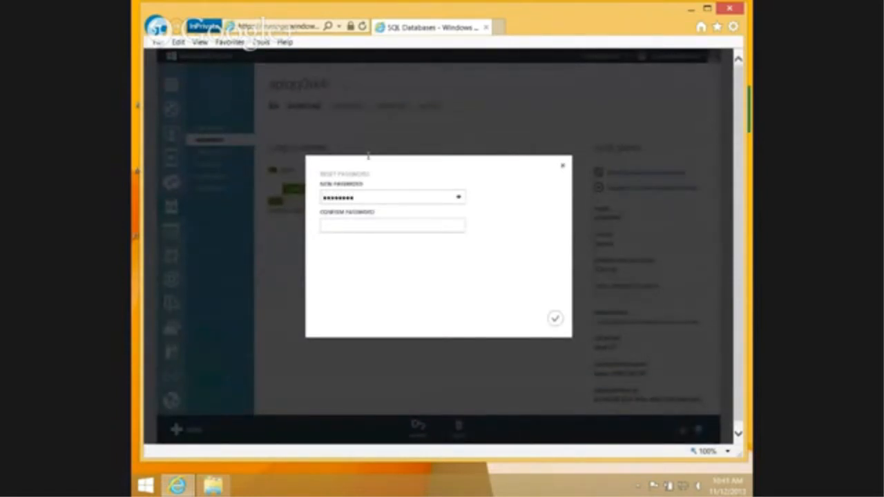
key("Tab")
type("*********")
key("Return")
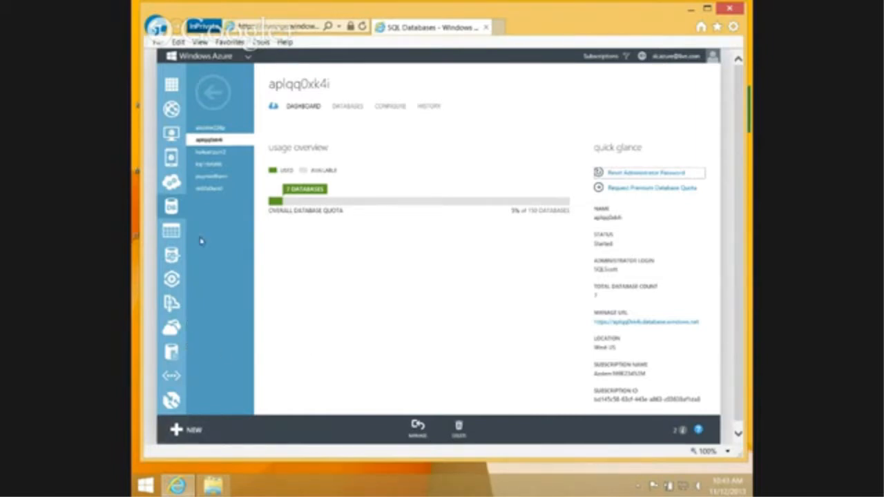
Leave the SQL server dashboard, view the HDInsight clusters, and open the ScooterDC virtual machine's dashboard.
left_click(203, 83)
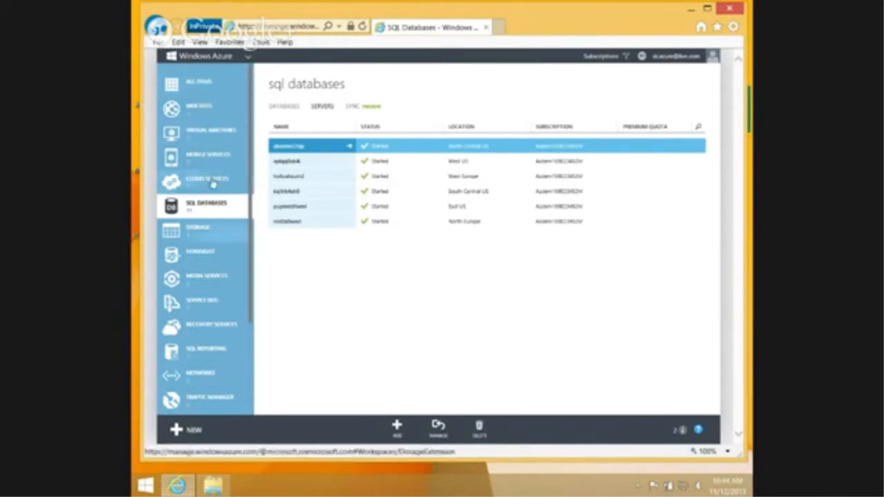
left_click(200, 253)
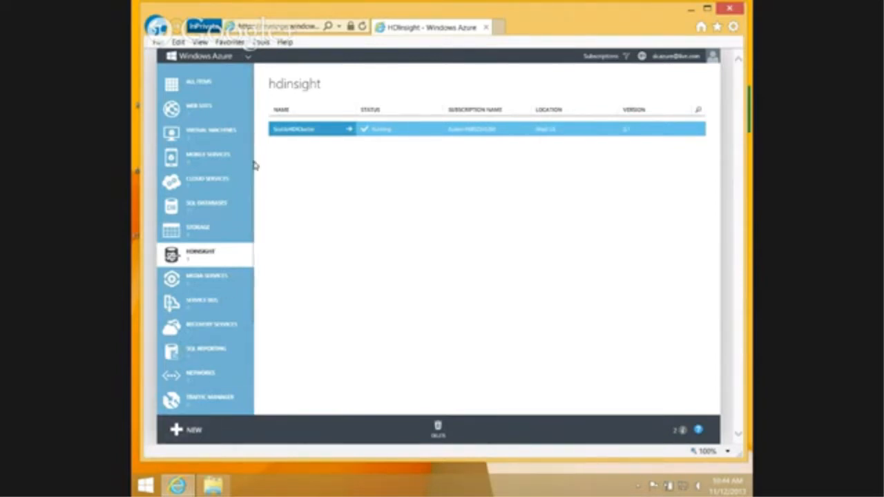
left_click(196, 124)
left_click(286, 145)
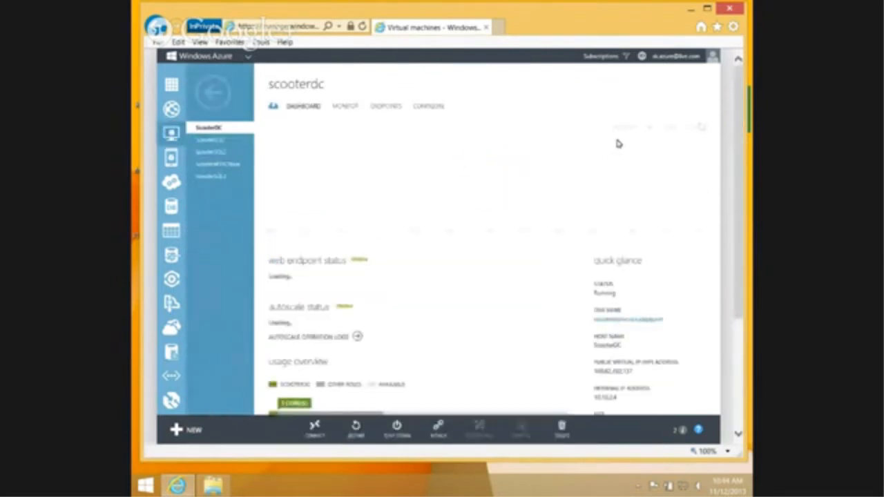
Review the usage overview on the ScooterDC virtual machine's dashboard and return to the virtual machines list.
scroll(615, 168, "down", 2)
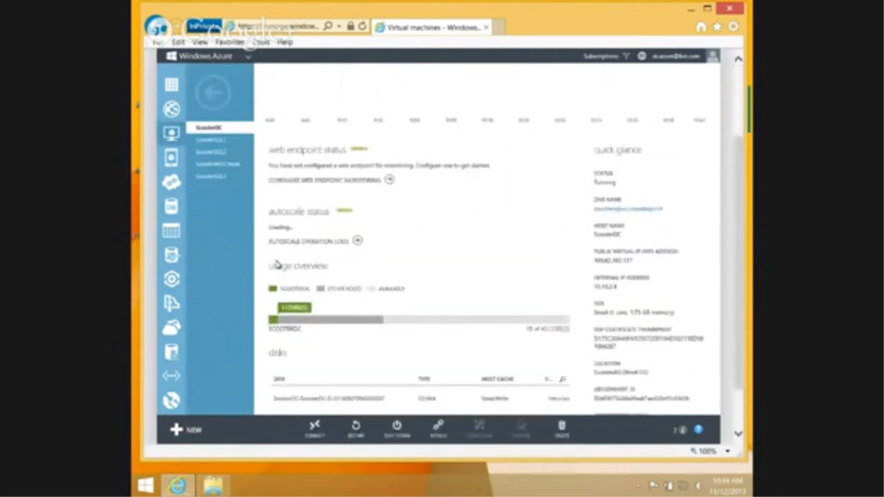
scroll(618, 180, "down", 3)
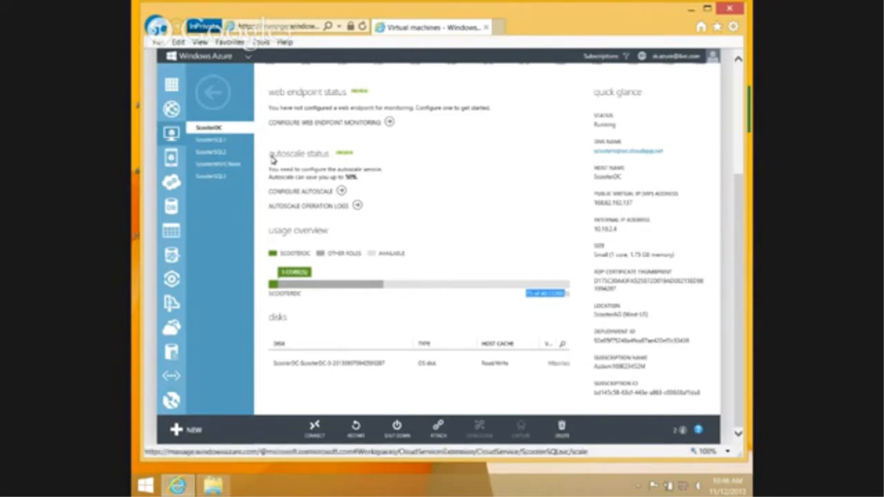
left_click(206, 77)
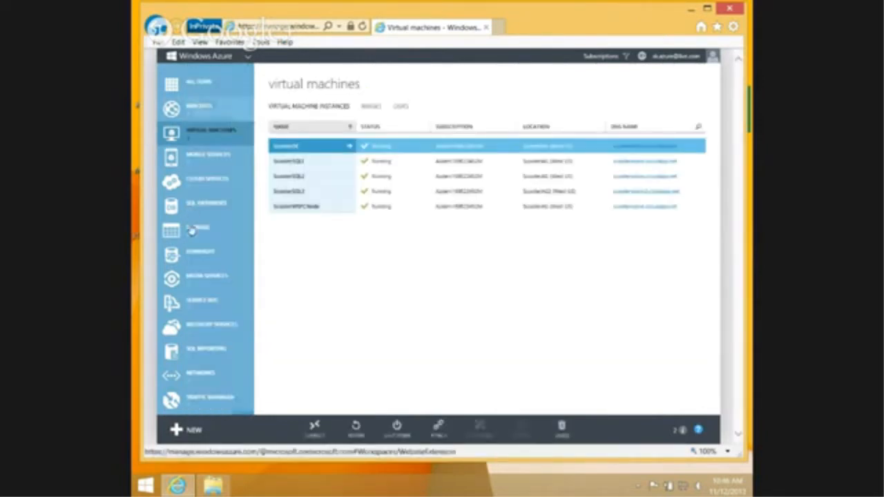
Open the ScottsHDICluster dashboard from the HDInsight clusters and highlight its share of the HDInsight cores.
left_click(200, 254)
left_click(293, 130)
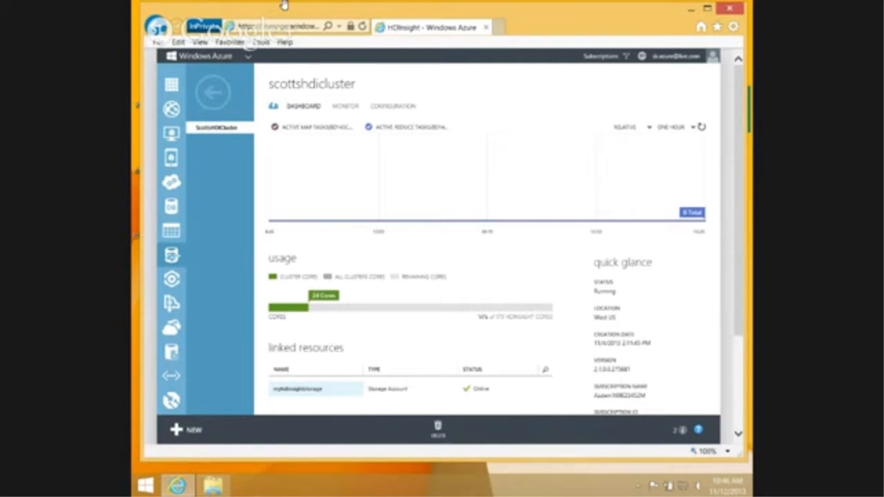
left_click_drag(436, 252, 506, 257)
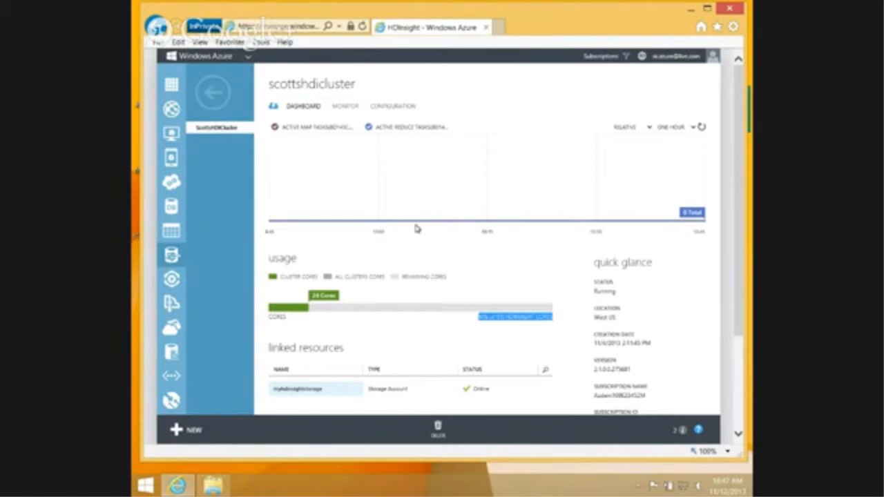
left_click(181, 429)
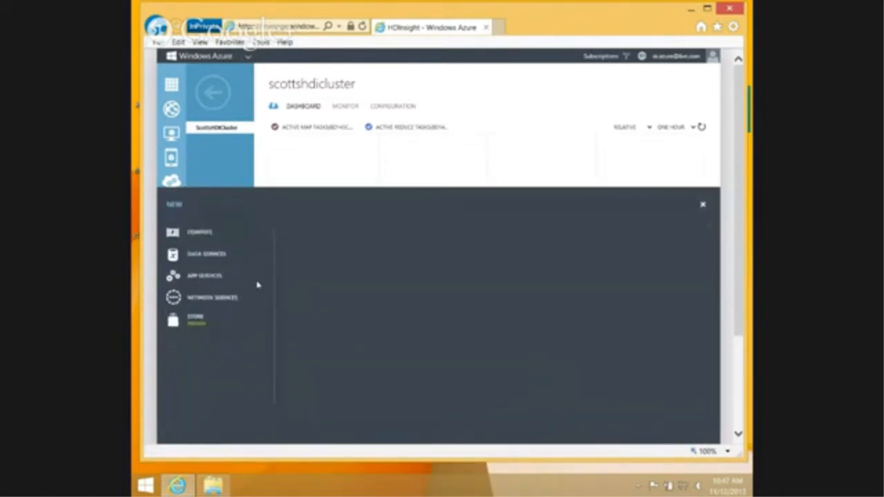
left_click(243, 253)
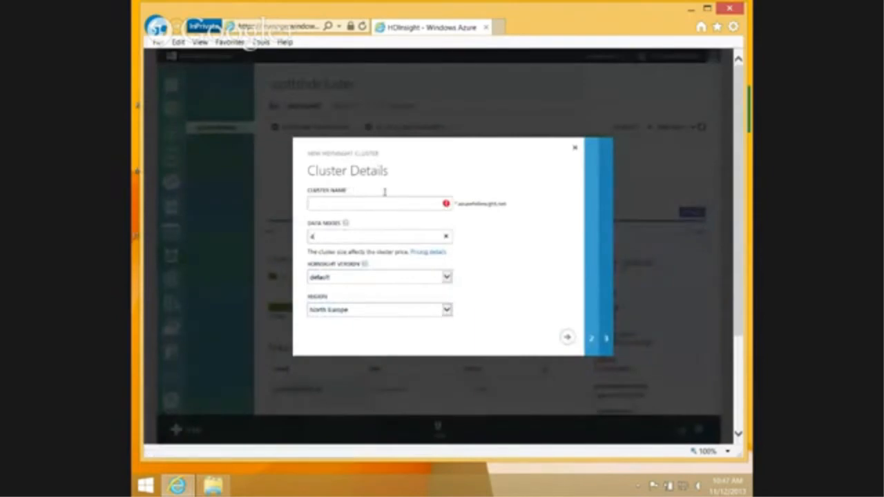
left_click(575, 148)
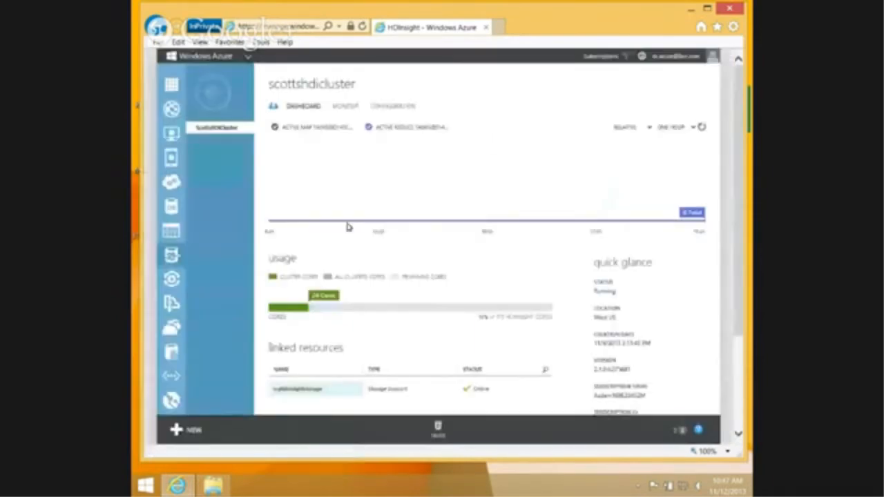
Show the cluster size options for quick-creating an HDInsight cluster, and dismiss the form without creating one.
left_click(188, 430)
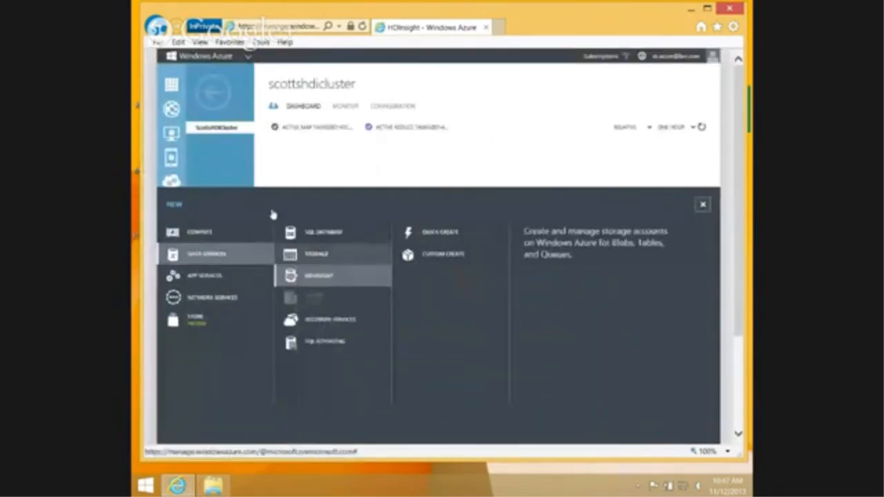
left_click(423, 233)
left_click(663, 278)
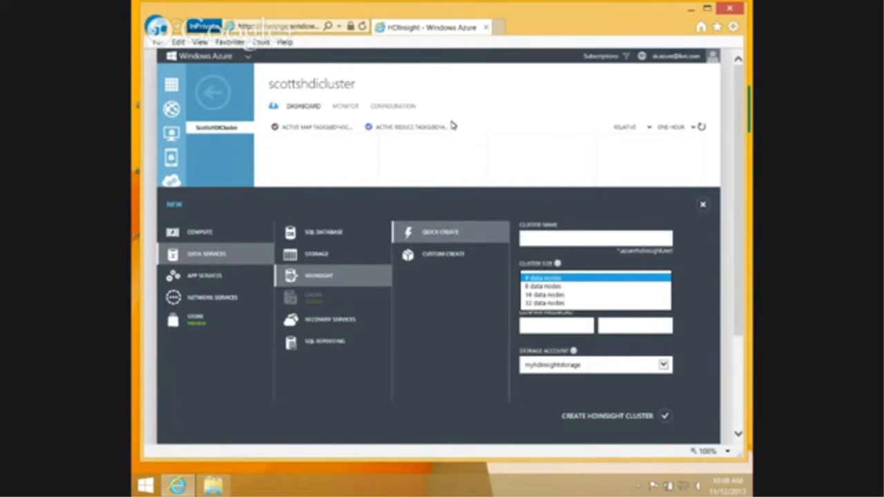
left_click(468, 82)
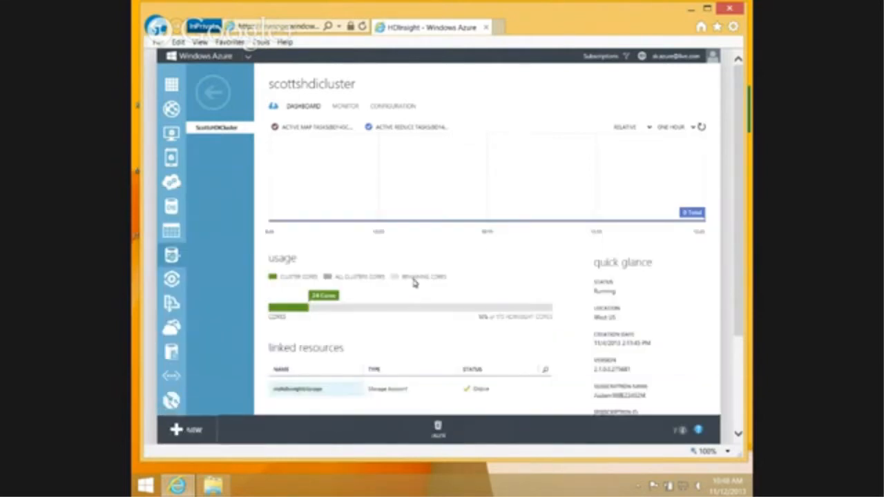
View the HDInsight cluster's monitoring and configuration pages, and return to its dashboard.
left_click(345, 105)
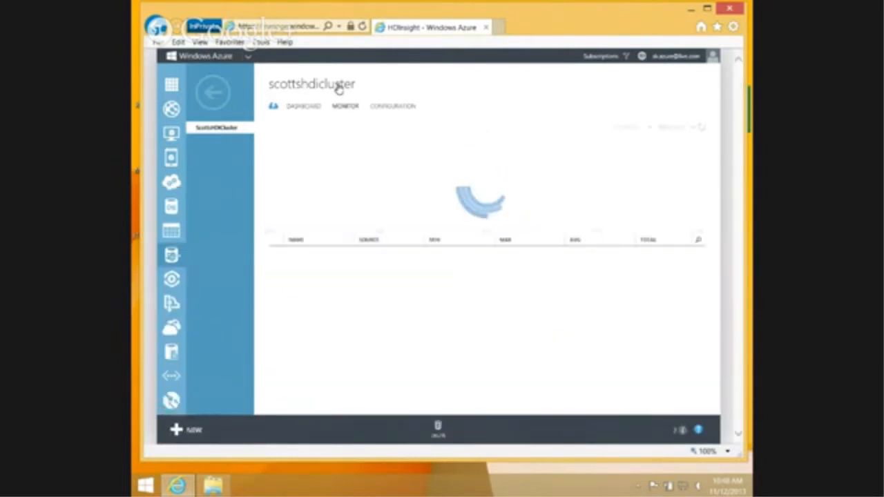
left_click(393, 105)
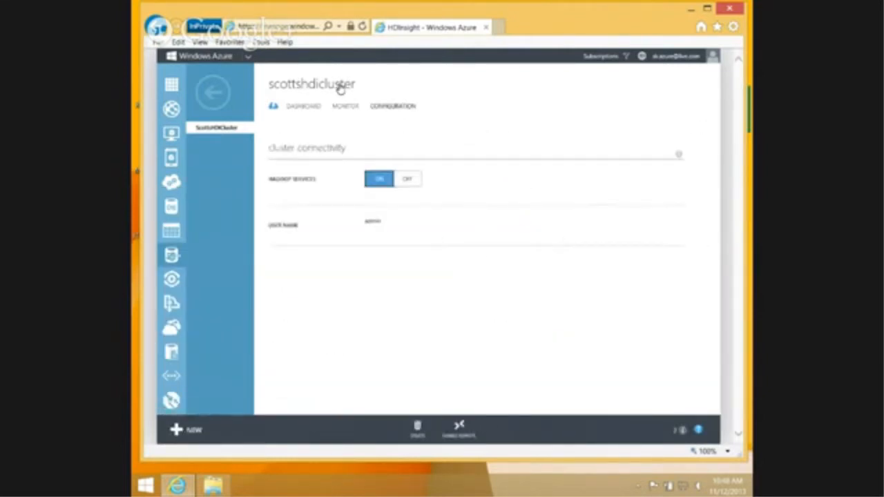
left_click(345, 106)
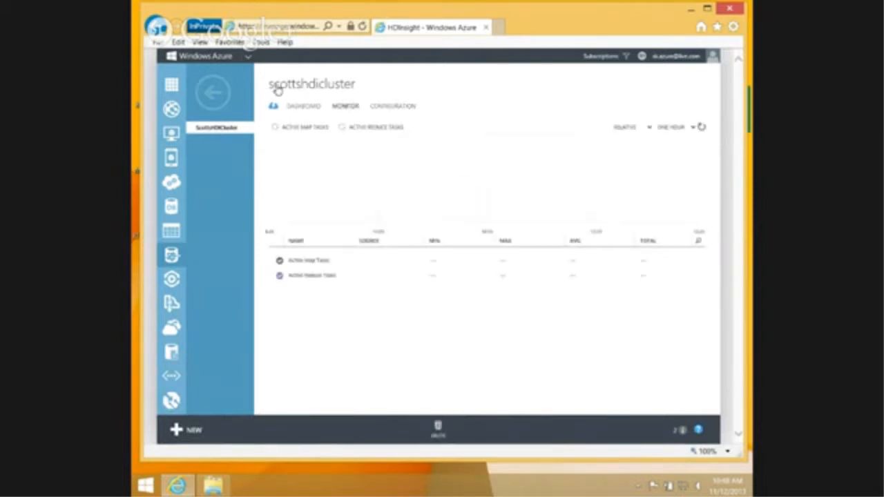
left_click(304, 106)
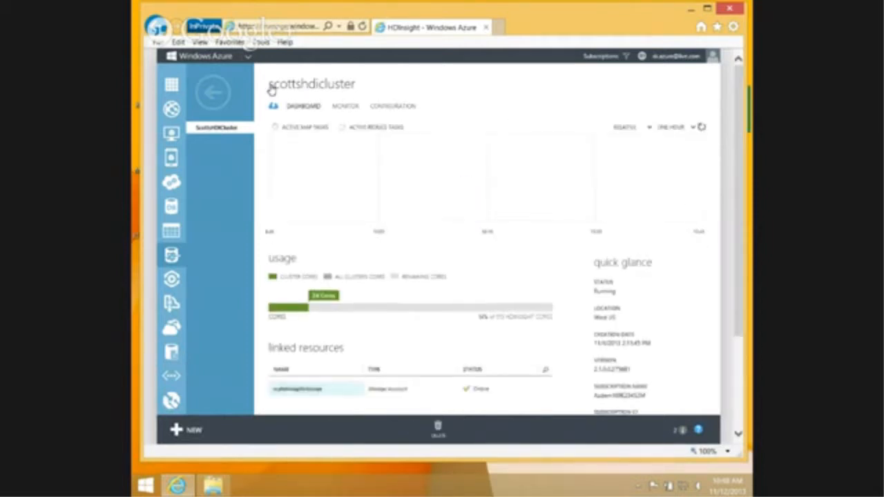
Review the quick glance details on the cluster's dashboard and highlight the data node count.
scroll(618, 199, "down", 3)
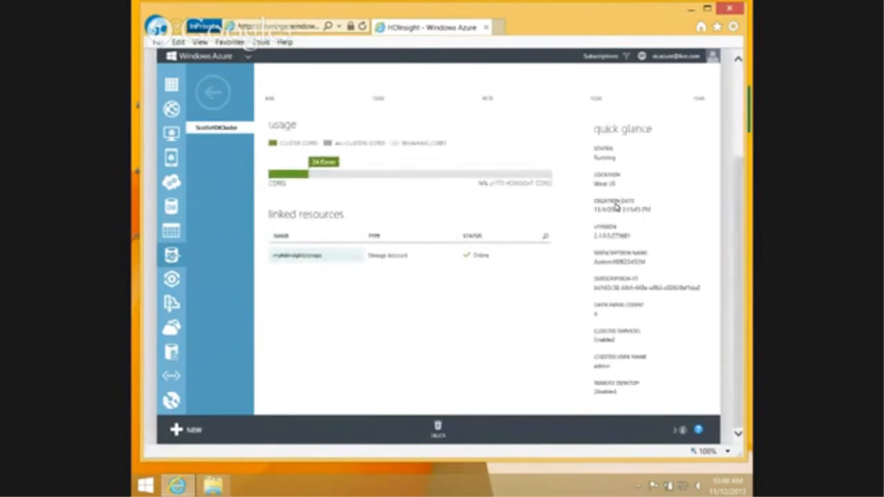
scroll(532, 258, "up", 3)
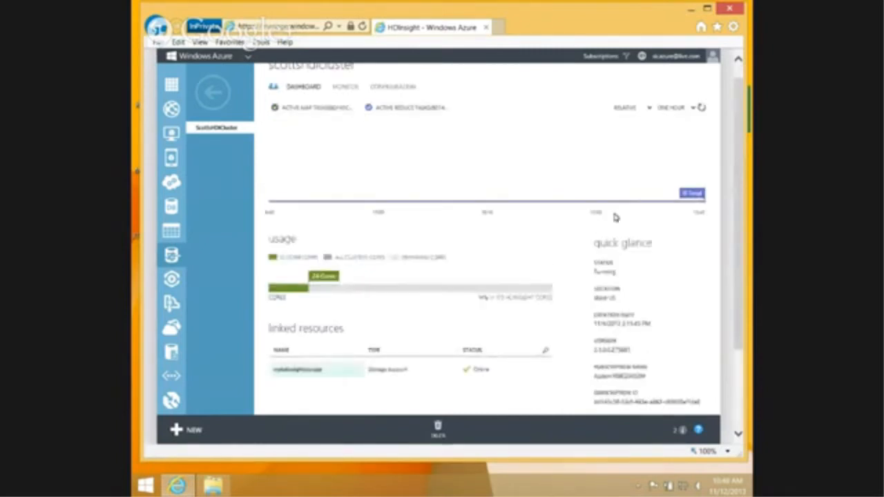
scroll(615, 217, "down", 3)
left_click_drag(595, 305, 600, 315)
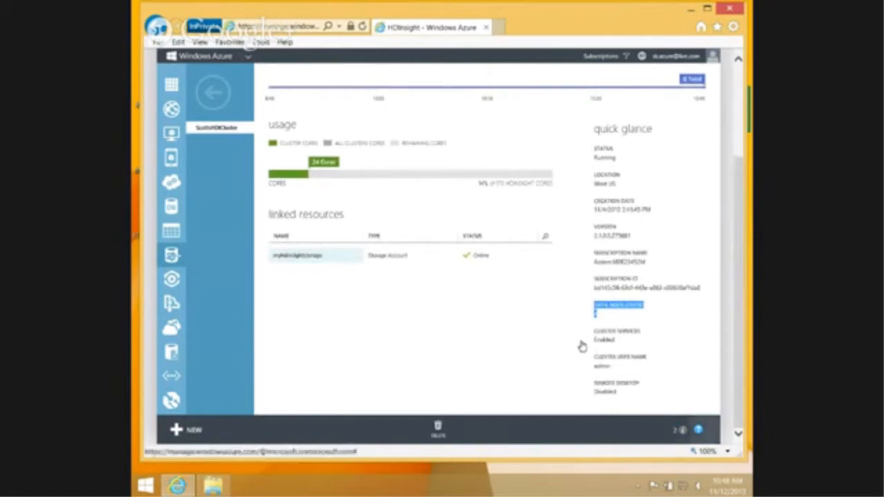
Open the help for the HDInsight dashboard and highlight the usage text on the cores each head node consumes.
left_click(698, 430)
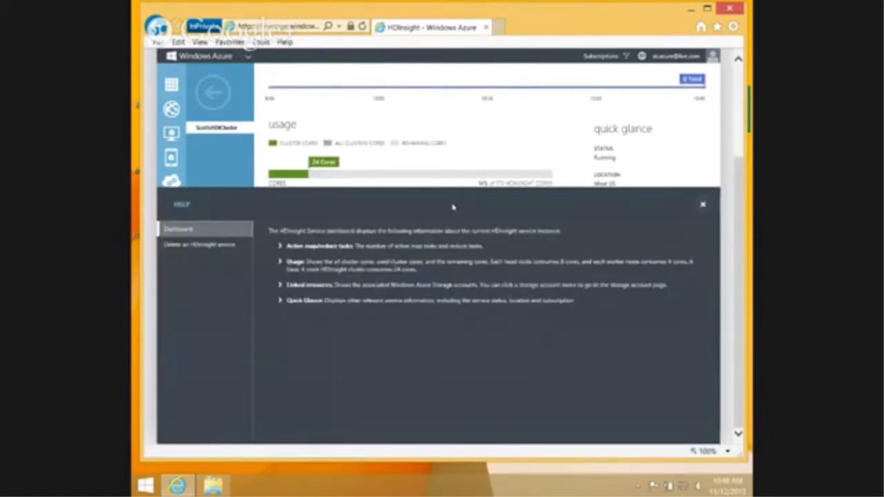
left_click(464, 121)
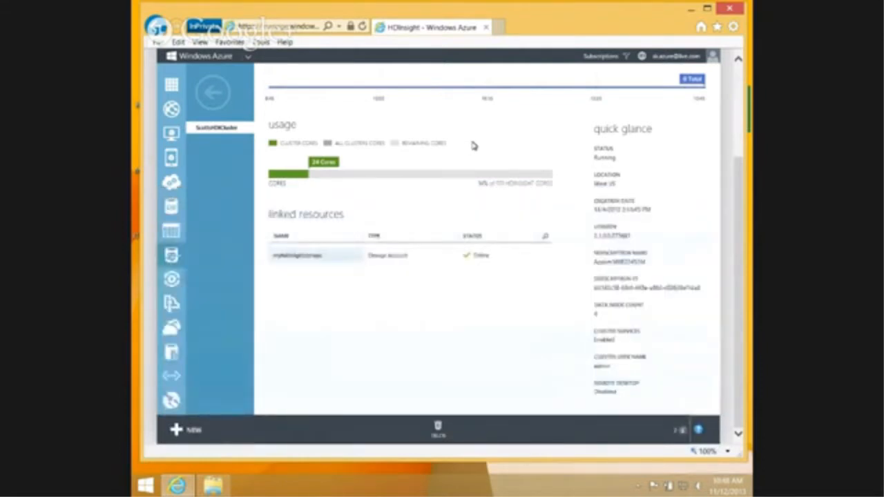
scroll(622, 131, "up", 3)
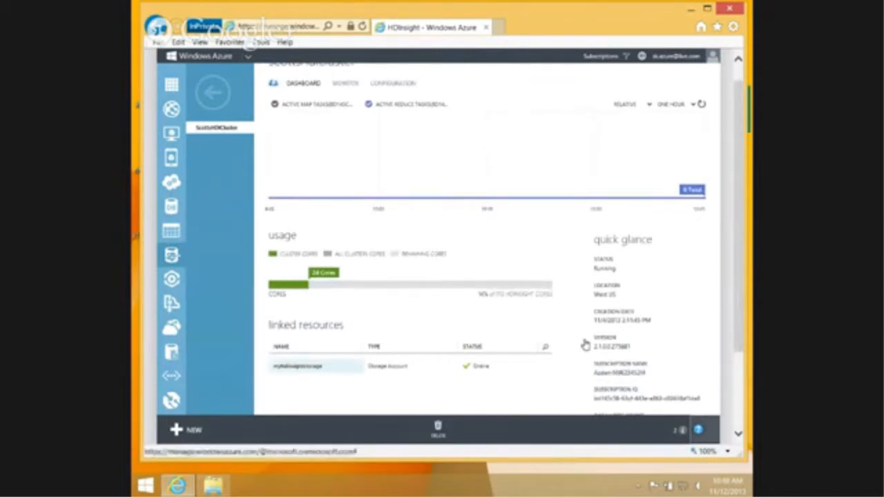
left_click(698, 429)
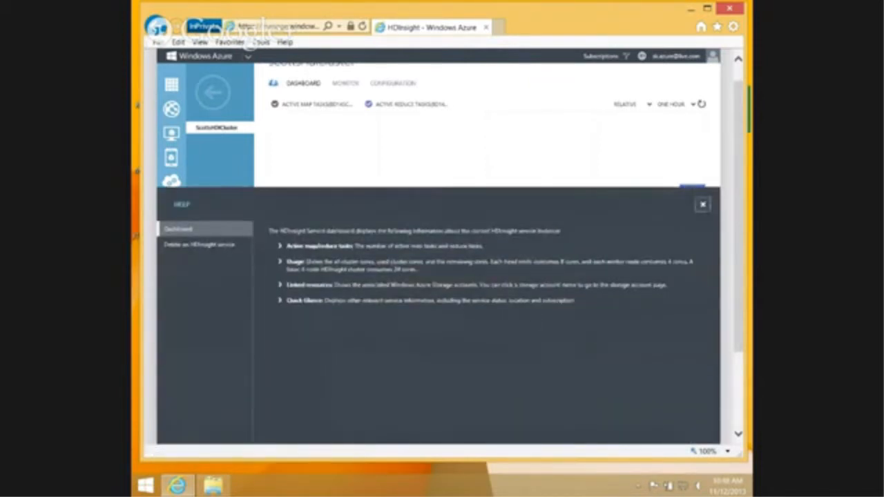
left_click_drag(491, 261, 561, 262)
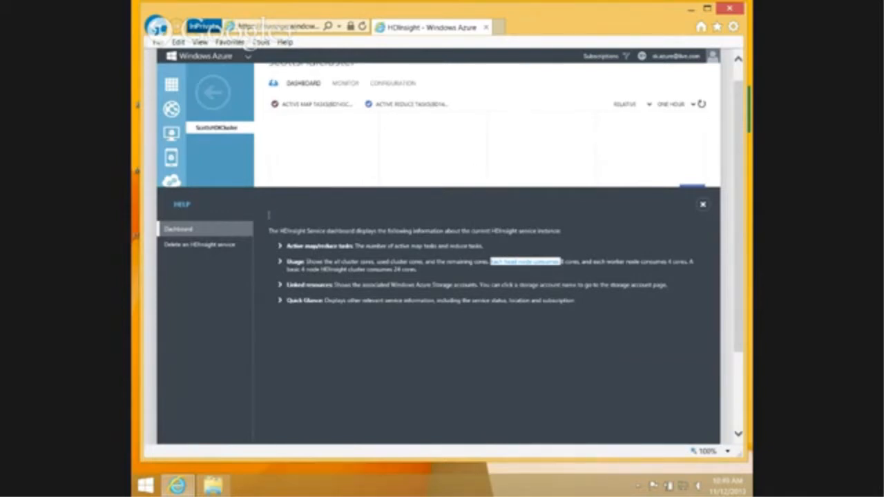
left_click(465, 210)
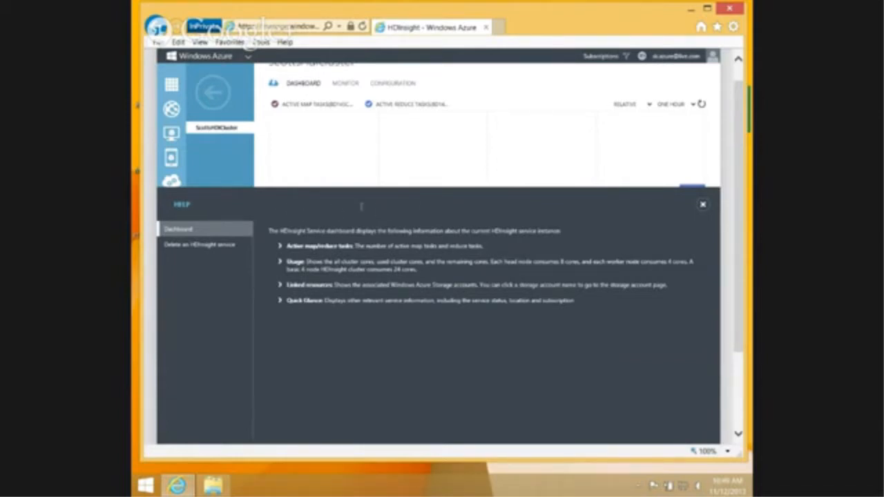
left_click_drag(419, 211, 497, 211)
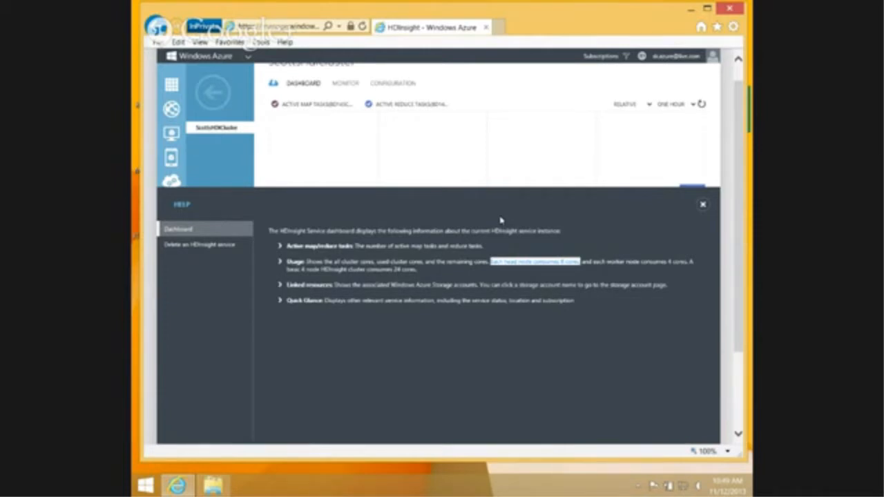
left_click(476, 64)
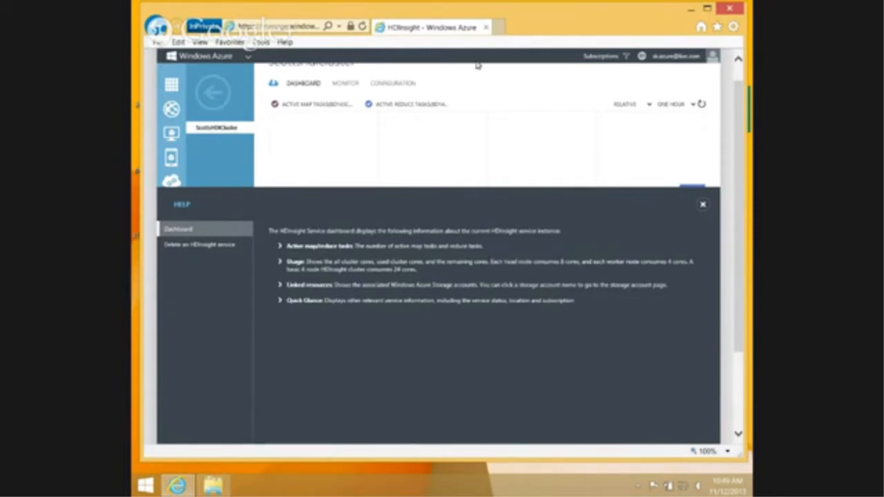
Return to the HDInsight cluster list, reopen the ScottsHDICluster dashboard and highlight its core usage figure.
left_click(213, 93)
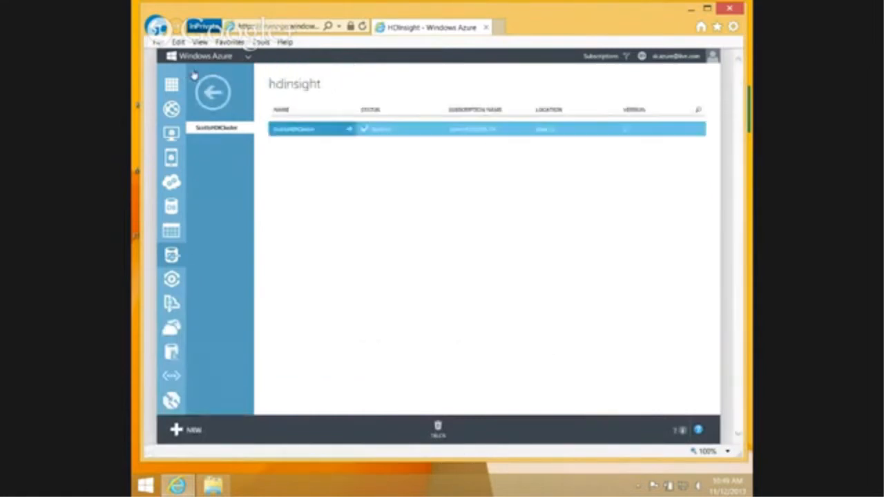
left_click(293, 129)
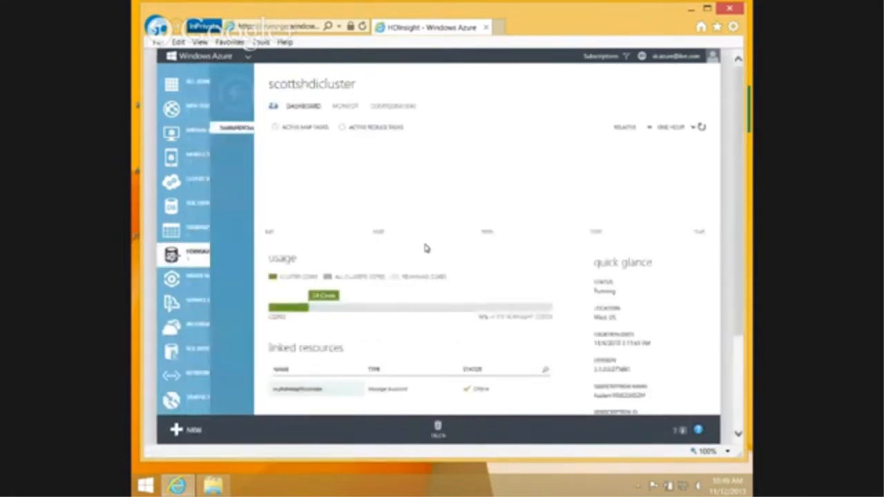
left_click_drag(417, 260, 470, 257)
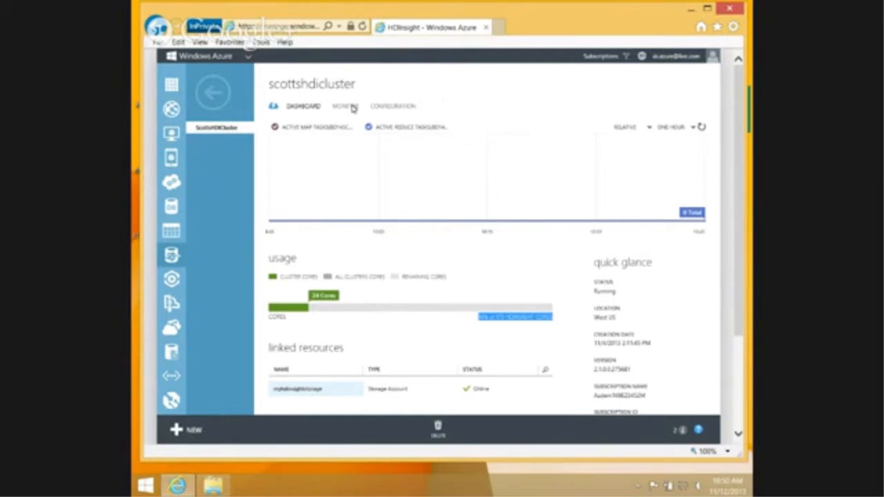
left_click(261, 88)
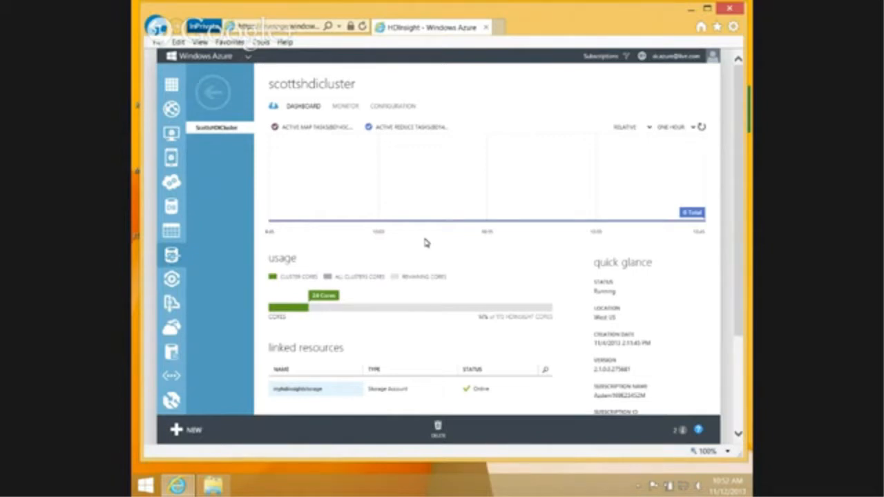
Open the HDInsight cluster's configuration page, start enabling remote access and enter the remote desktop user name.
left_click(344, 107)
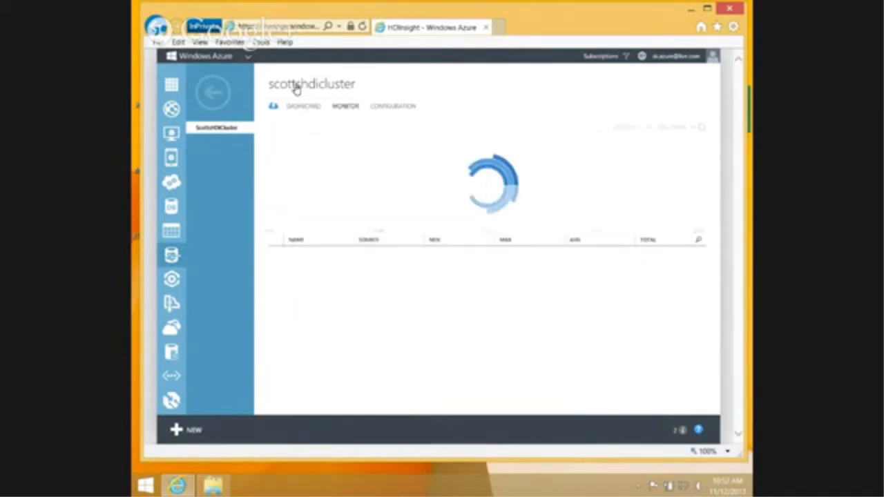
left_click(392, 107)
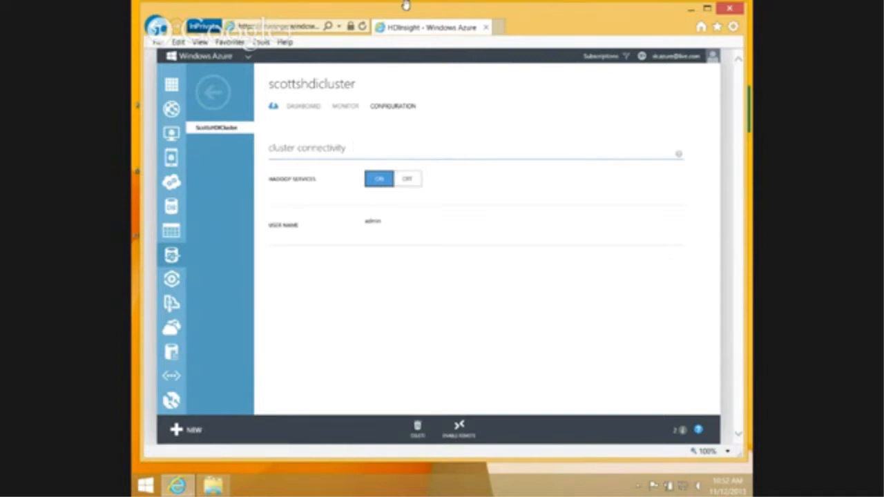
left_click(460, 428)
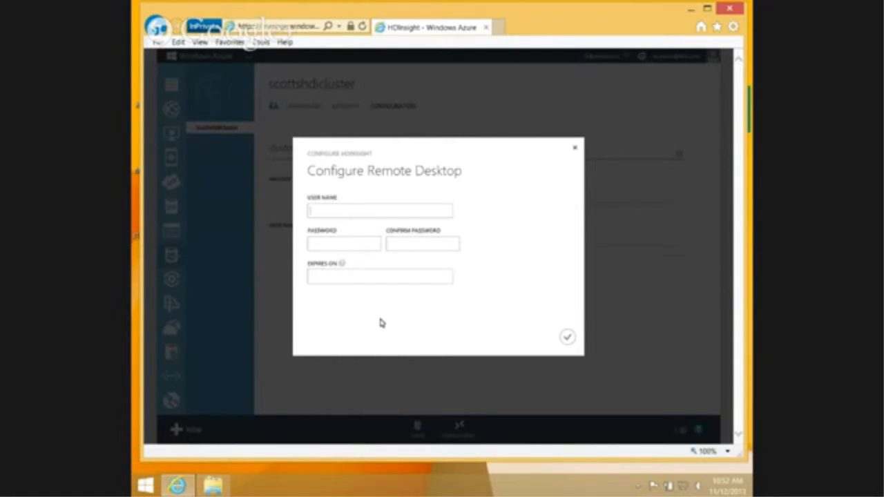
type("SQLScott")
key("Tab")
Try a first password for the remote desktop account, then clear the password field.
type("*********")
key("Tab")
key("shift+Tab")
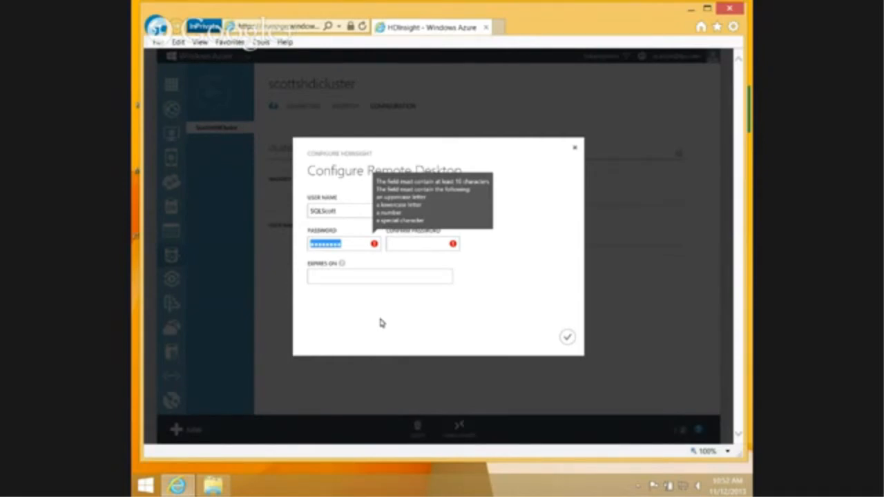
type("••")
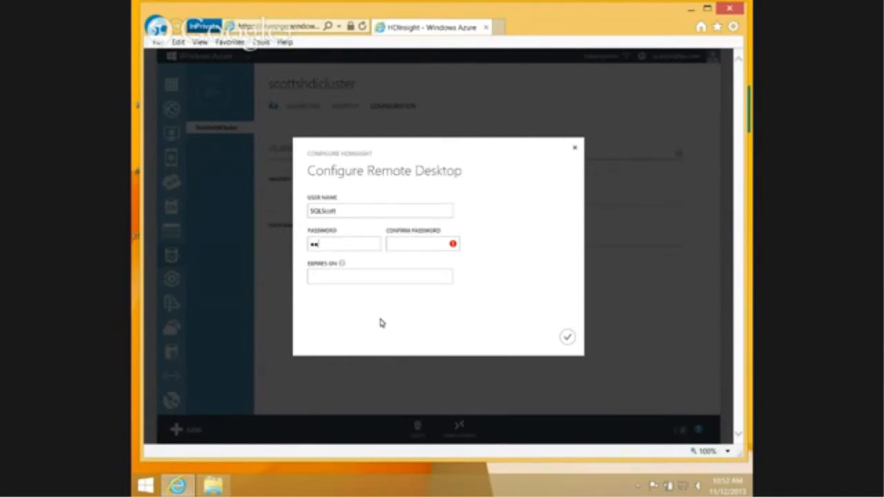
key("BackSpace")
key("BackSpace")
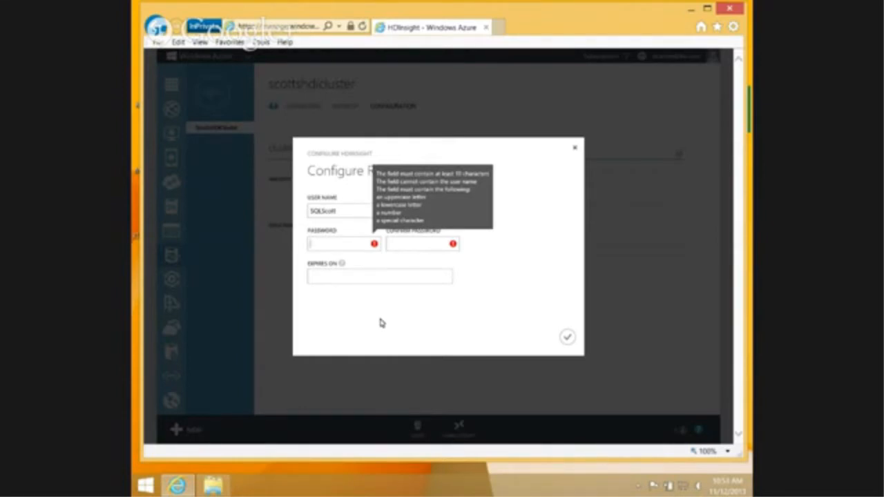
Enter the remote desktop account password and confirm it in the second password field.
type("•")
type("********")
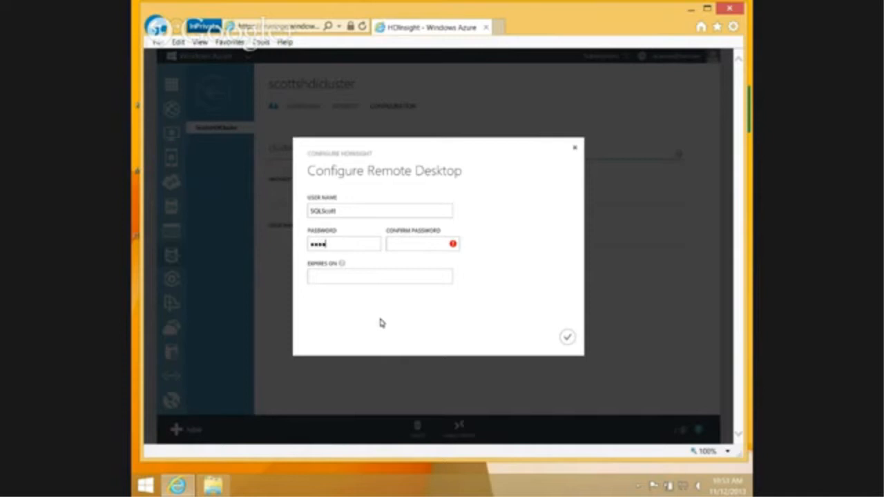
type("*")
key("Tab")
type("******")
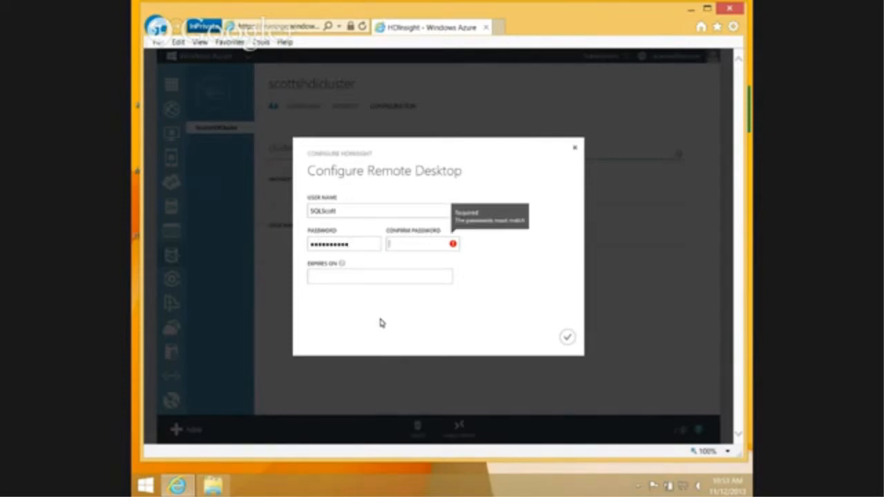
type("*****")
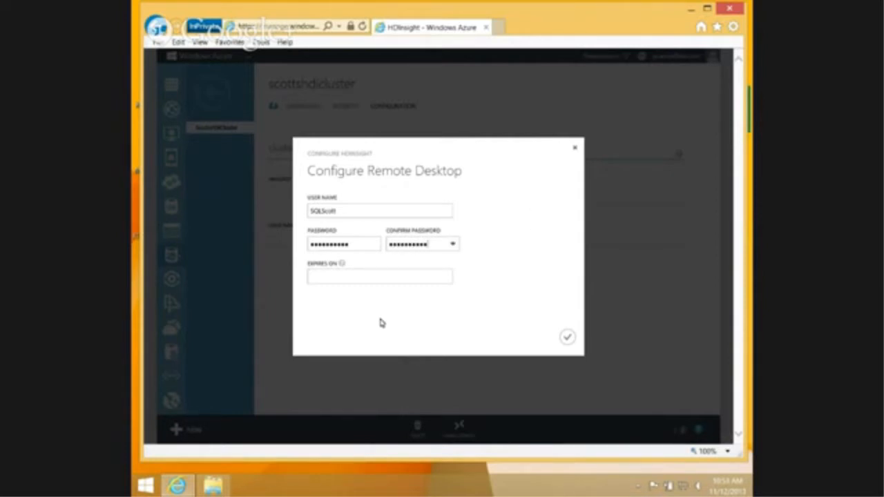
key("Tab")
Check the help for the expiration date and try to set remote desktop to expire on 2013-12-31.
mouse_move(300, 214)
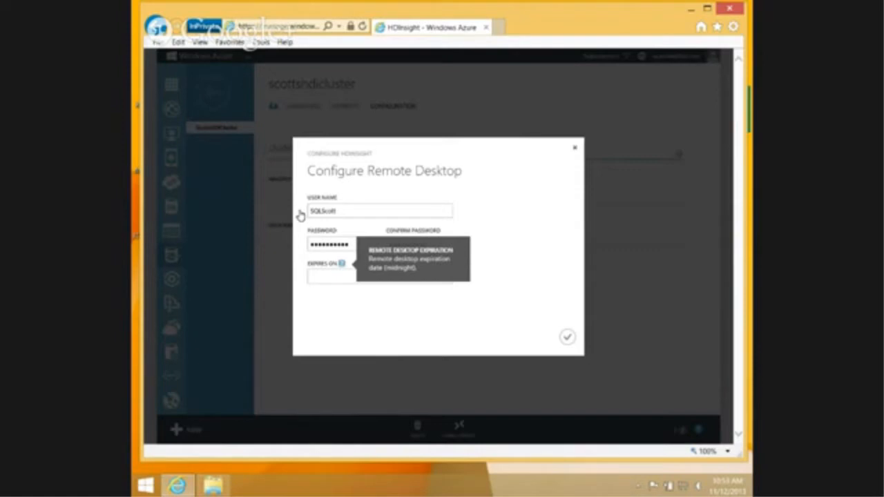
left_click(345, 276)
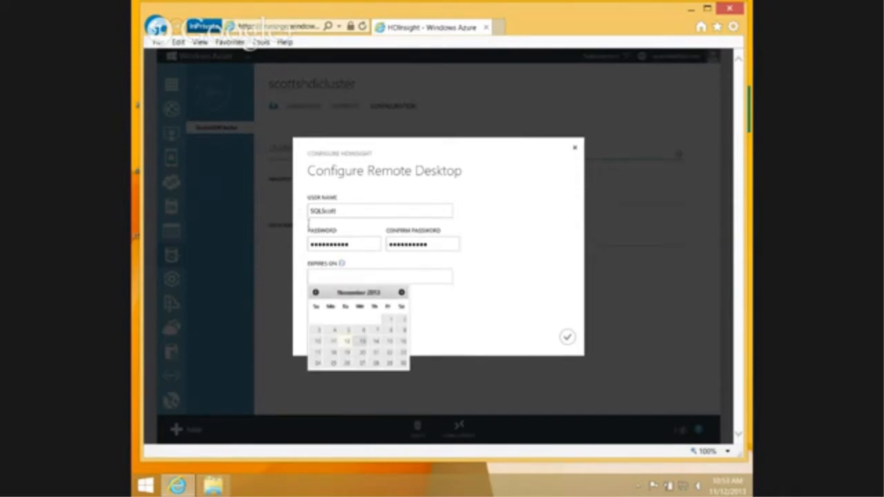
type("12/")
type("3")
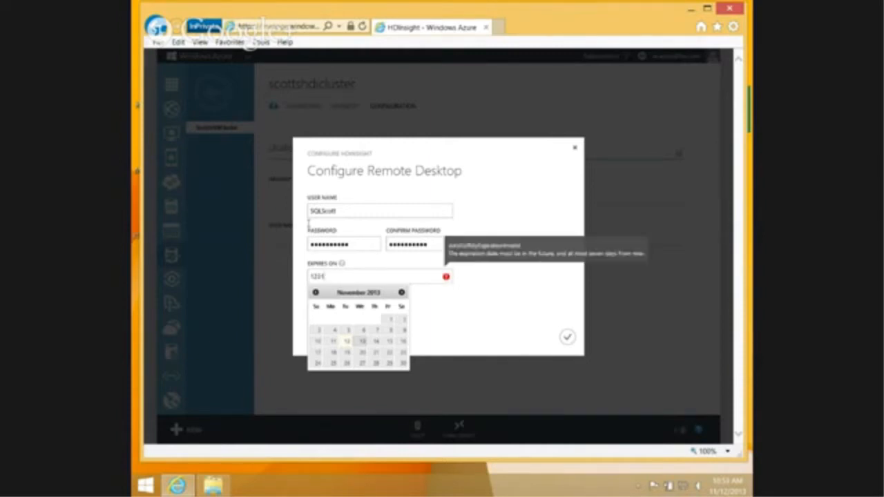
left_click(401, 292)
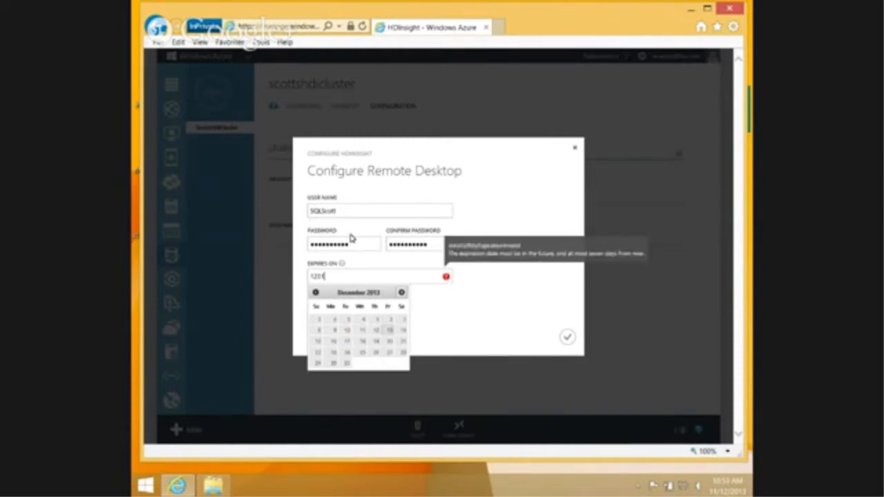
left_click(347, 364)
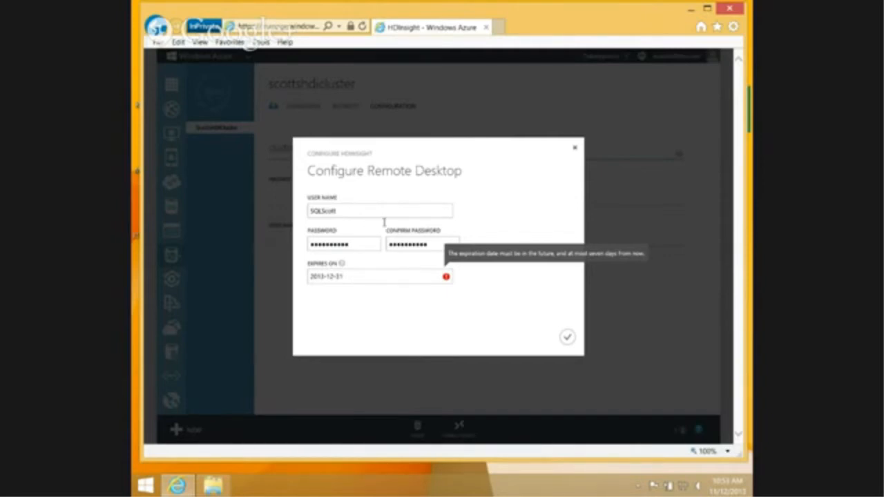
Set the remote desktop expiration date to 2013-11-13 and submit the request to enable remote desktop.
key("Tab")
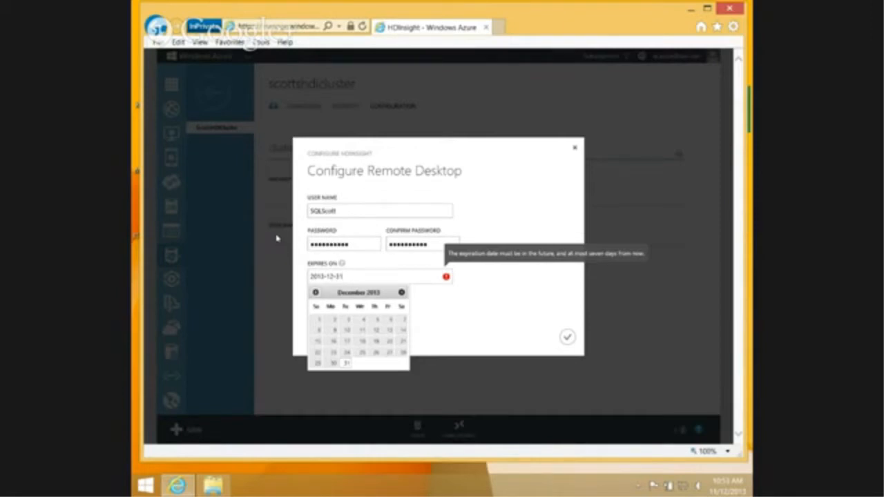
left_click(315, 292)
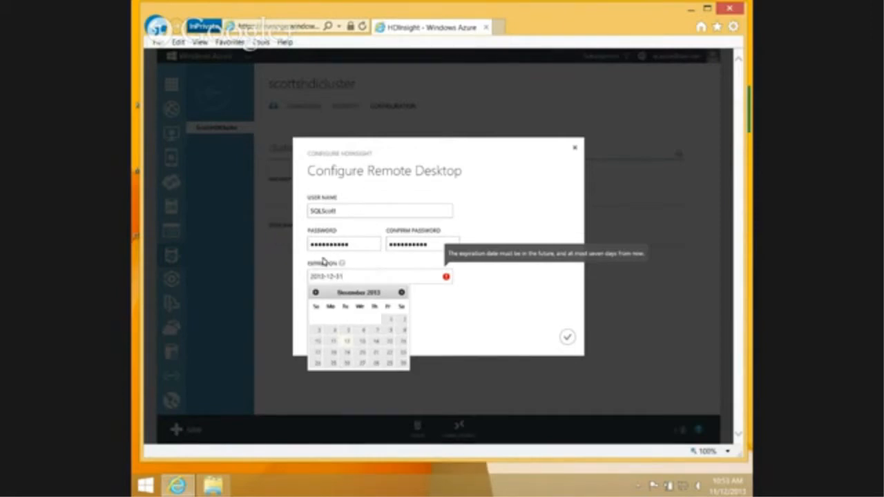
left_click(362, 341)
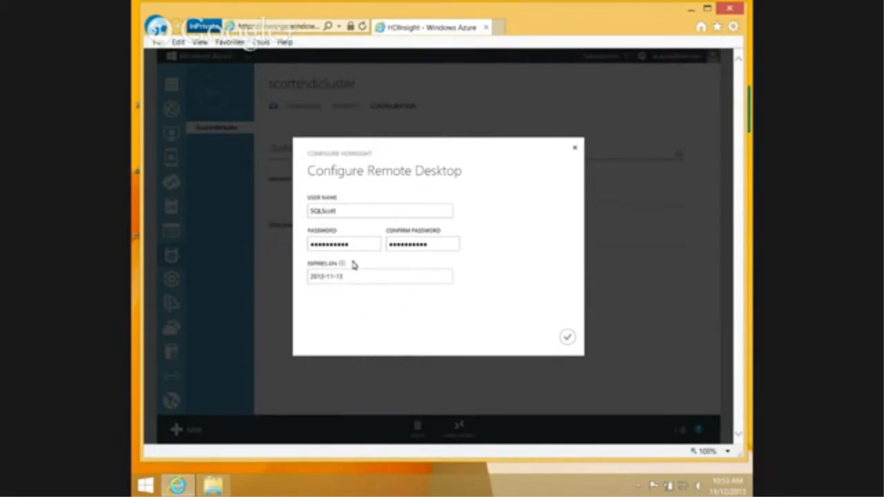
left_click(567, 337)
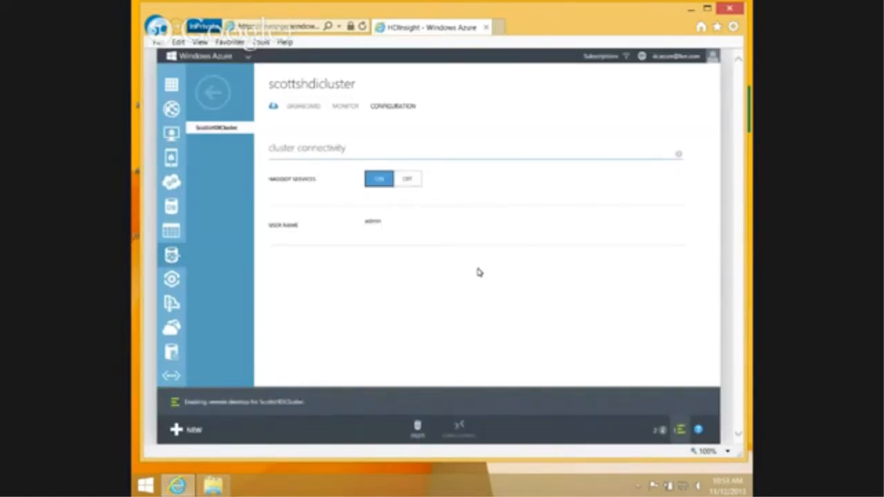
mouse_move(623, 359)
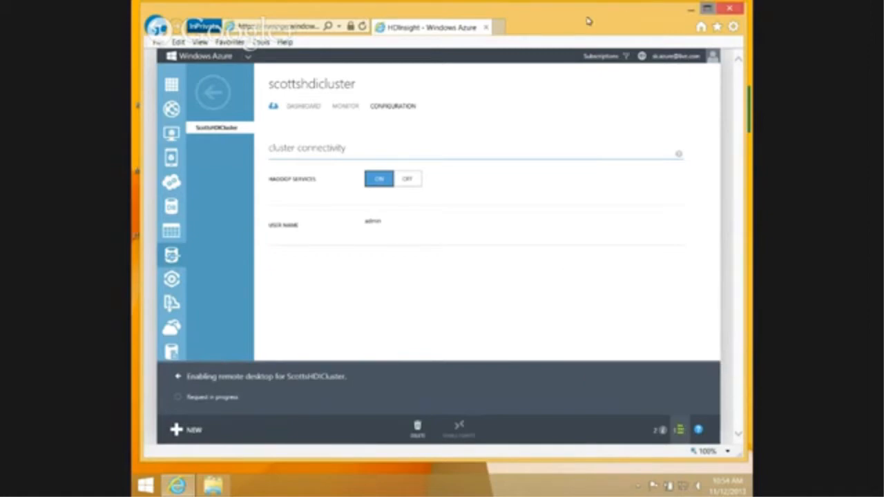
Switch to File Explorer and copy the JLA folder from Removable Disk (E:) to Data (D:).
left_click(691, 9)
double_click(158, 24)
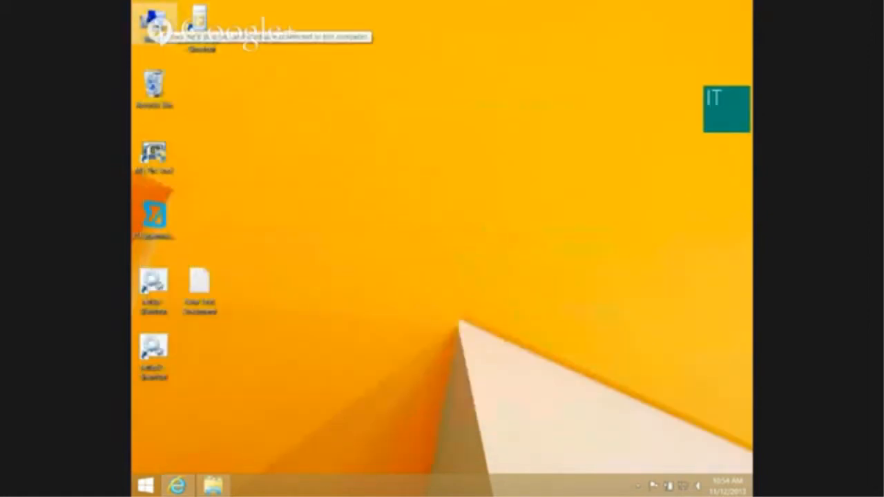
left_click_drag(437, 166, 270, 17)
left_click(203, 259)
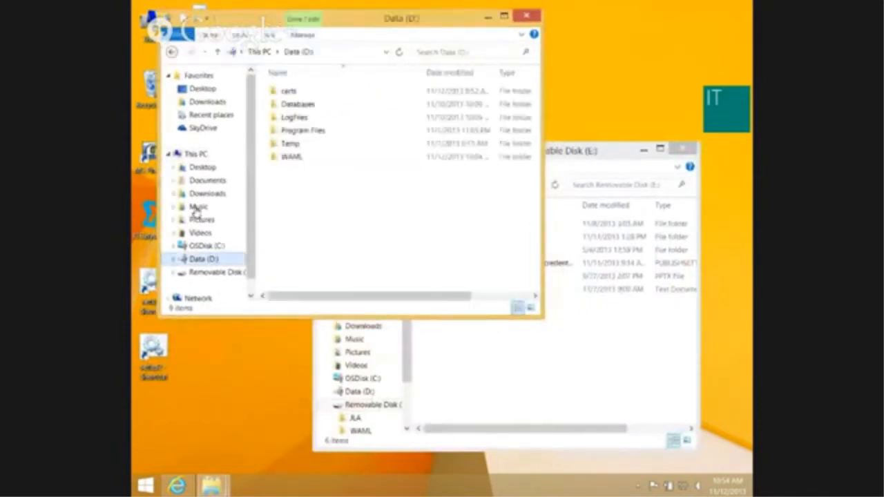
left_click(508, 332)
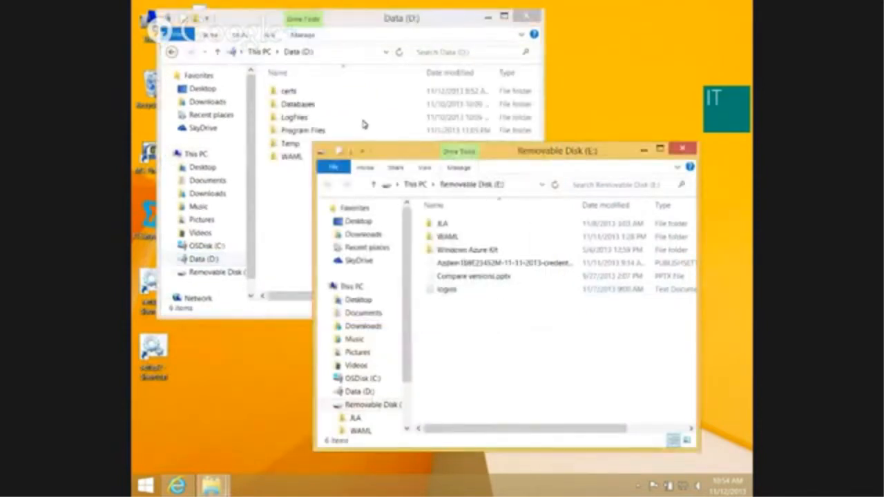
left_click_drag(387, 150, 550, 143)
left_click_drag(605, 216, 314, 194)
left_click(314, 194)
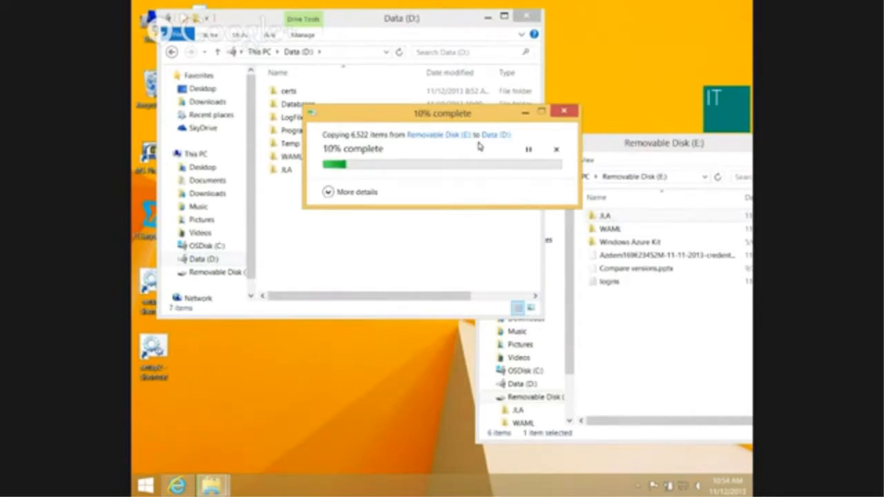
Switch back to the Windows Azure portal window with the HDInsight cluster's configuration page.
mouse_move(177, 486)
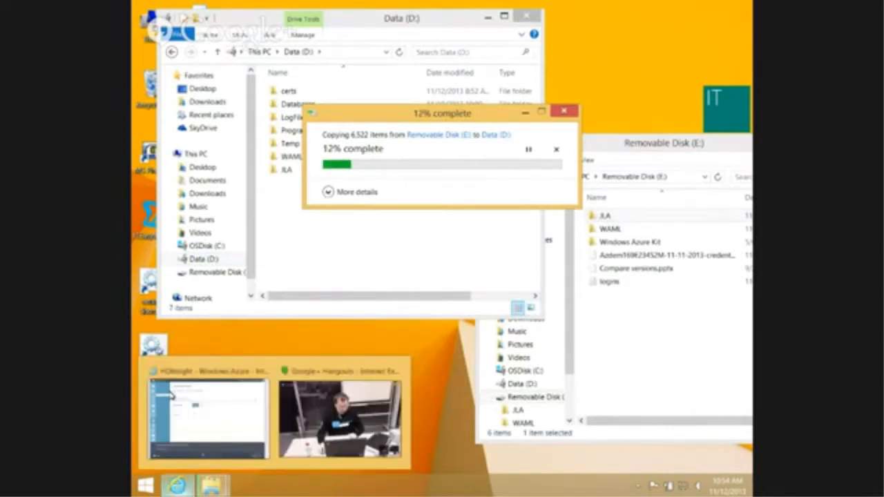
mouse_move(211, 486)
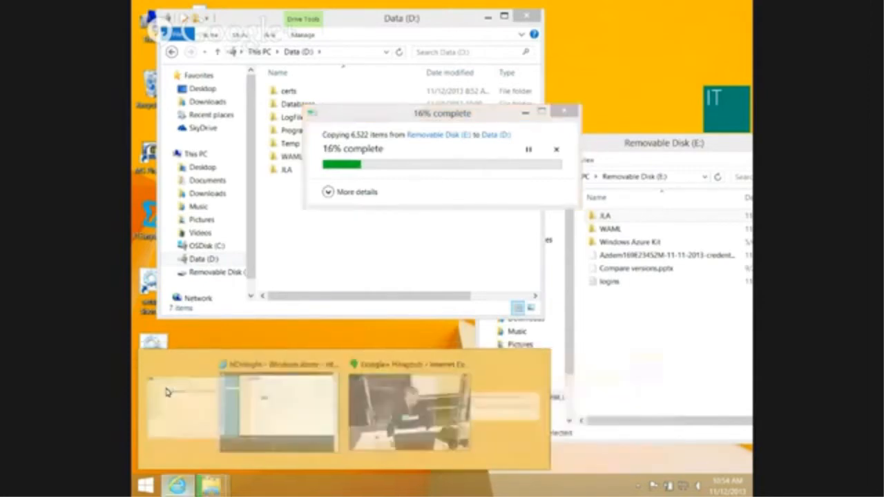
left_click(173, 408)
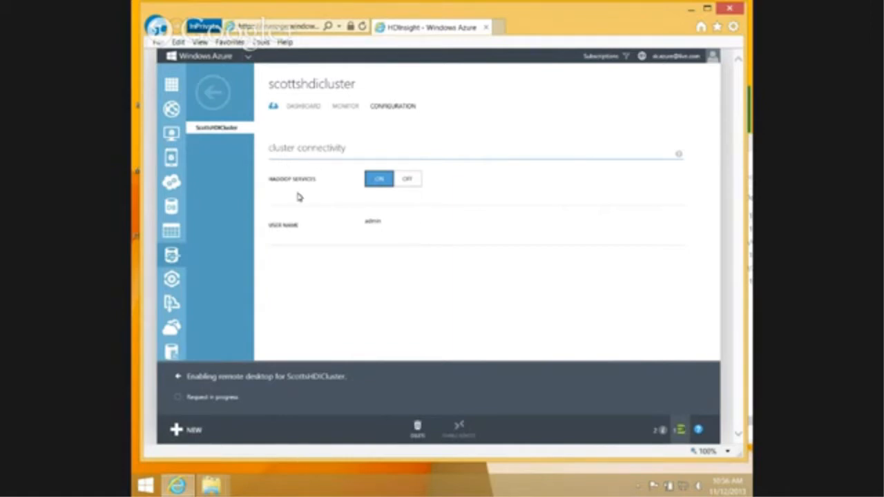
Open a new Internet Explorer window, go to outlook.com/owa/microsoft.com and start a new mail.
right_click(177, 486)
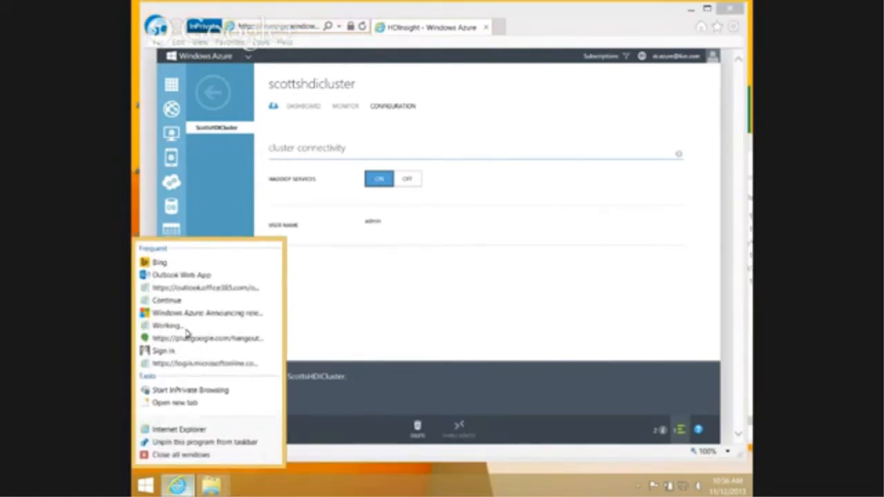
left_click(175, 350)
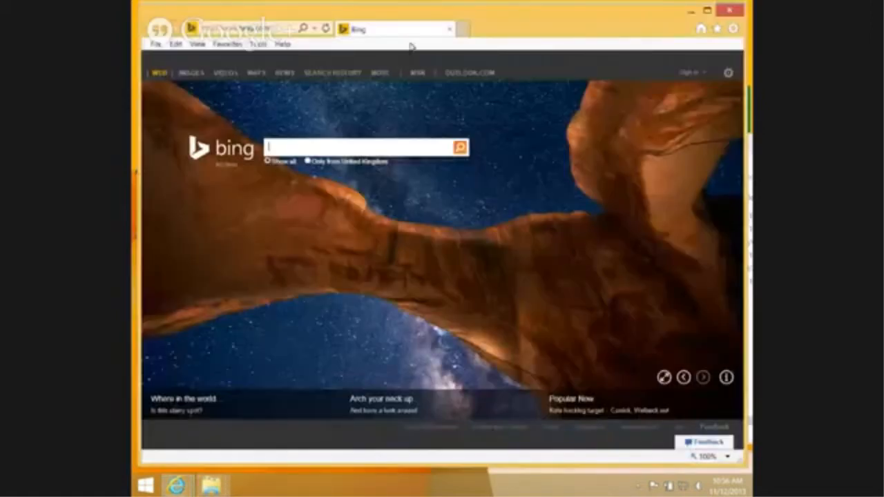
left_click(228, 43)
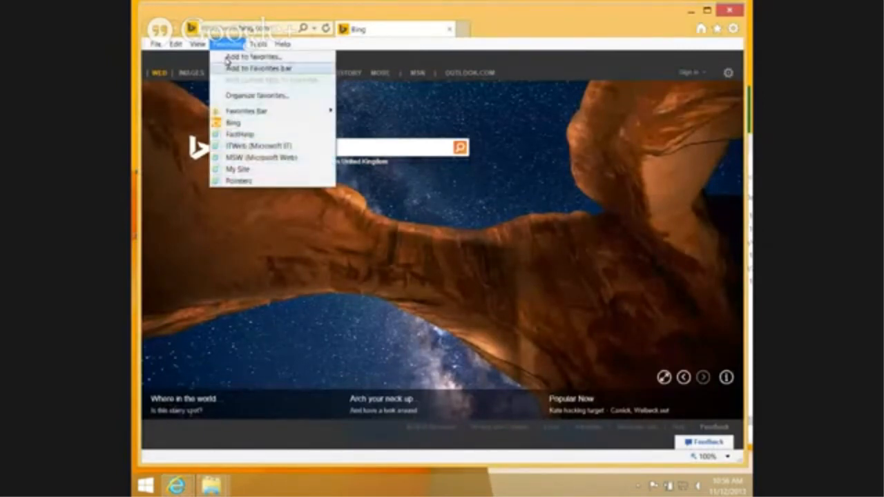
left_click(252, 29)
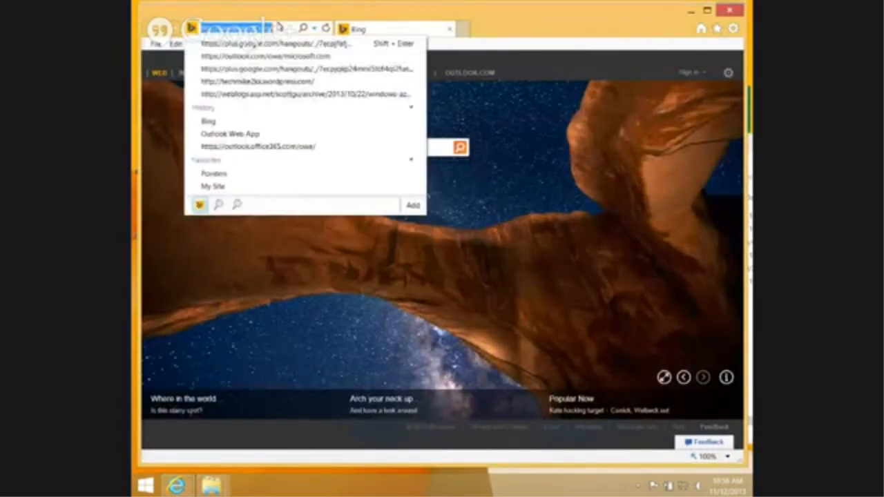
left_click(261, 55)
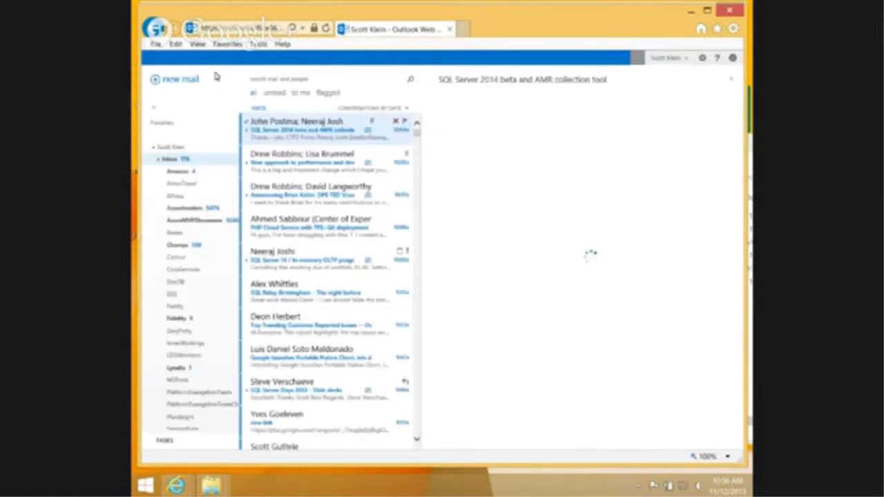
left_click(168, 79)
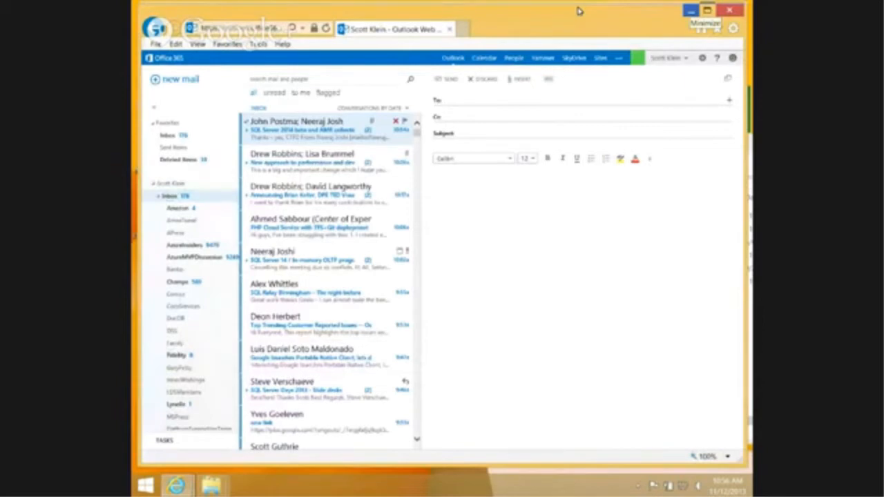
Minimize the Outlook Web App window and return to the cluster's configuration page in the Azure portal.
left_click(691, 10)
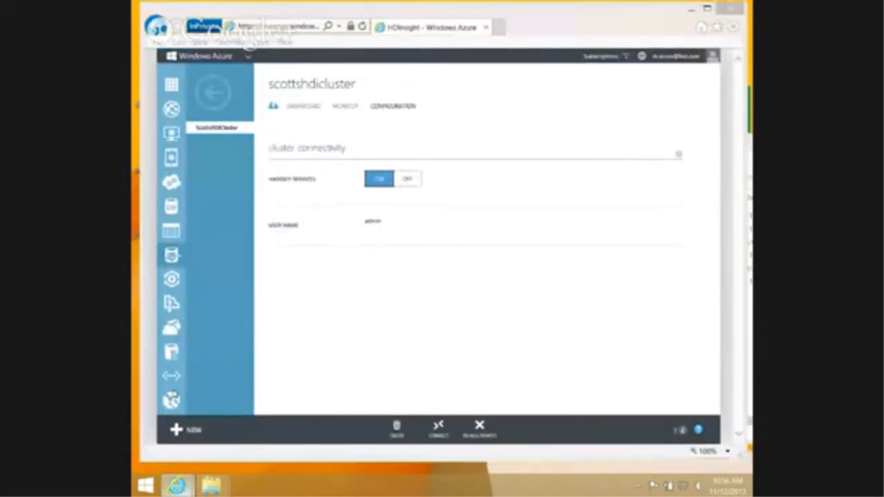
mouse_move(176, 486)
left_click(468, 408)
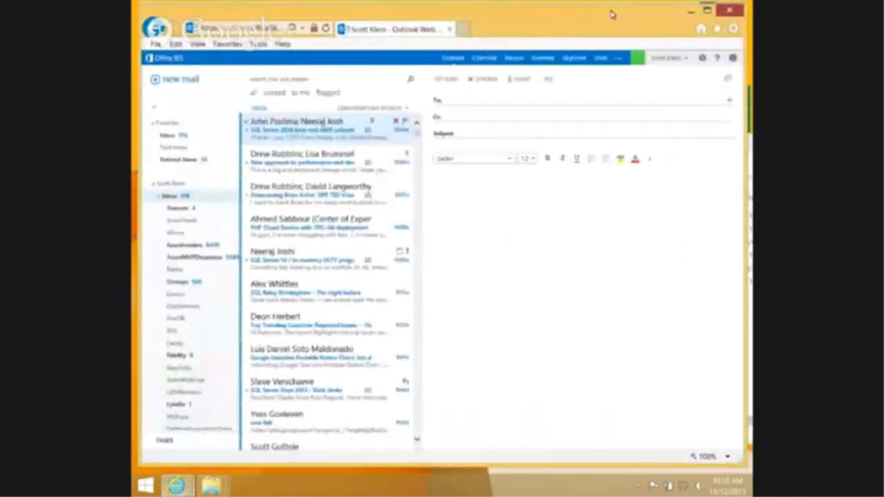
left_click(692, 11)
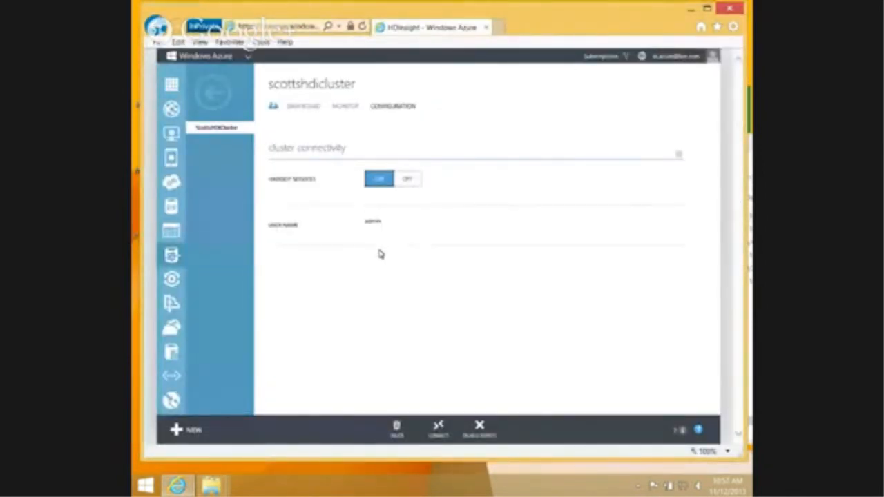
Connect to the HDInsight cluster through its remote desktop file, accept the publisher and identity warnings, and sign in with the account password.
left_click(438, 427)
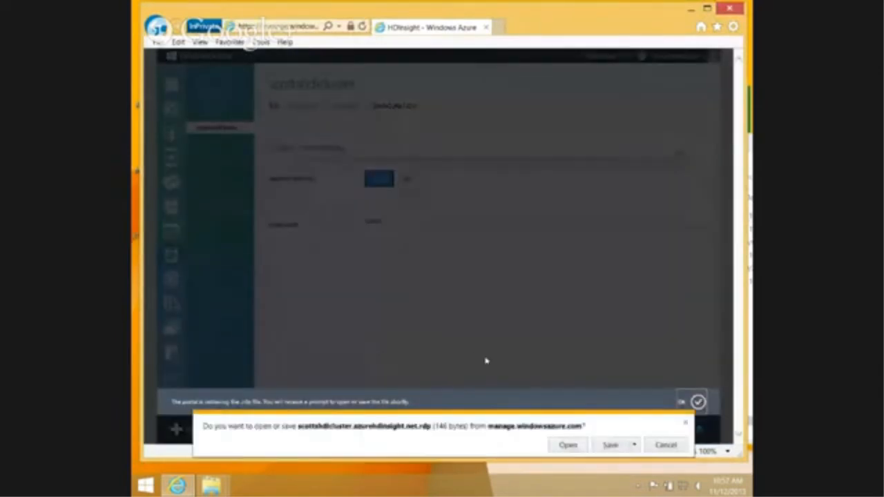
key("alt+o")
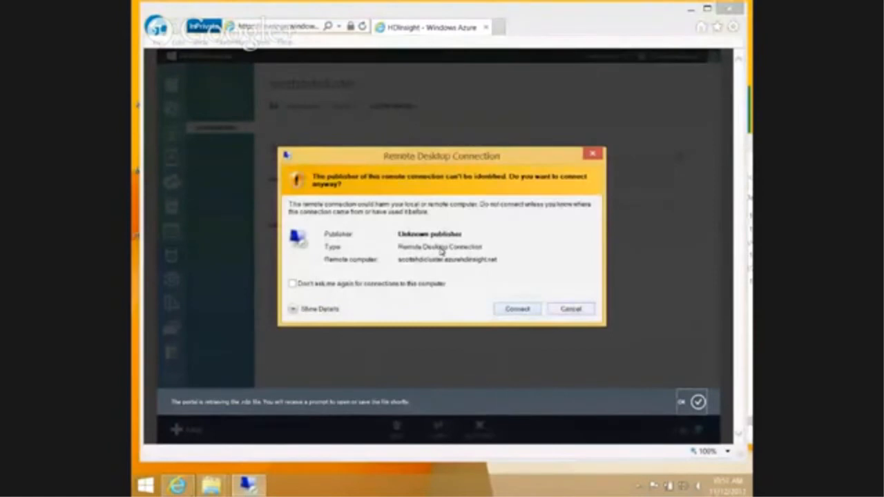
key("Return")
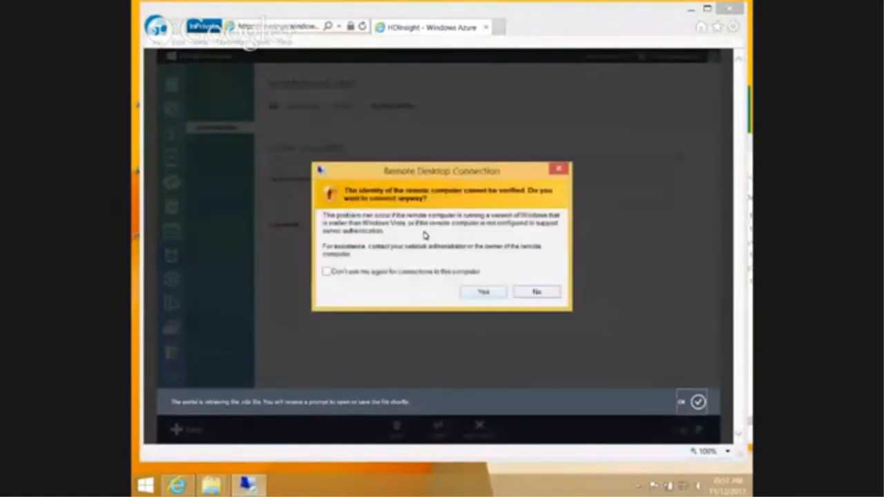
key("Return")
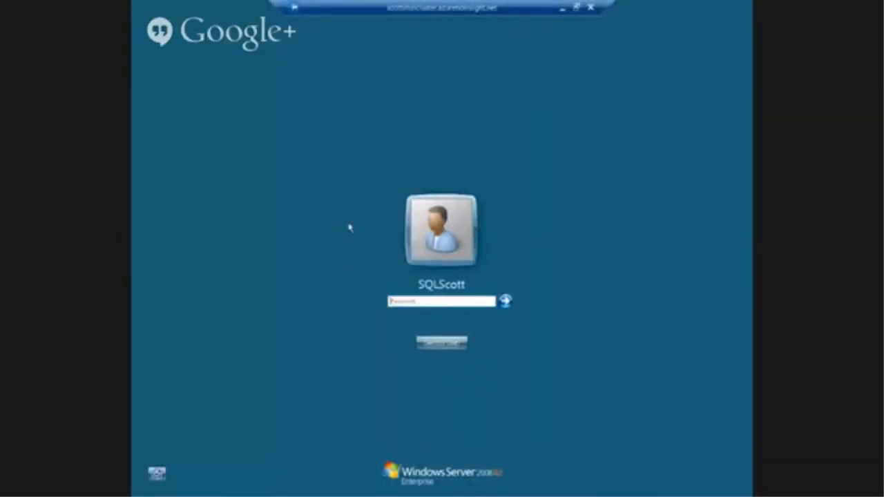
type("*")
key("Return")
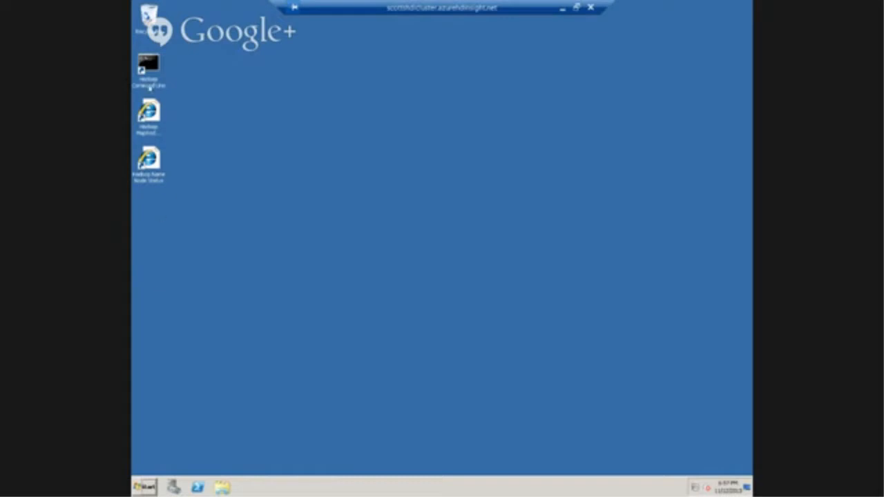
Open the Hadoop MapReduce and Hadoop Name Node status pages from the remote desktop and move their windows apart.
double_click(150, 109)
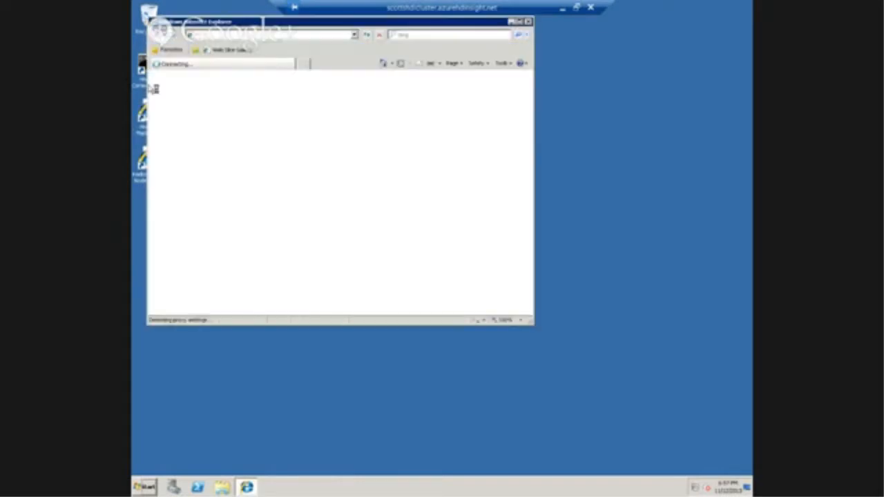
left_click_drag(299, 23, 344, 30)
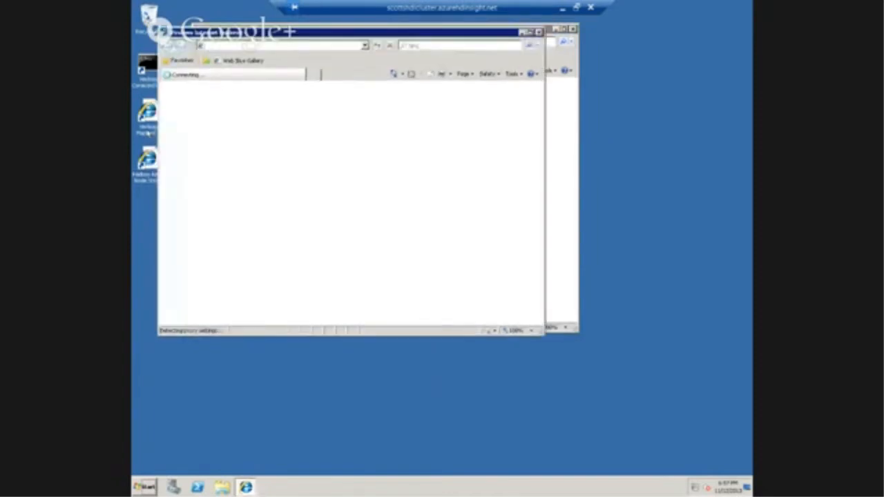
left_click_drag(297, 29, 461, 134)
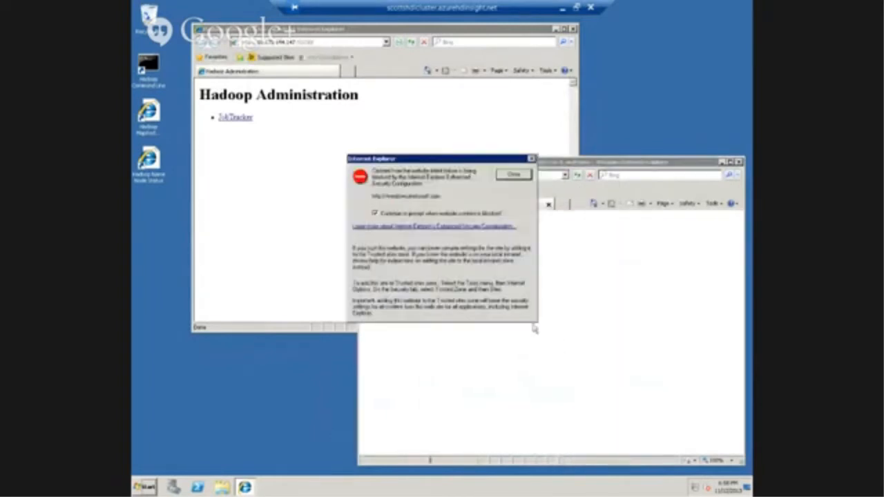
Dismiss the blocked-content notices and close both Internet Explorer windows with all their tabs.
key("Escape")
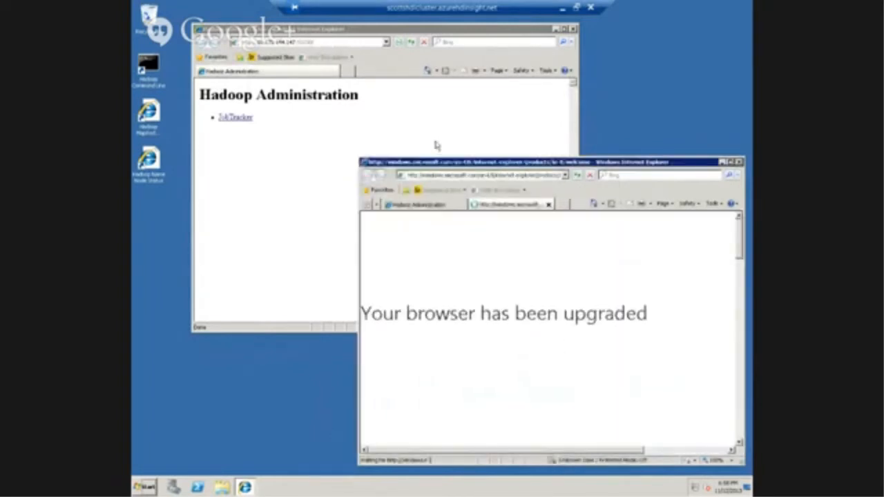
key("Escape")
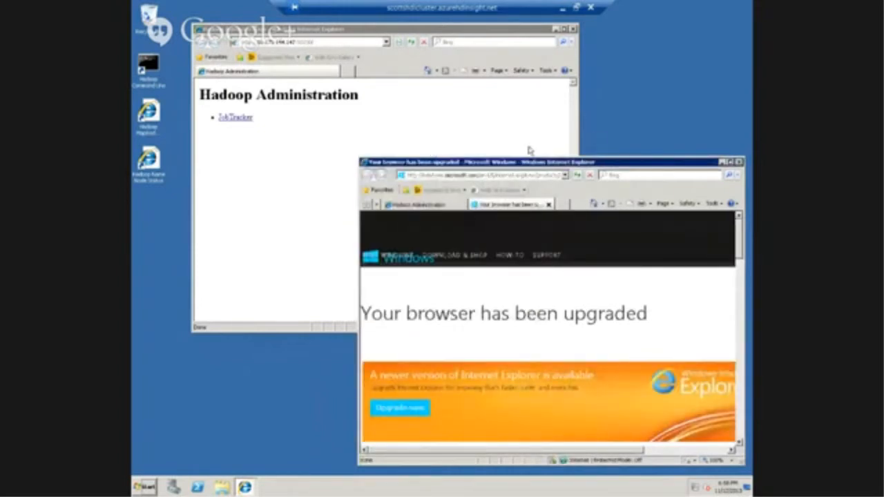
left_click(738, 162)
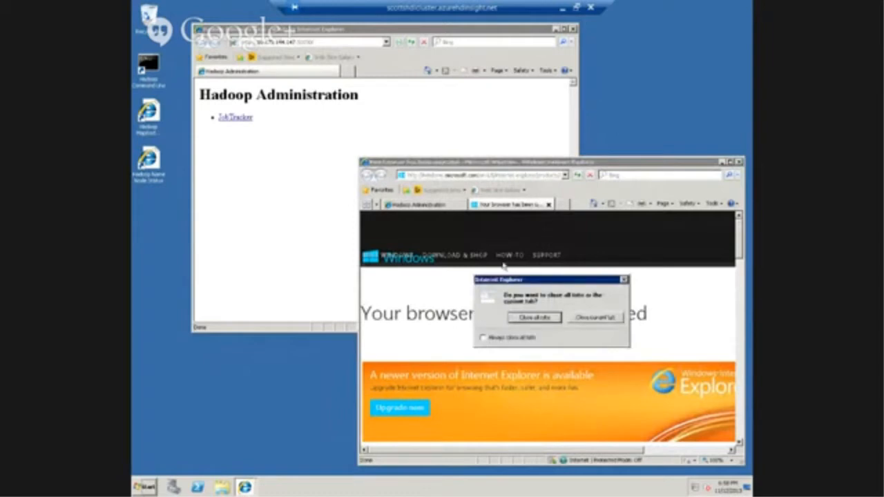
key("Return")
key("alt+F4")
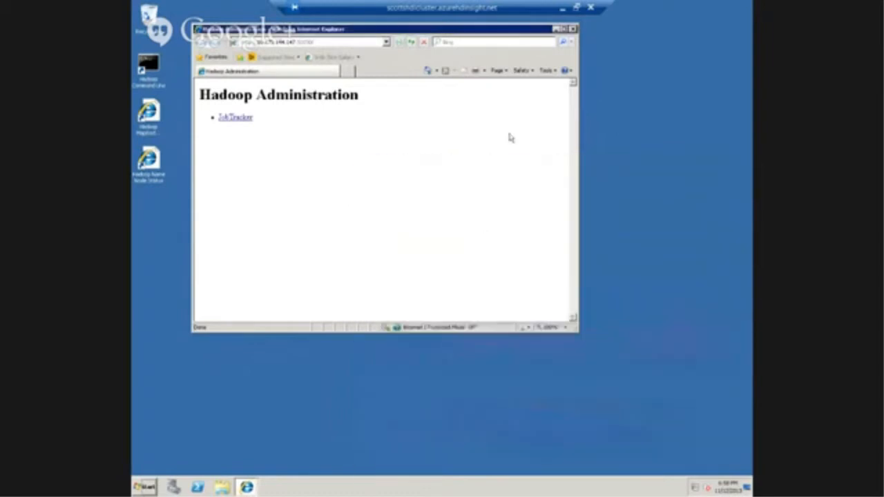
key("alt+F4")
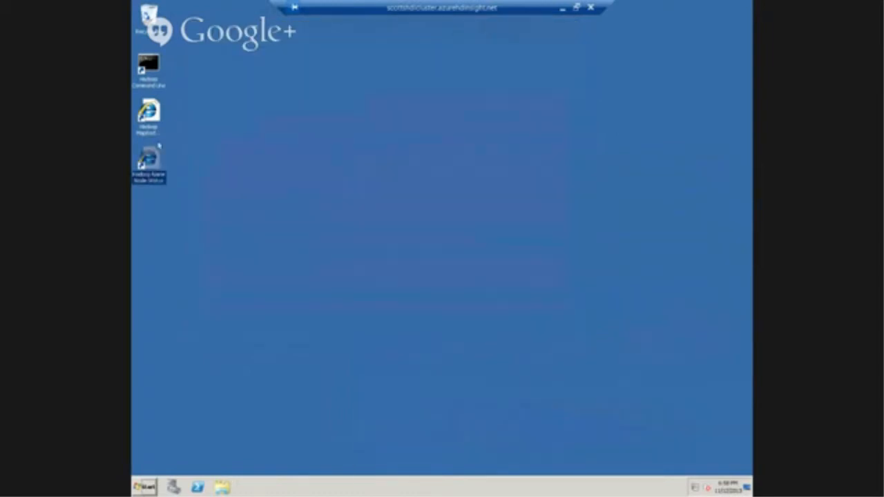
Open Server Manager on the remote cluster machine and close its window.
left_click(168, 392)
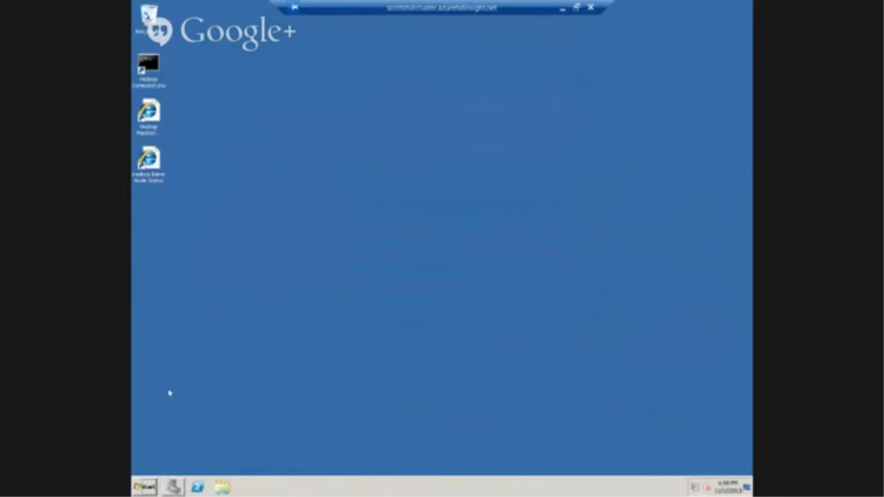
left_click(173, 487)
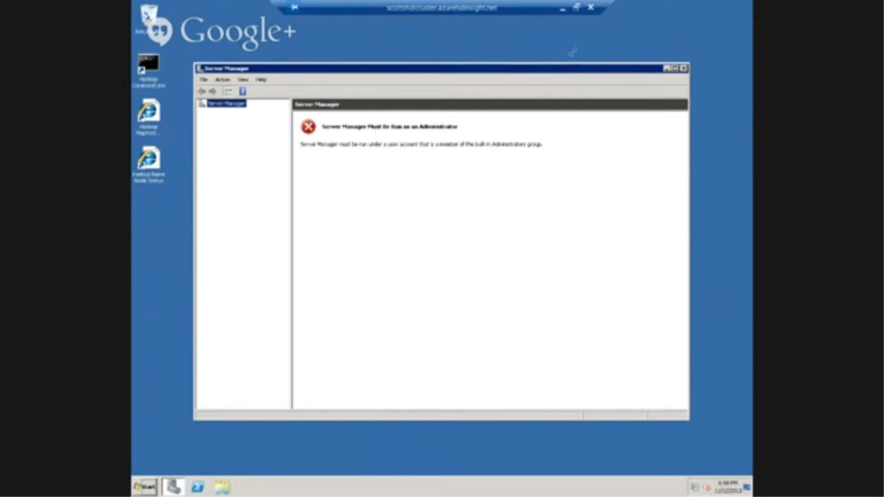
left_click(683, 67)
Try to run Server Manager as administrator, repeat the attempt, and close its window.
right_click(174, 487)
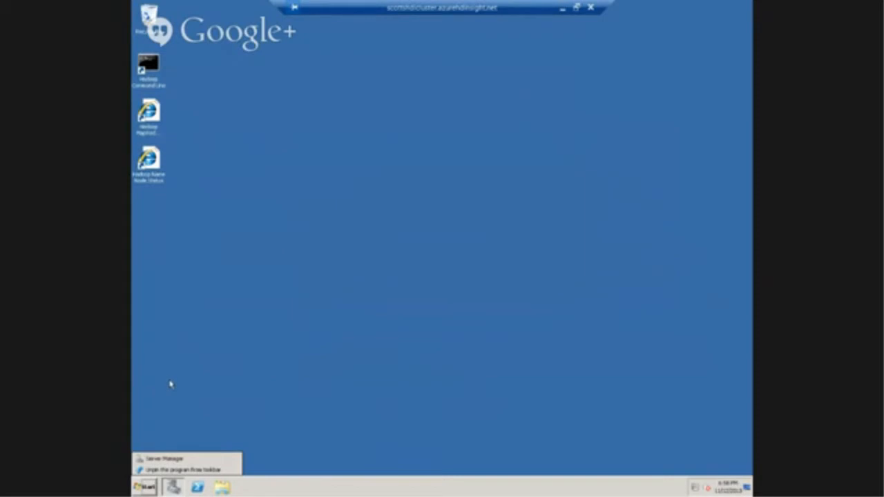
right_click(178, 458)
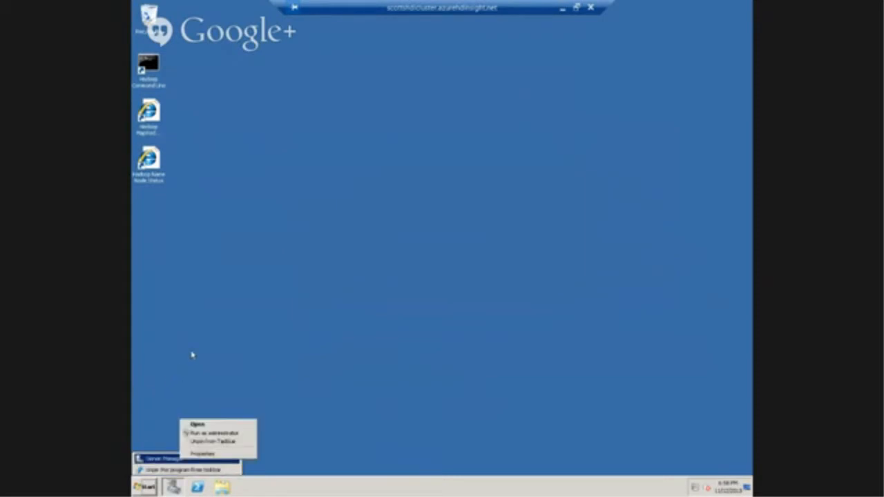
left_click(206, 433)
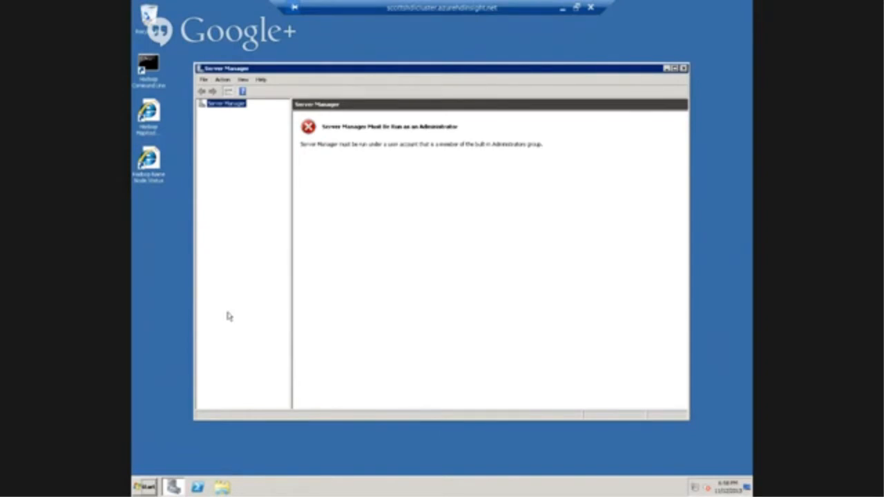
right_click(174, 487)
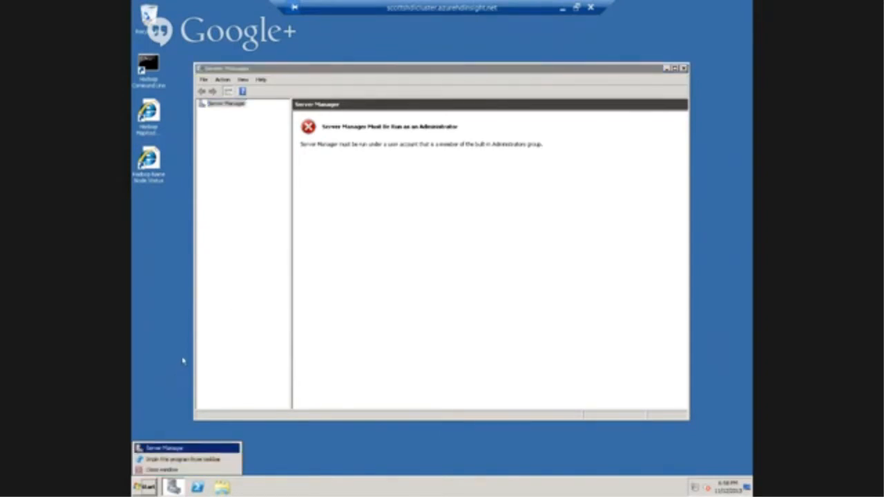
right_click(194, 447)
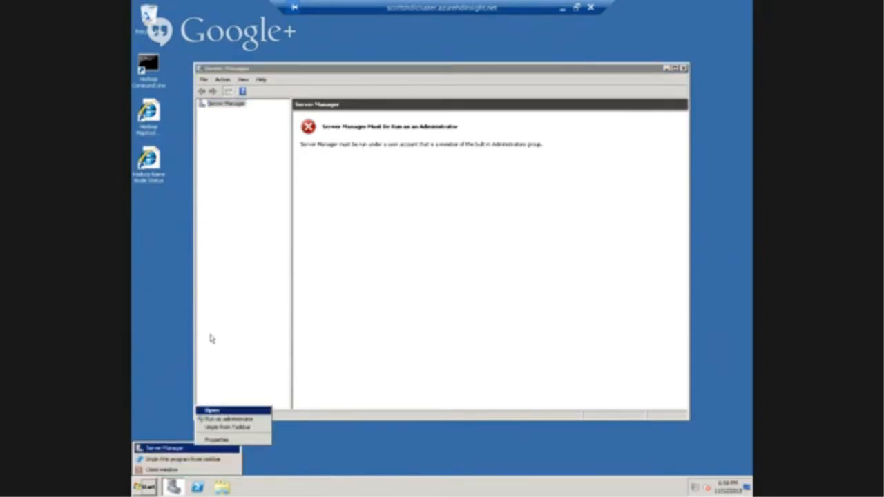
left_click(228, 419)
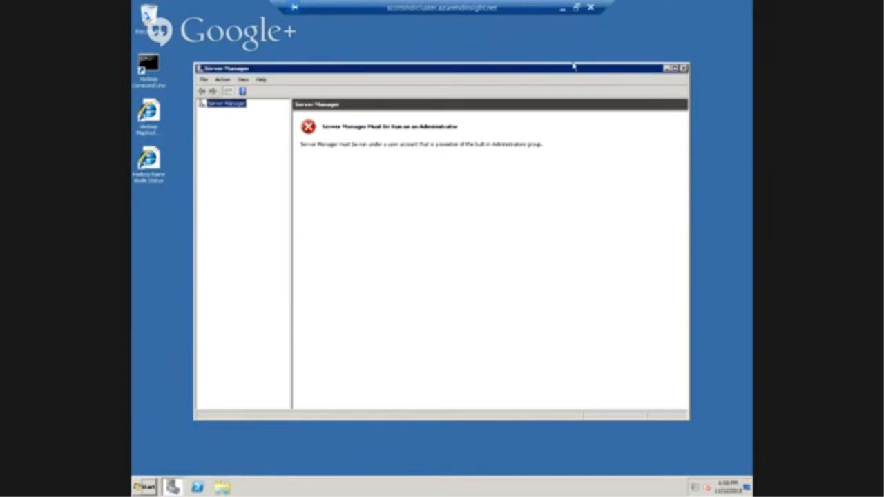
left_click(684, 69)
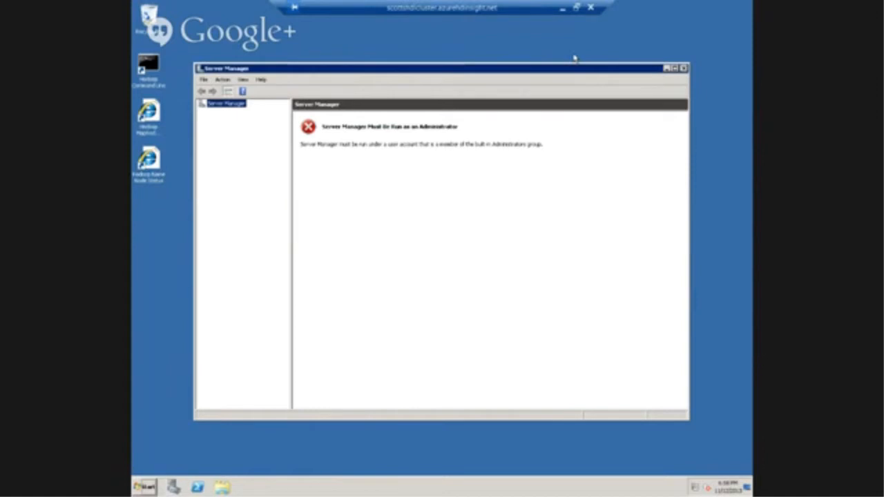
right_click(174, 487)
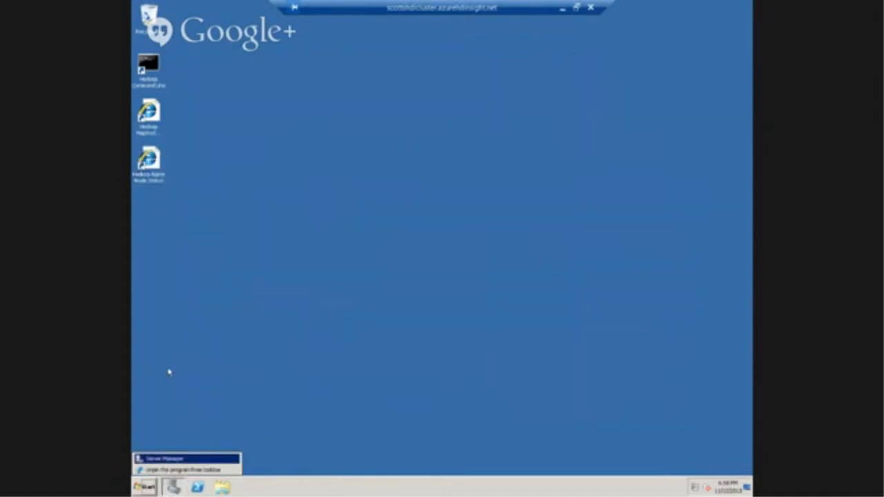
right_click(178, 459)
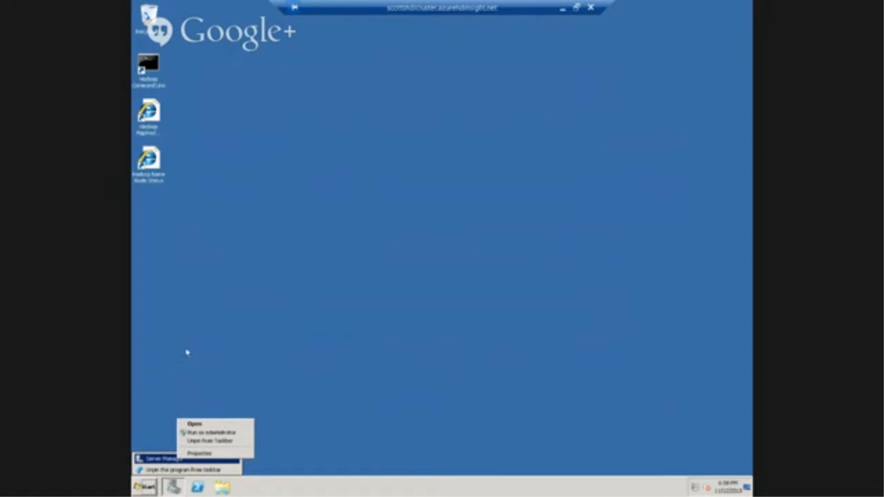
left_click(211, 432)
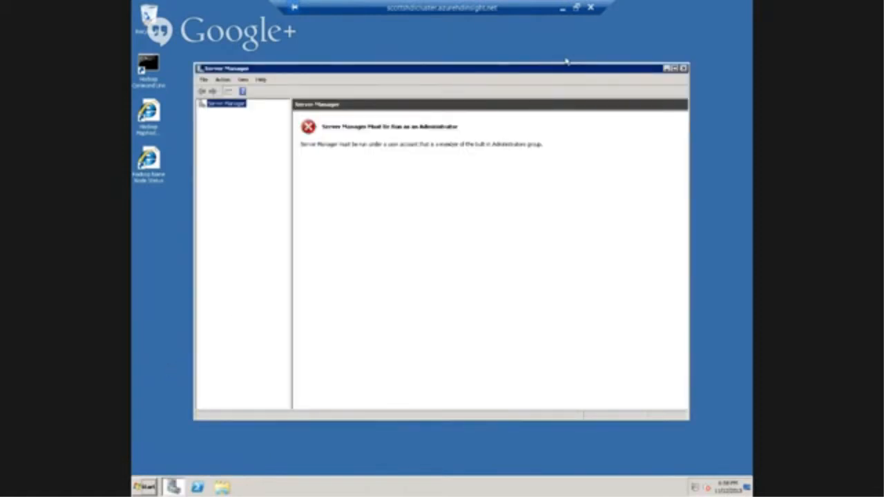
left_click(684, 68)
Open the Hadoop Name Node Status page and review the NameNode details and cluster summary.
double_click(150, 160)
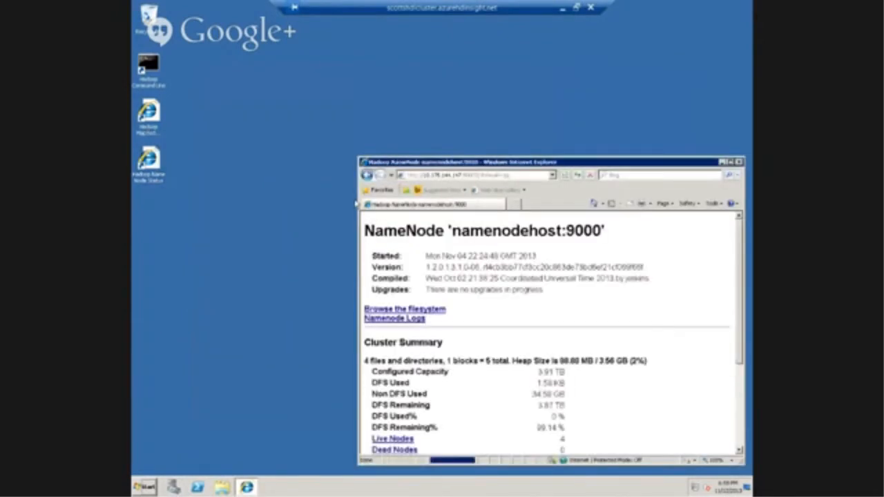
scroll(615, 228, "down", 5)
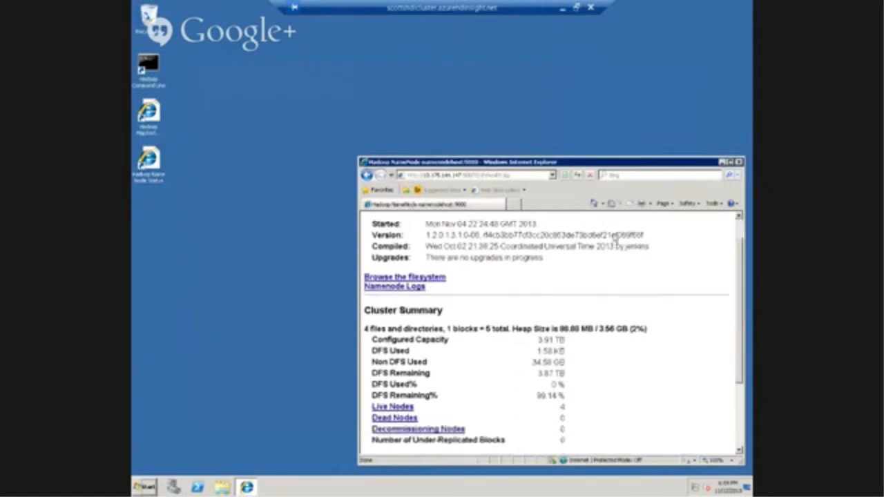
scroll(622, 238, "up", 5)
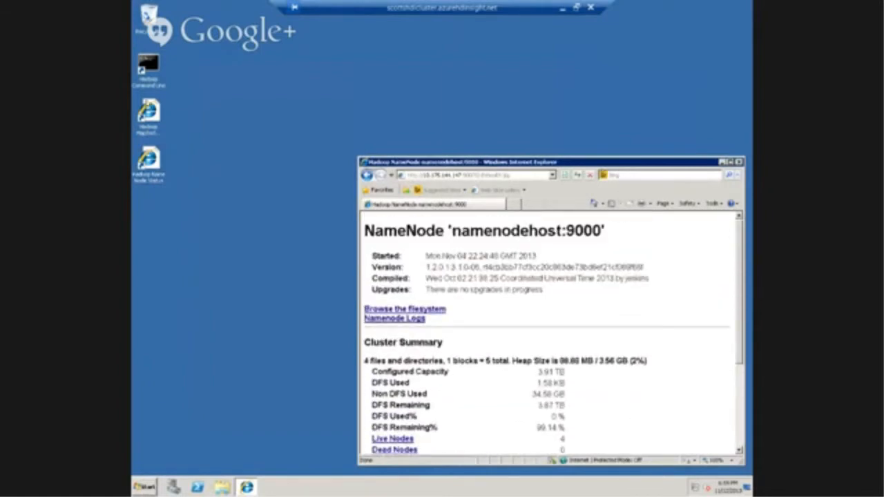
Open the Hadoop MapReduce administration page from the desktop, reposition its window and dismiss the blocked-content notice.
double_click(148, 110)
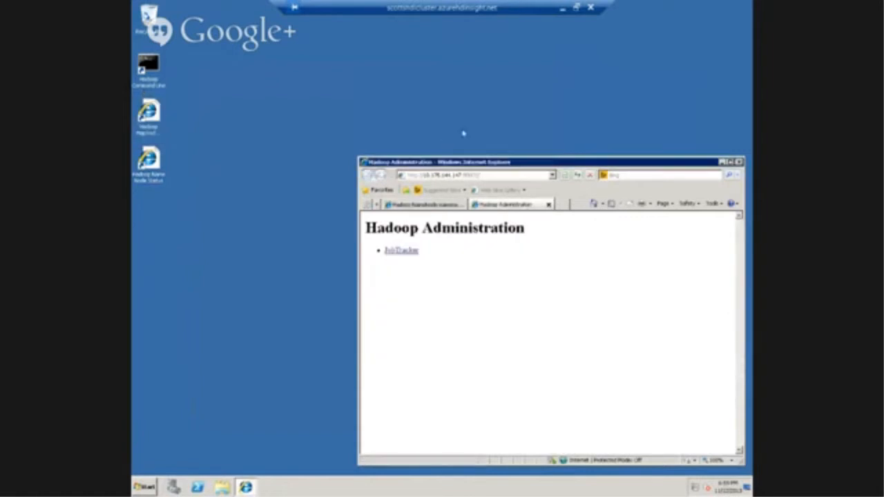
left_click_drag(382, 103, 311, 28)
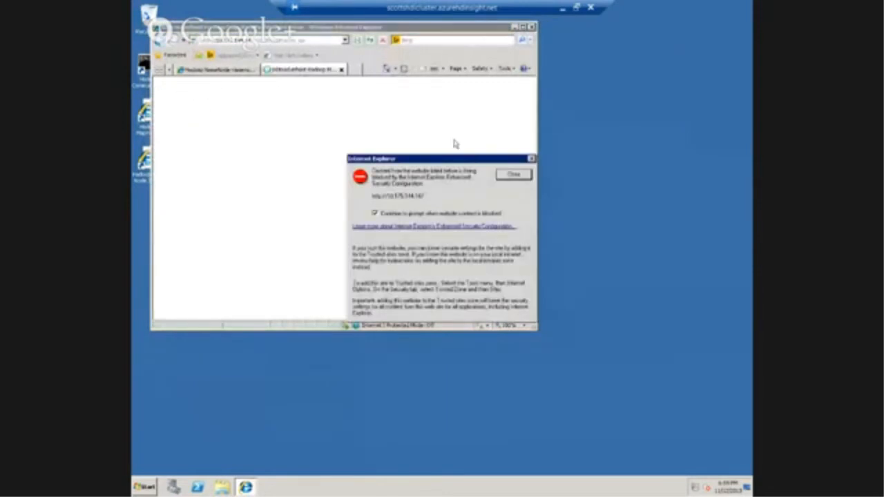
key("Return")
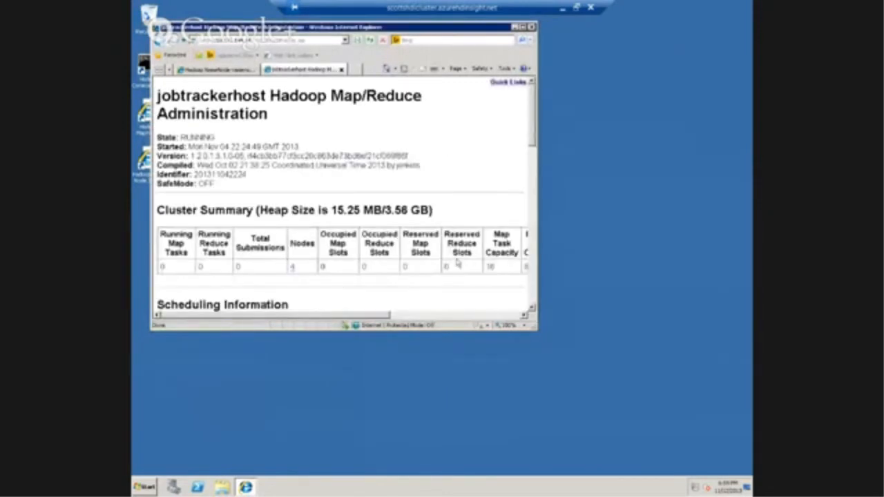
Enlarge the Map/Reduce Administration window and review its cluster summary, scheduling information, job lists and local logs.
left_click_drag(549, 315, 615, 366)
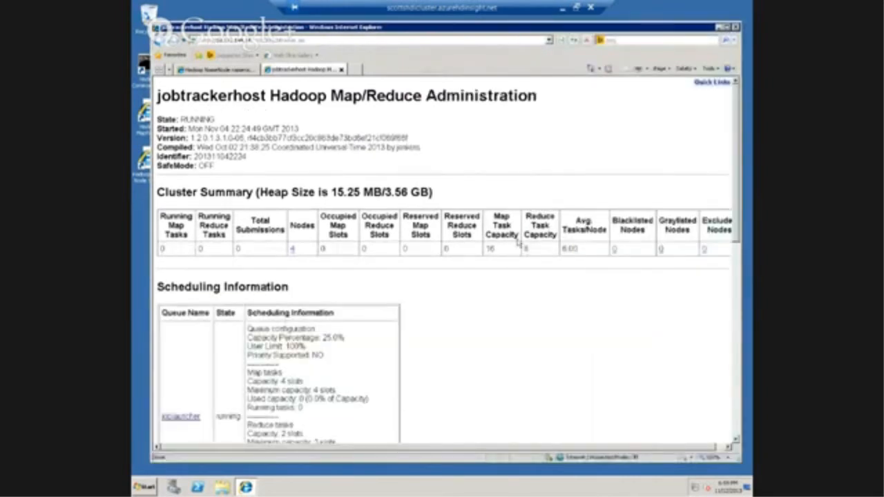
scroll(615, 200, "down", 10)
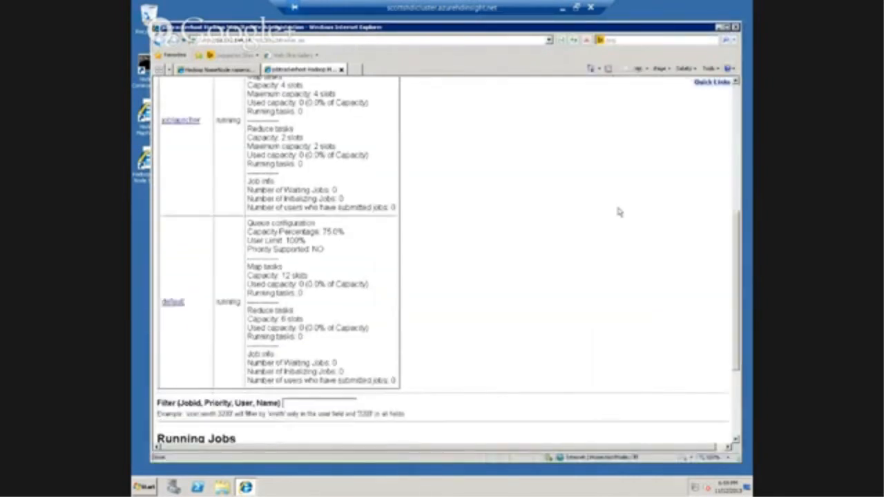
scroll(624, 256, "down", 3)
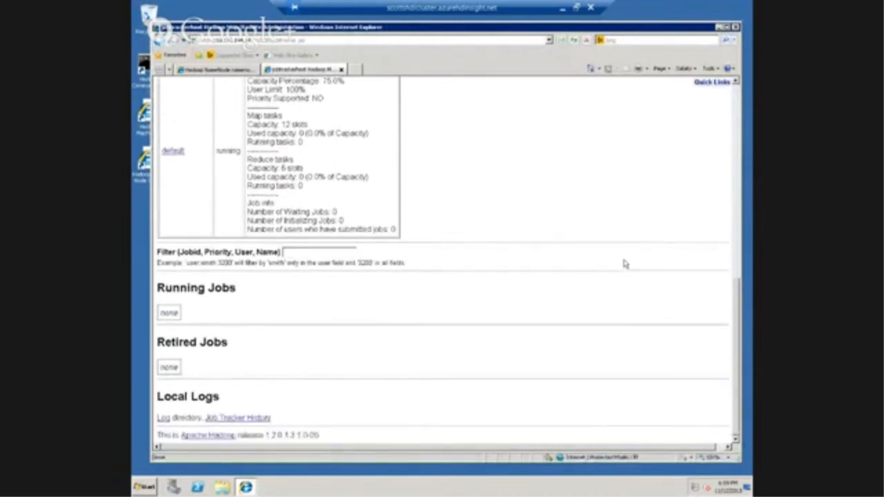
scroll(615, 159, "up", 10)
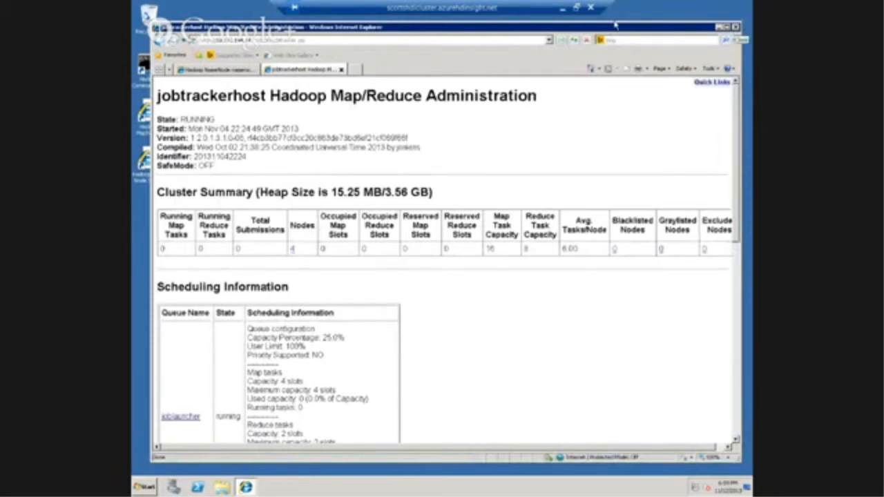
Close all browser tabs and examine the list of available commands in the Hadoop Command Line.
key("alt+F4")
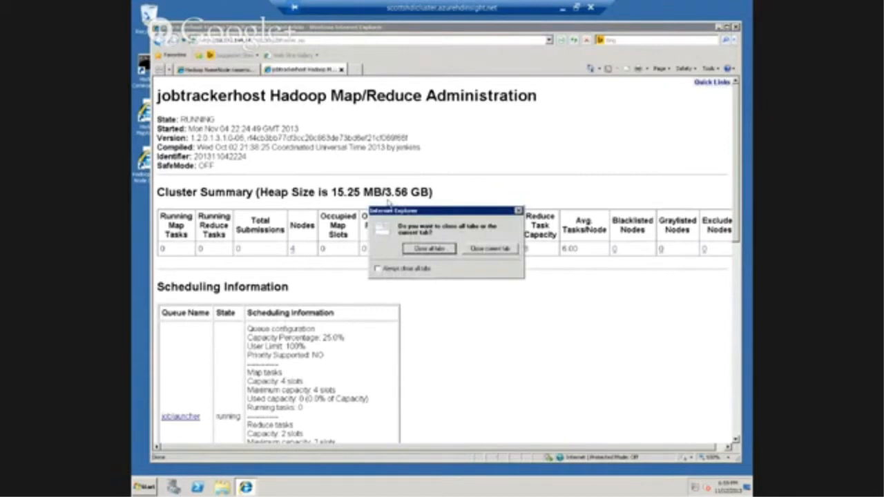
key("Return")
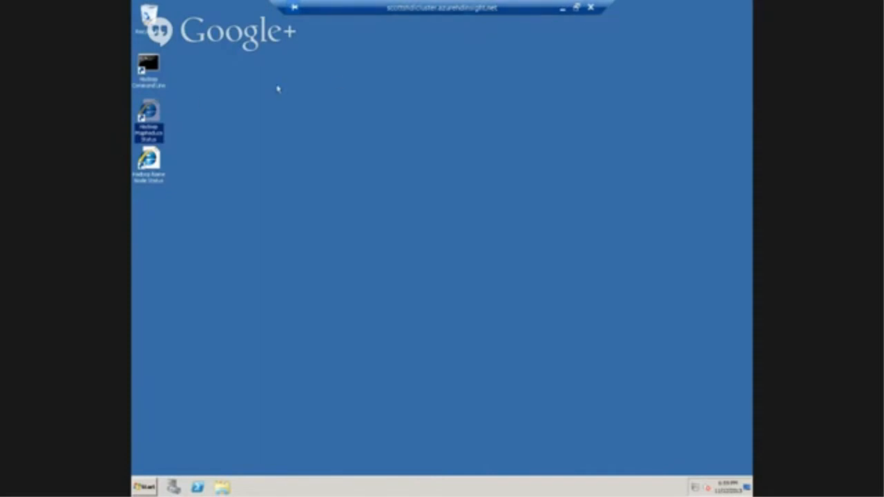
double_click(150, 69)
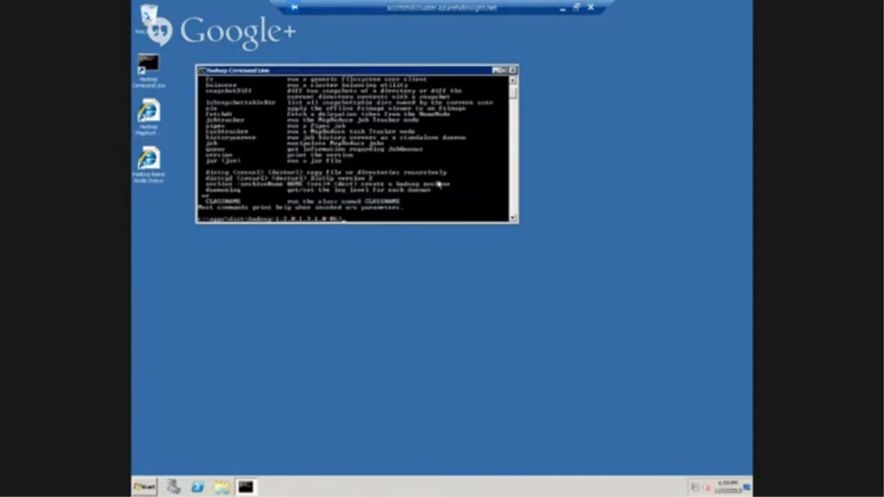
scroll(440, 67, "up", 3)
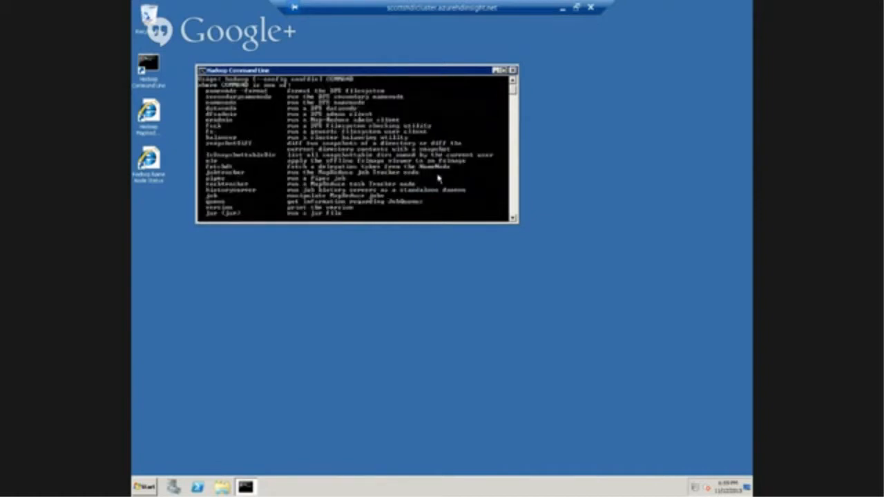
scroll(438, 179, "down", 1)
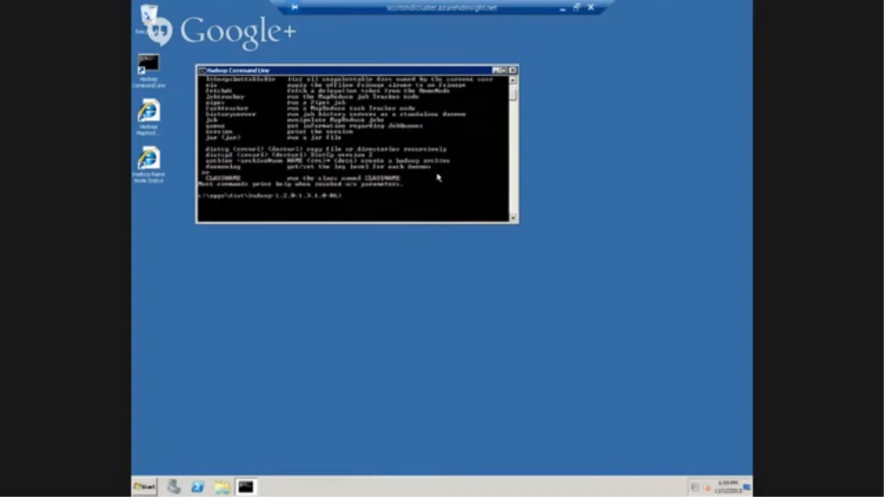
left_click(512, 70)
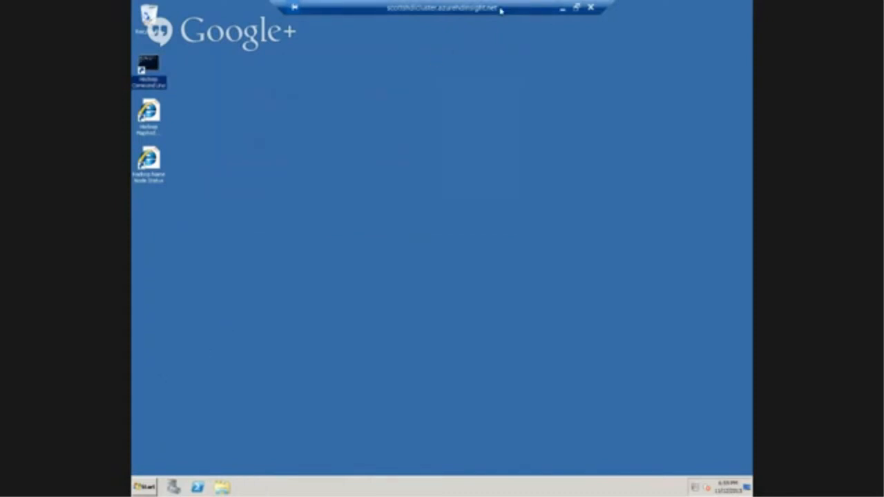
End the remote desktop session and open the HDInsight cluster's monitoring page in the Windows Azure portal.
left_click(591, 7)
left_click(482, 269)
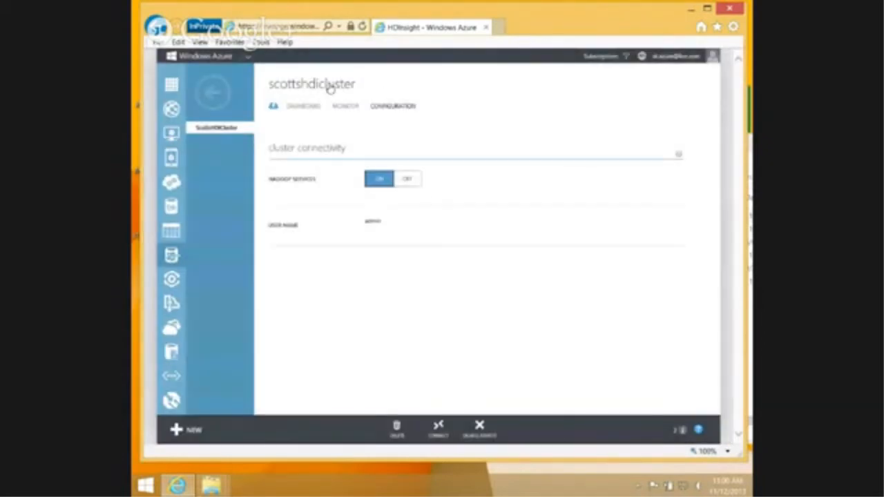
left_click(344, 105)
Start a custom new HDInsight cluster to review the HDInsight version choices, and close the form without creating it.
left_click(176, 430)
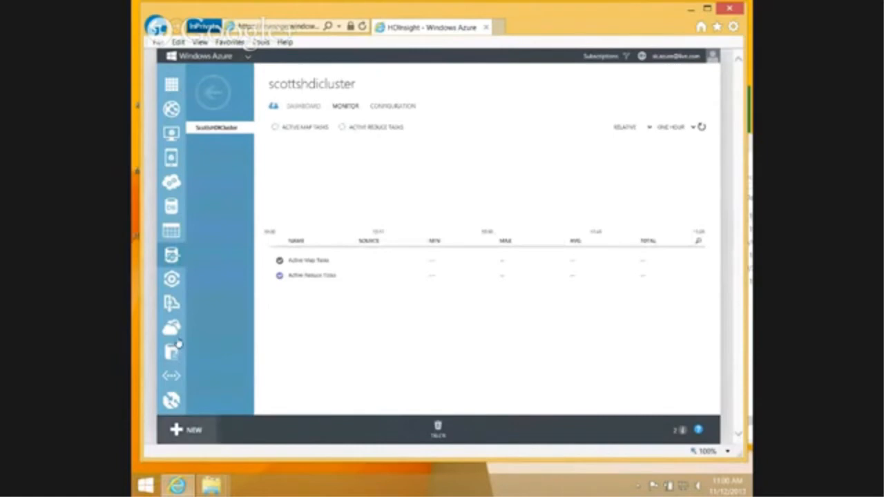
left_click(418, 254)
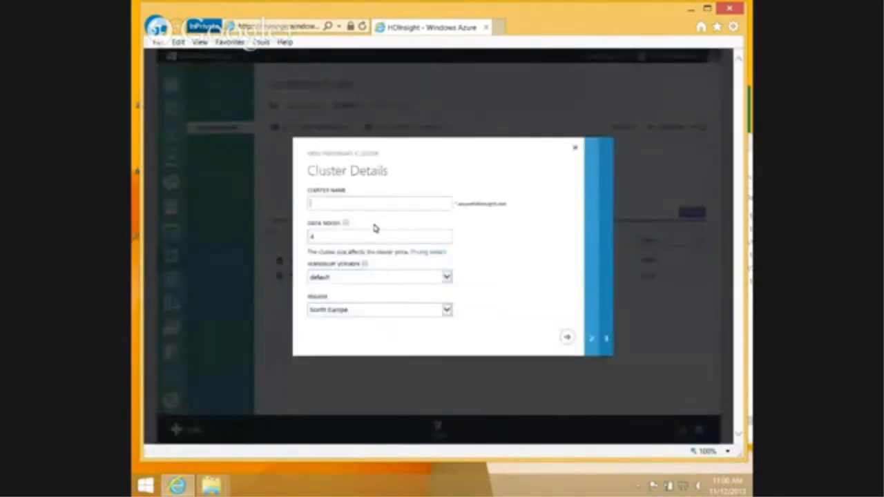
left_click(447, 277)
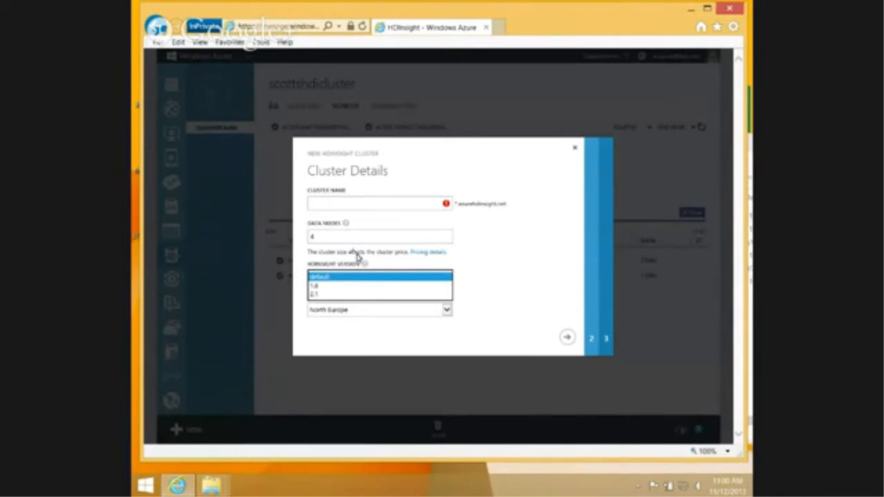
left_click(487, 120)
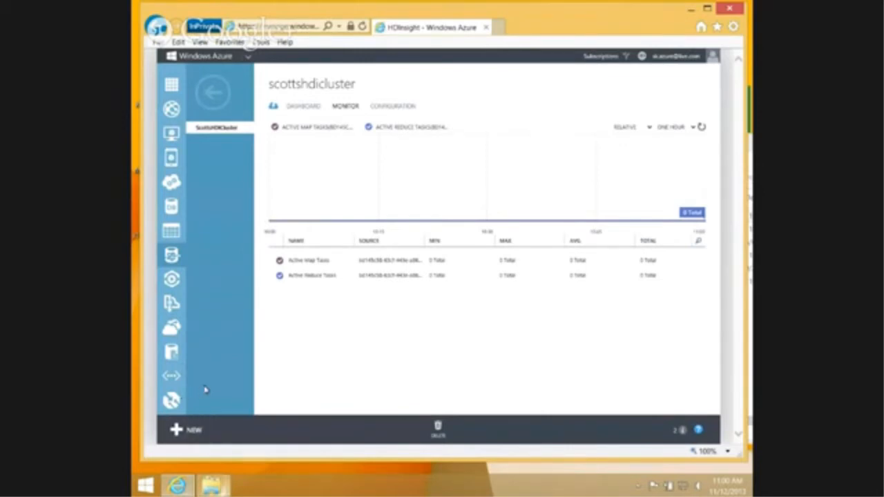
In File Explorer, open the JLA\ScaleOutData folder on the Data (D:) drive and copy its path.
left_click(212, 486)
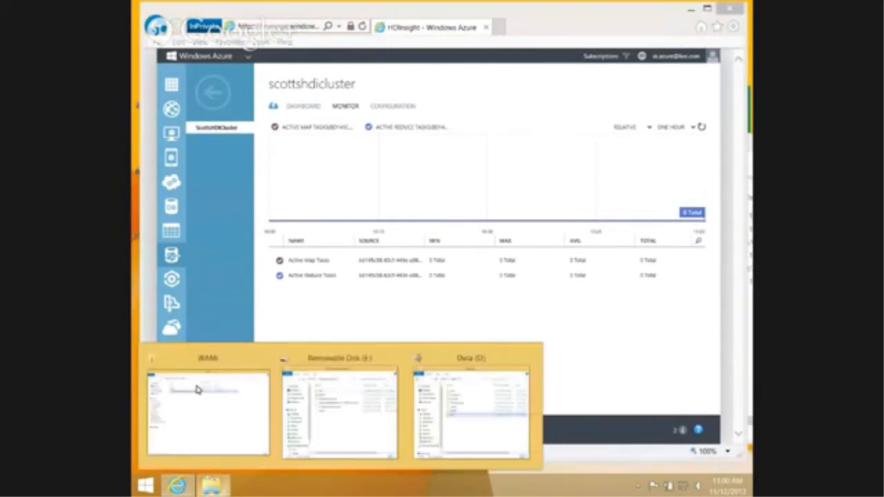
left_click(410, 351)
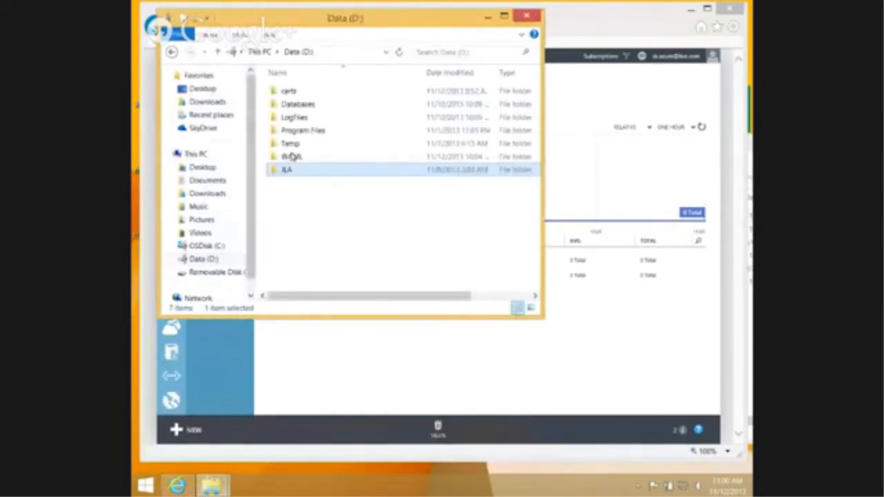
key("Return")
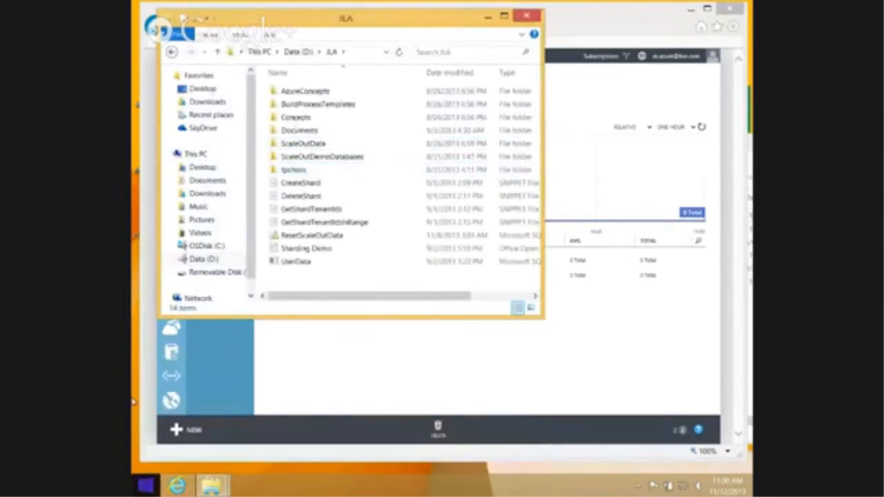
key("super")
key("super")
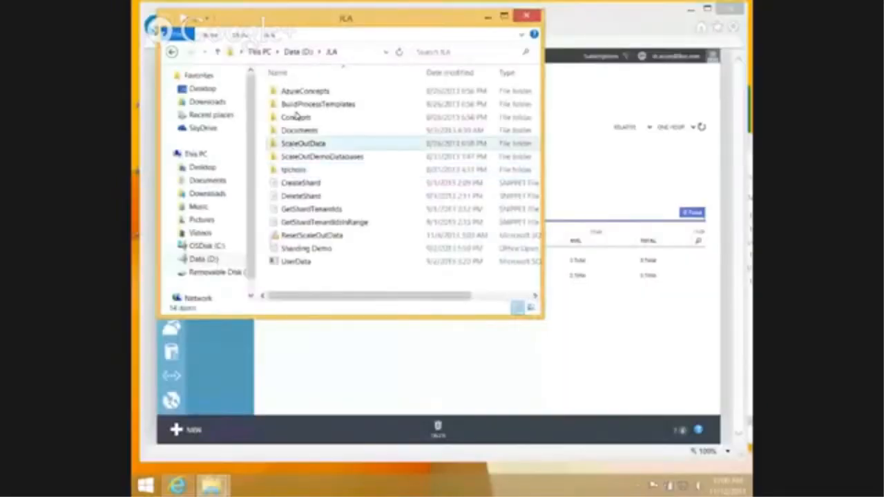
double_click(304, 143)
left_click(311, 49)
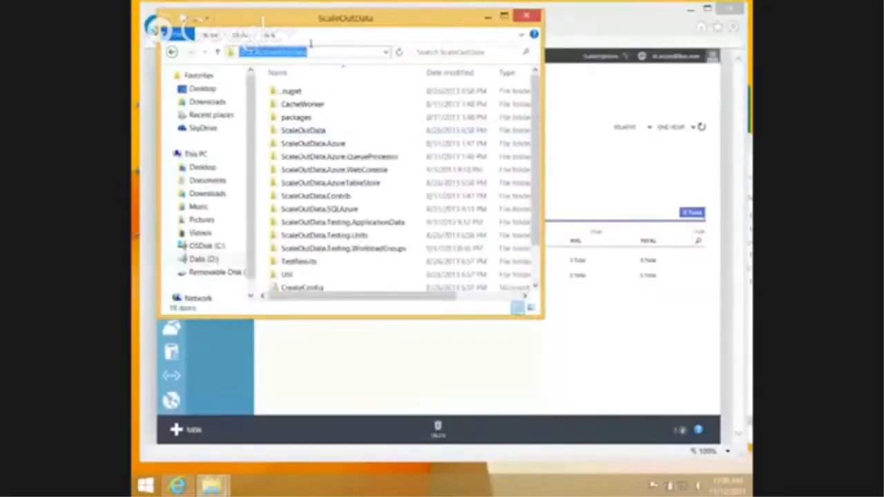
Launch Visual Studio 2013 as administrator from the Start screen.
key("super")
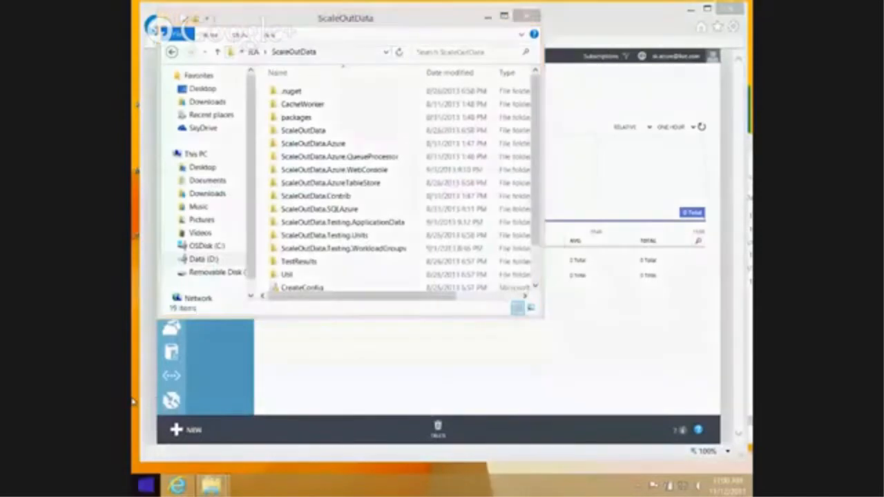
scroll(510, 185, "down", 2)
right_click(605, 157)
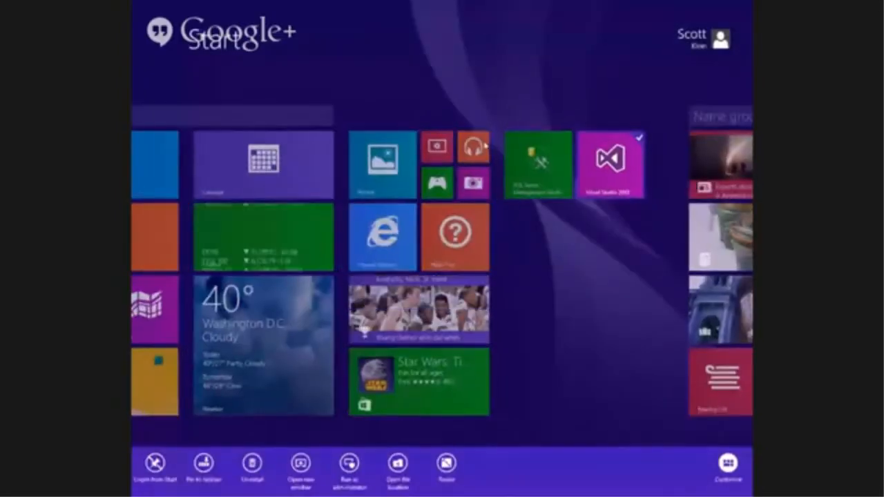
left_click(350, 465)
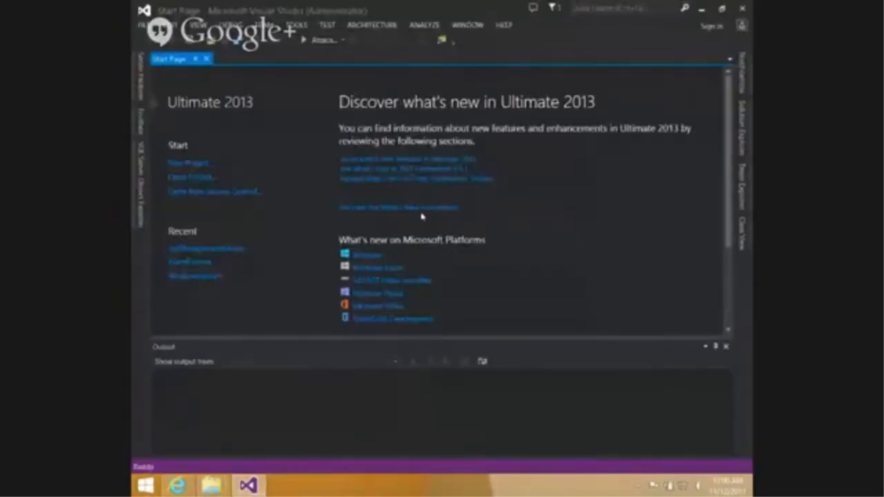
Browse to the copied ScaleOutData folder path in the Open Project dialog and open the ScaleOutData solution.
left_click(194, 177)
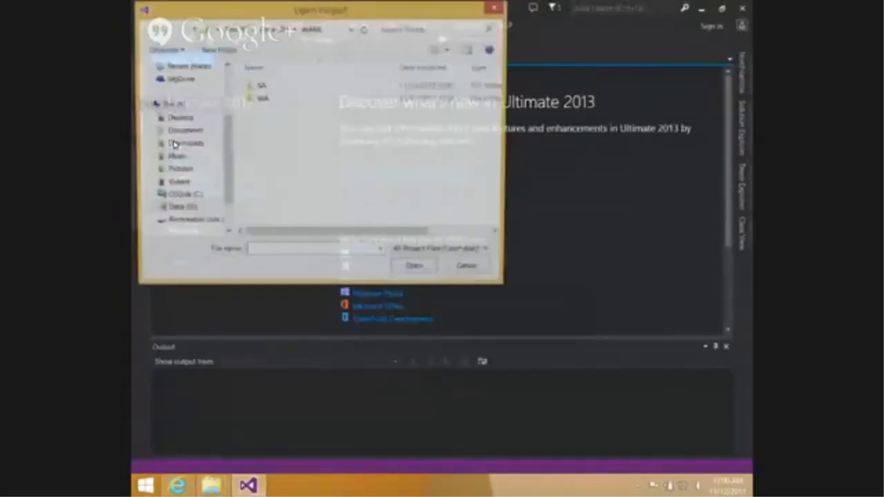
left_click(279, 28)
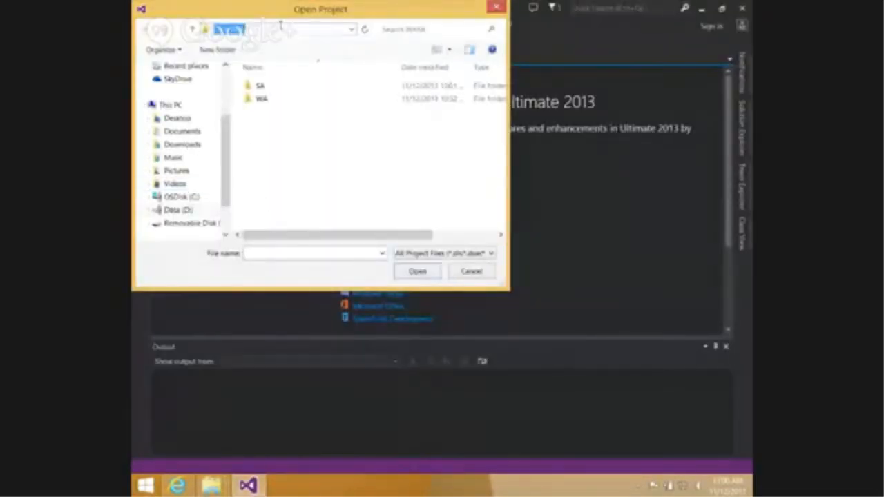
key("Return")
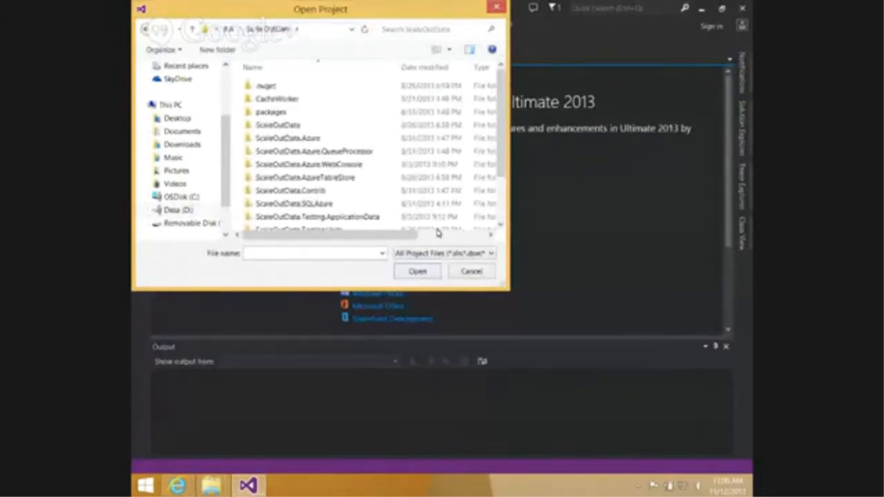
left_click_drag(509, 289, 689, 396)
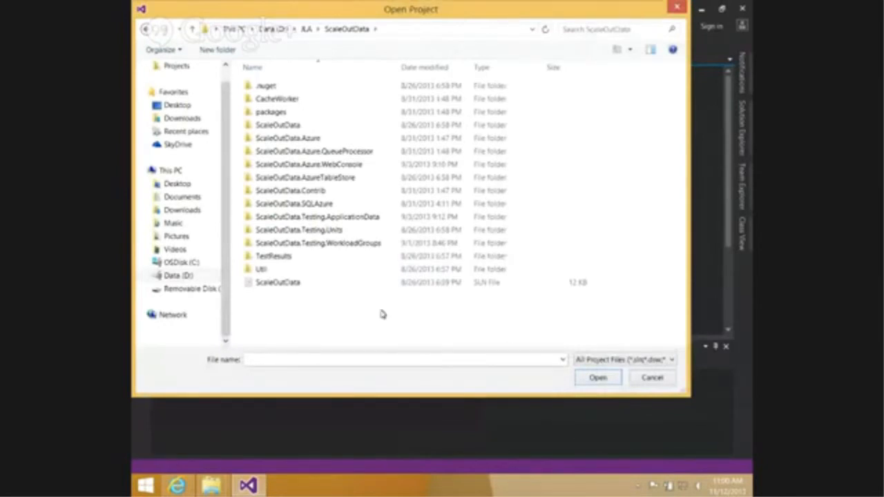
double_click(276, 282)
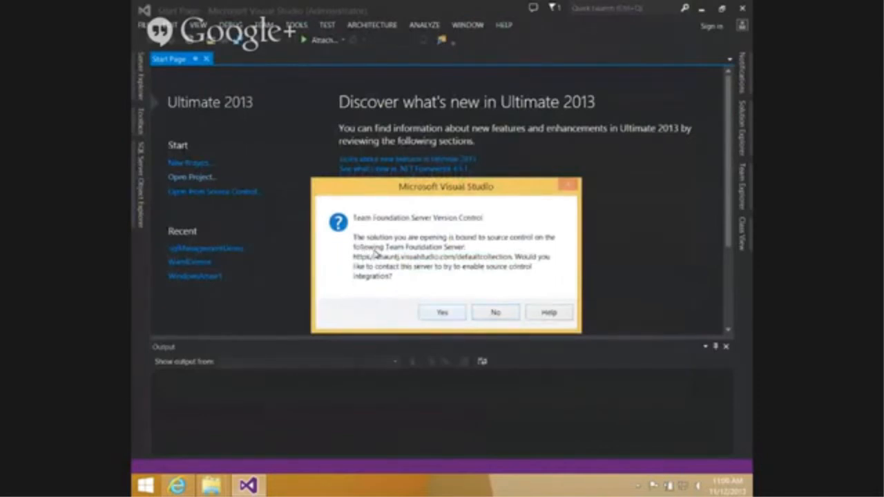
Accept the source control prompts, convert the project to target Windows Azure Tools v2.2, and close the migration report.
key("Return")
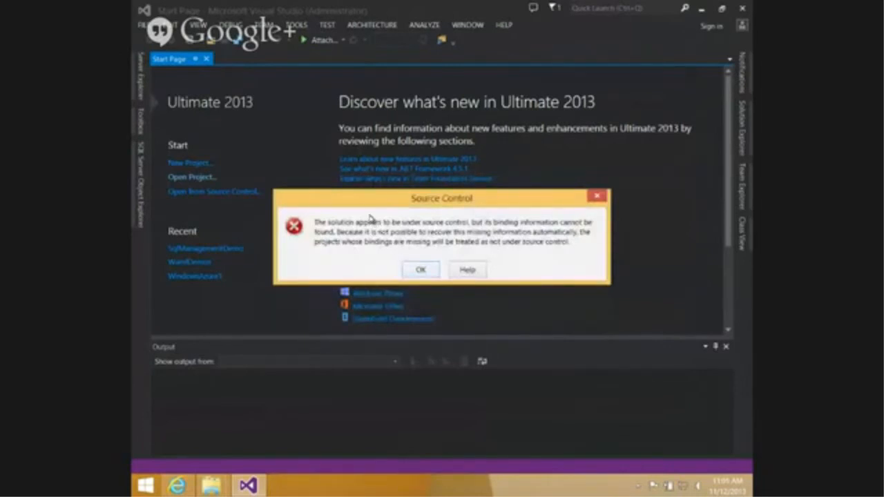
key("Return")
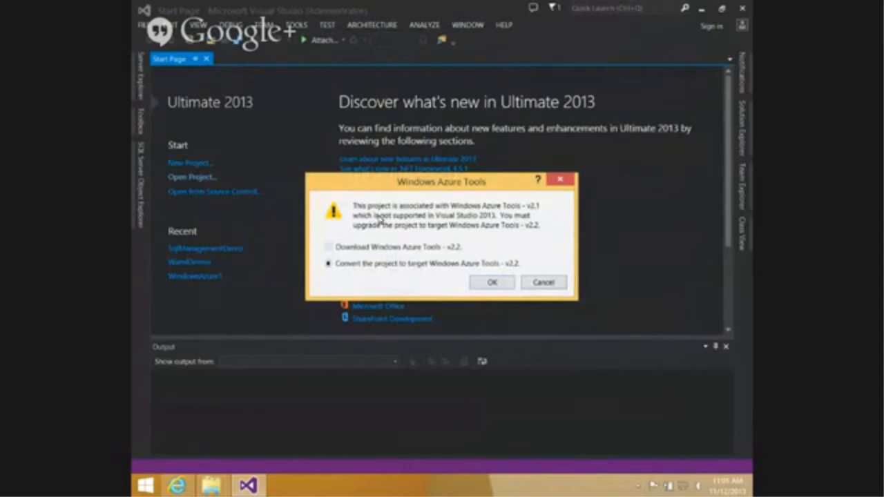
key("Return")
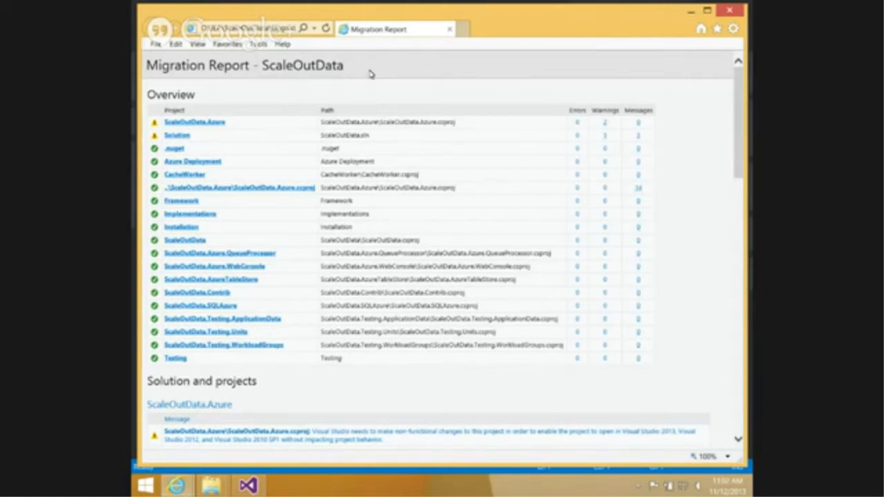
key("alt+F4")
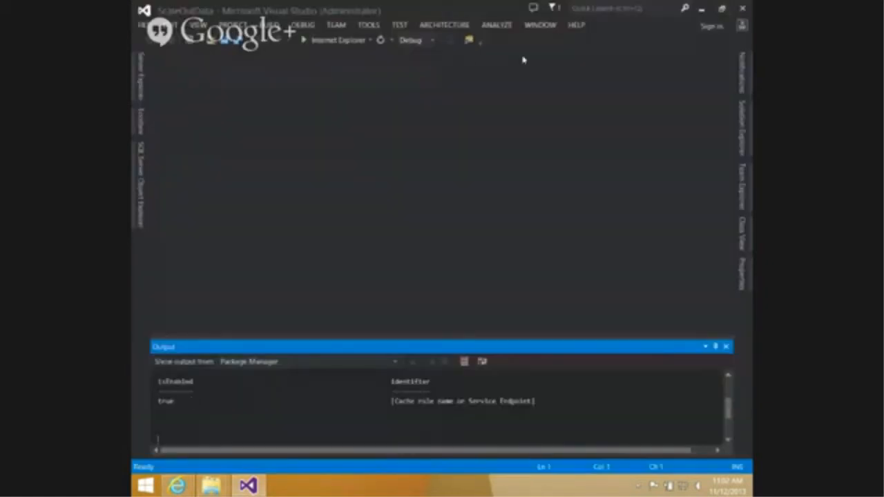
Show the Solution Explorer and select the ScaleOutData.Testing.WorkloadGroups project in the Testing folder.
key("ctrl+alt+l")
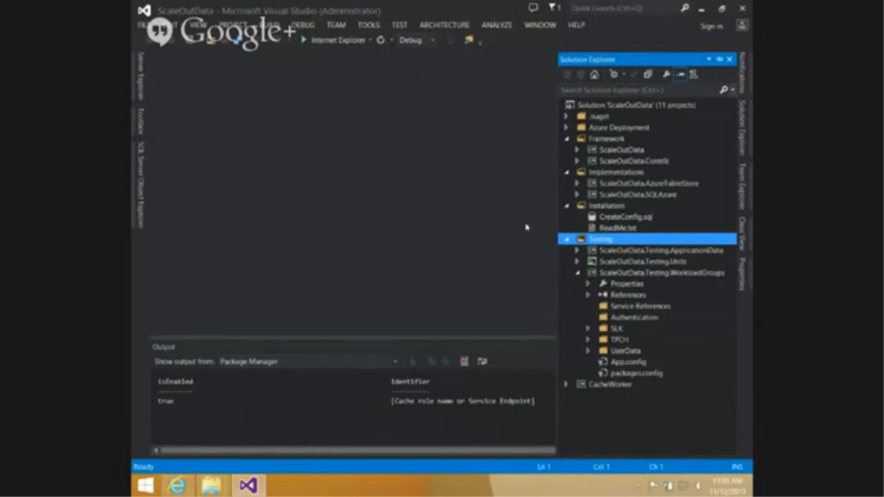
key("Down")
key("Down")
key("Down")
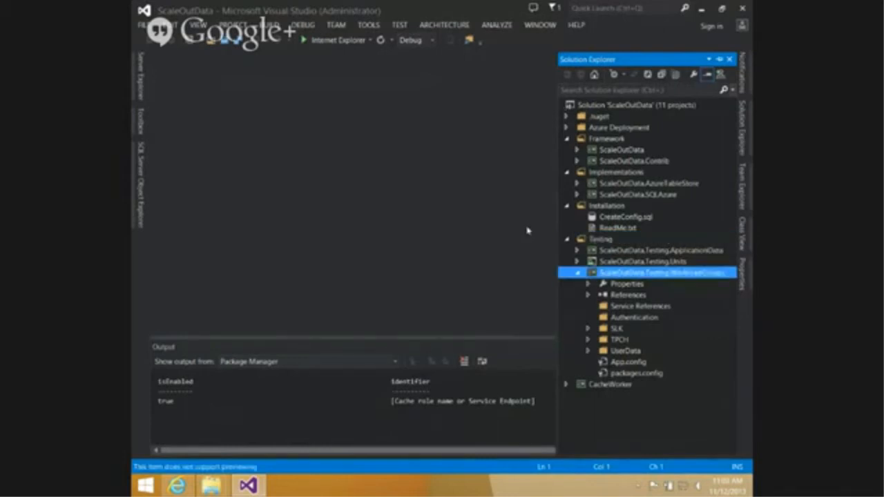
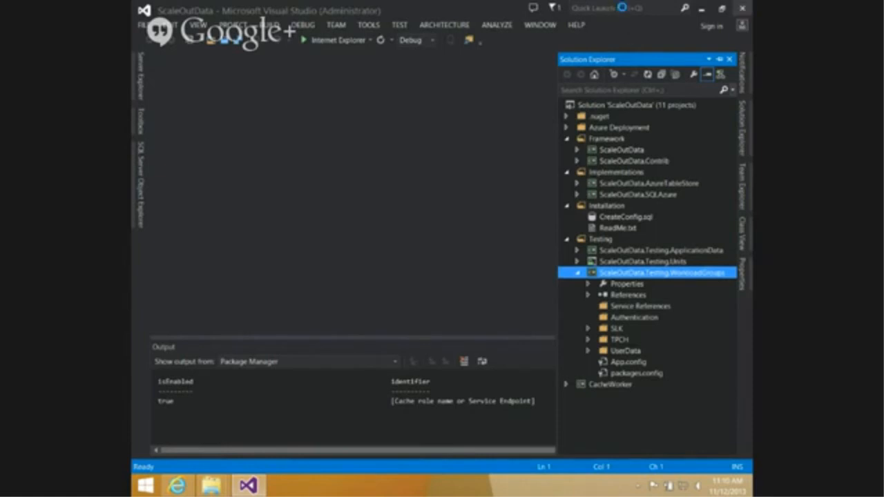
Close Visual Studio, minimize the ScaleOutData folder window, and show the Mobile Services list in the Windows Azure portal.
key("Return")
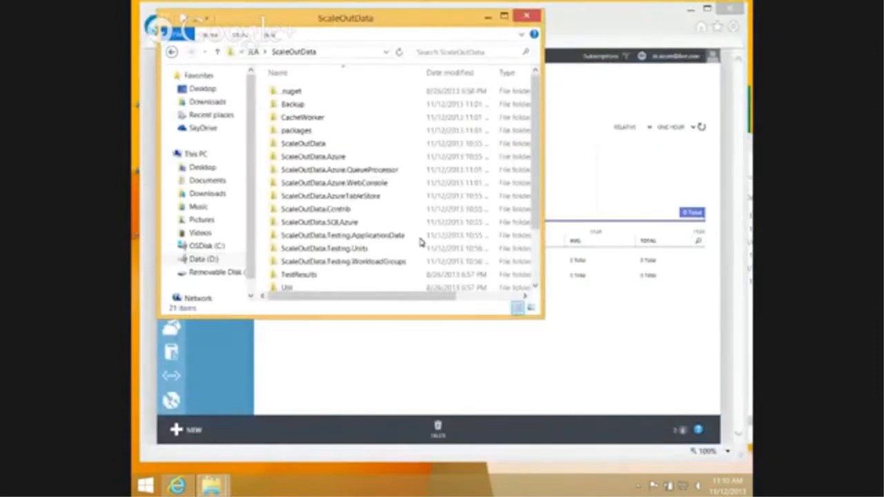
left_click(488, 16)
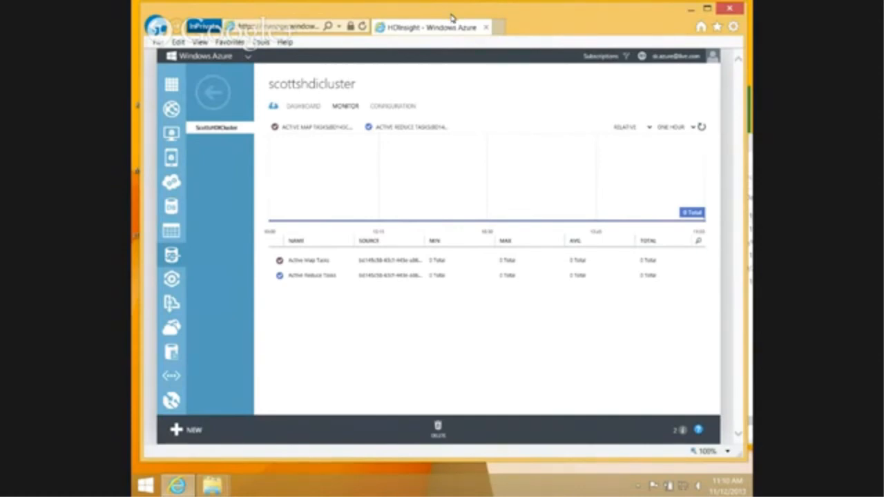
left_click(192, 83)
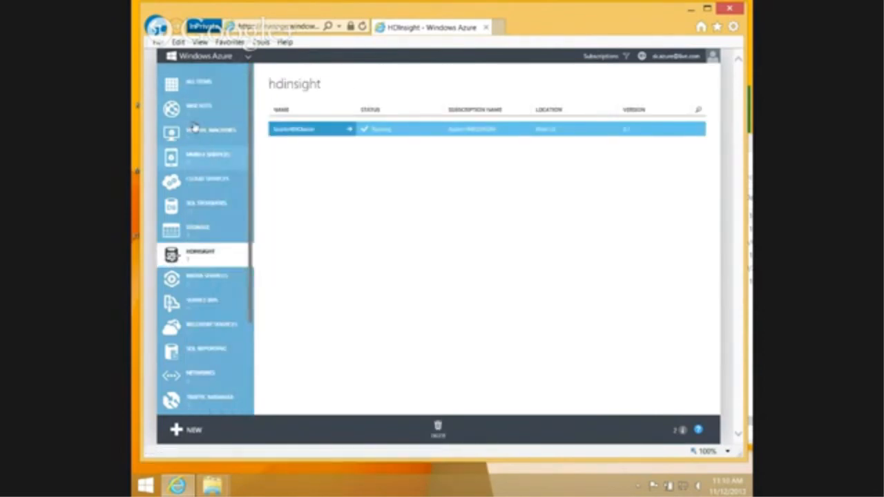
left_click(195, 153)
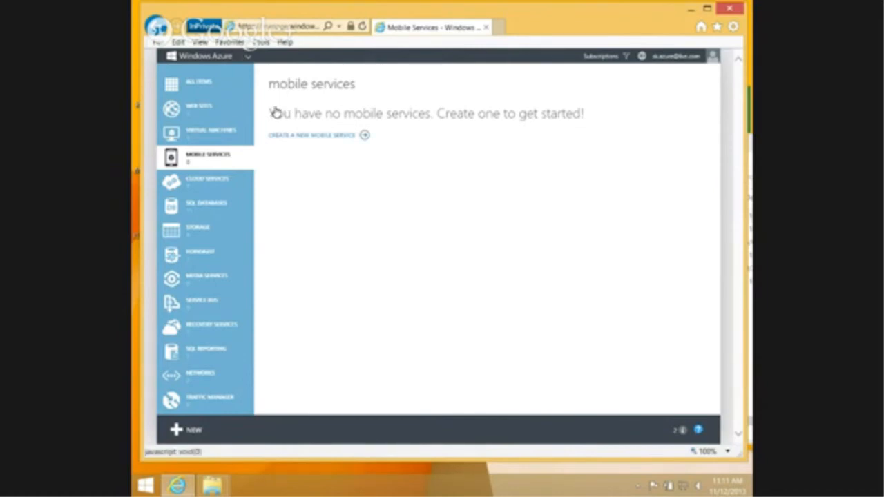
Start a new mobile service with the URL BelgiumMS, a free 20 MB SQL database and the West US region.
left_click(292, 134)
type("s")
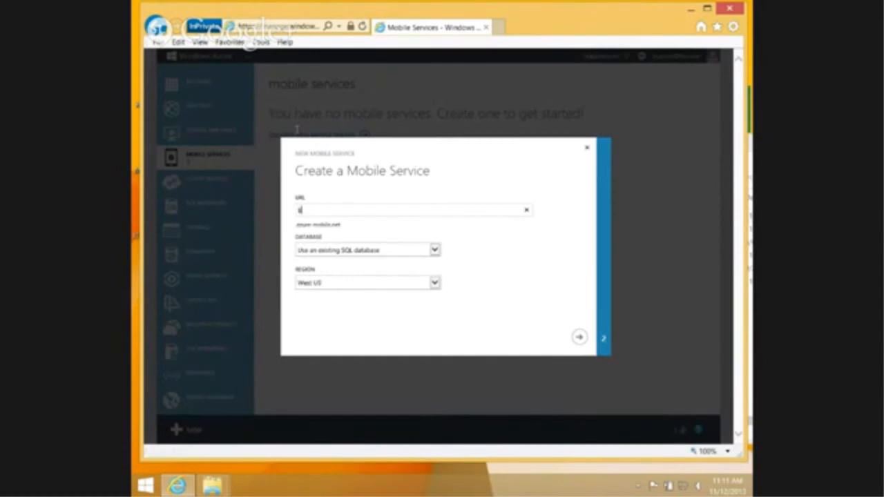
type("elgiumMS")
key("Tab")
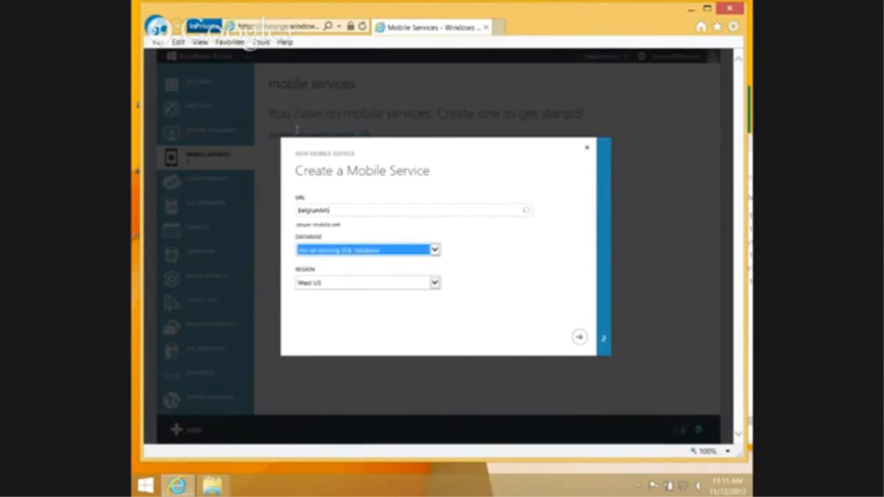
key("alt+Down")
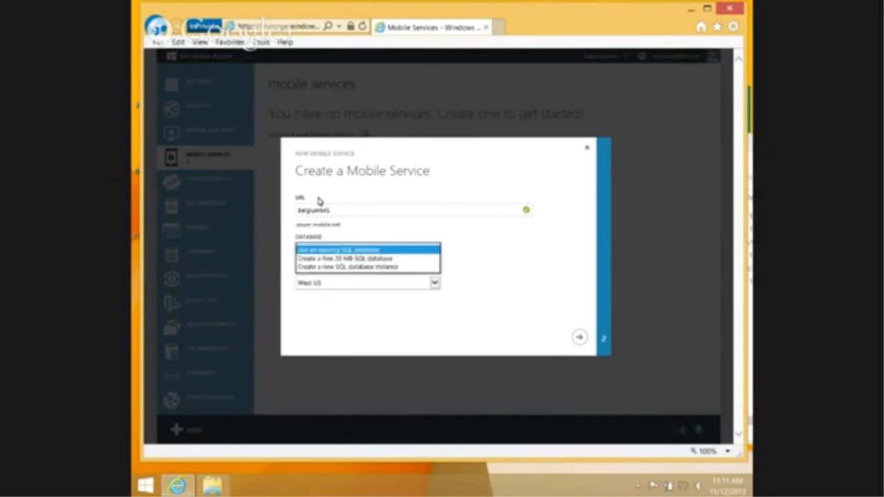
key("Down")
key("Return")
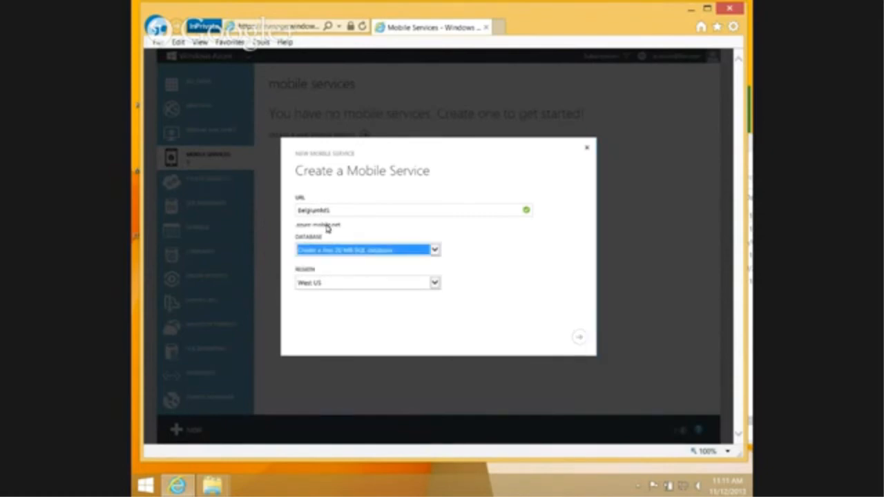
left_click(579, 337)
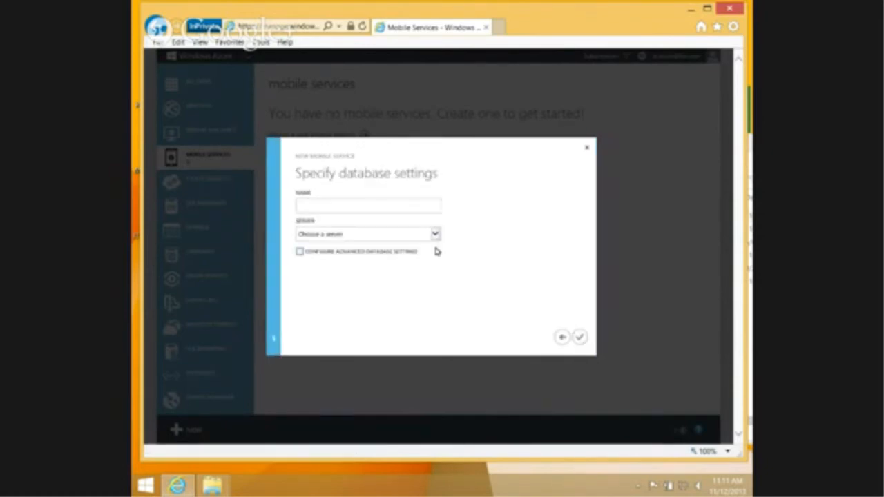
Put the BelgiumMS_db database on the existing West US server with its server login password, and open the created BelgiumMS mobile service.
key("alt+Down")
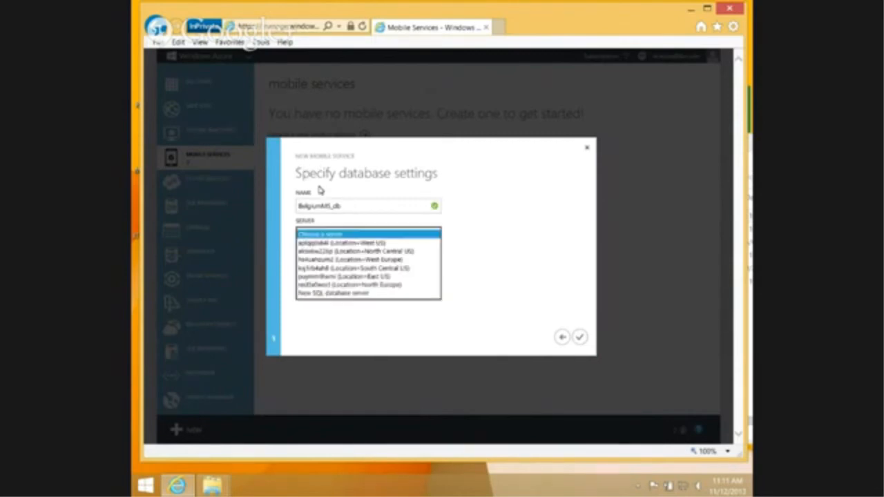
key("Down")
key("Return")
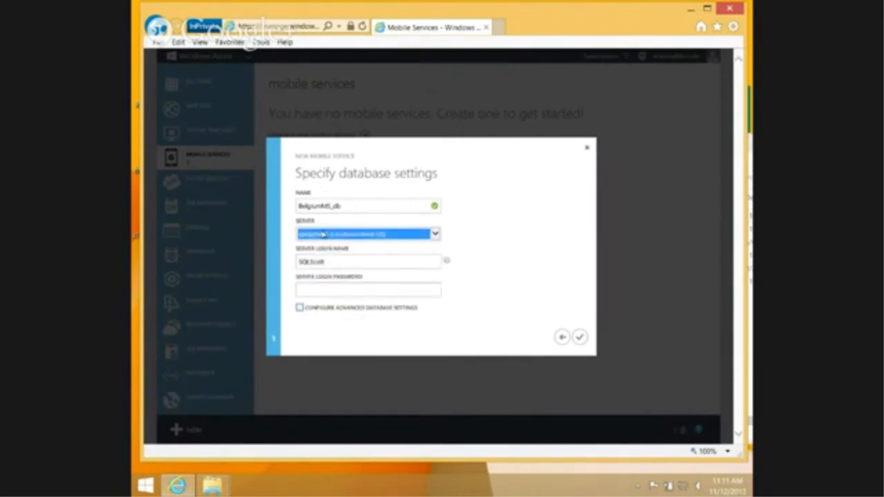
key("Tab")
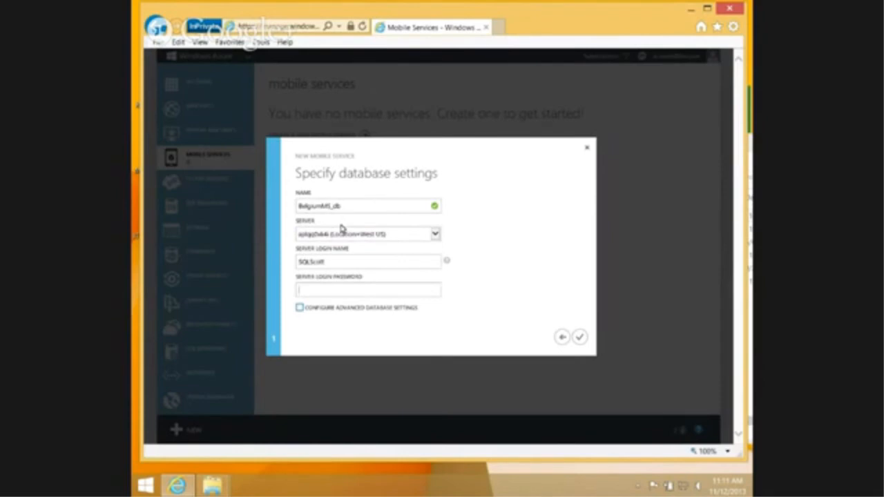
type("•••••••••")
left_click_drag(346, 290, 201, 219)
type("*********")
left_click(490, 276)
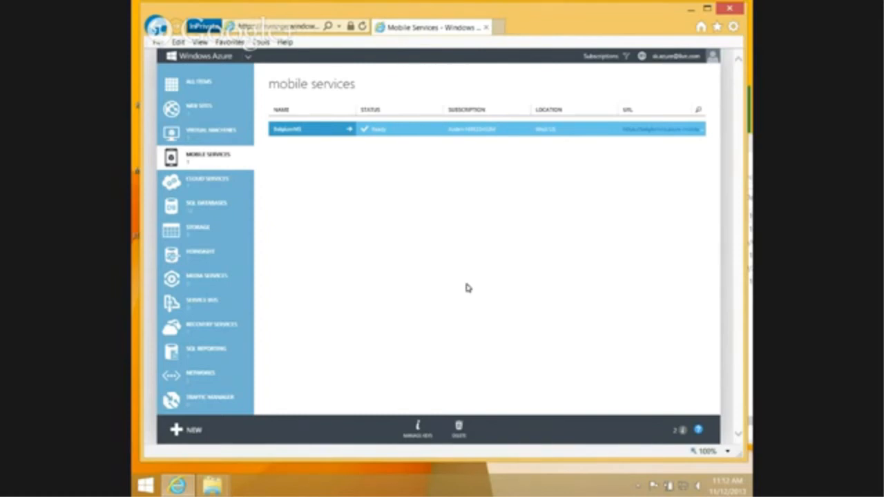
left_click(293, 129)
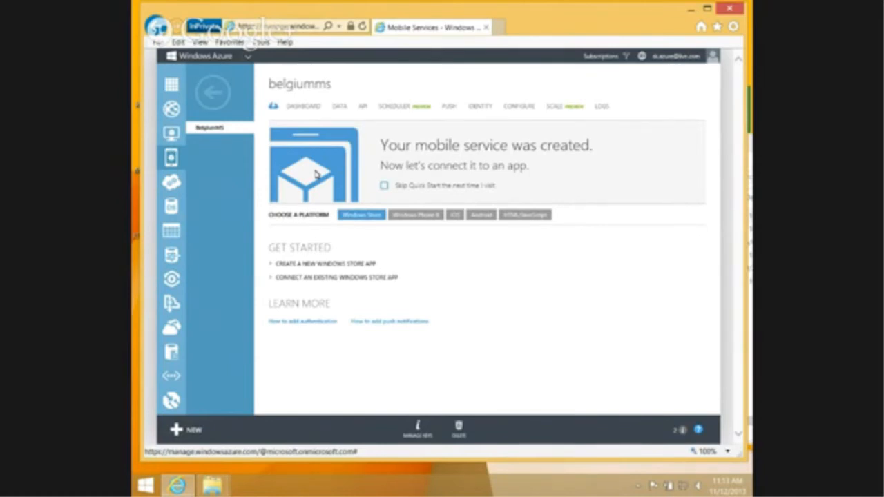
Launch Visual Studio 2013 as administrator from the Start screen.
key("super")
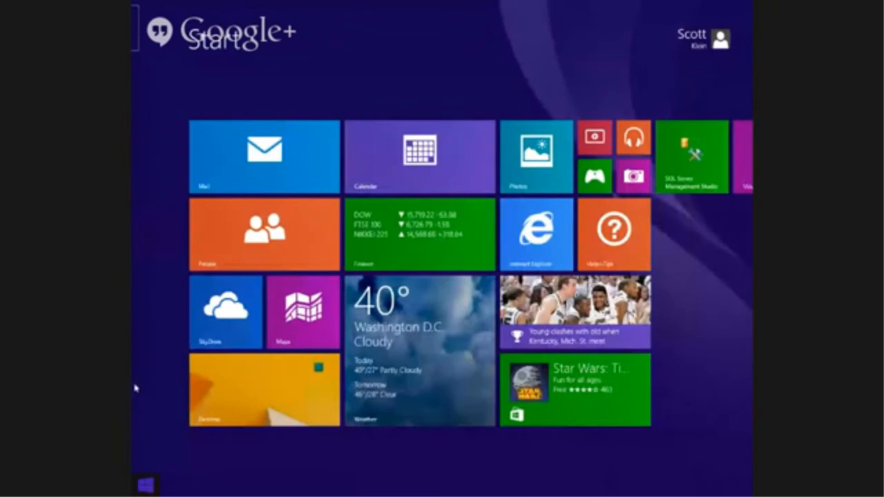
scroll(527, 135, "down", 2)
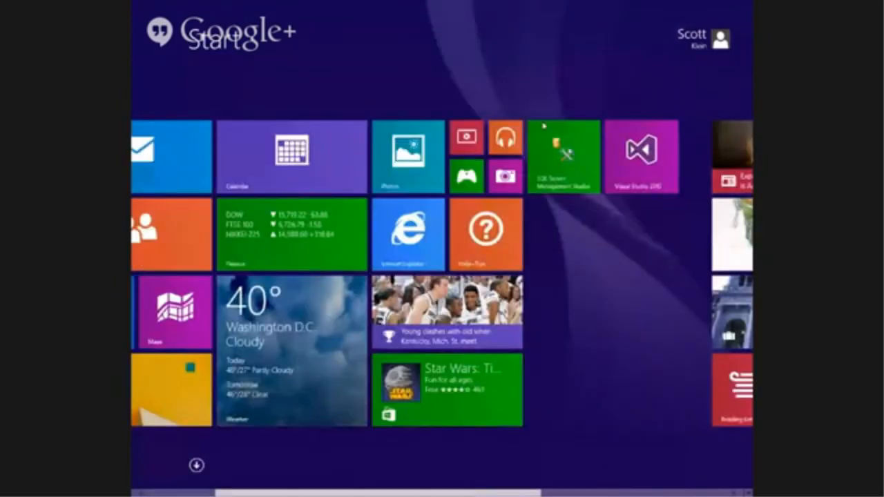
right_click(642, 157)
left_click(349, 462)
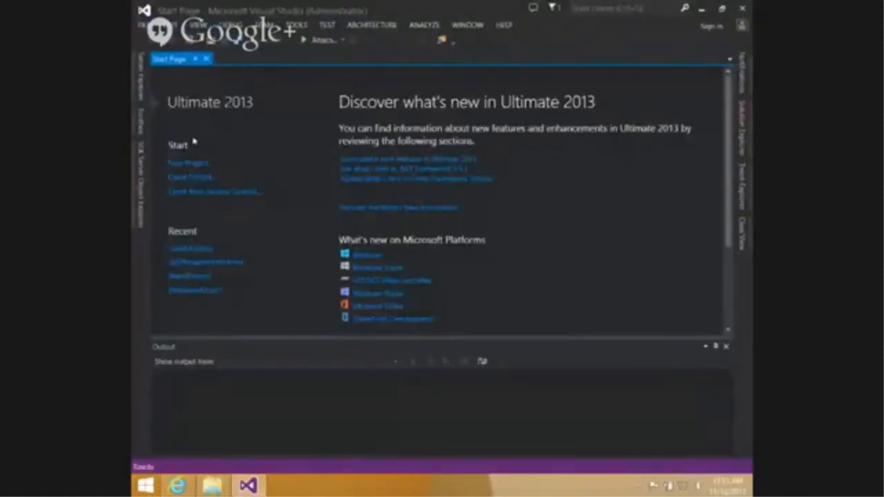
Create a Visual C# Windows Store project from the Blank App (XAML) template, named BelgiumStore.
left_click(188, 163)
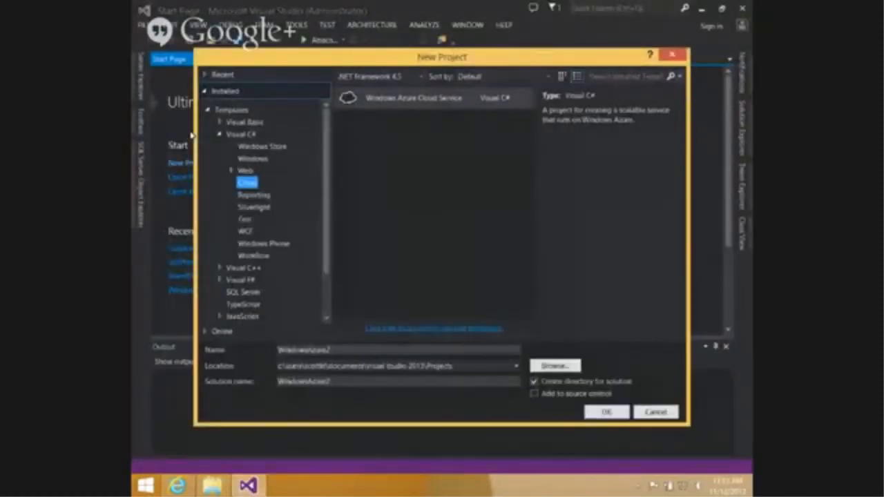
left_click(256, 146)
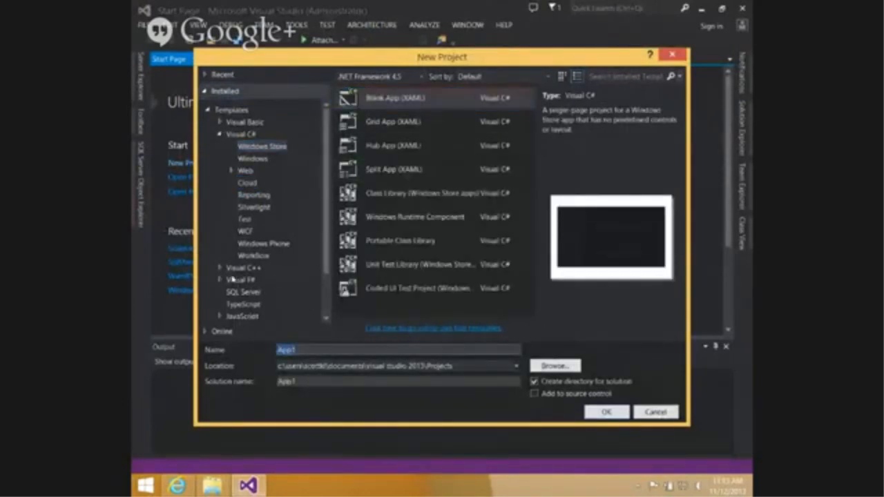
type("Ae")
type("lgianStore")
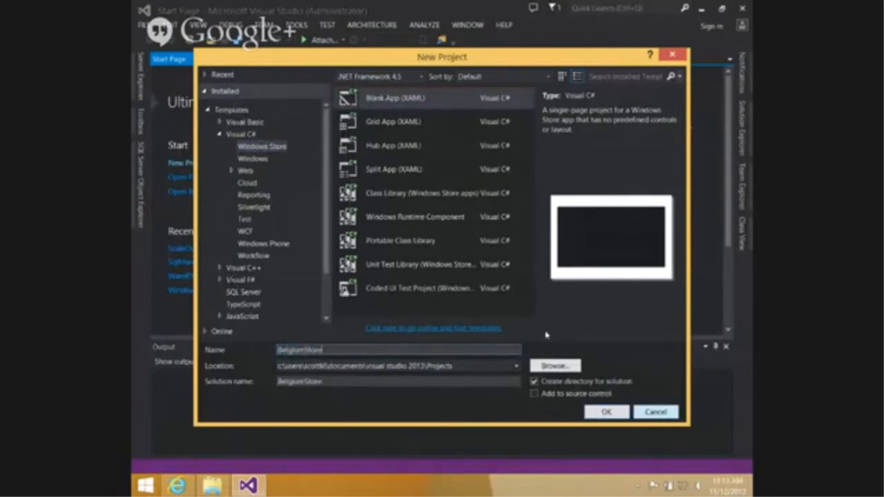
key("Return")
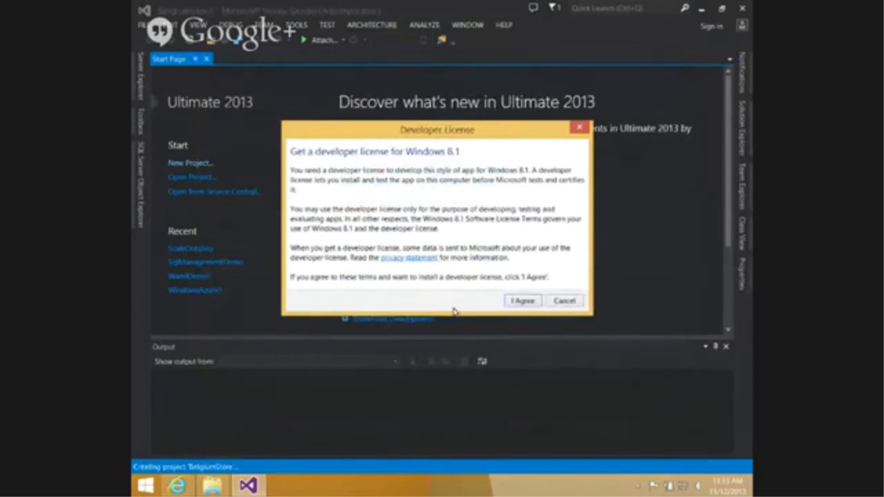
Get a Windows 8.1 developer license by accepting the terms and signing in with the Microsoft account e-mail and password.
key("Return")
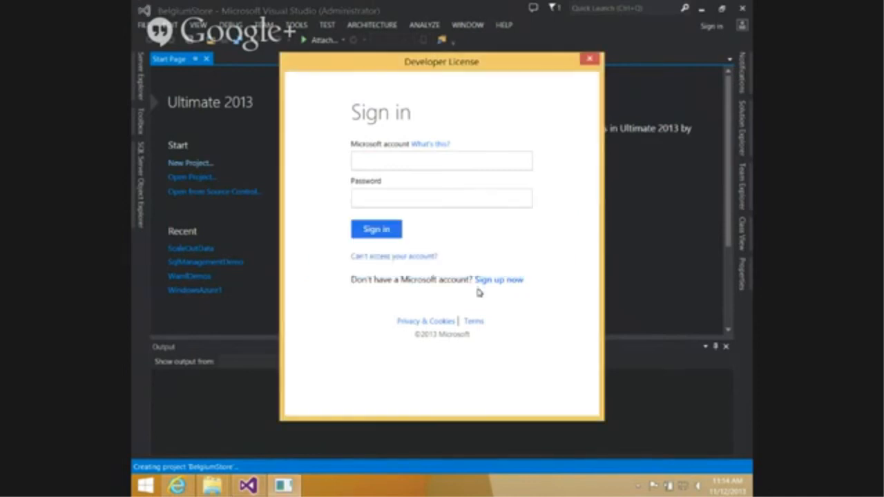
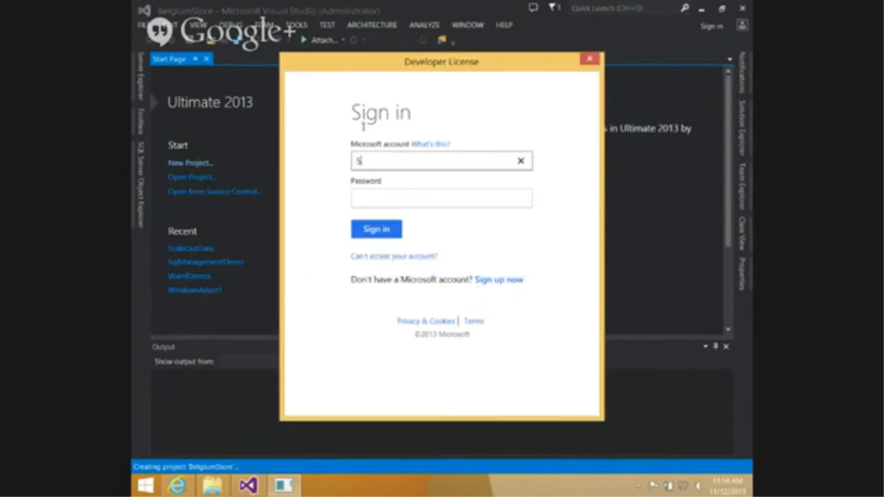
key("Tab")
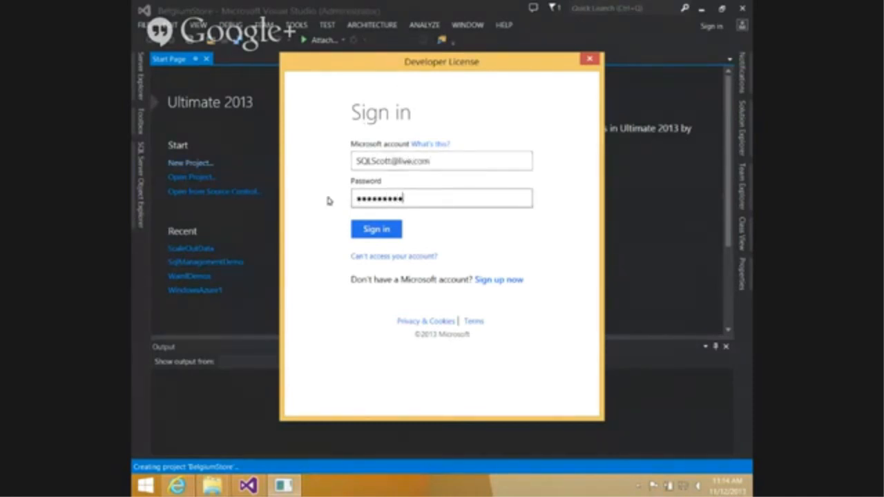
key("Return")
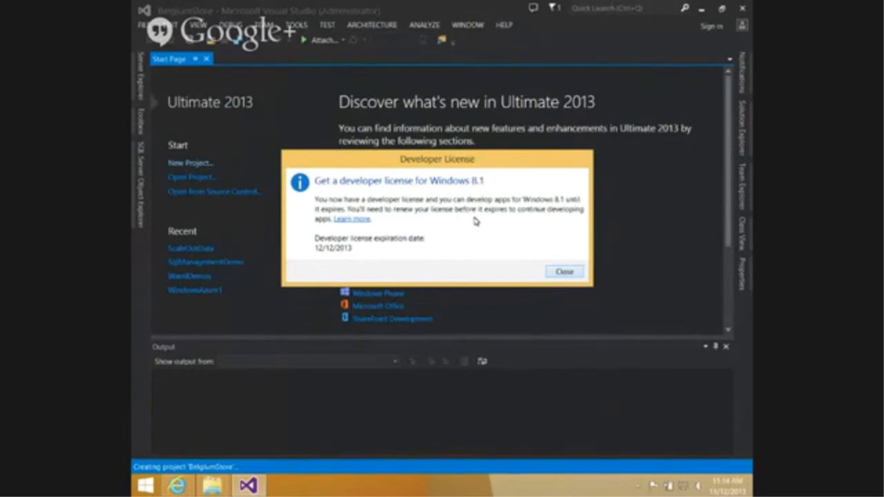
key("Return")
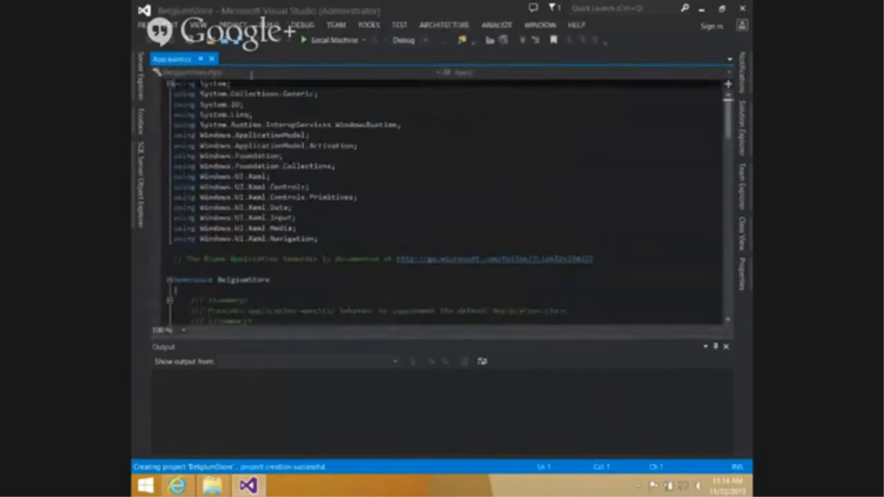
Close the App.xaml.cs file and start adding a push notification to the BelgiumStore project, continuing to the Windows Store sign-in.
left_click(211, 59)
left_click(742, 129)
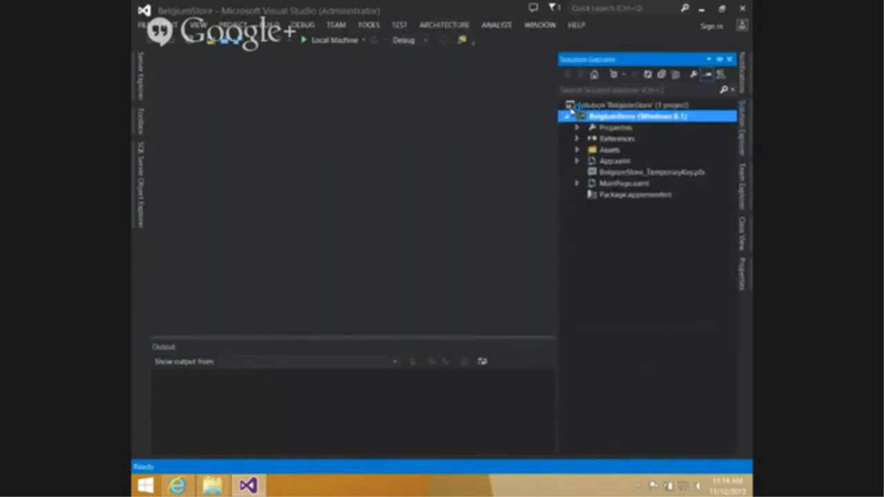
right_click(619, 117)
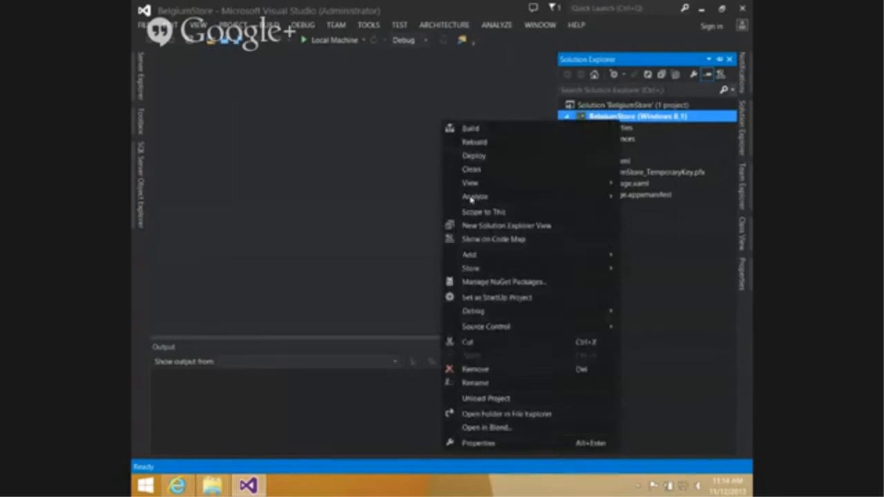
mouse_move(470, 254)
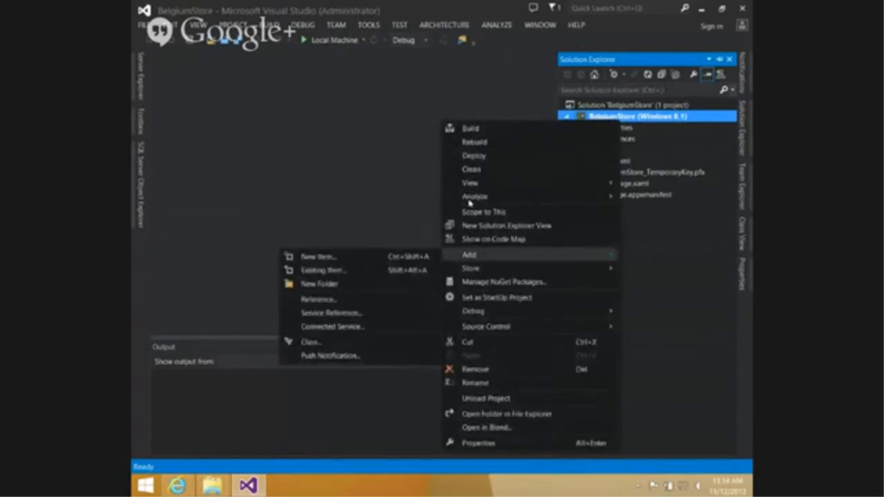
left_click(335, 356)
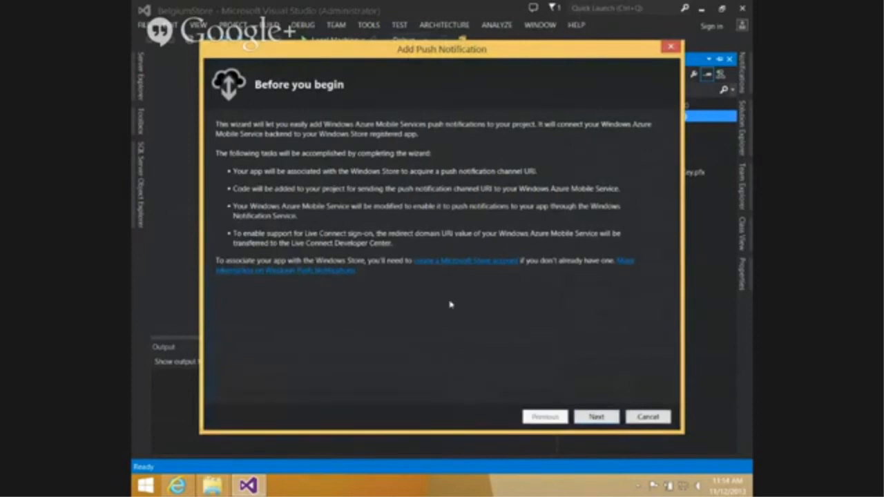
key("Return")
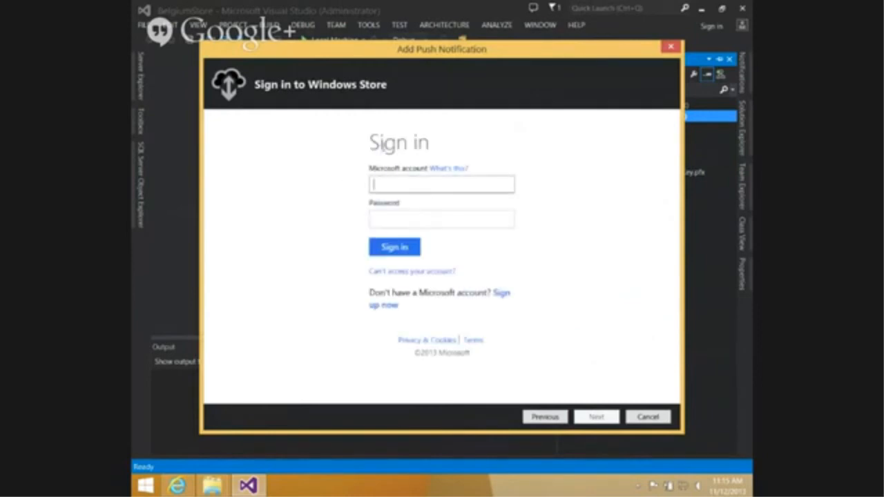
Sign in to Windows Store in the push notification wizard with the Microsoft account e-mail and password.
key("Tab")
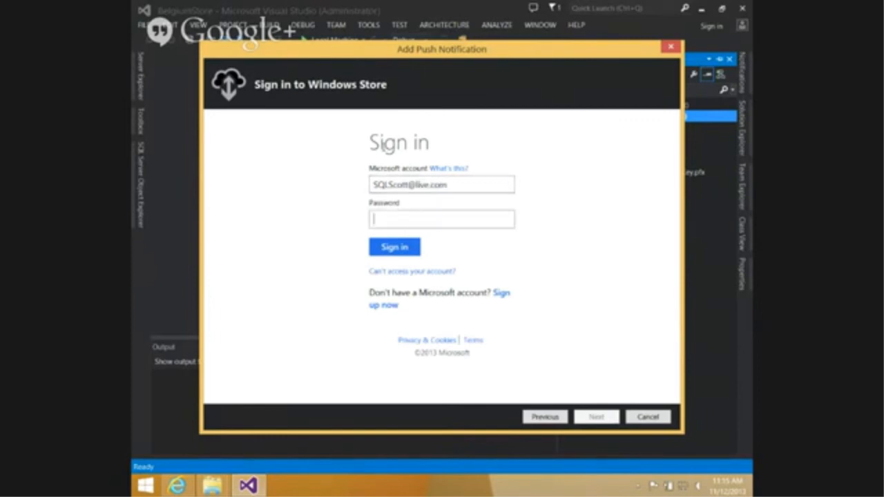
type("••••••••••")
key("Return")
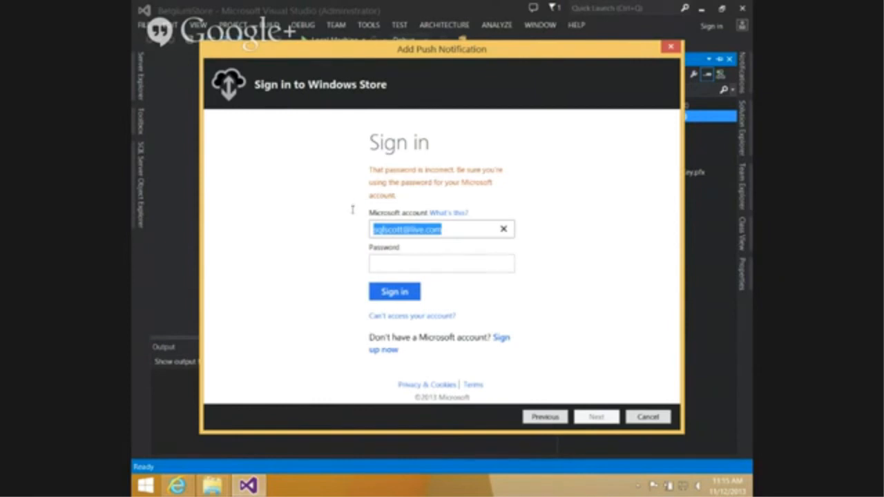
key("Tab")
type("•••••••••")
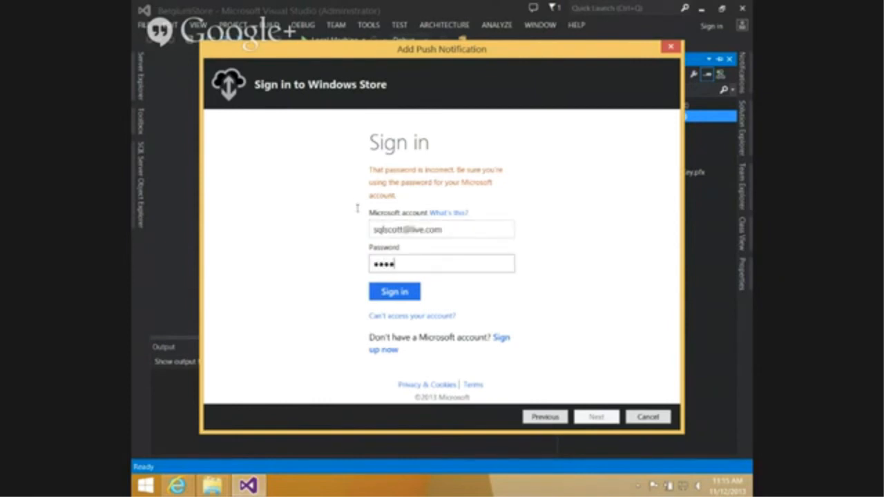
type("•")
key("Return")
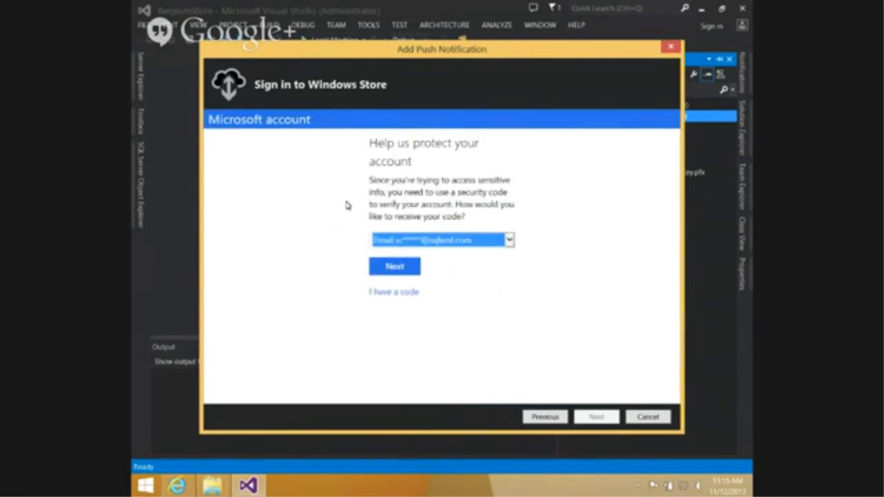
Set the security code delivery choice to "I don't have these any more" and select the security info update address shown for that choice.
key("alt+Down")
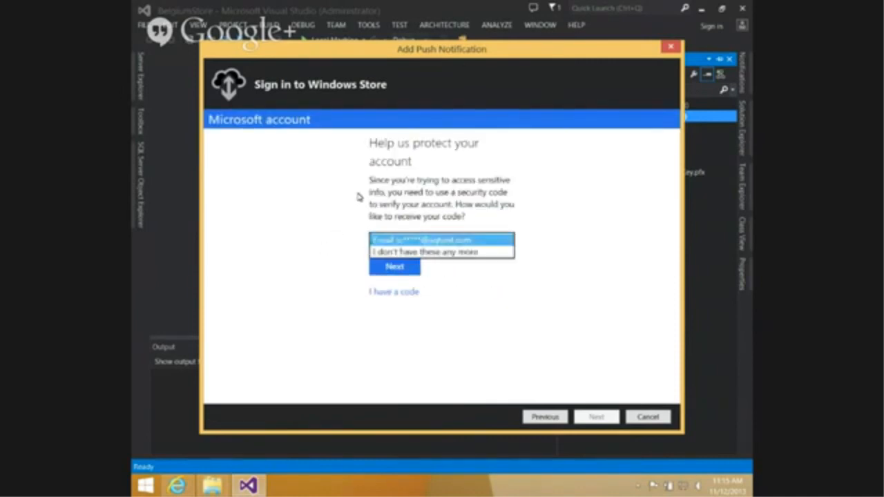
key("Down")
key("Return")
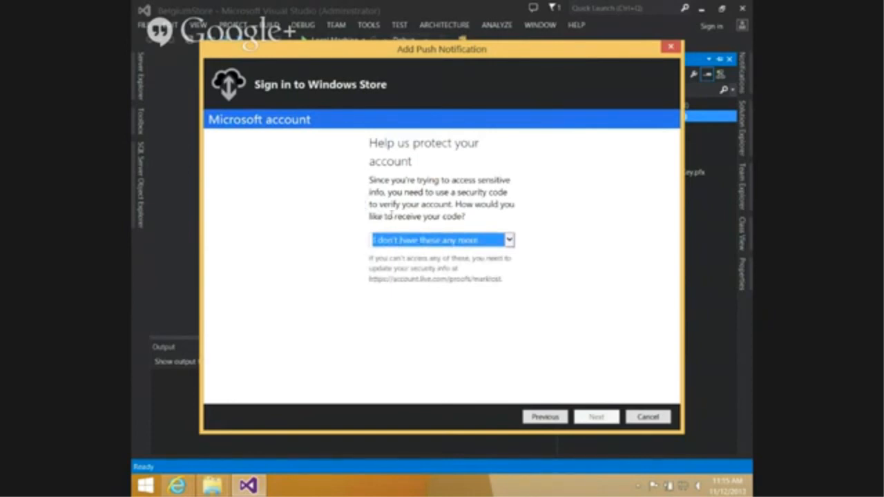
key("alt+Down")
left_click(392, 209)
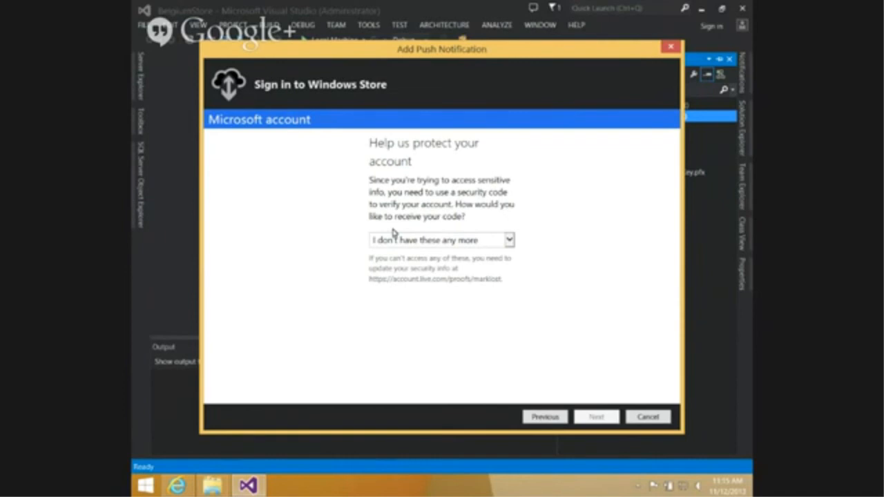
key("alt+Down")
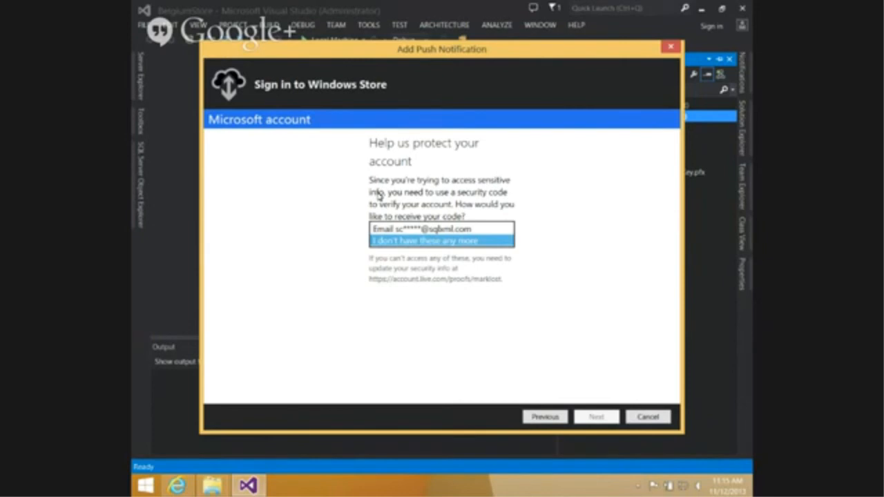
left_click(378, 194)
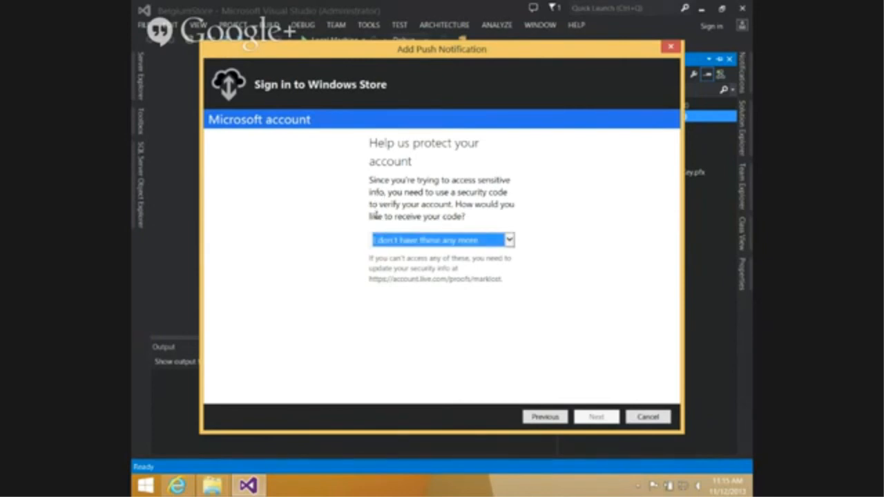
left_click_drag(323, 224, 458, 261)
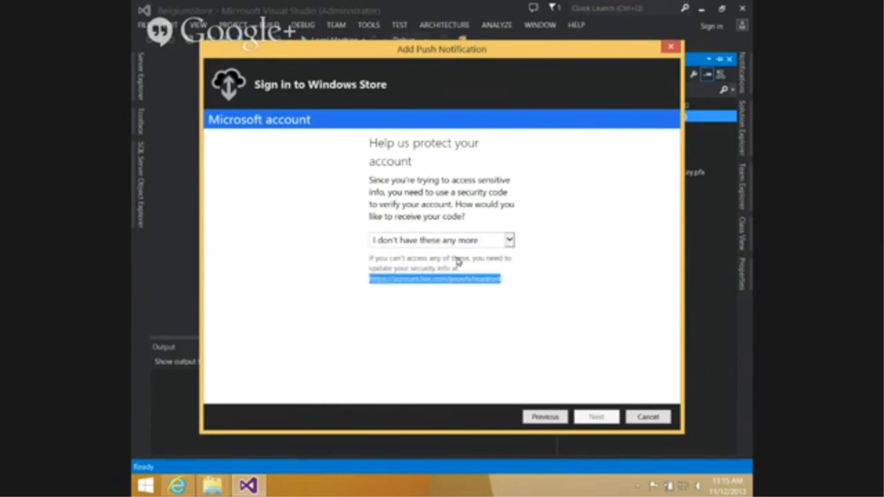
left_click(425, 242)
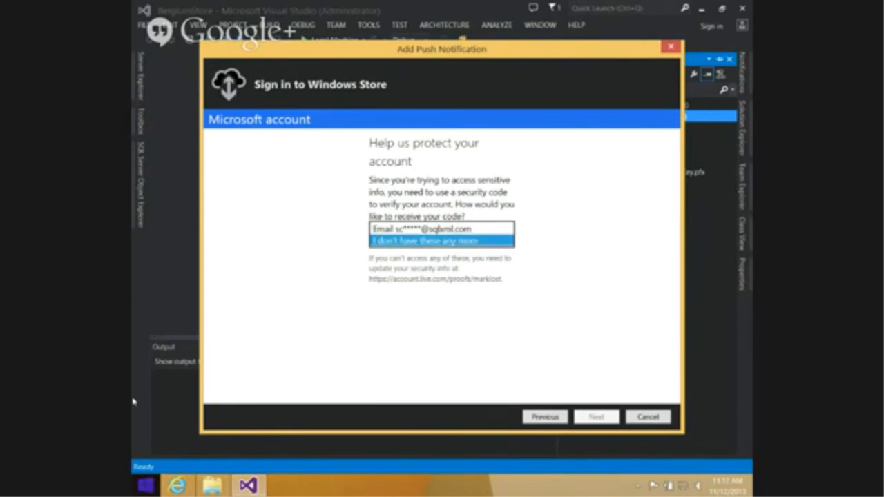
Switch to the Windows Azure portal in Internet Explorer and return from the belgiumms service to the mobile services list.
left_click(177, 486)
left_click(166, 389)
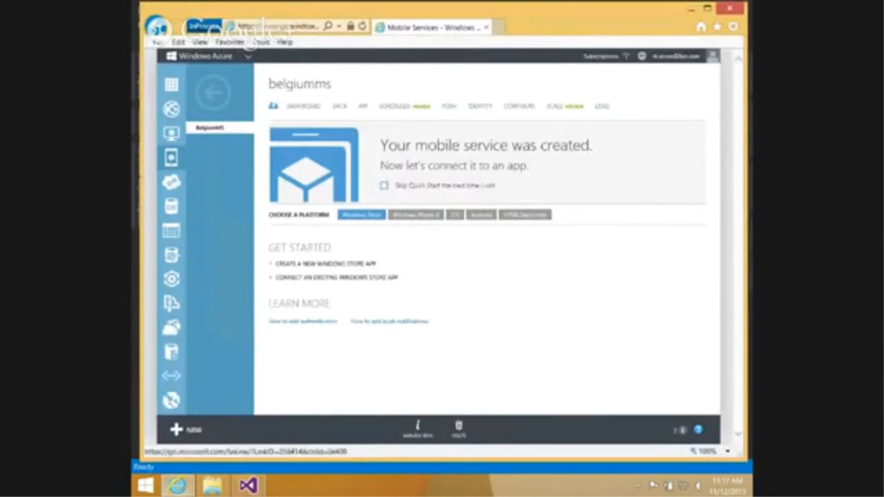
left_click(195, 88)
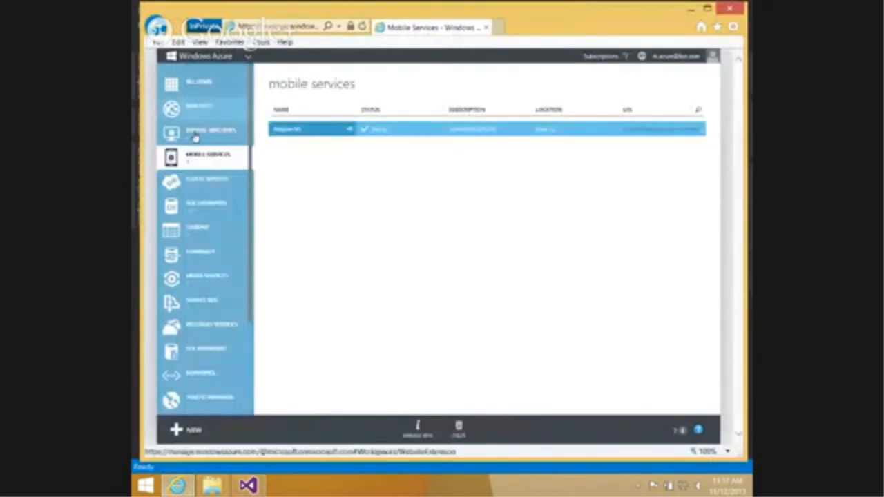